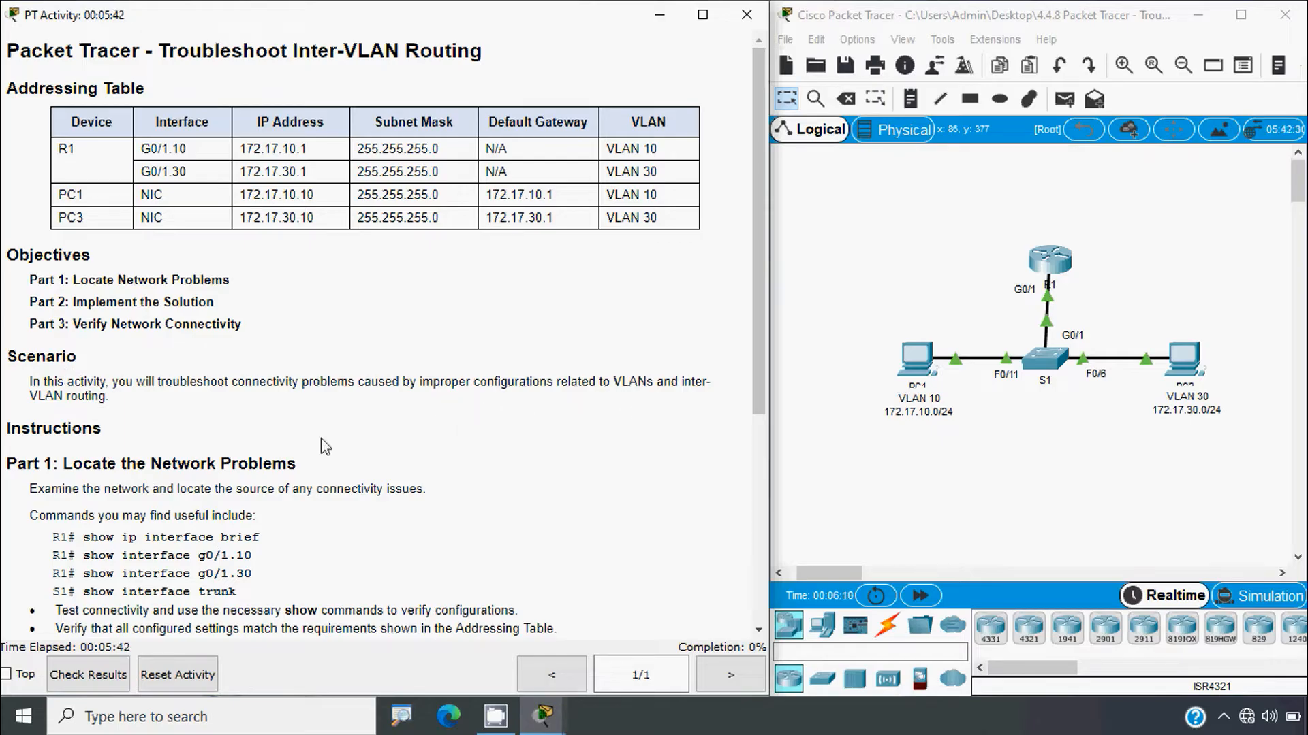
Review the activity instructions and run ipconfig /all in PC1's command prompt.
scroll(112, 450, down, 1)
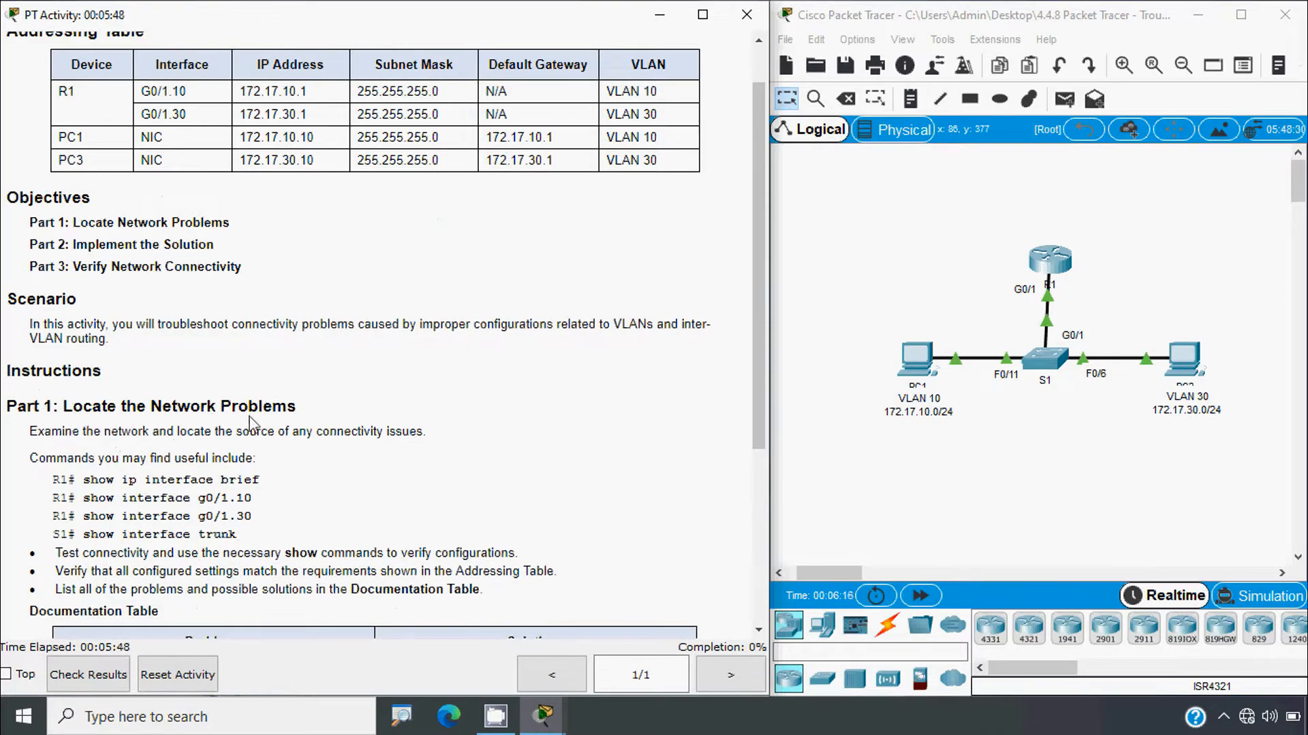
scroll(250, 421, down, 2)
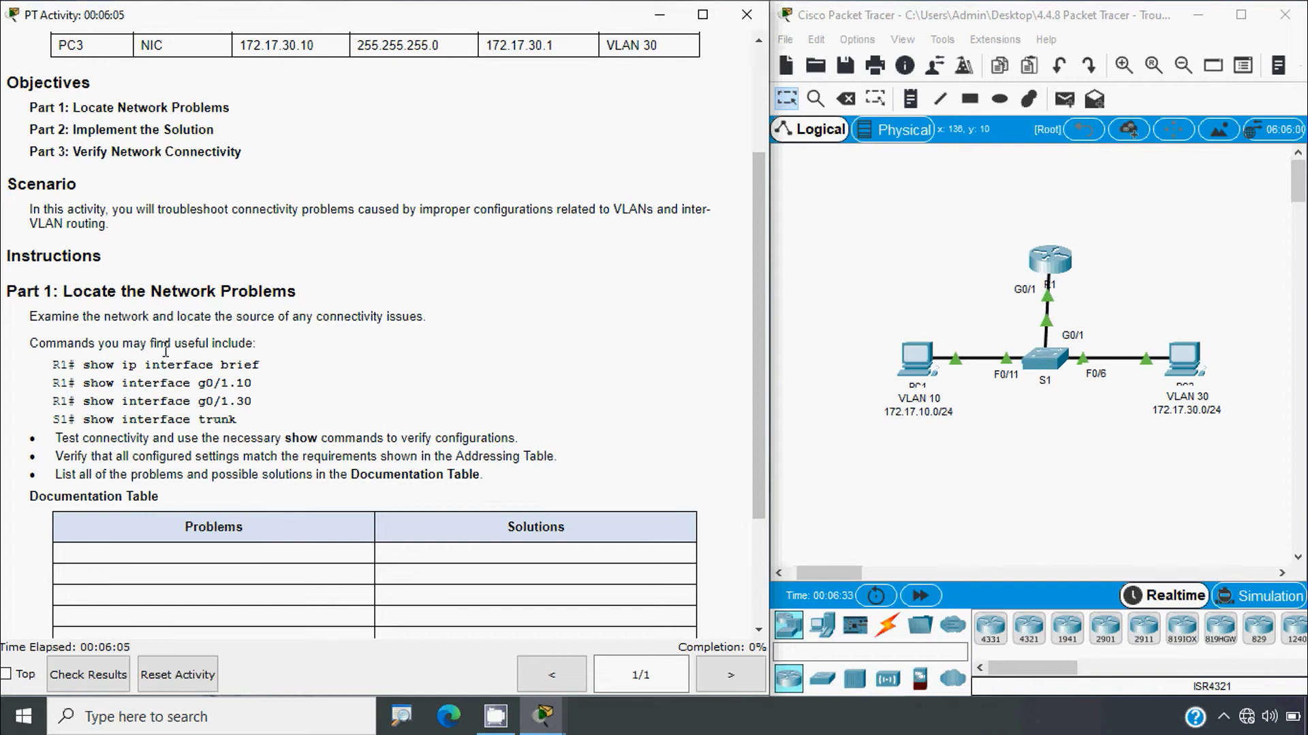
scroll(225, 466, down, 1)
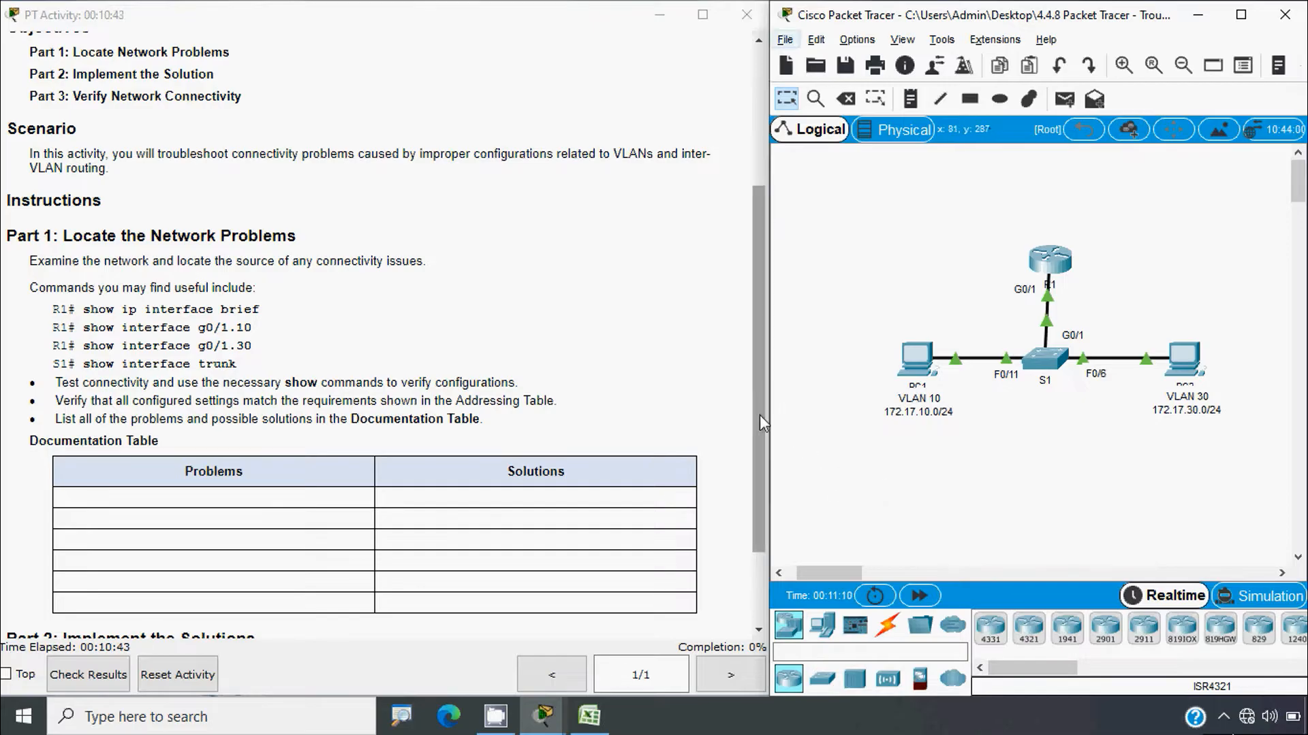
drag(761, 423, 761, 286)
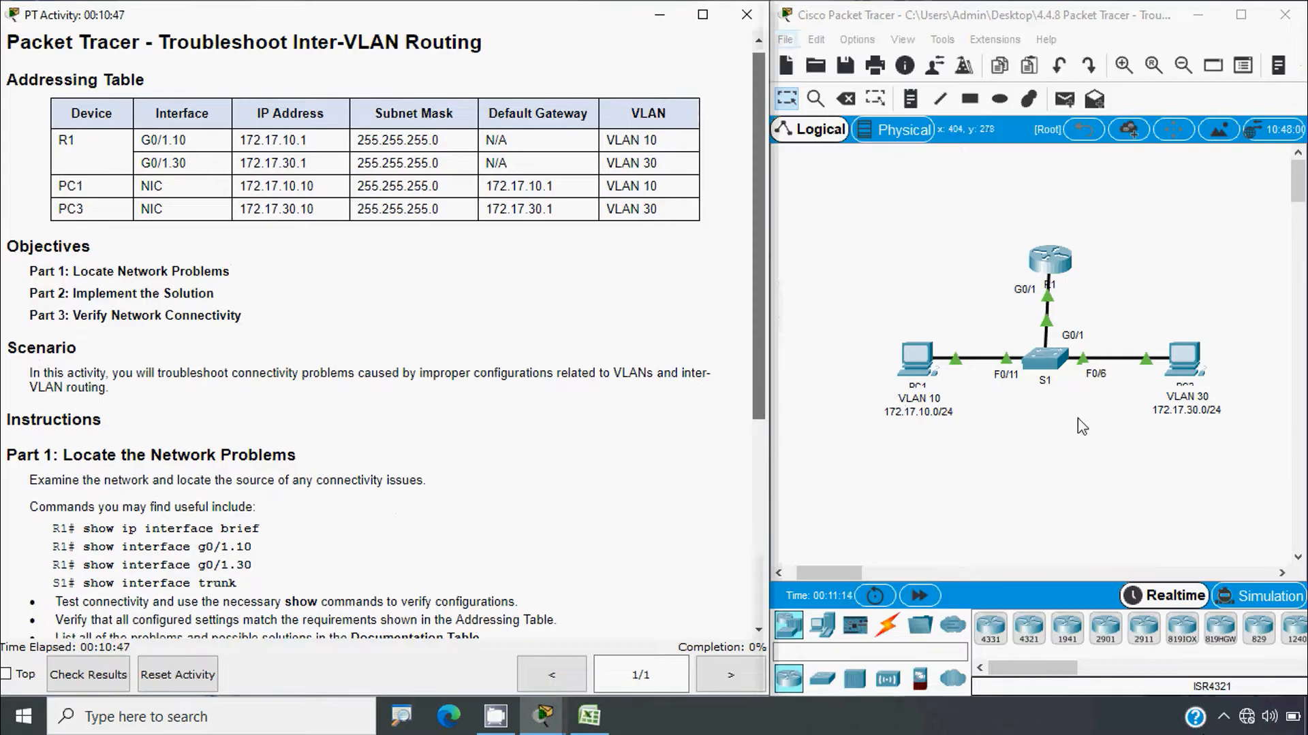
click(917, 371)
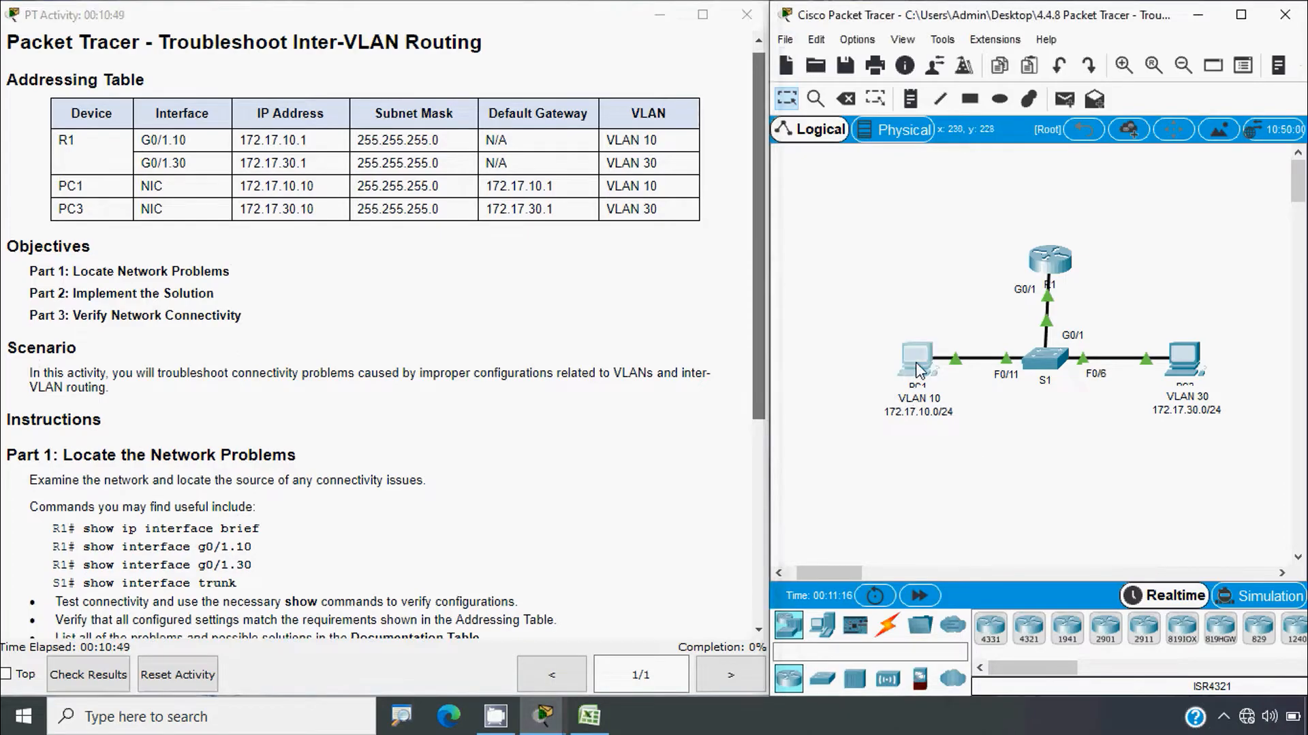
click(907, 373)
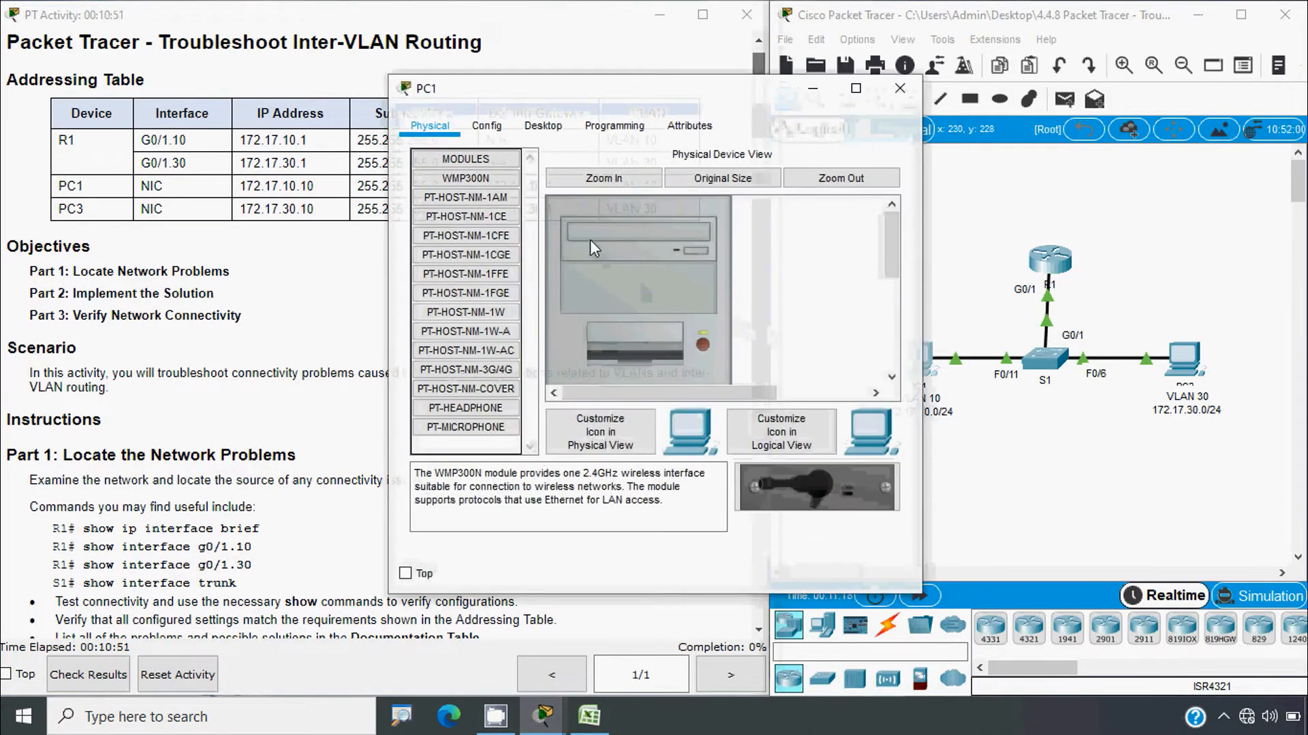
click(553, 129)
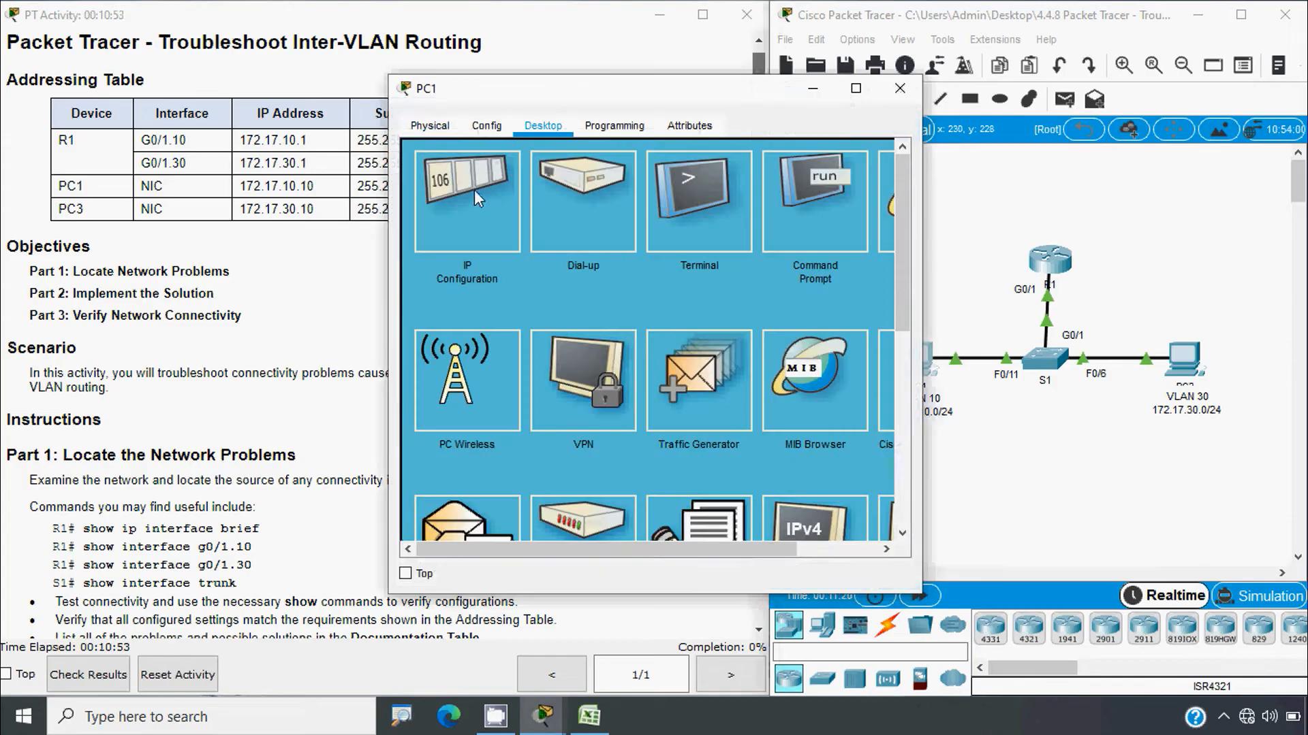
click(805, 237)
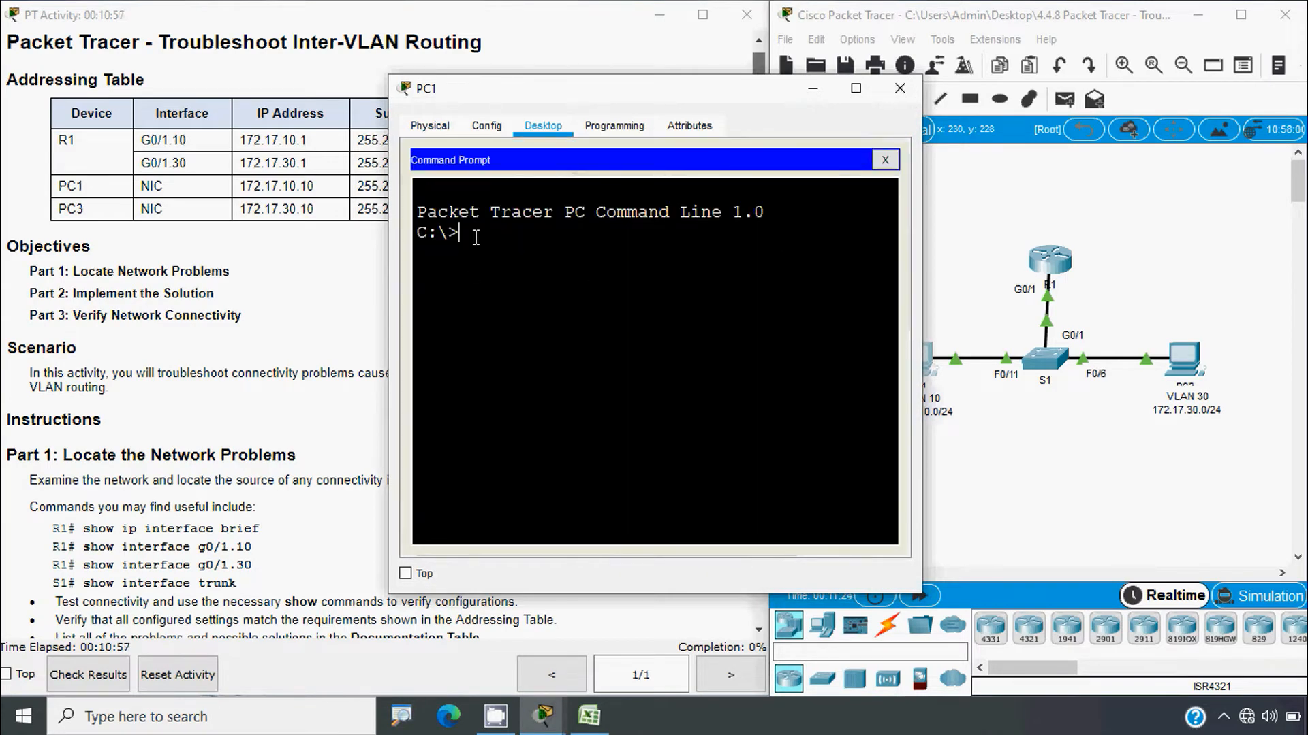
text(ipconfig /all)
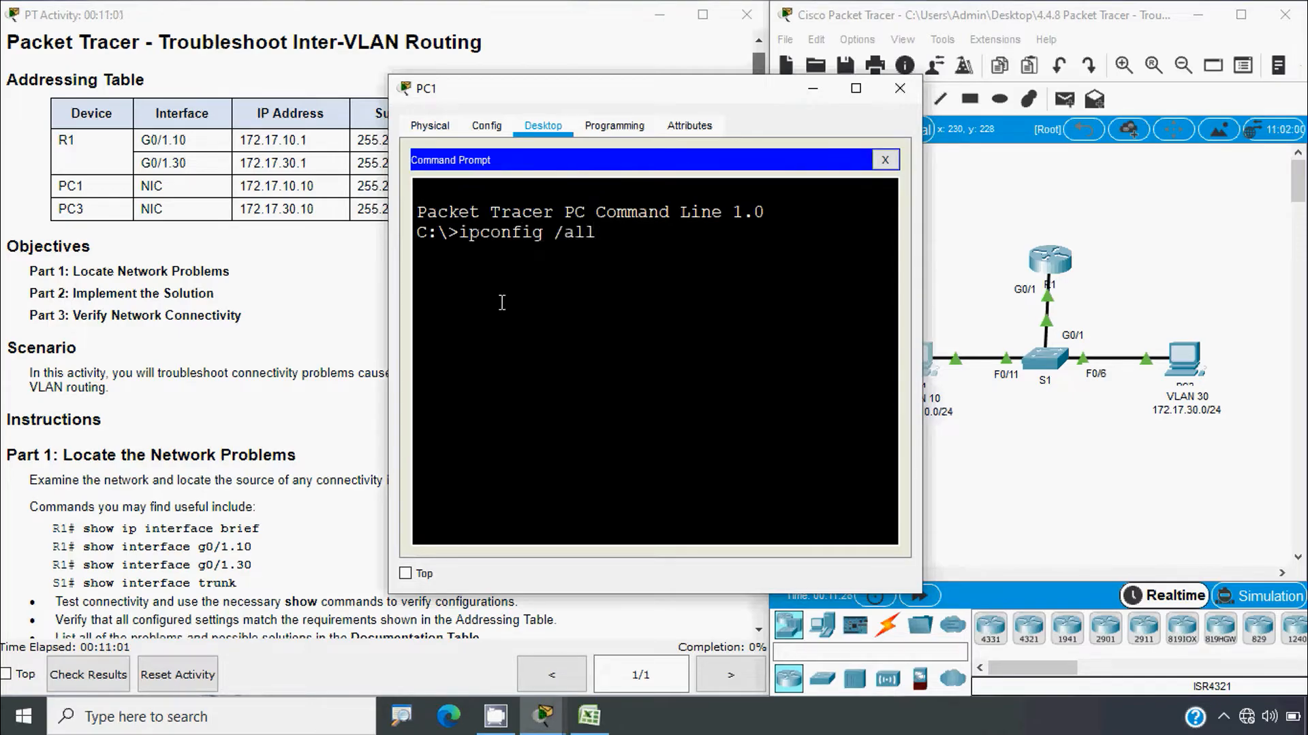
key(Return)
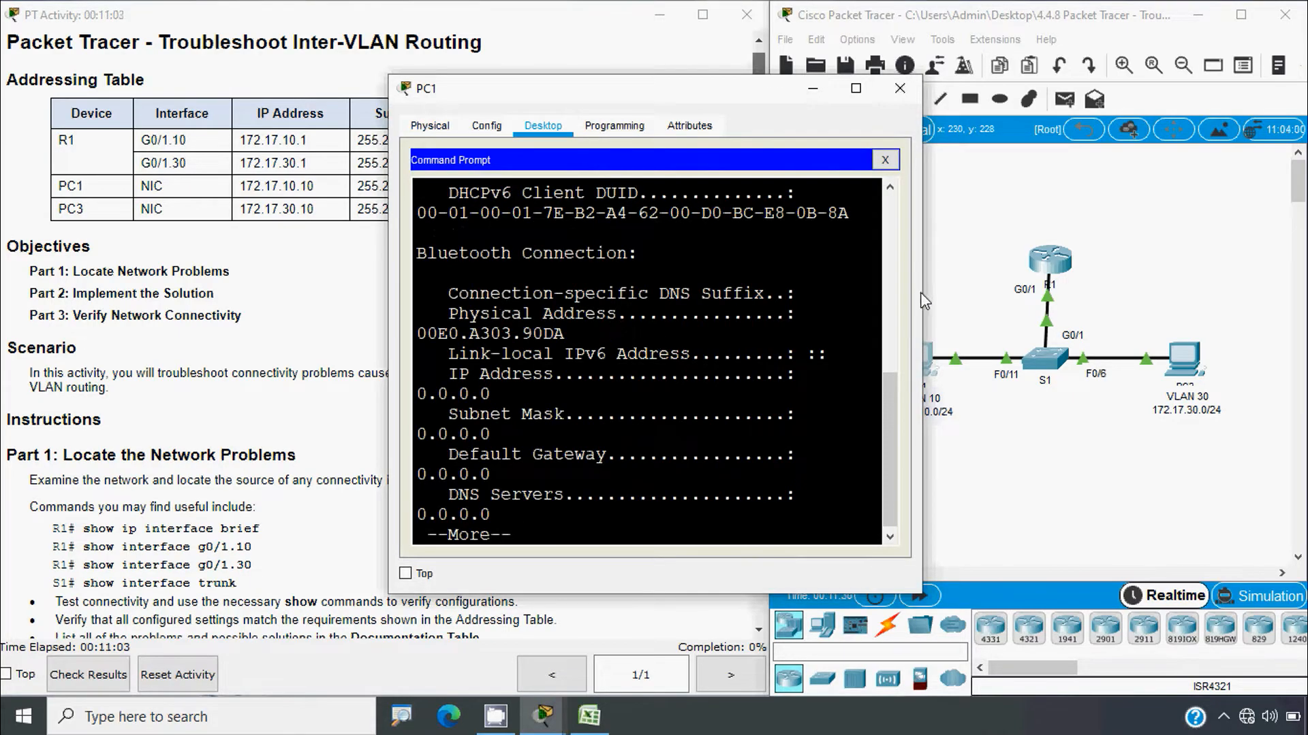
Compare PC1's IP address, subnet mask and default gateway with the Addressing Table, and close PC1's window.
drag(921, 292, 1169, 305)
scroll(791, 310, up, 1)
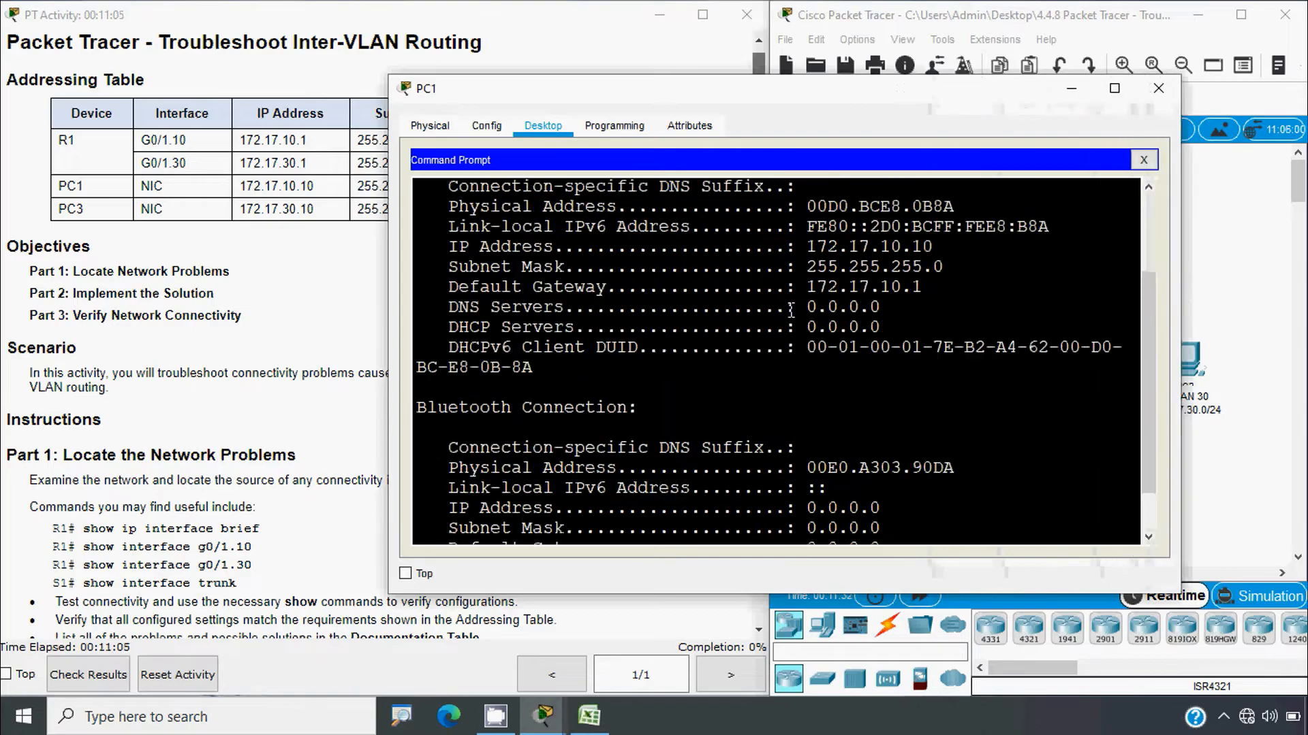
drag(735, 95, 914, 61)
drag(559, 260, 659, 261)
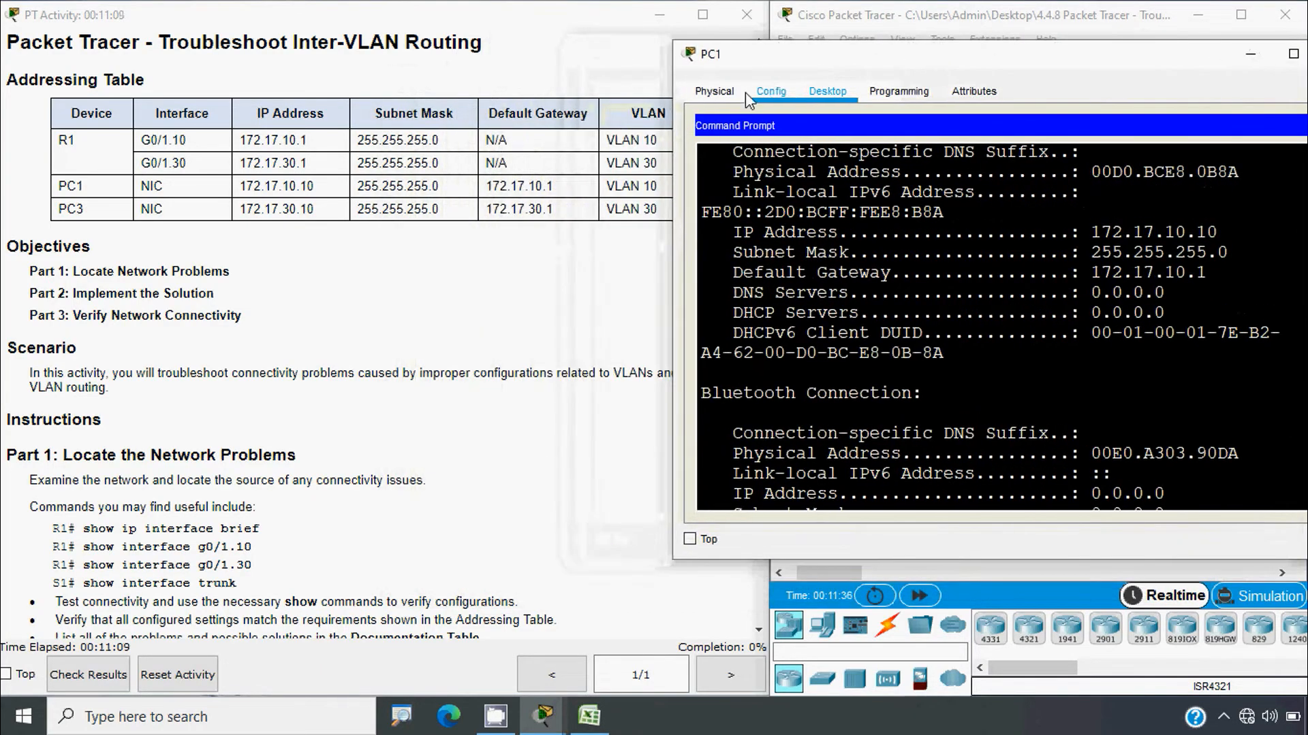
drag(748, 66, 256, 256)
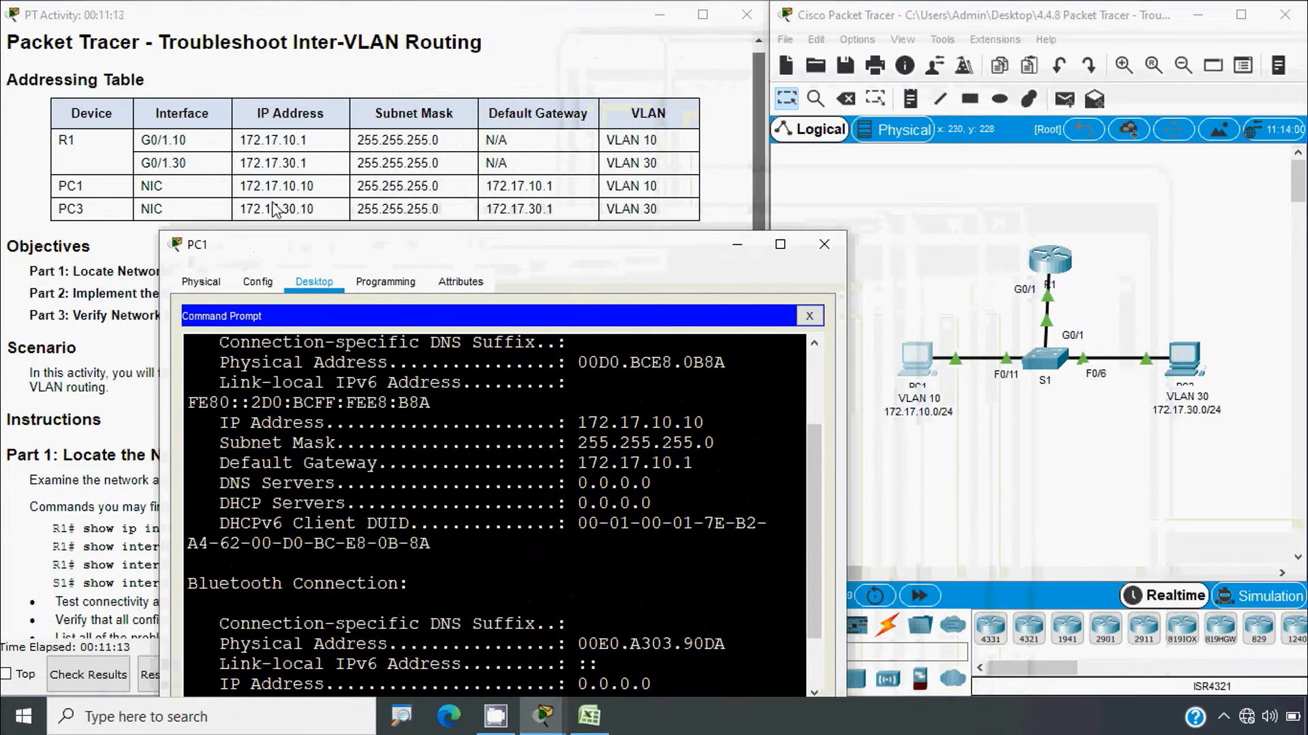
drag(578, 423, 716, 428)
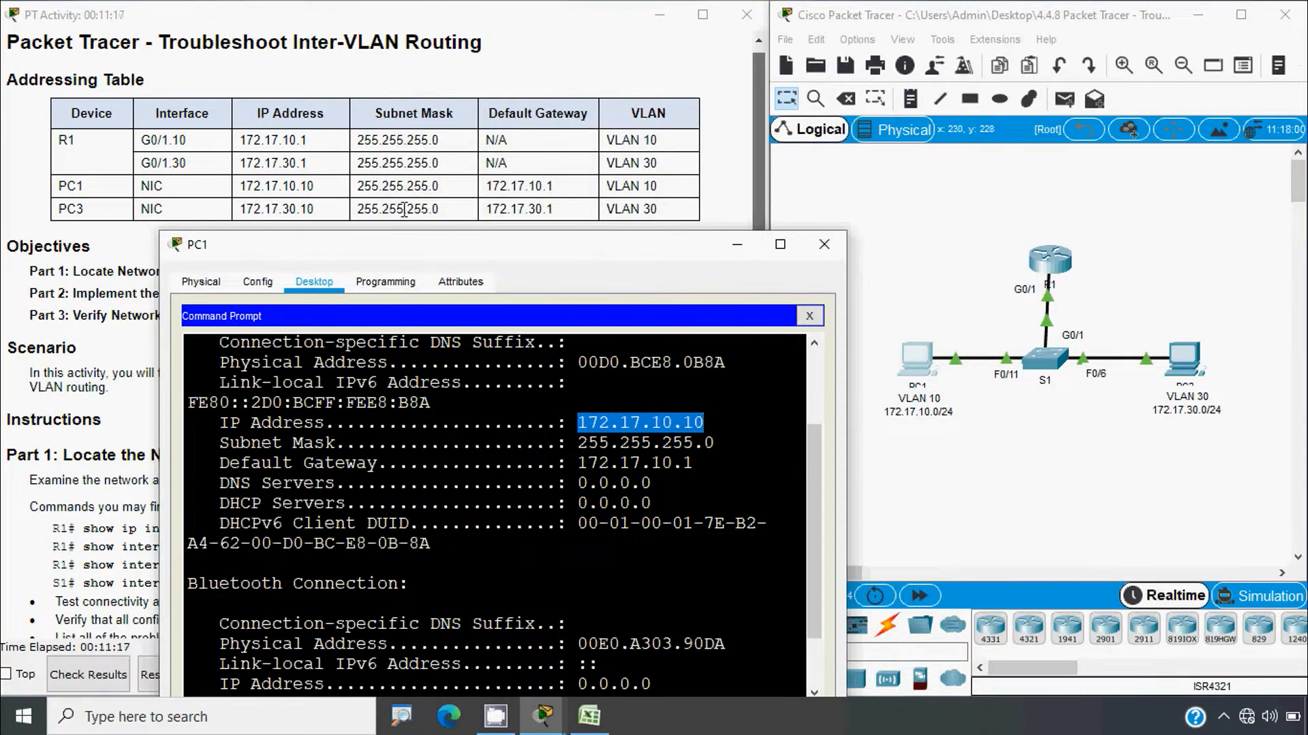
drag(568, 444, 715, 446)
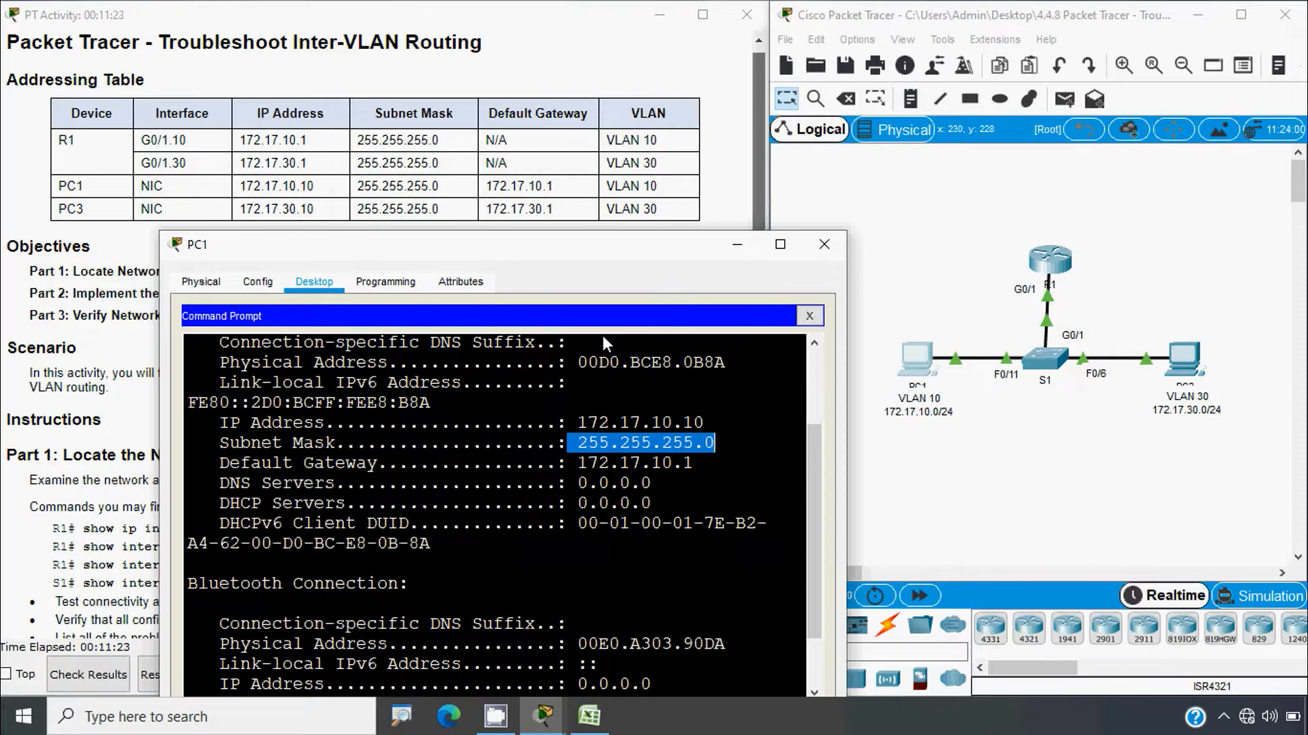
drag(577, 464, 694, 468)
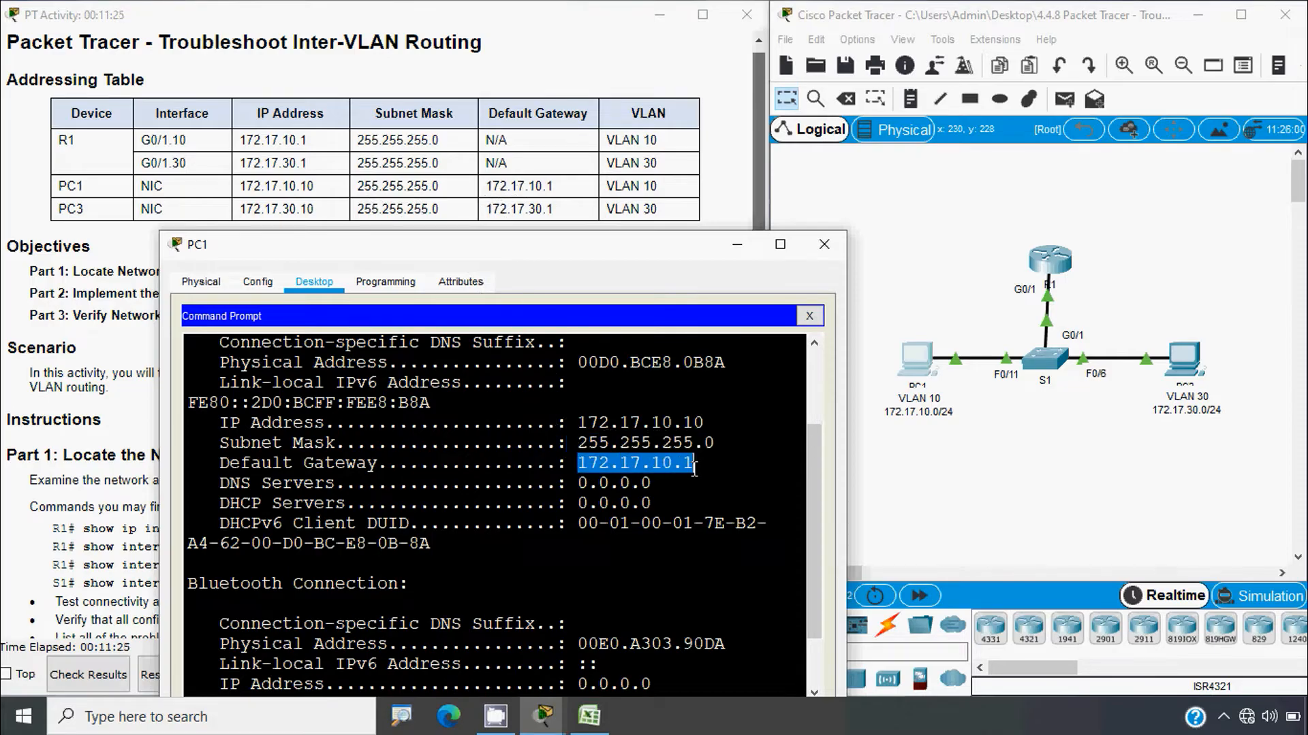
click(688, 485)
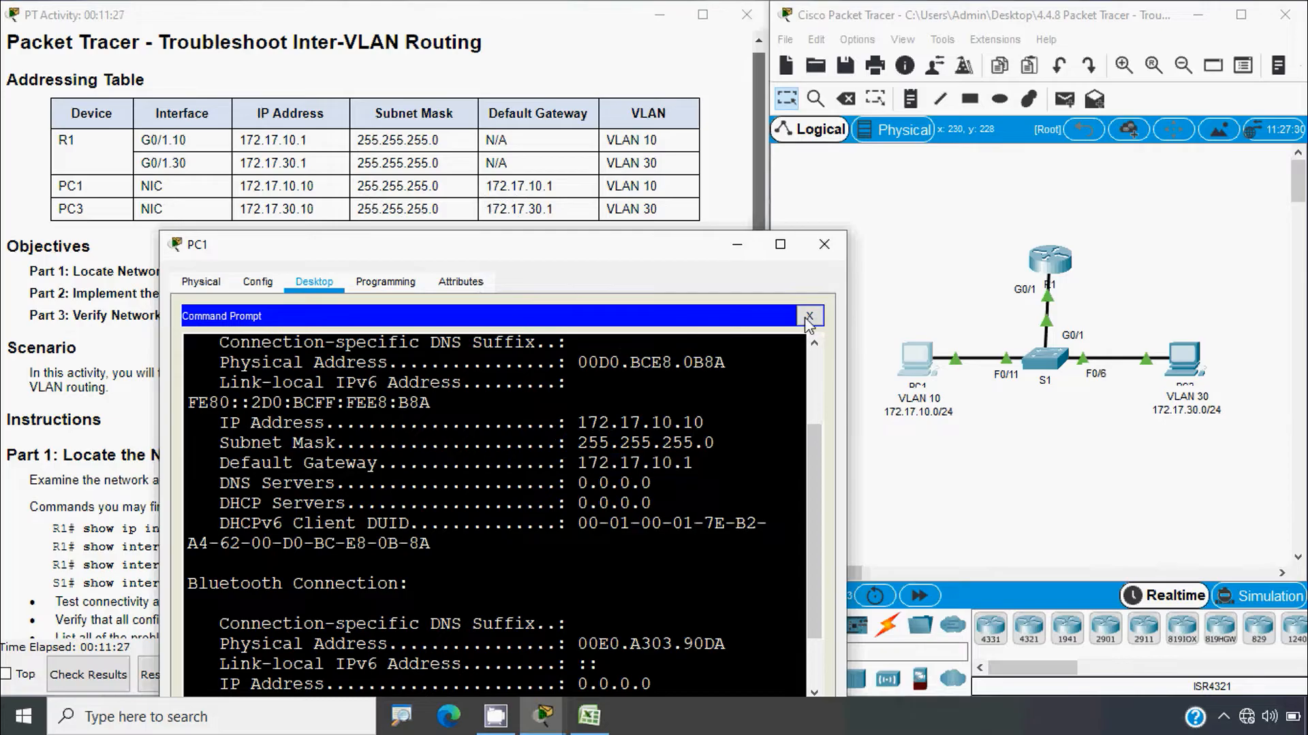
click(823, 252)
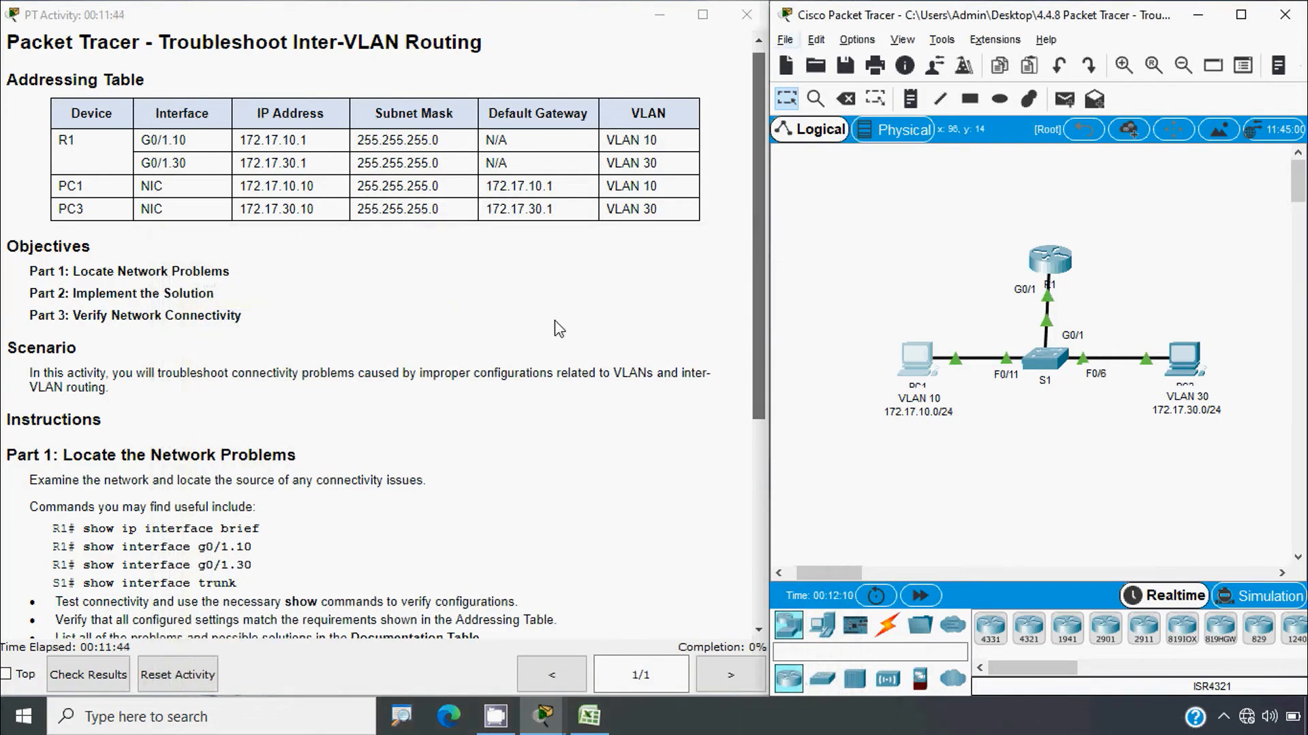
Run ipconfig /all in PC3's command prompt to list its full IP configuration.
scroll(554, 327, down, 3)
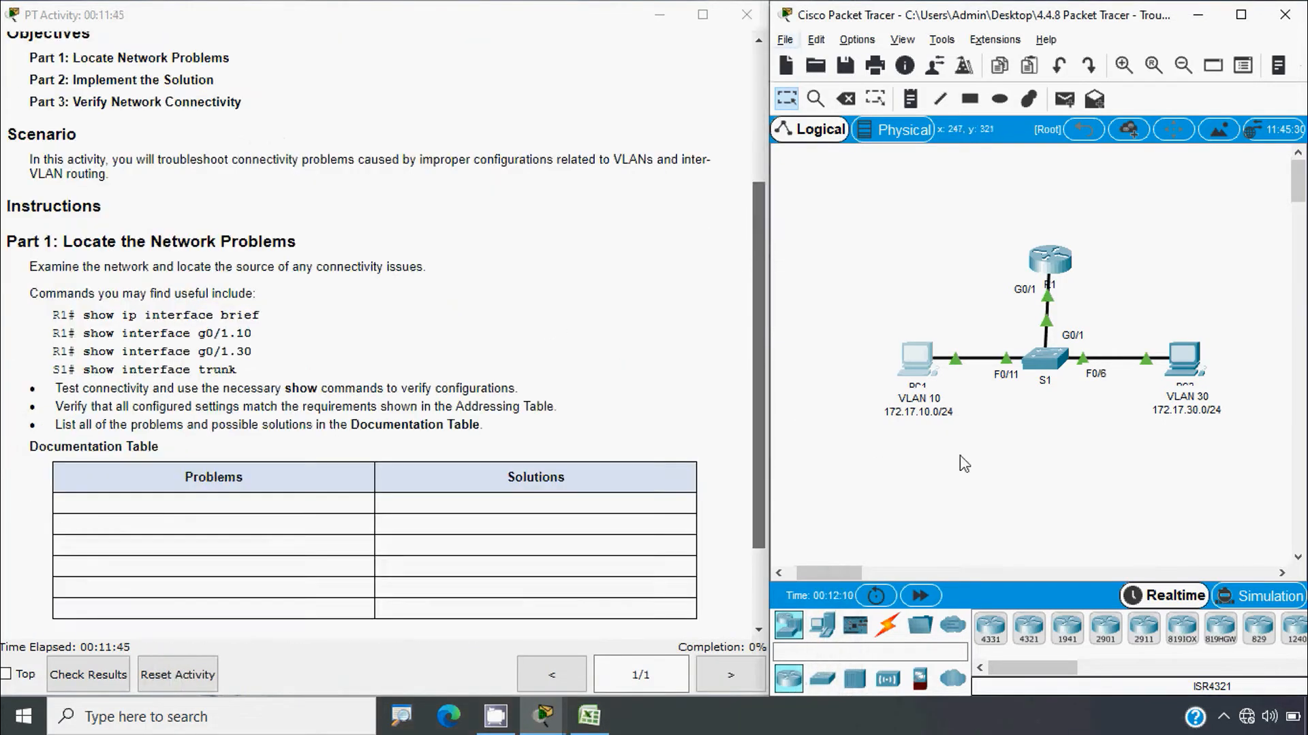
drag(757, 306, 763, 104)
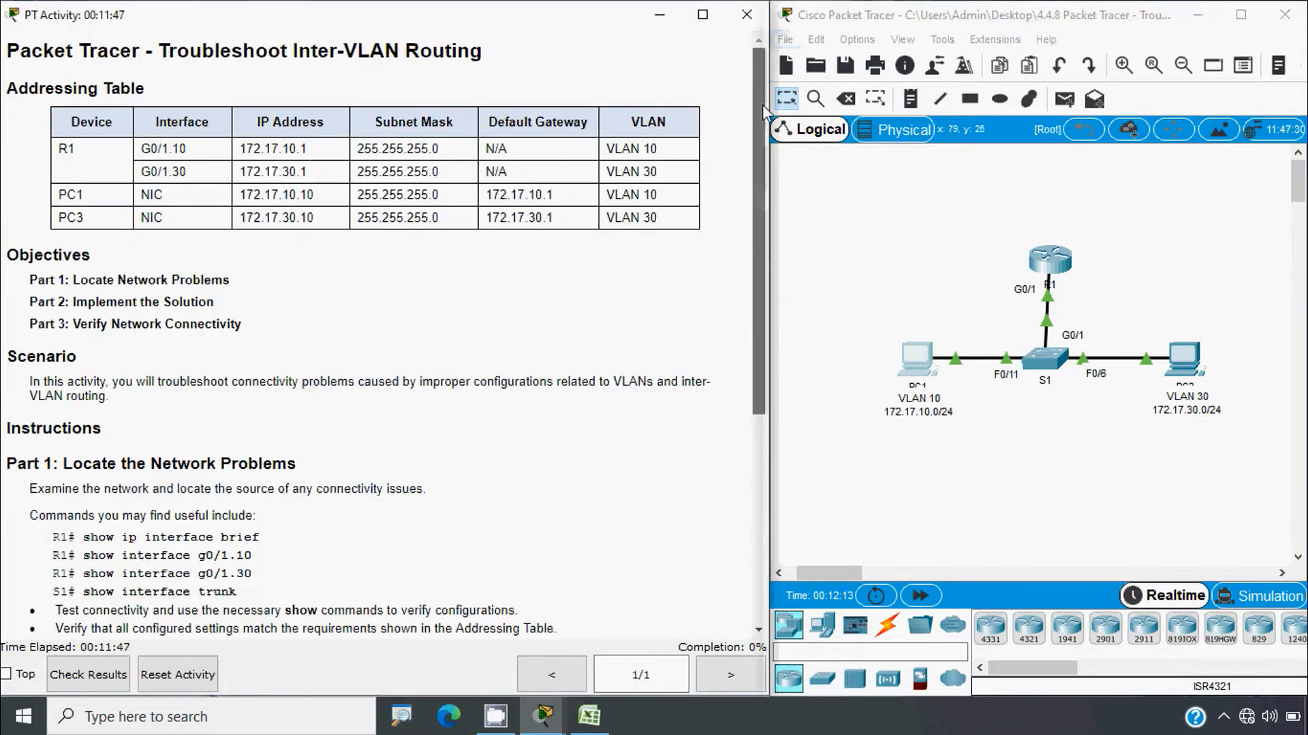
click(1185, 359)
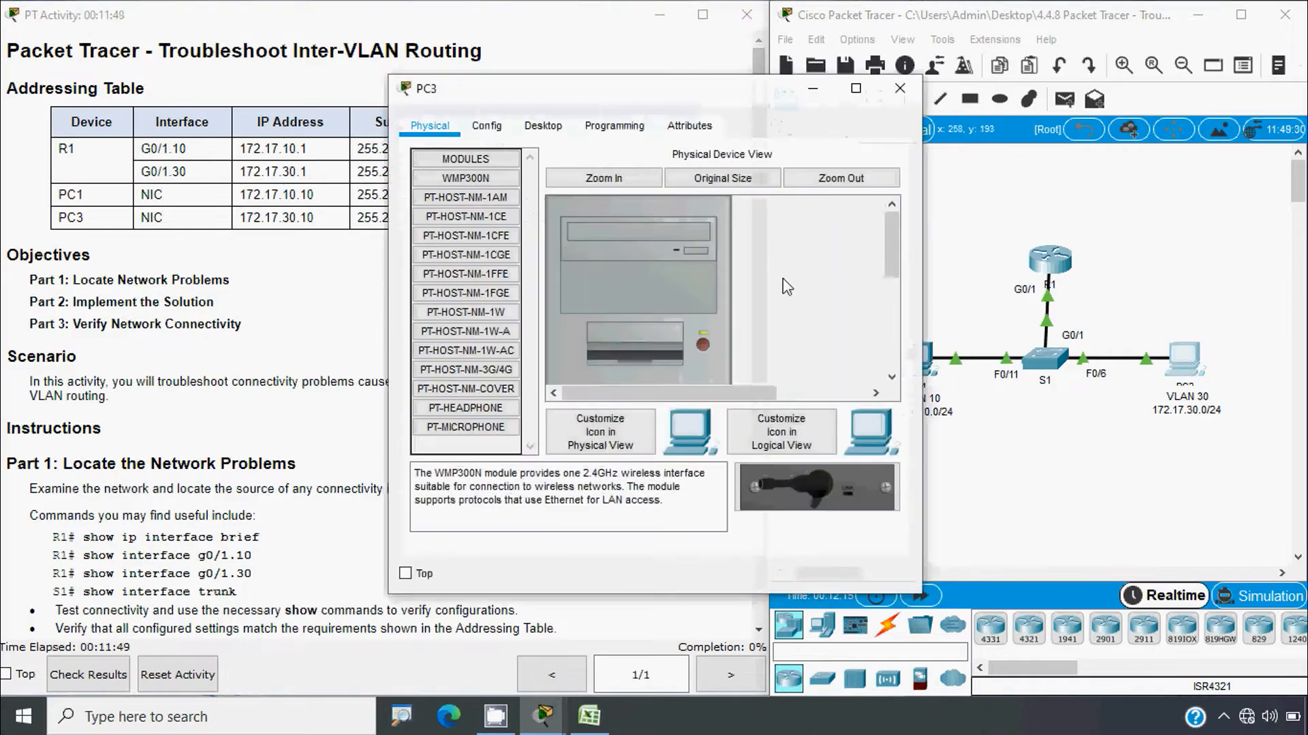
click(545, 126)
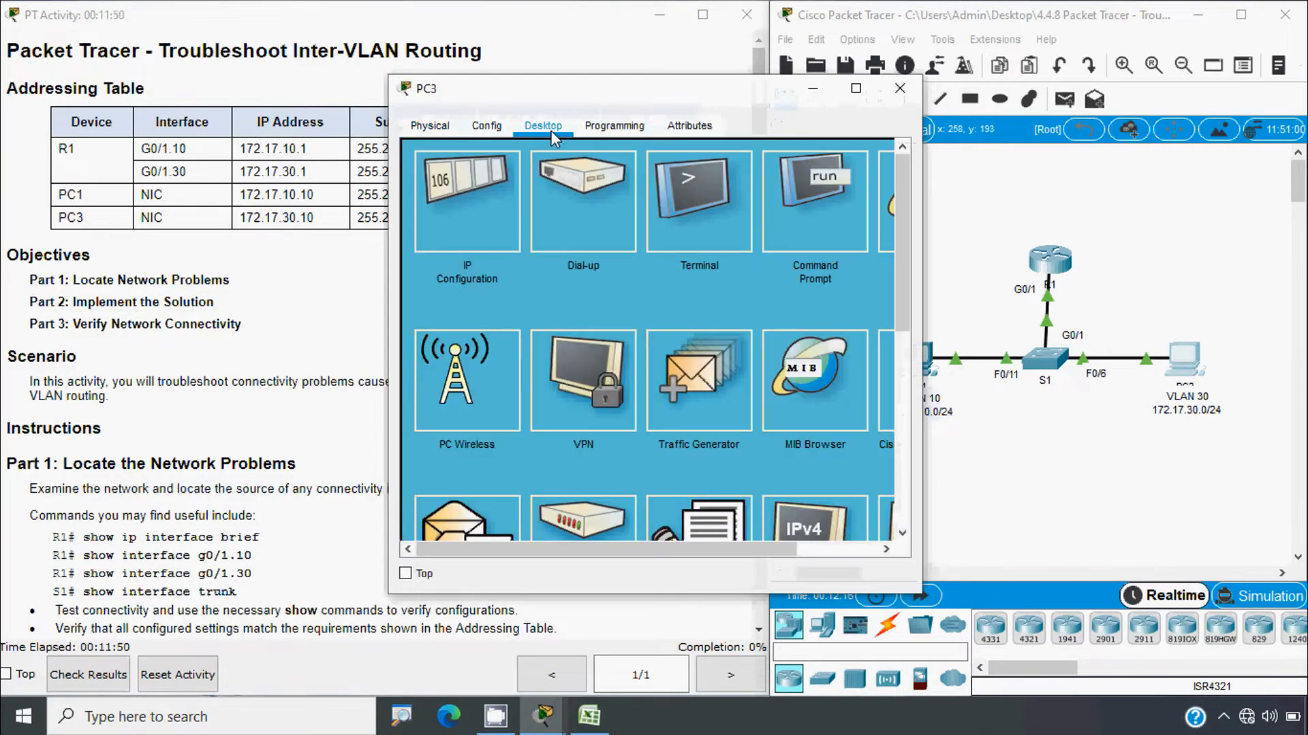
click(816, 222)
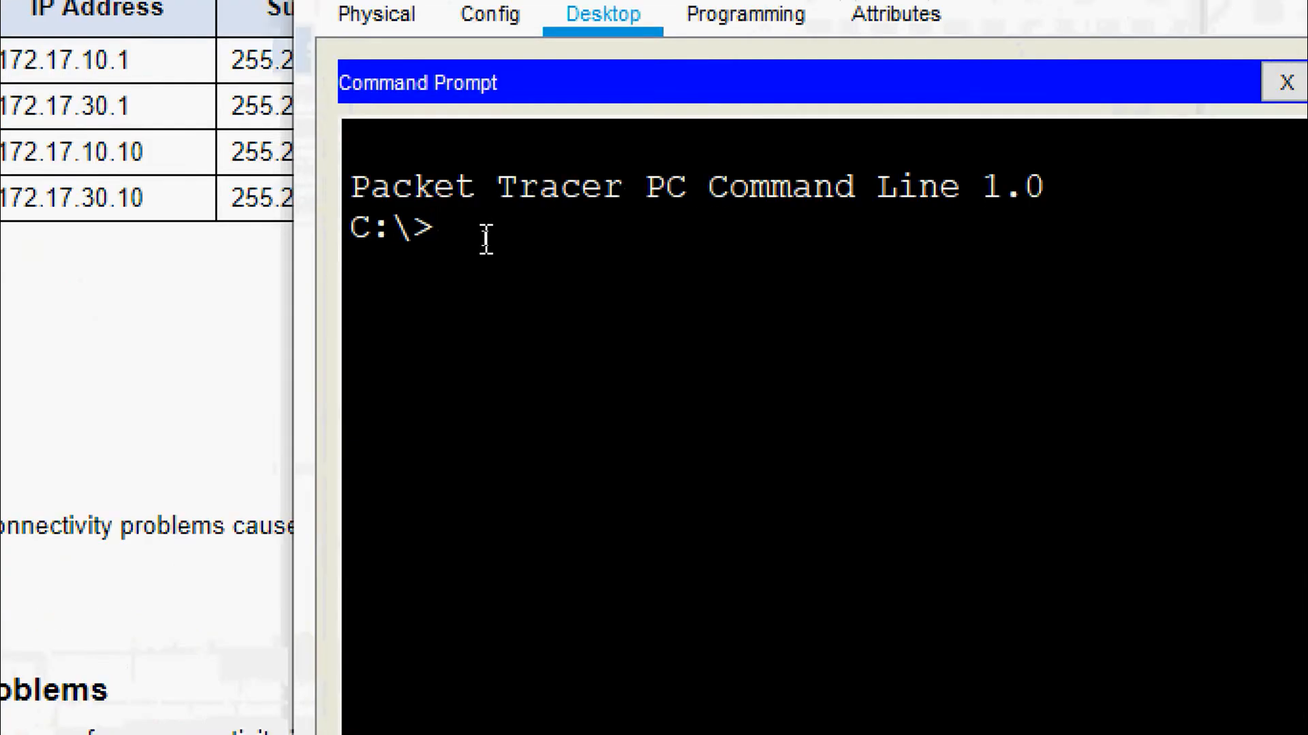
text(ipcc)
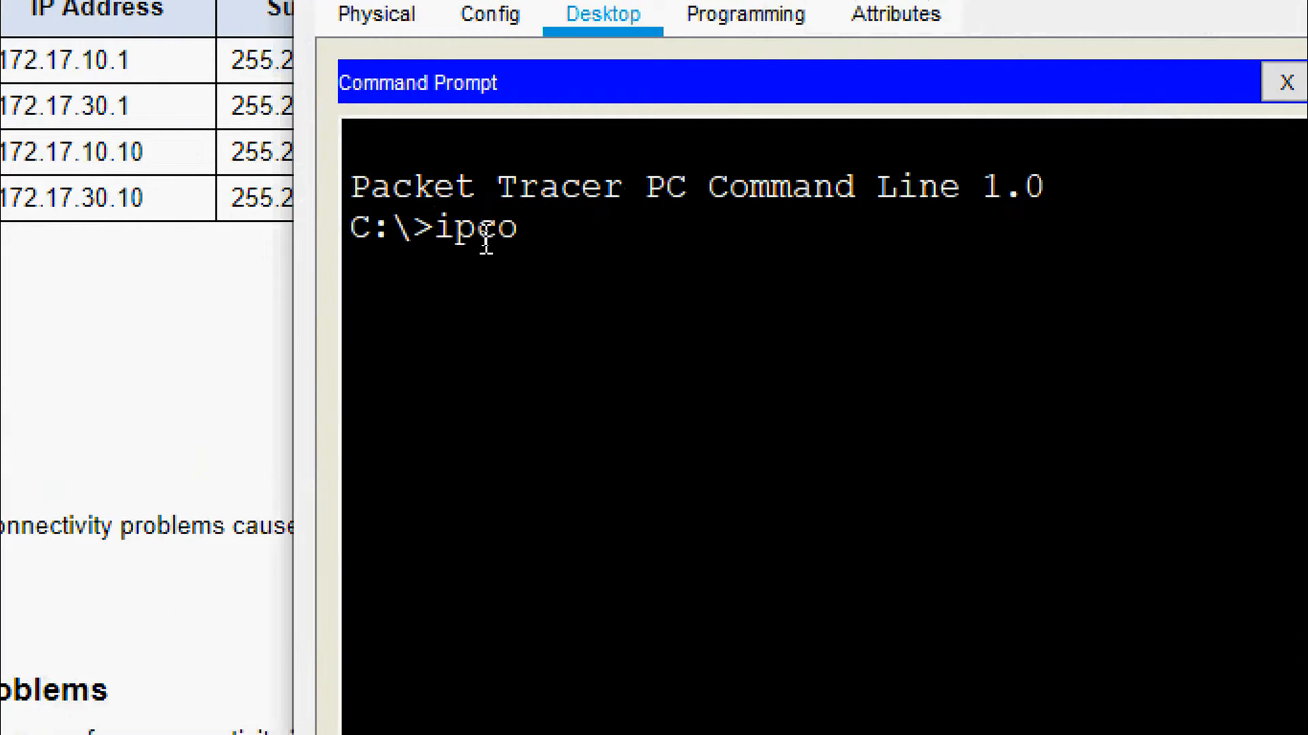
text(nfig /all)
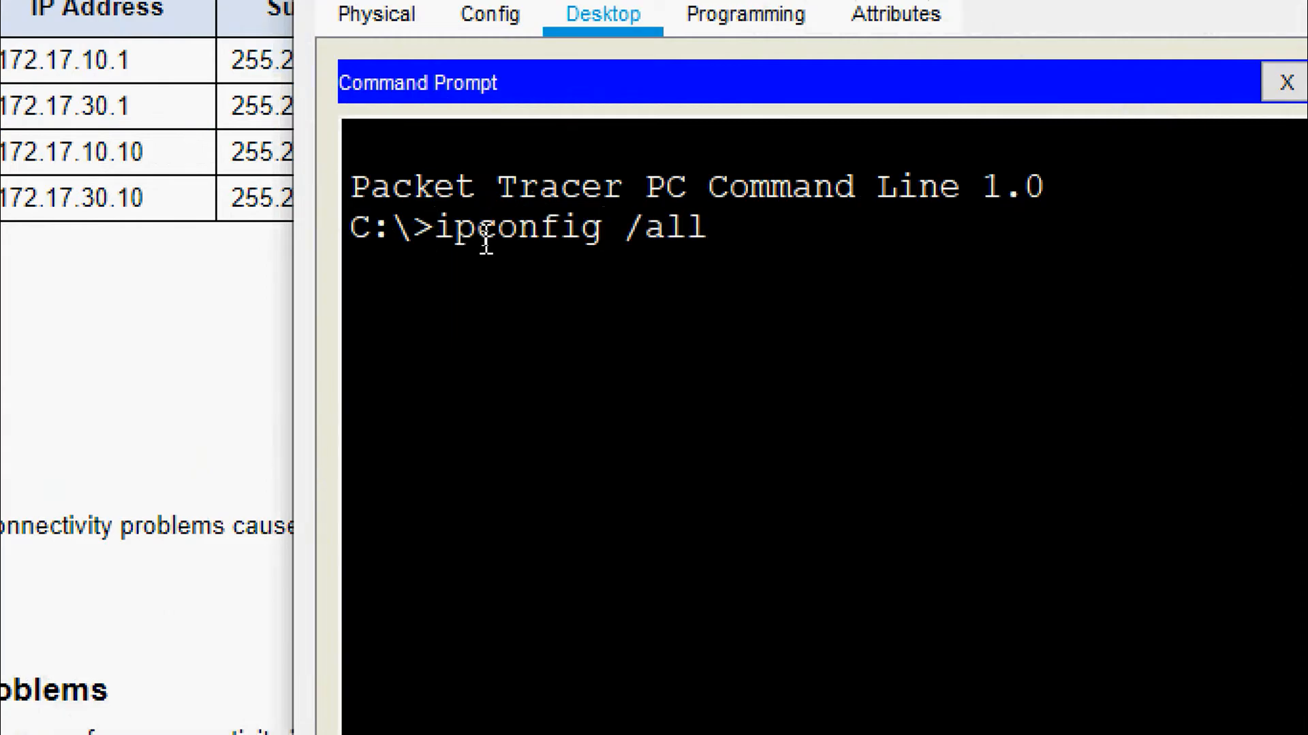
key(Return)
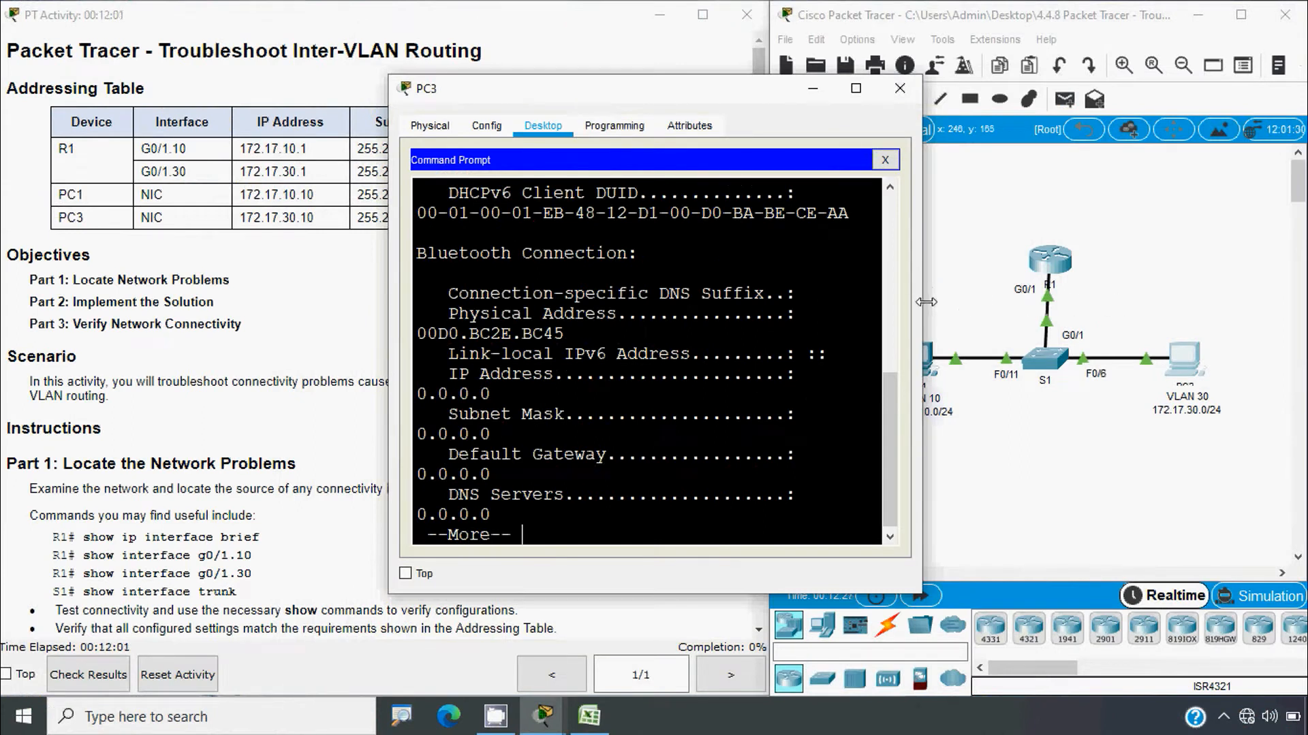
Compare PC3's IP address, subnet mask and default gateway with its row in the Addressing Table.
drag(922, 301, 1225, 314)
scroll(813, 439, up, 1)
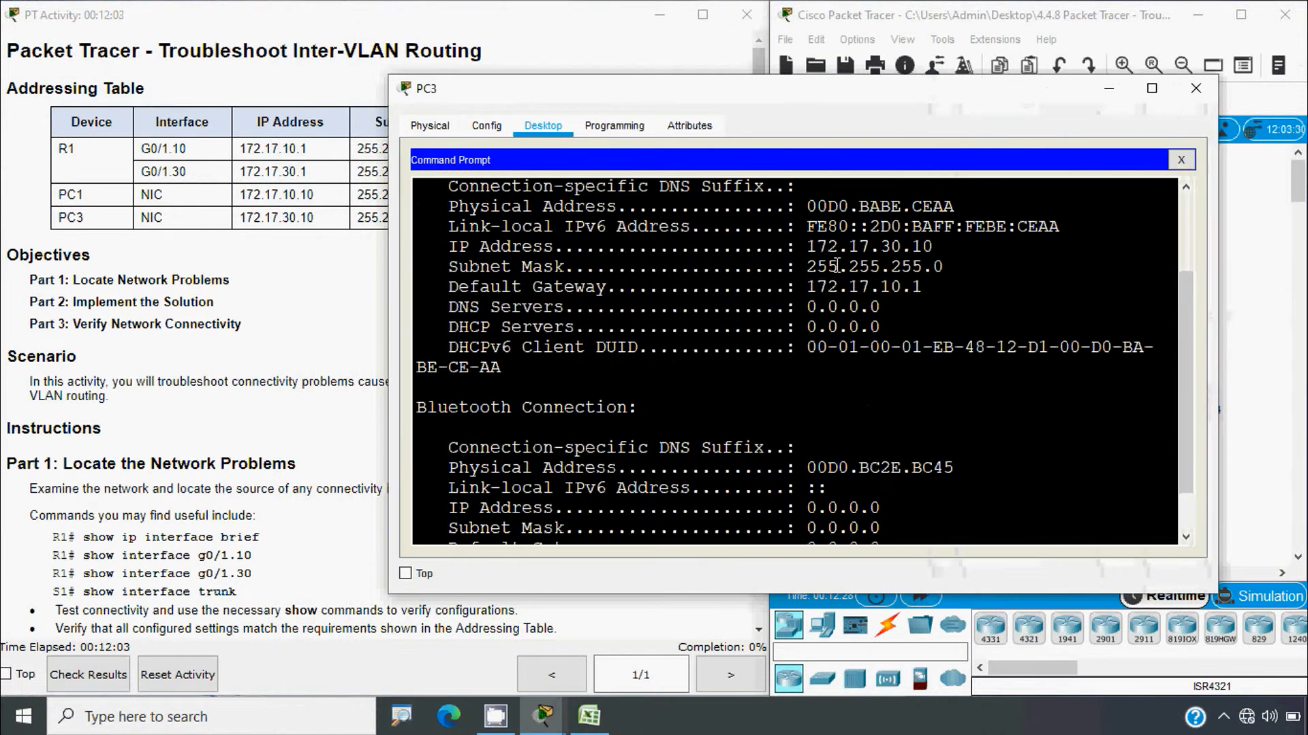
drag(724, 97, 837, 76)
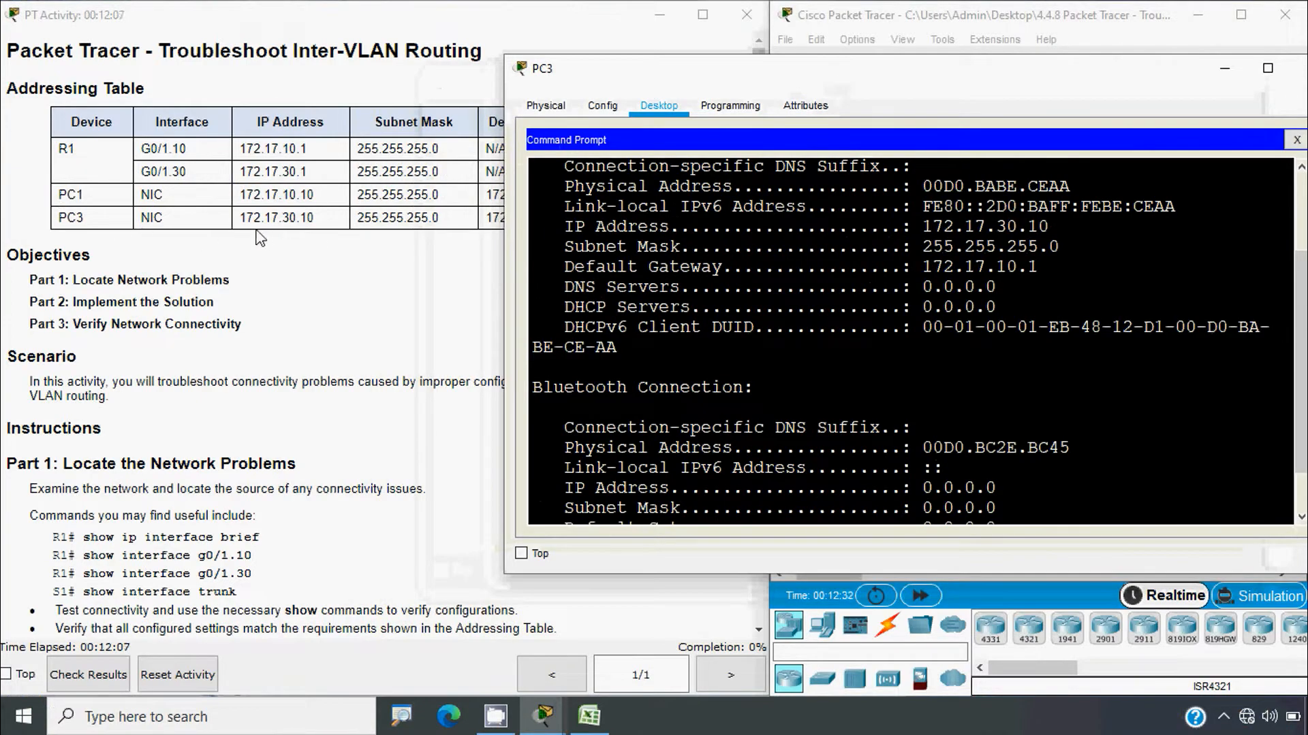
drag(1032, 226, 1066, 229)
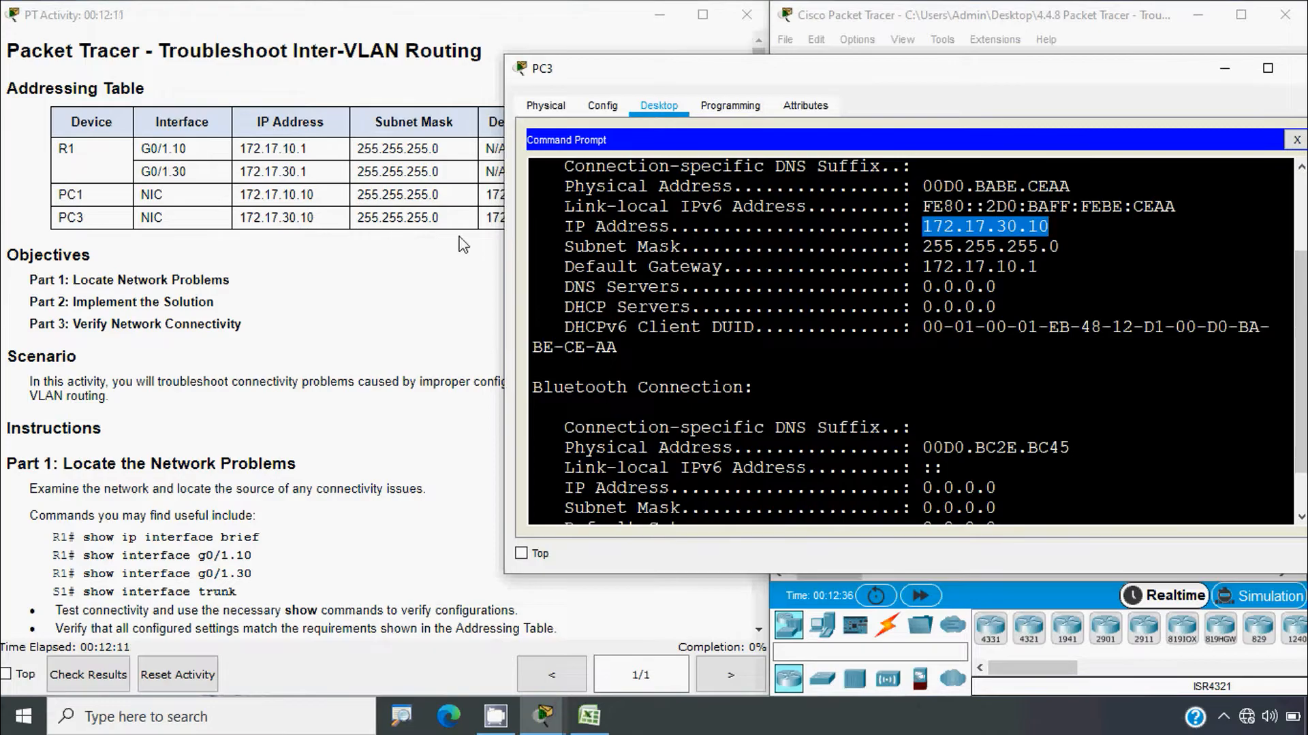
drag(911, 251, 1061, 250)
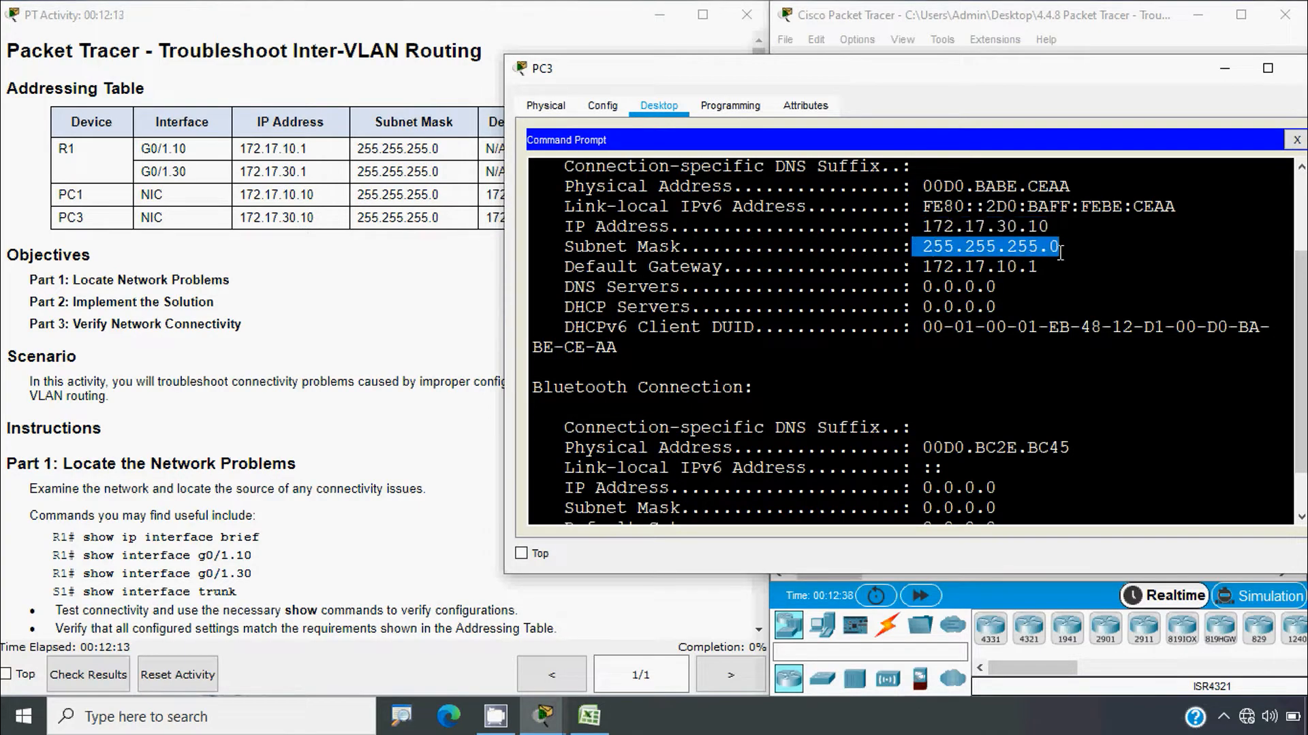
drag(824, 75, 901, 54)
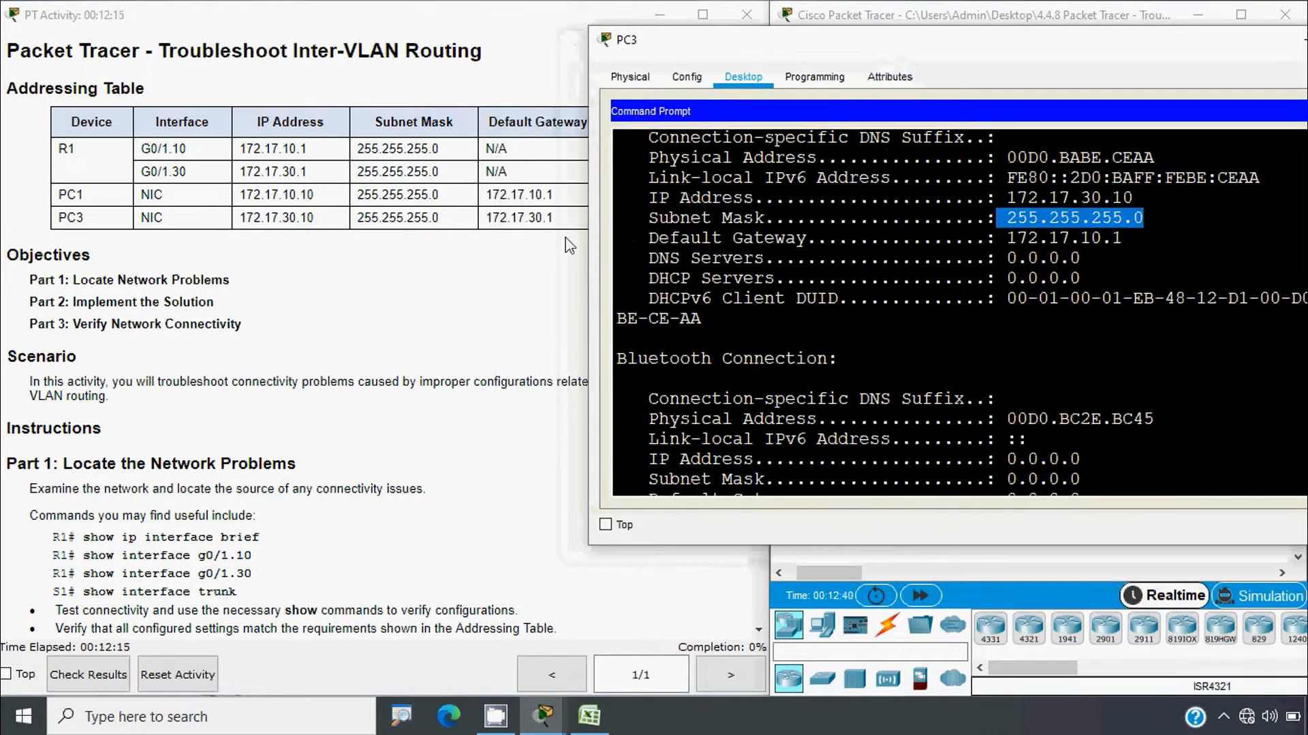
drag(988, 239, 1124, 242)
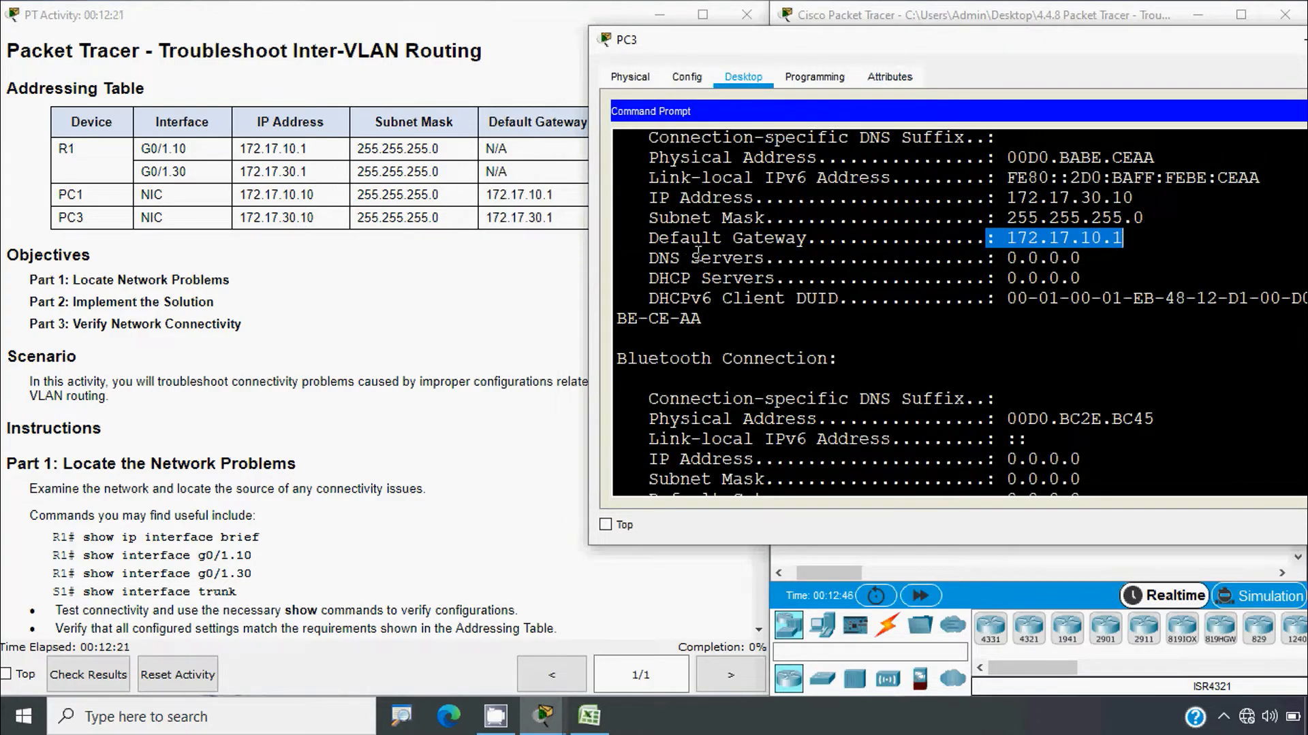
click(455, 222)
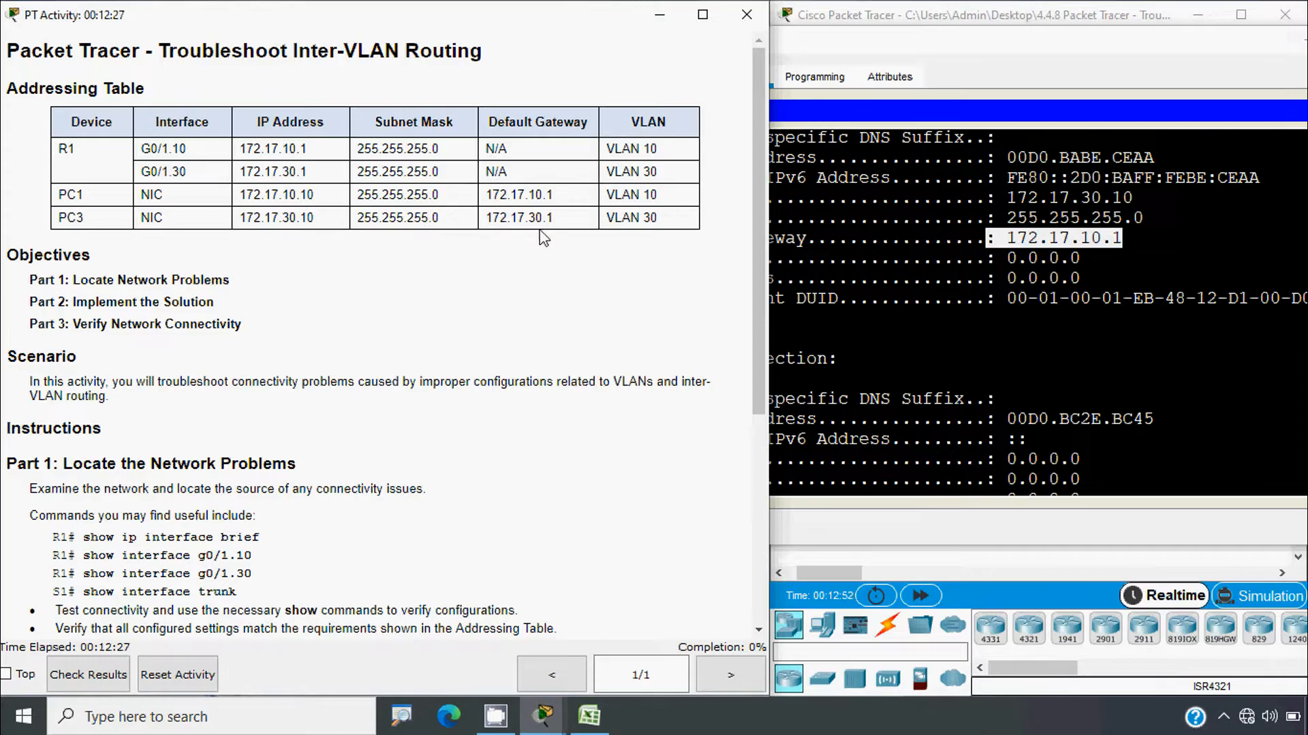
click(953, 281)
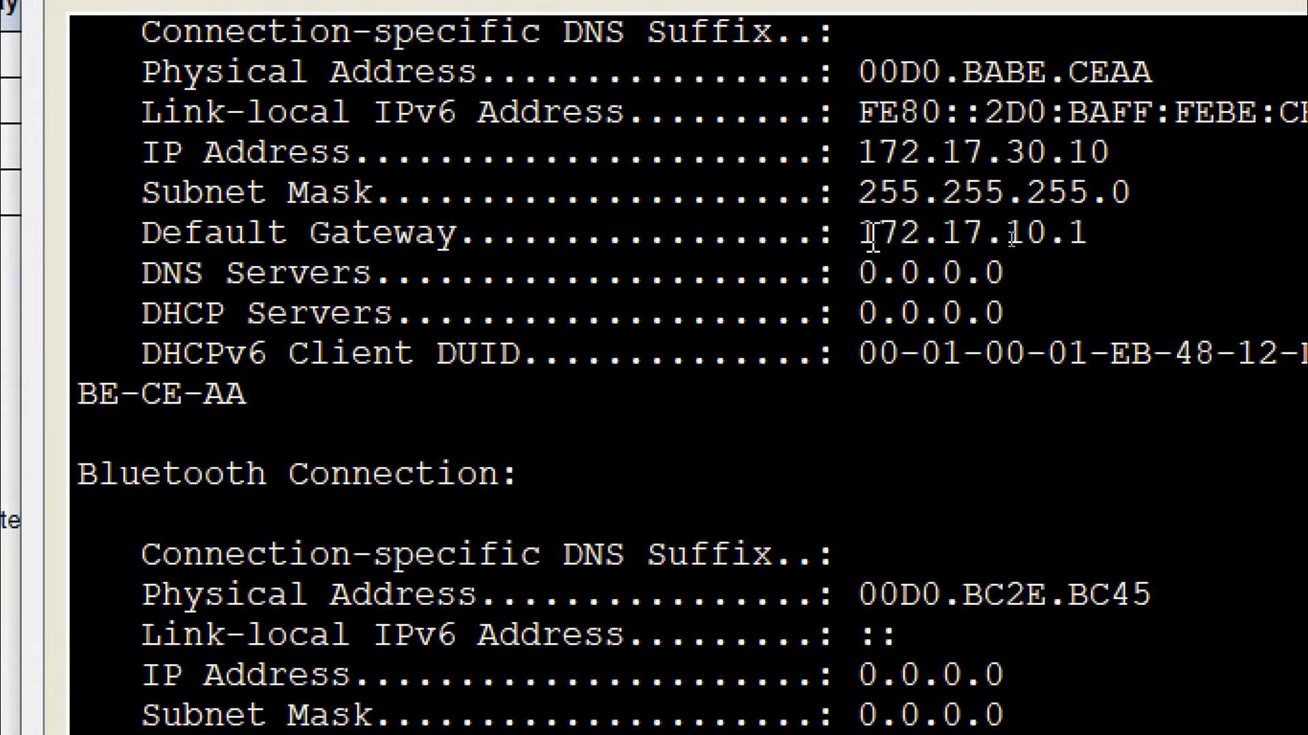
drag(841, 235, 1088, 238)
click(1093, 239)
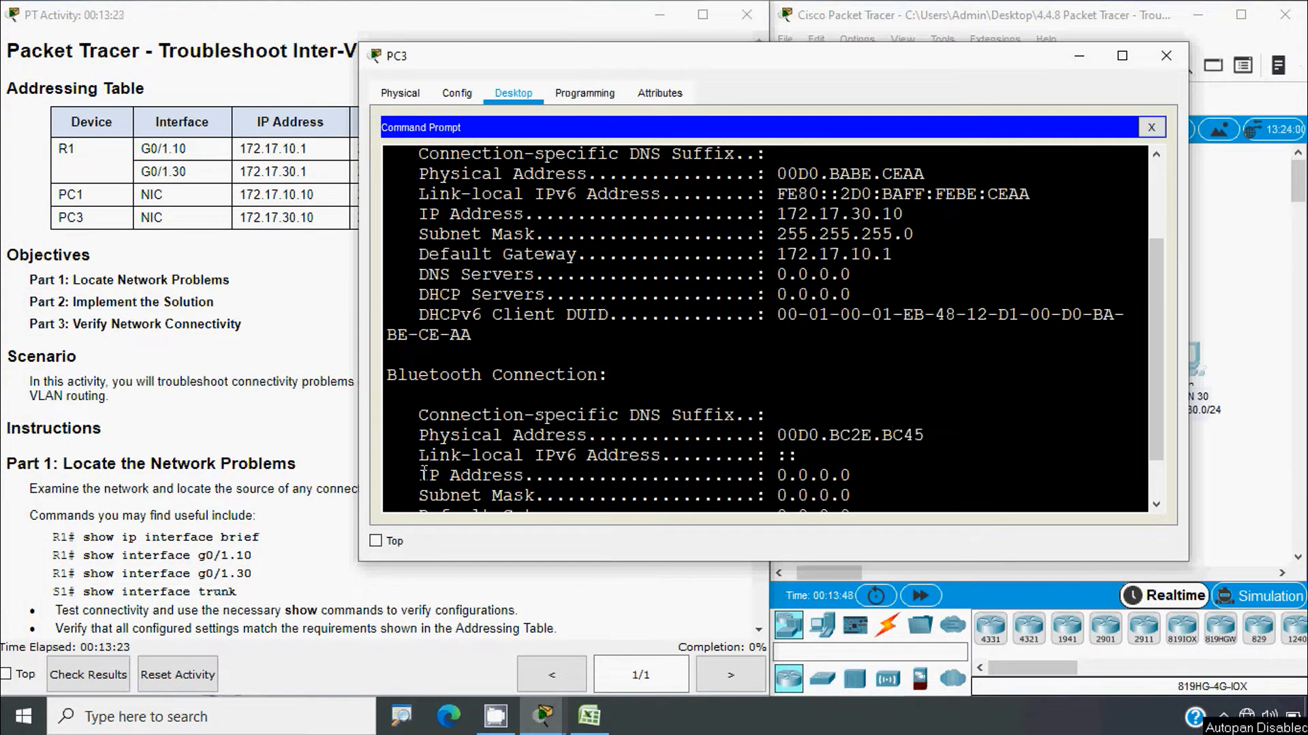
Close PC3's window, switch to the Excel workbook and enter "PC3 Default Gateway is configured incorrectly" in cell B3 under Problems.
click(1166, 55)
click(589, 716)
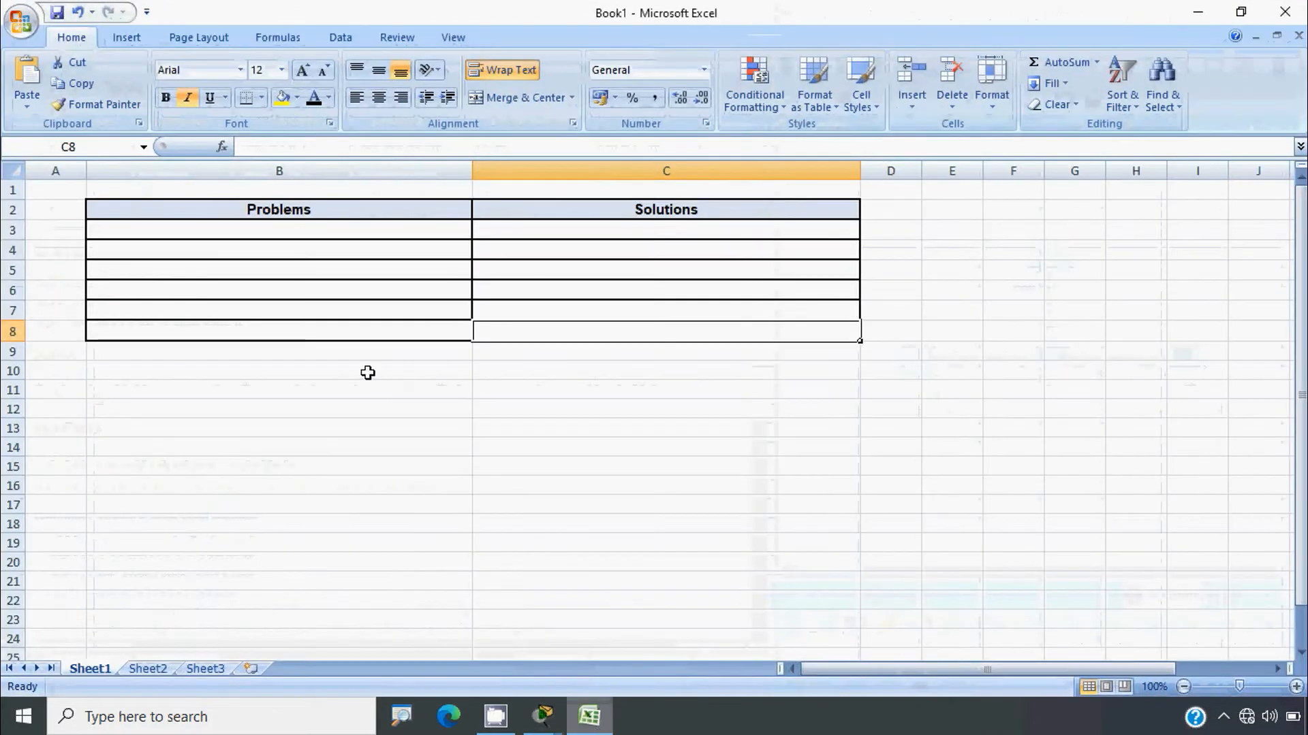
click(403, 232)
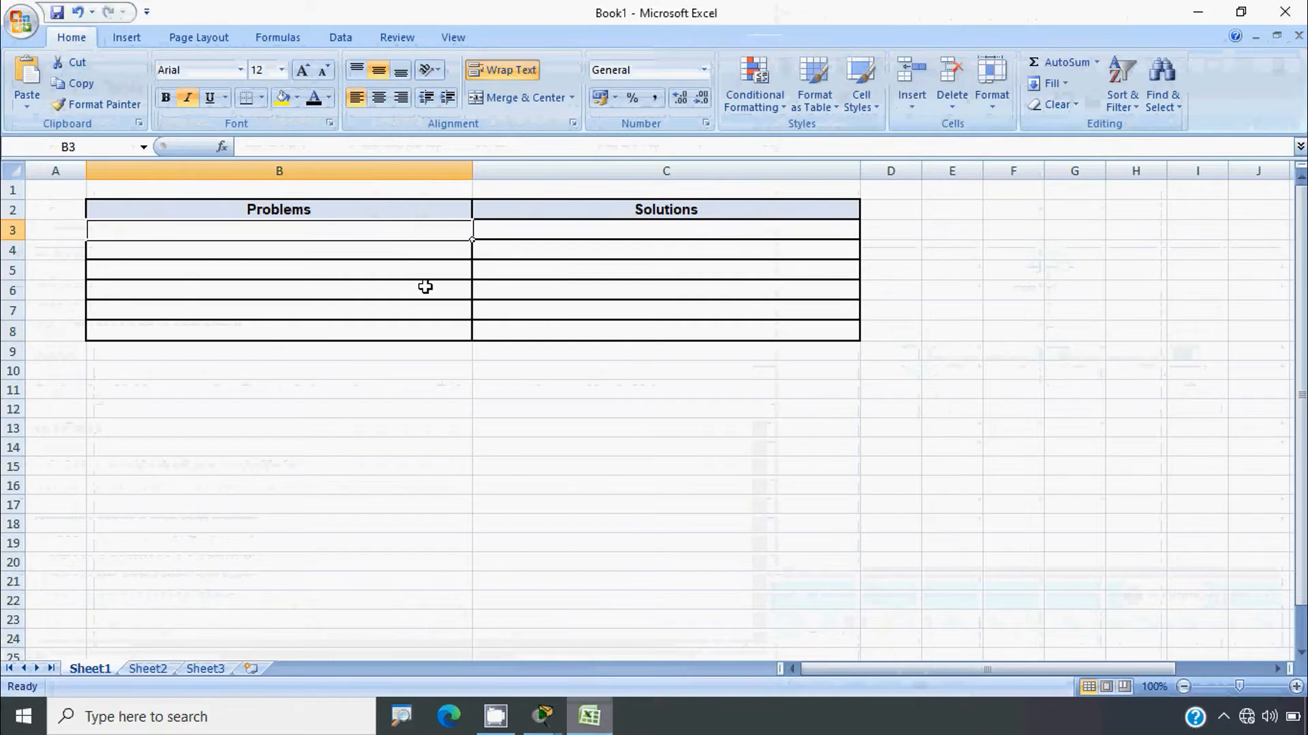
text(PC3)
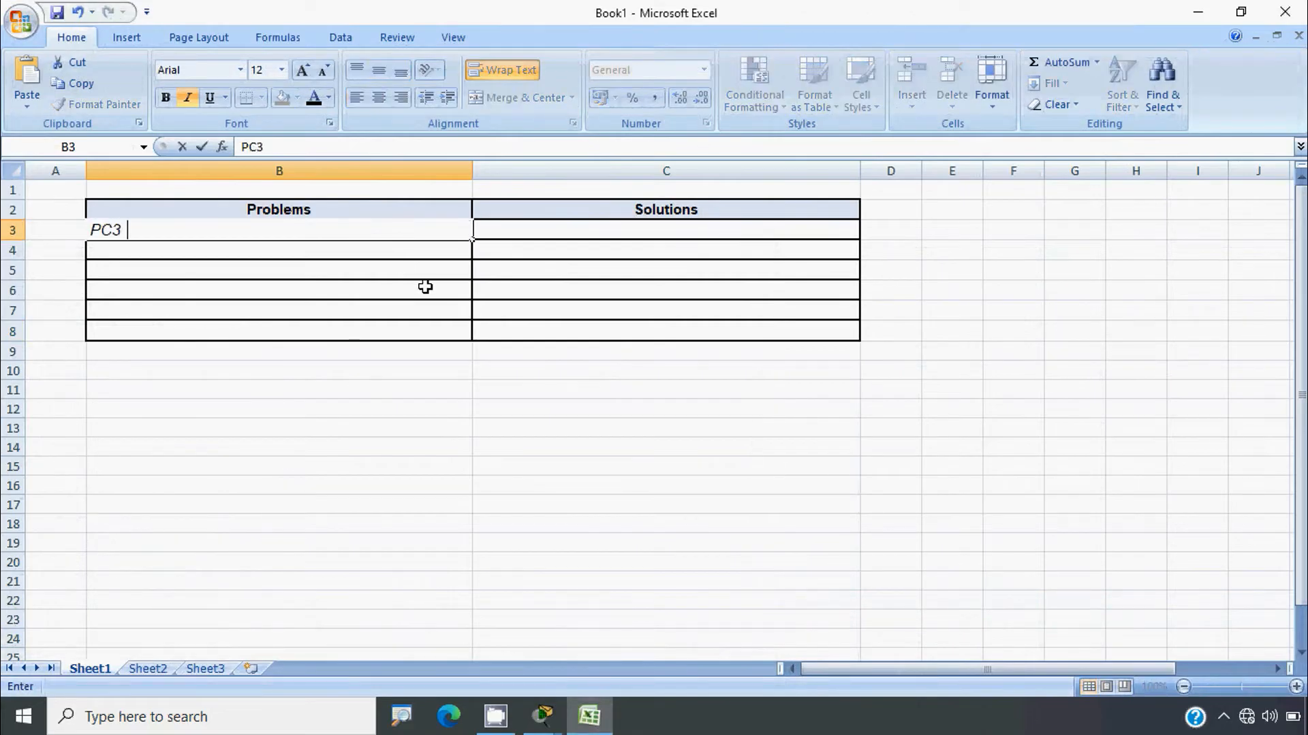
text( Defa)
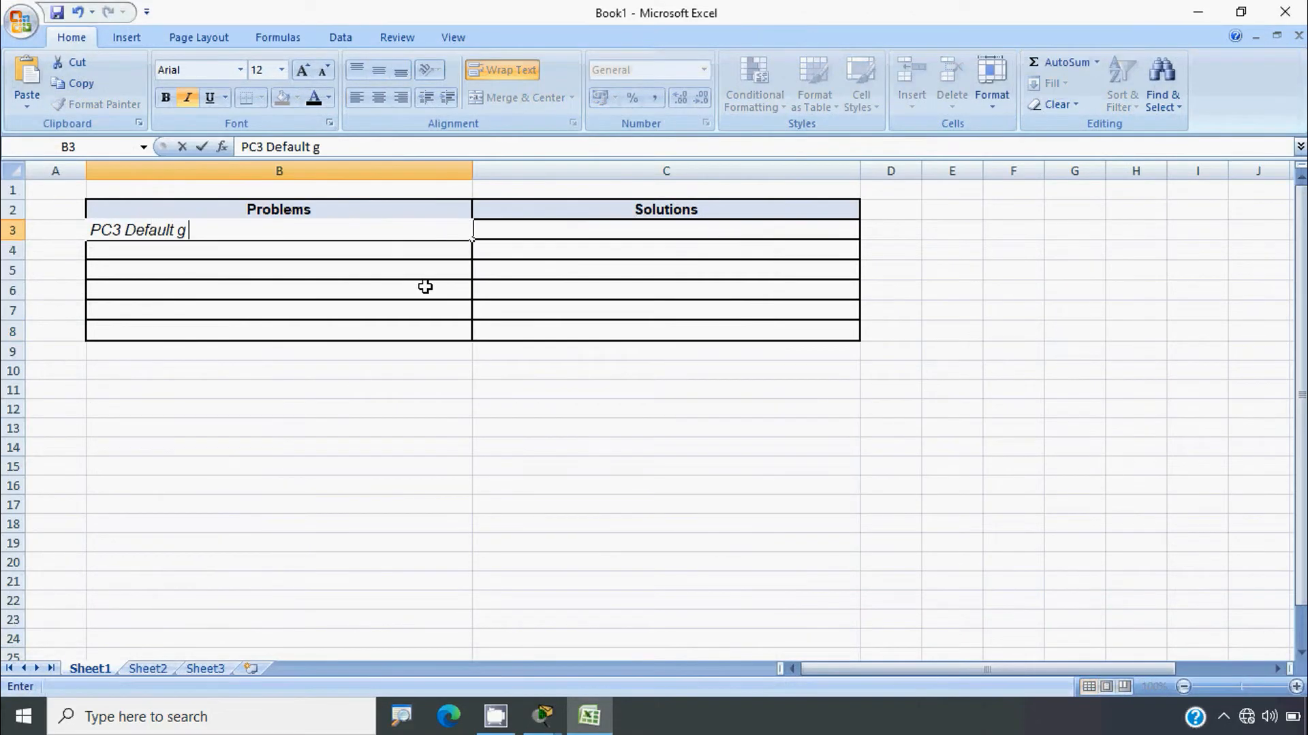
text(ult Gatew)
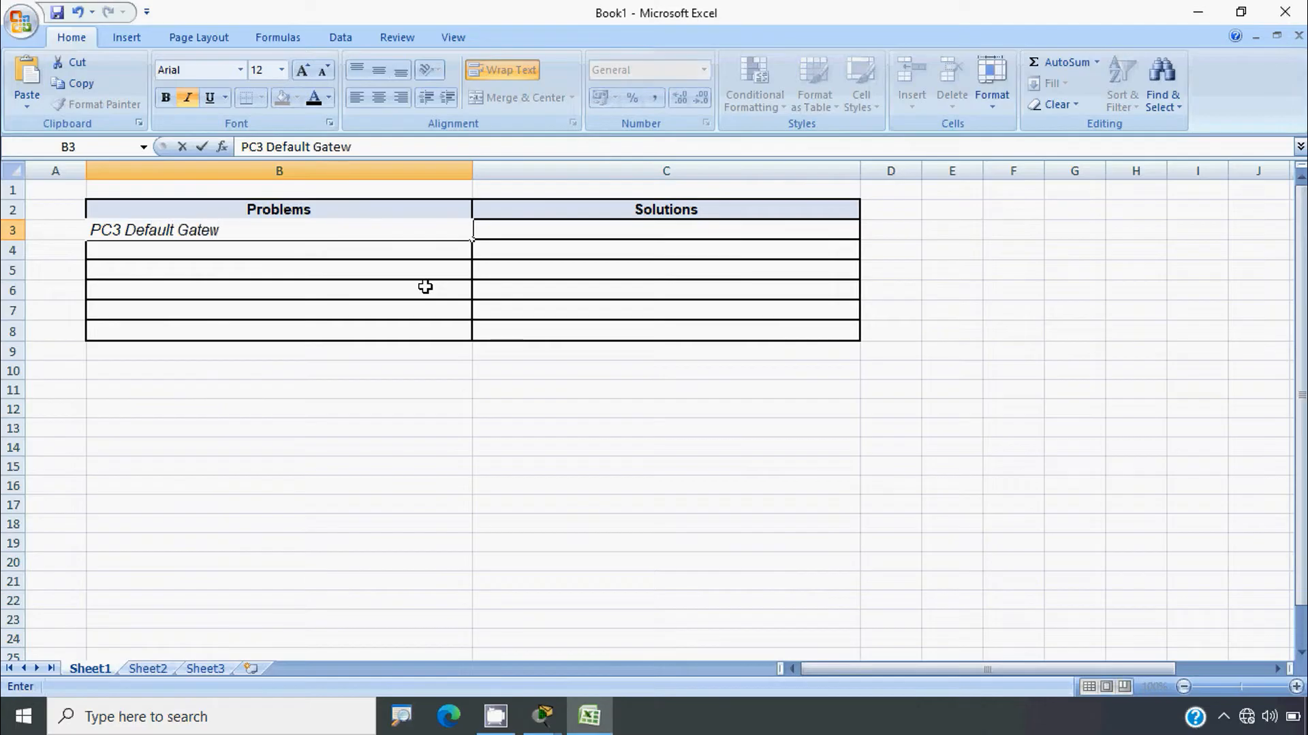
text(w)
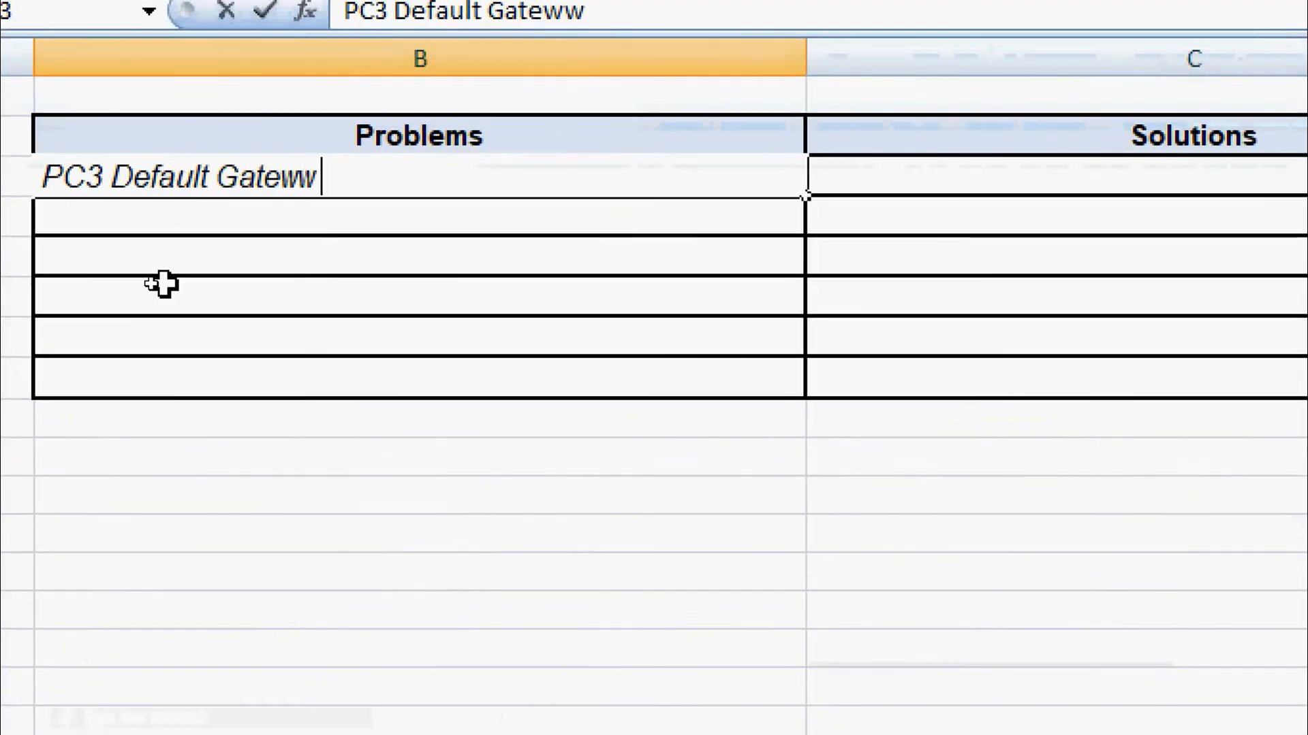
text(a)
key(BackSpace)
key(BackSpace)
text(ay is )
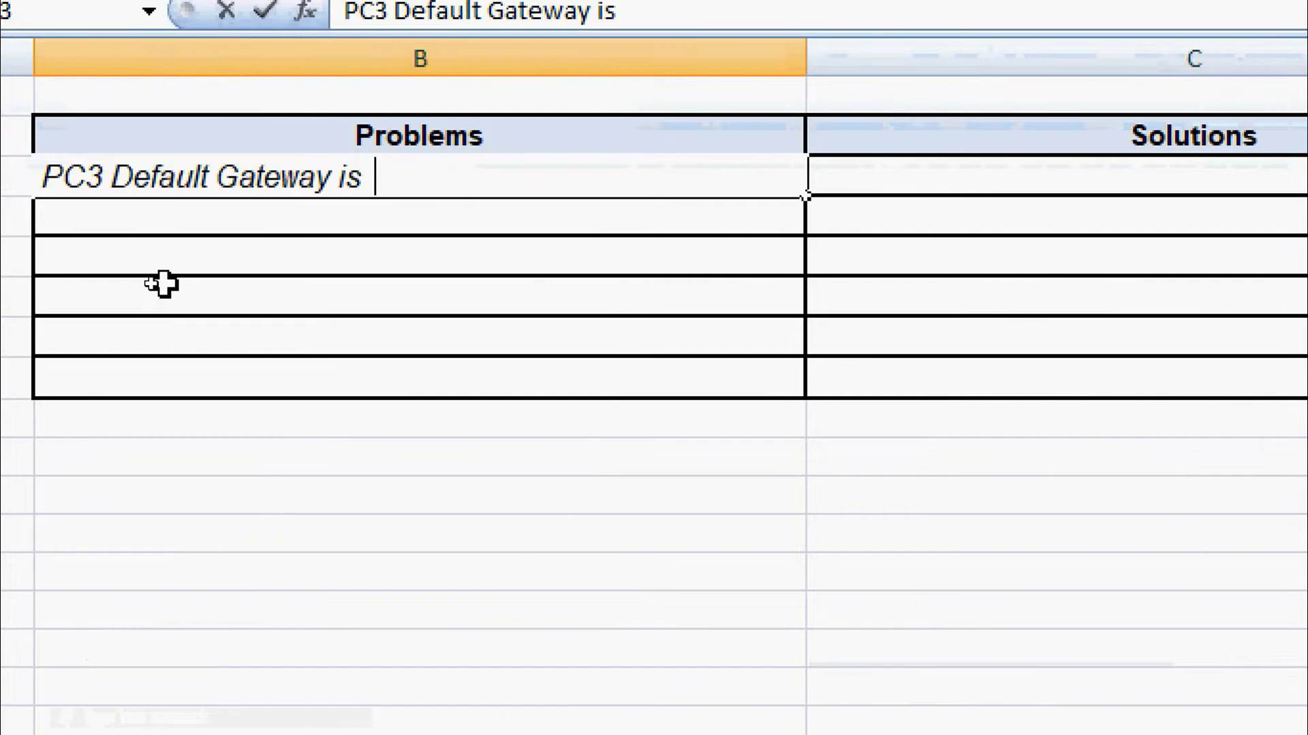
text(confi)
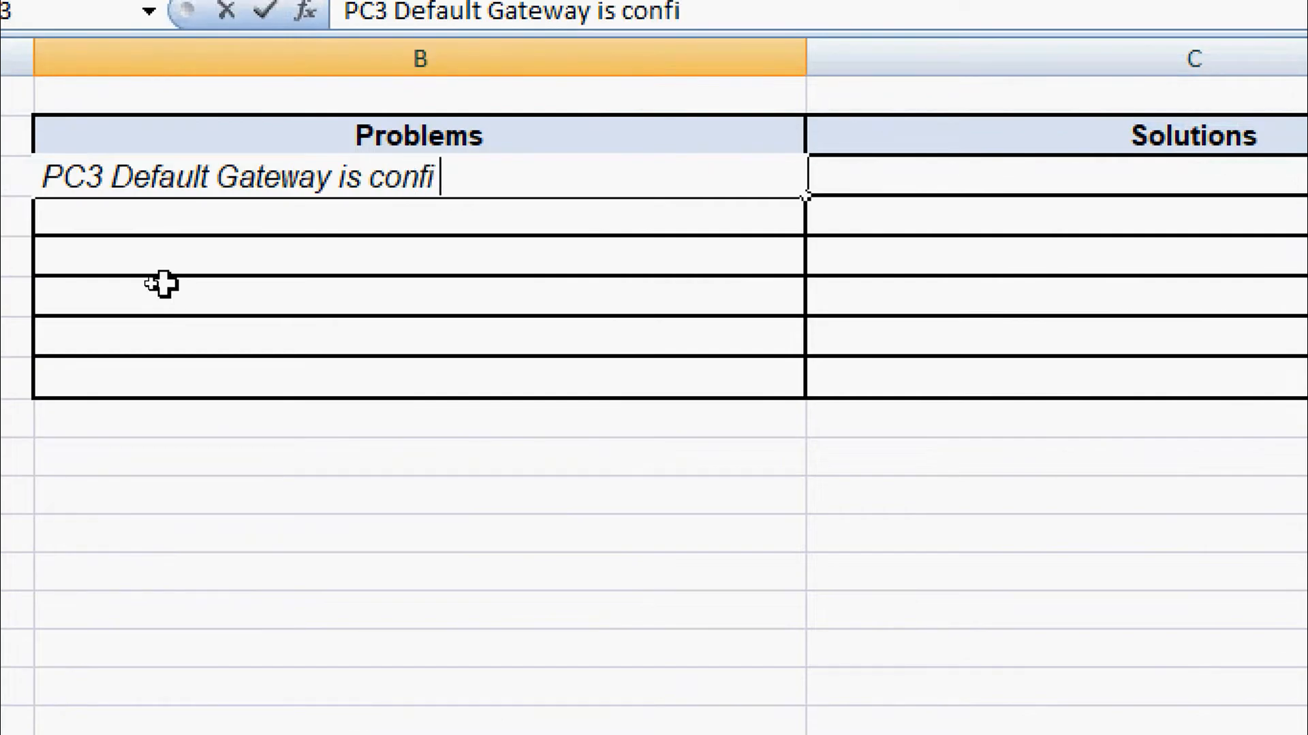
text(gured incorre)
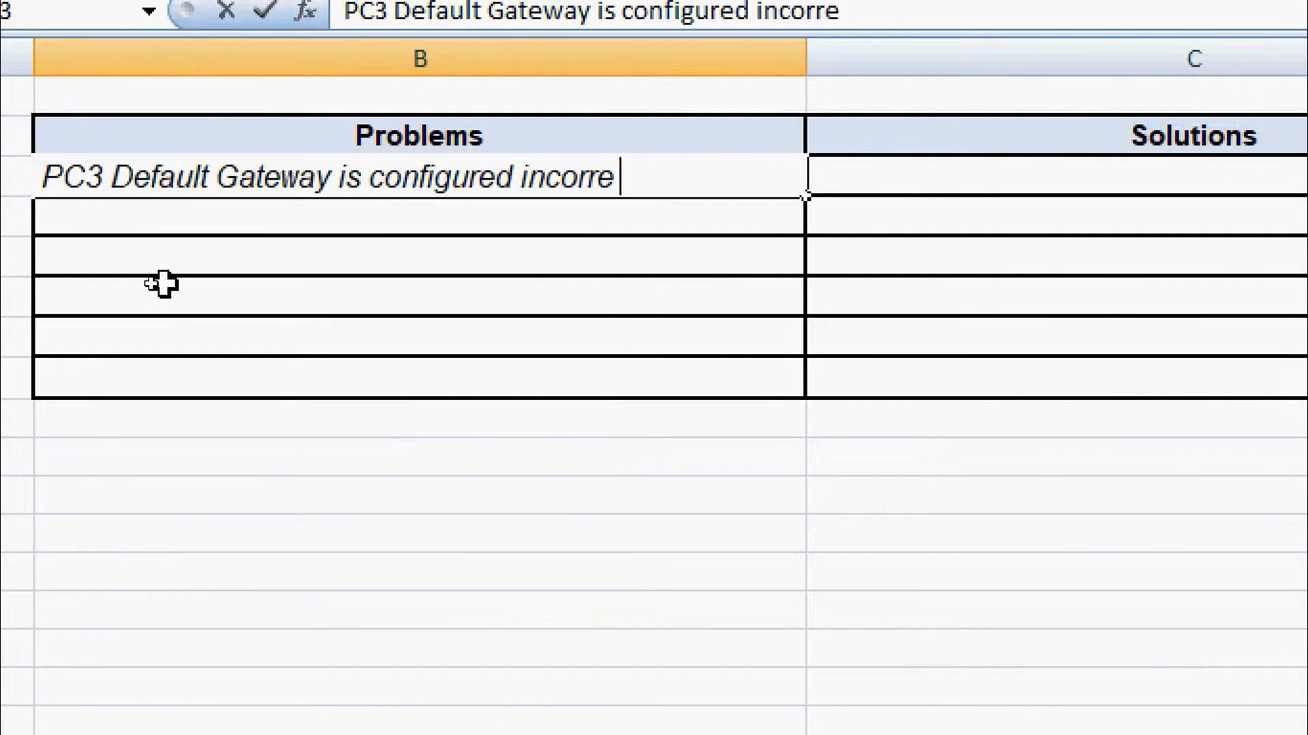
text(ctly)
key(Tab)
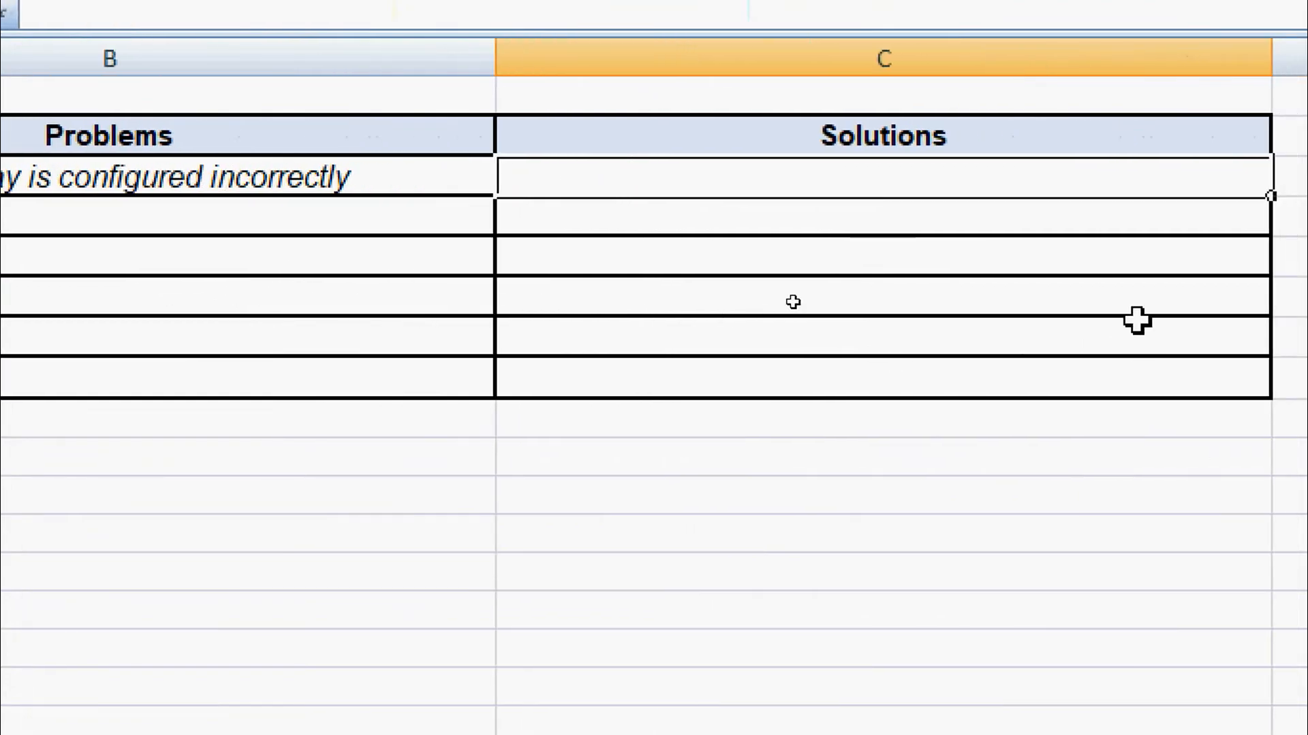
Start the matching solution in cell C3 with the text "Change the Default gateway from".
text(Change the )
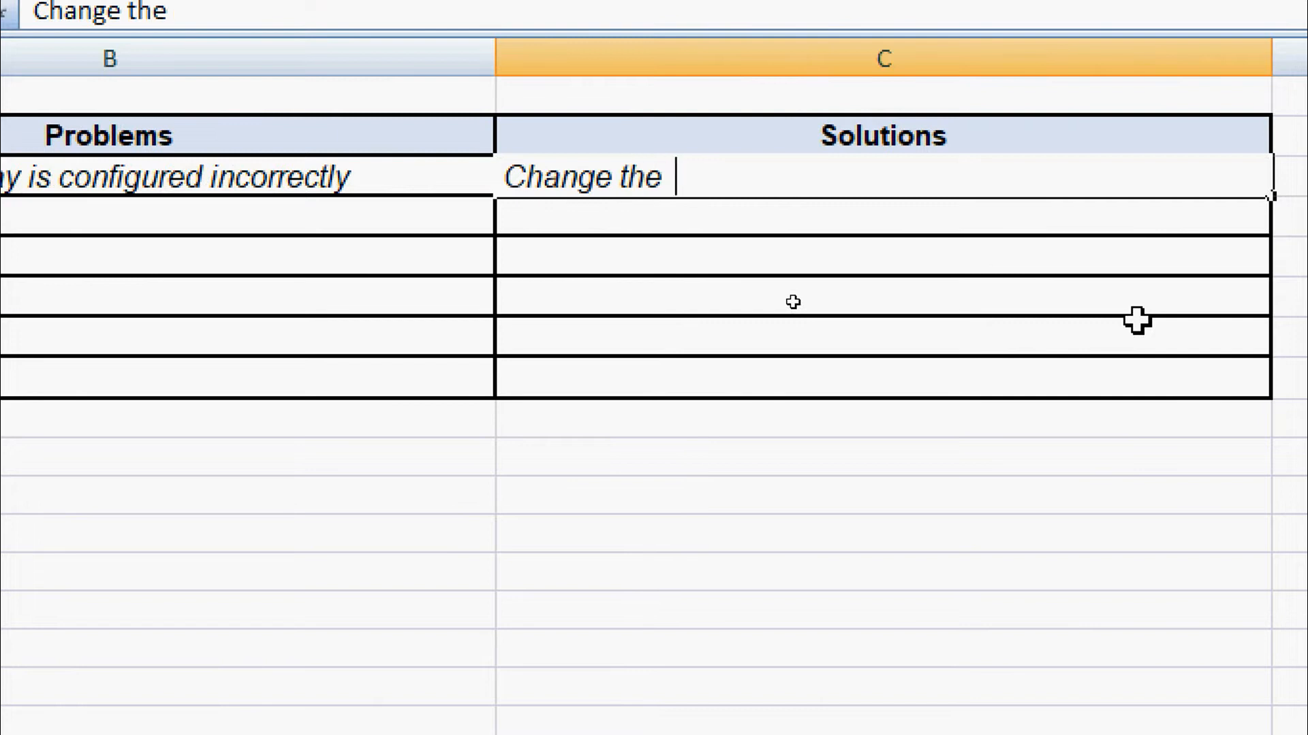
text(Default gate )
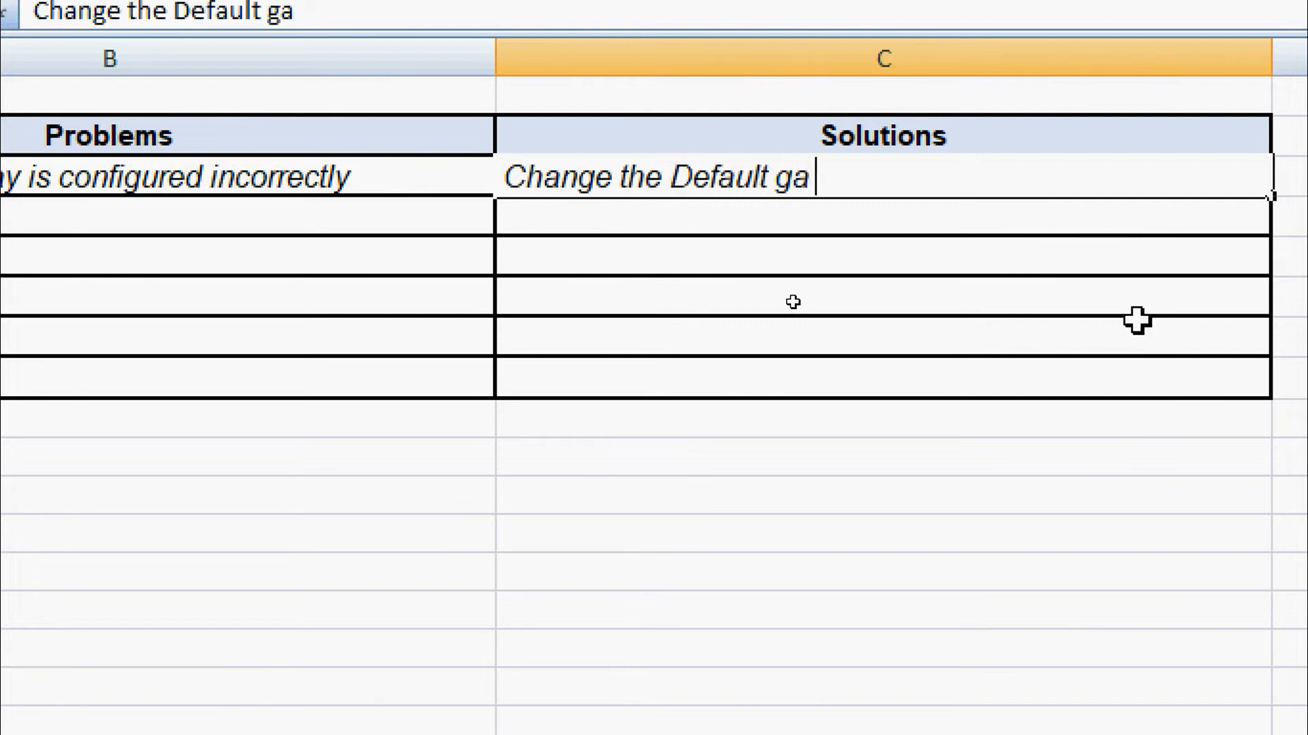
text(way from)
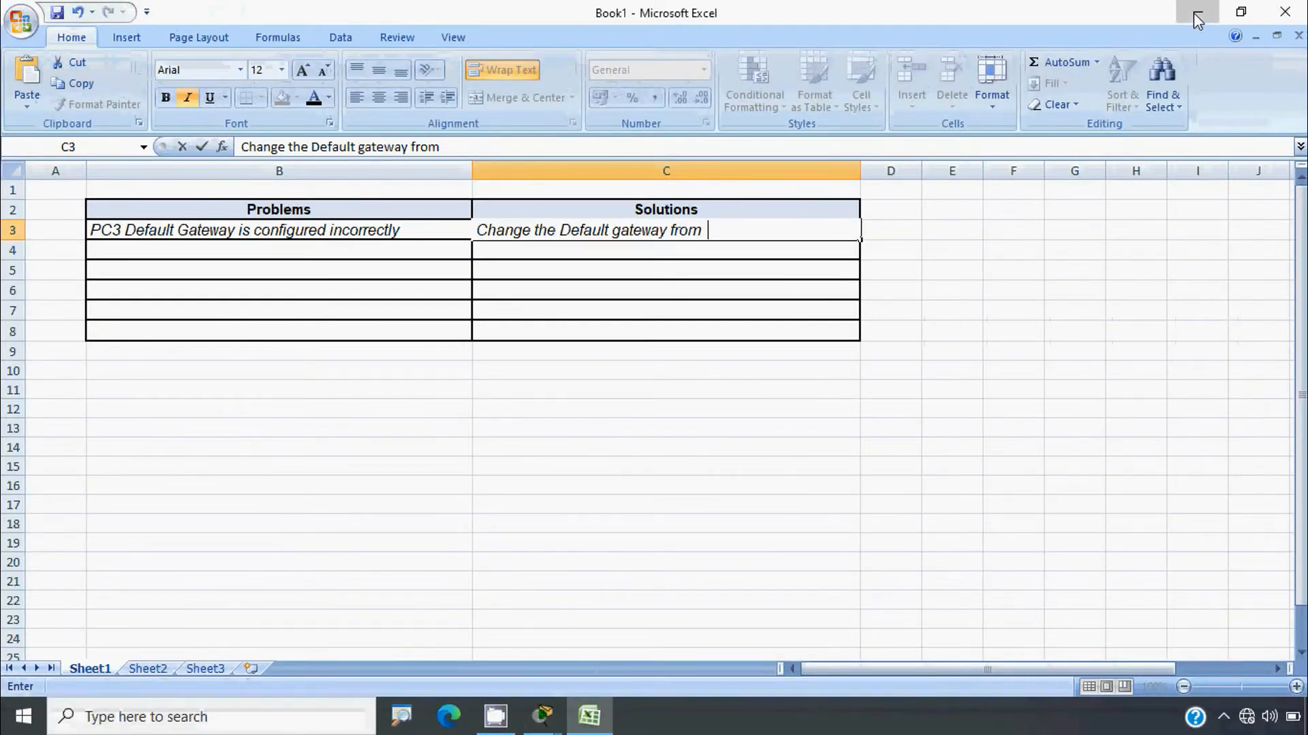
Switch to Packet Tracer, reopen PC3's command prompt, widen its window and copy the default gateway address from the ipconfig output.
click(1193, 12)
click(1172, 342)
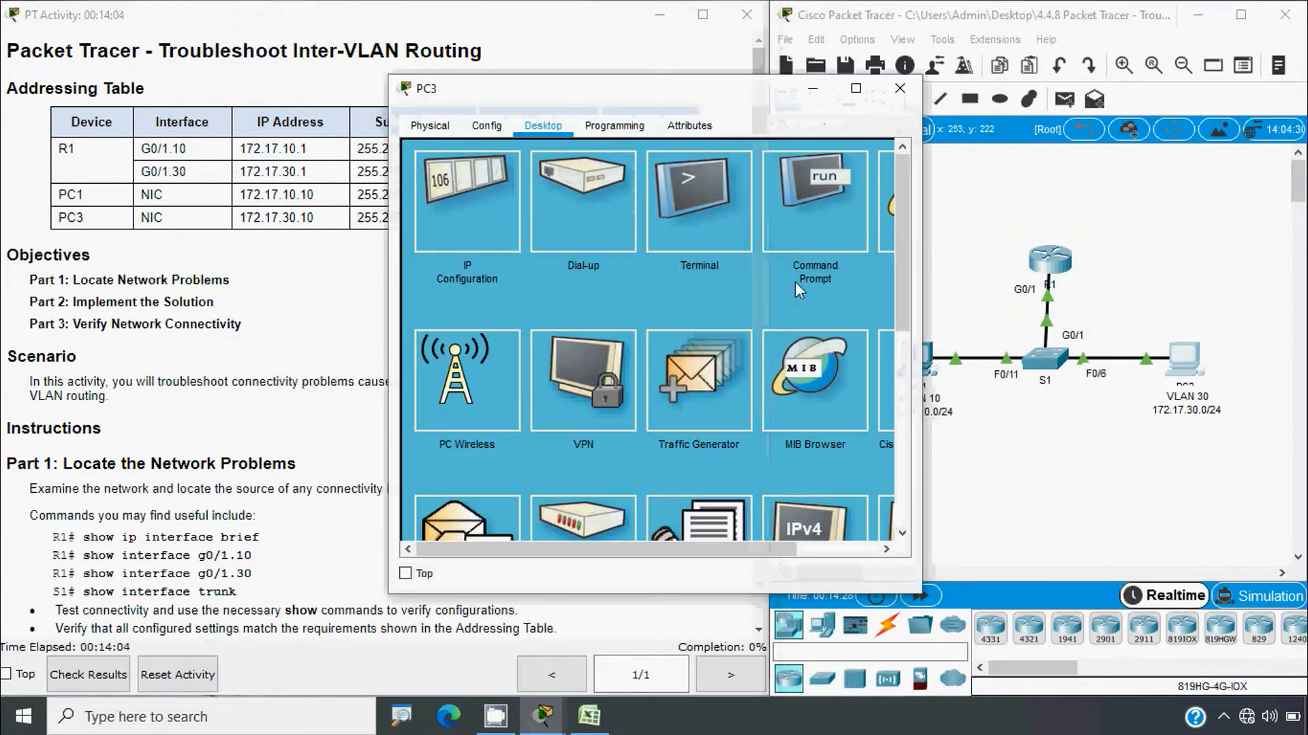
click(794, 281)
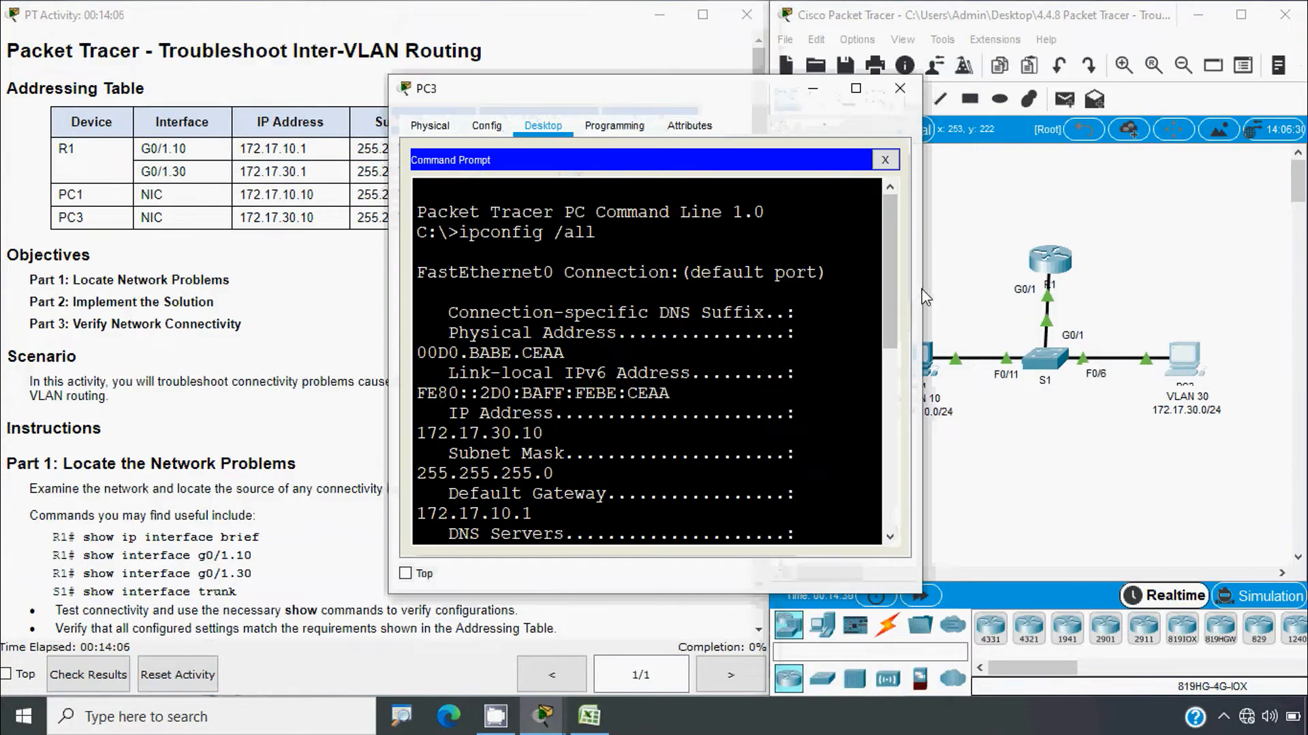
drag(921, 295, 1185, 312)
drag(928, 413, 819, 413)
right_click(819, 412)
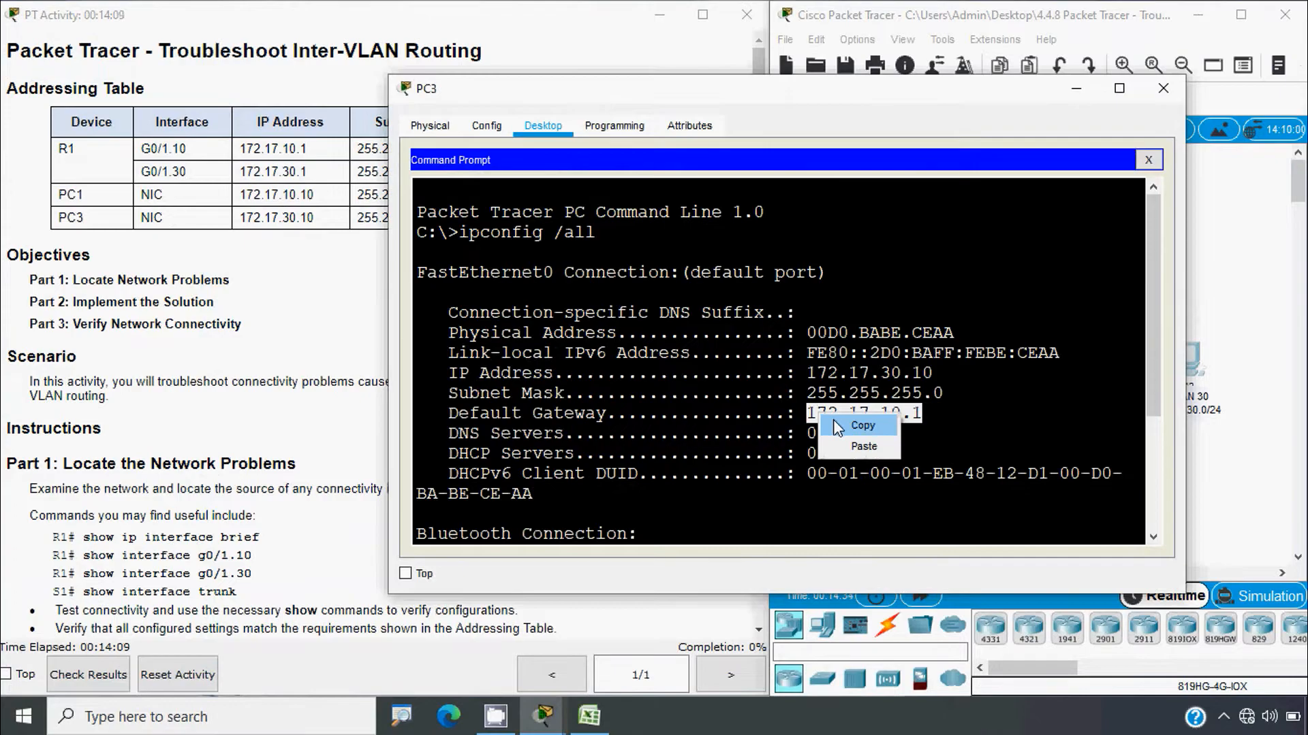
click(837, 426)
click(1076, 88)
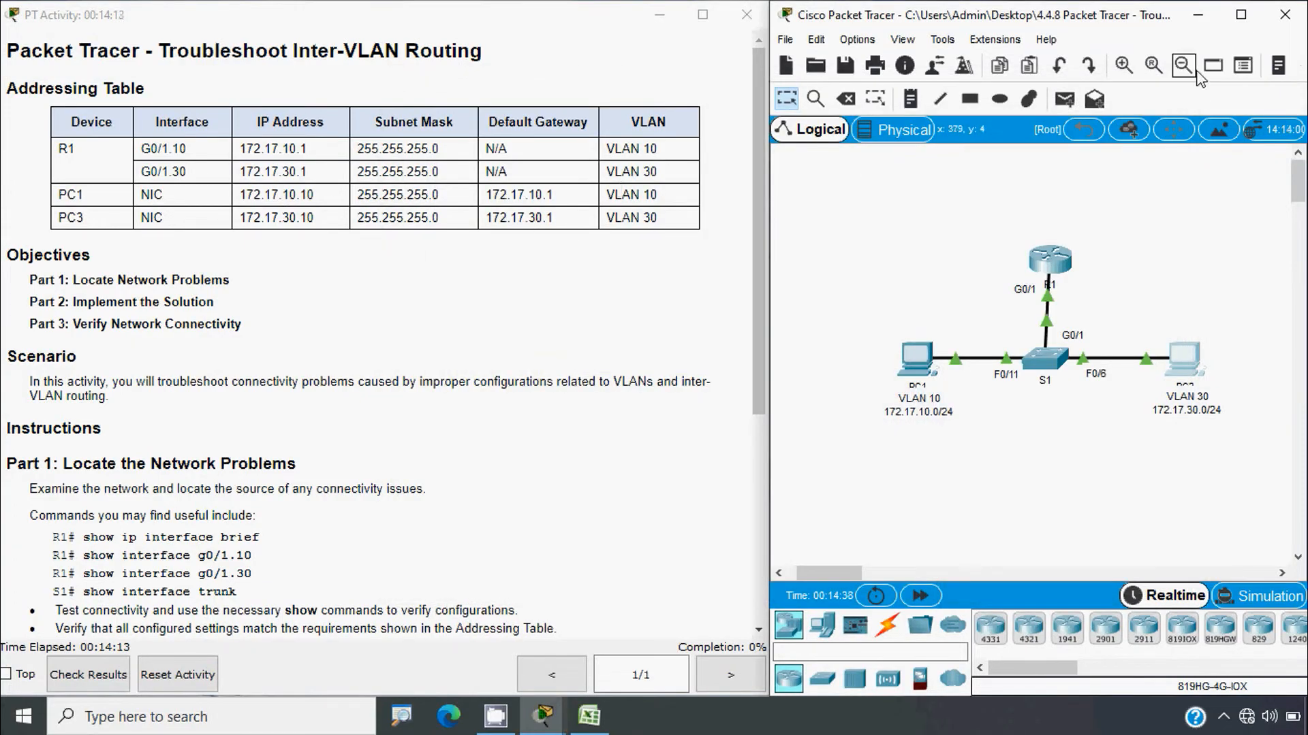
Switch back to Excel and paste the copied address 172.17.10.1 after "from" in the solution in cell C3.
click(589, 715)
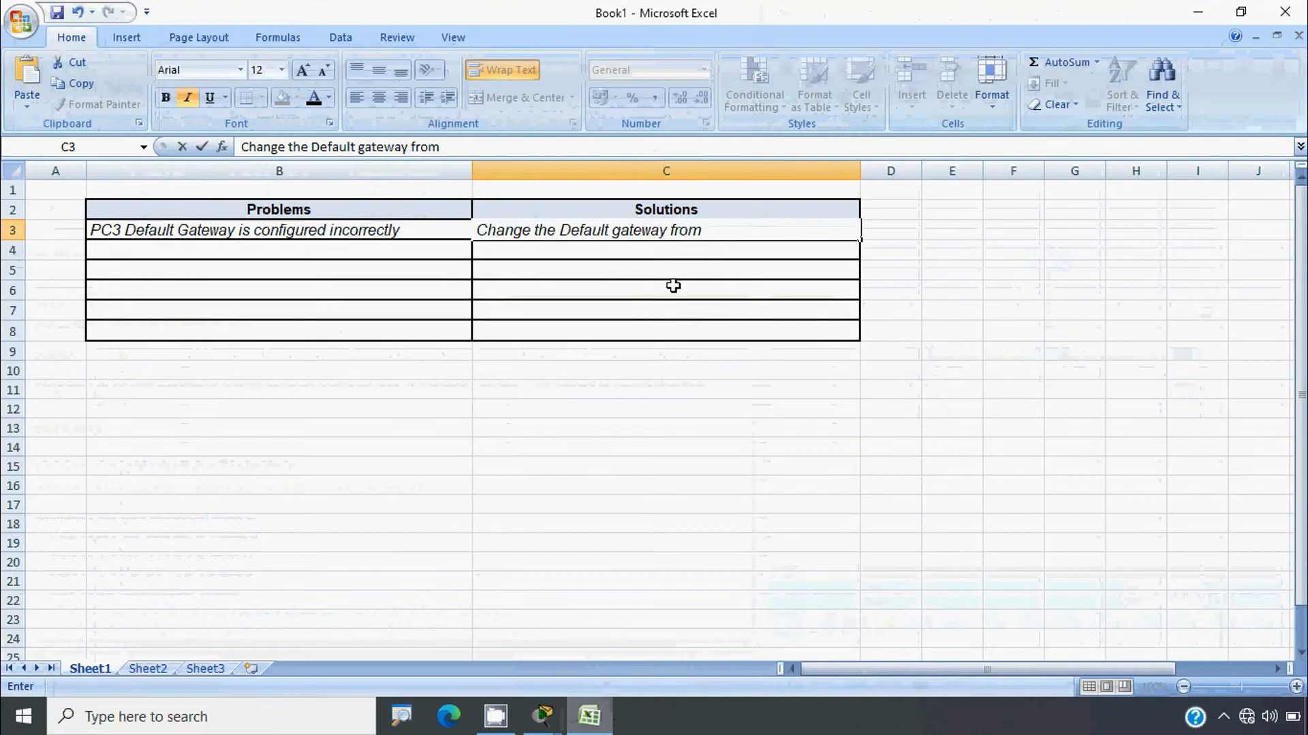
right_click(723, 235)
click(756, 283)
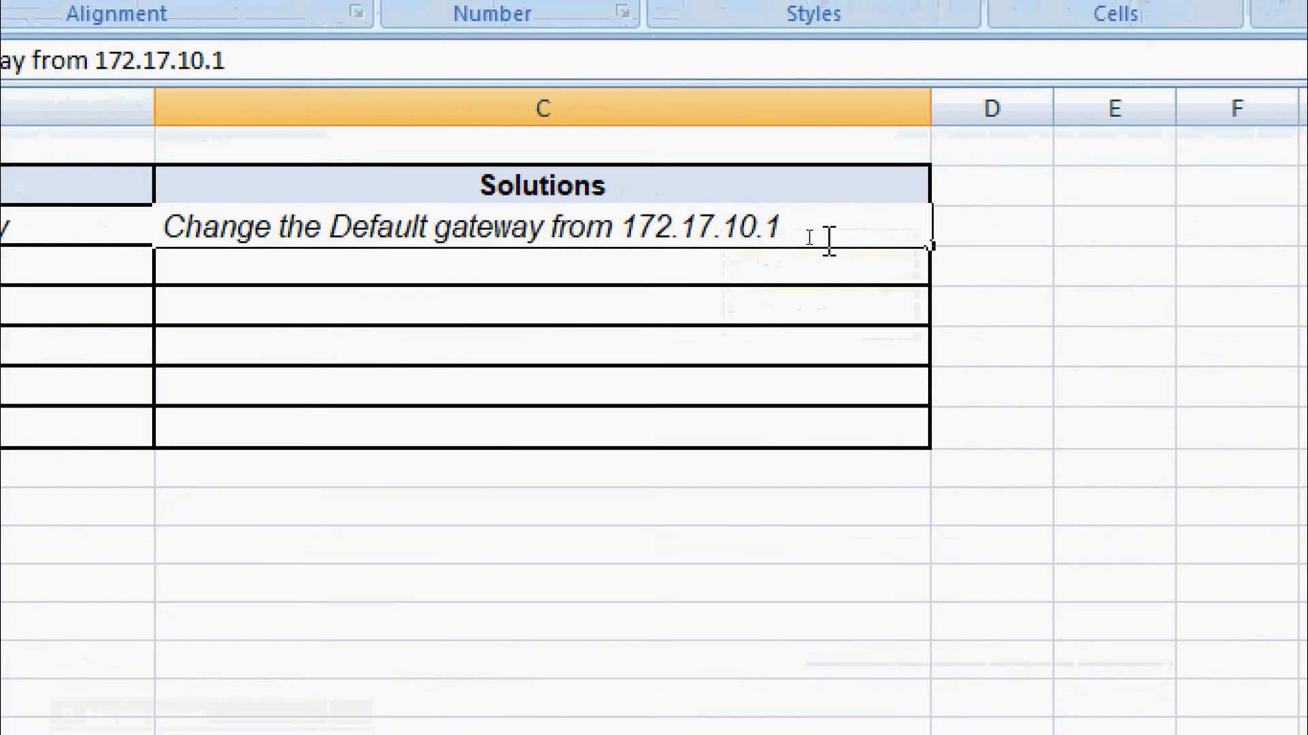
key(ctrl+v)
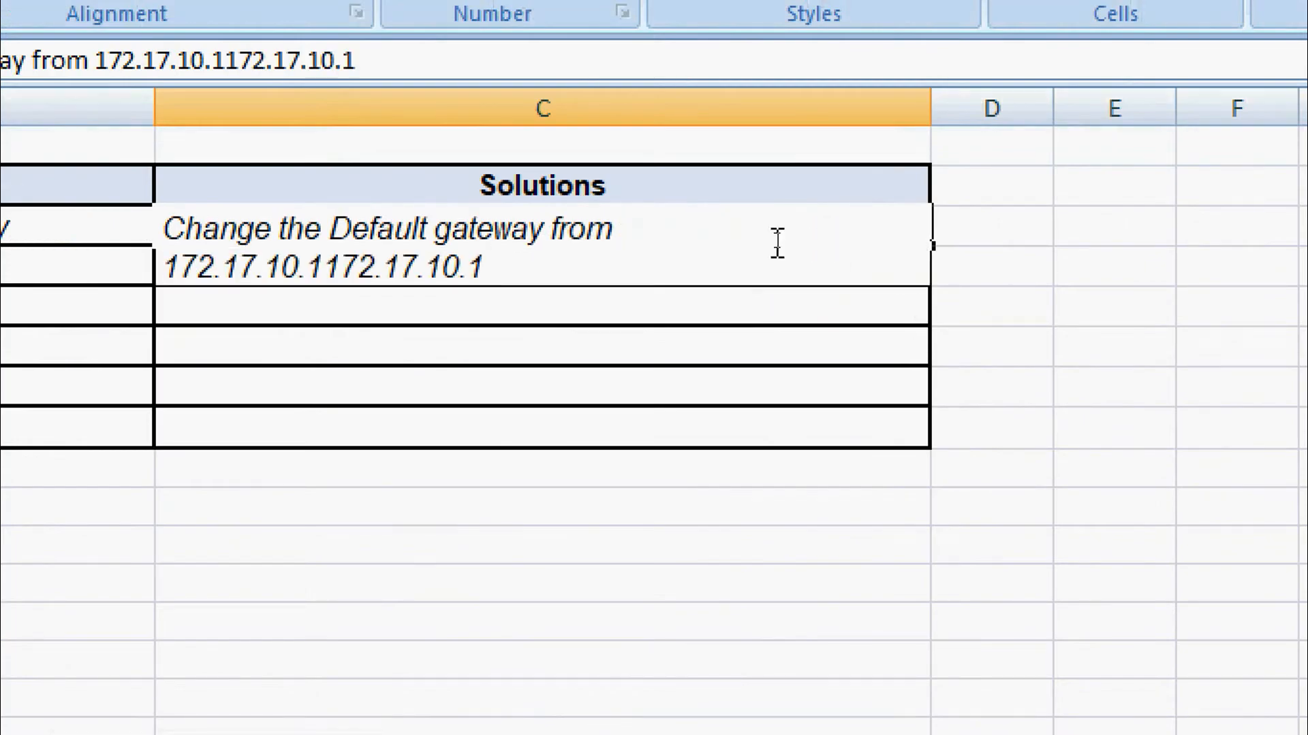
key(BackSpace)
key(BackSpace)
key(BackSpace)
key(BackSpace)
key(BackSpace)
key(BackSpace)
key(BackSpace)
key(BackSpace)
key(BackSpace)
key(BackSpace)
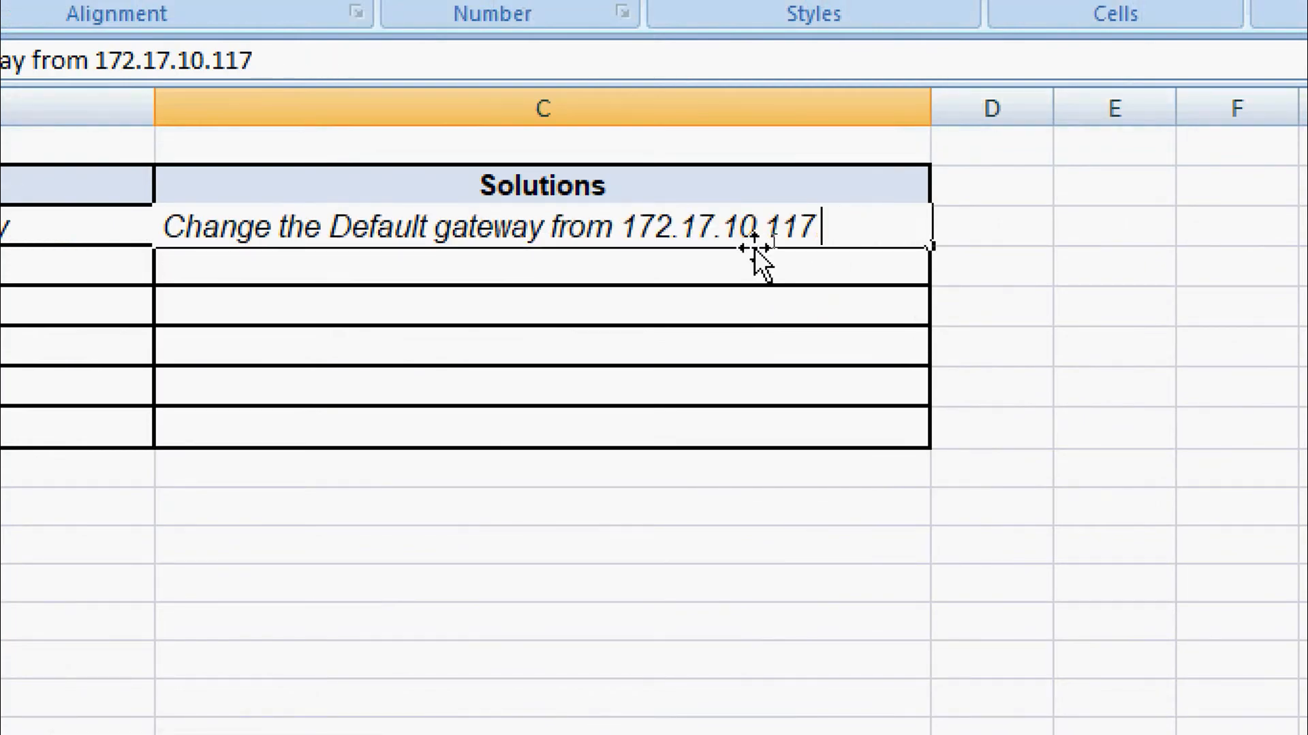
key(BackSpace)
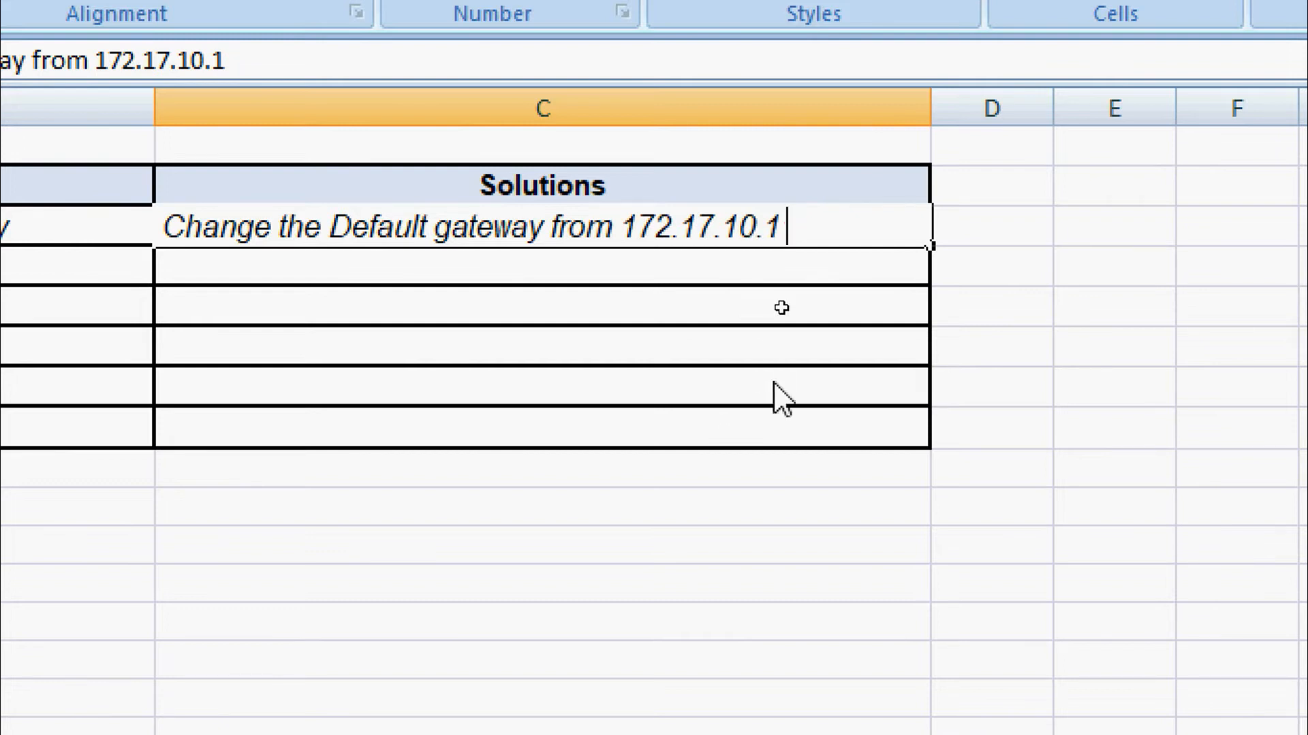
Complete the solution in cell C3 by adding "to 172.17.30.1" as the correct gateway, and confirm the entry.
text(to)
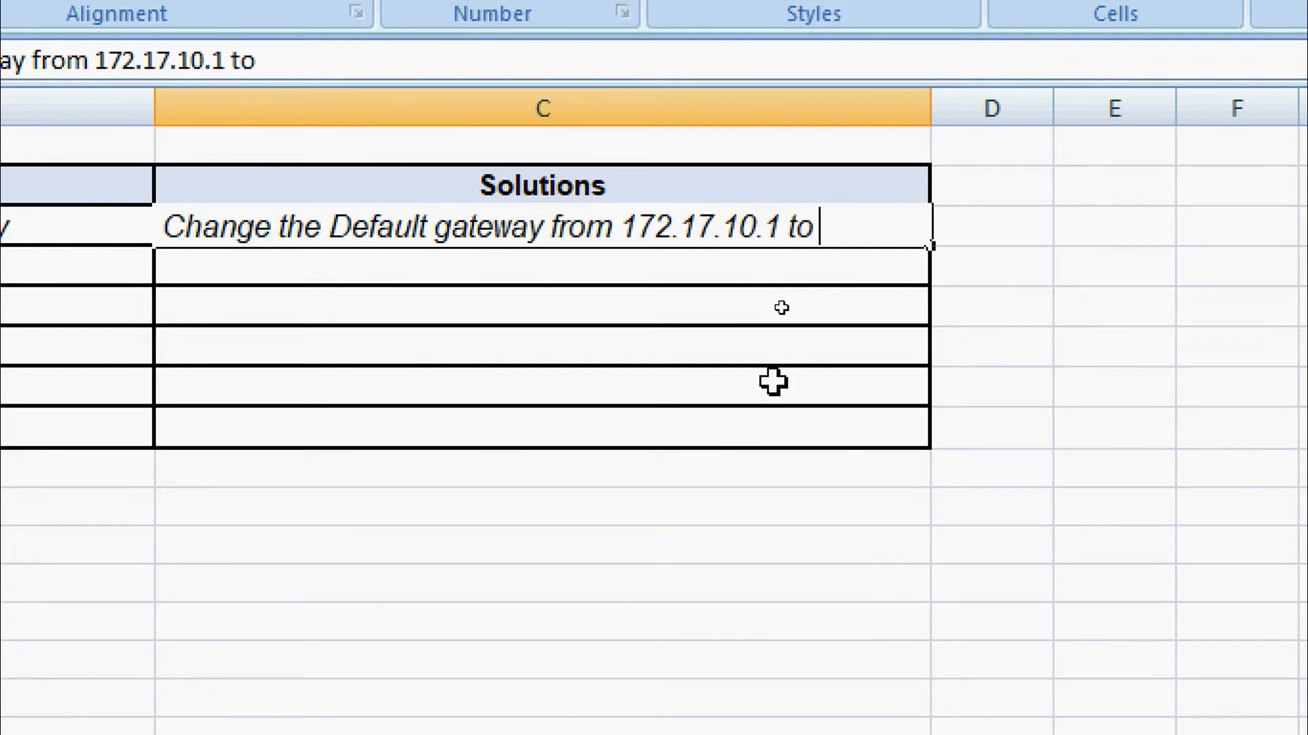
text( 172.17.10.1)
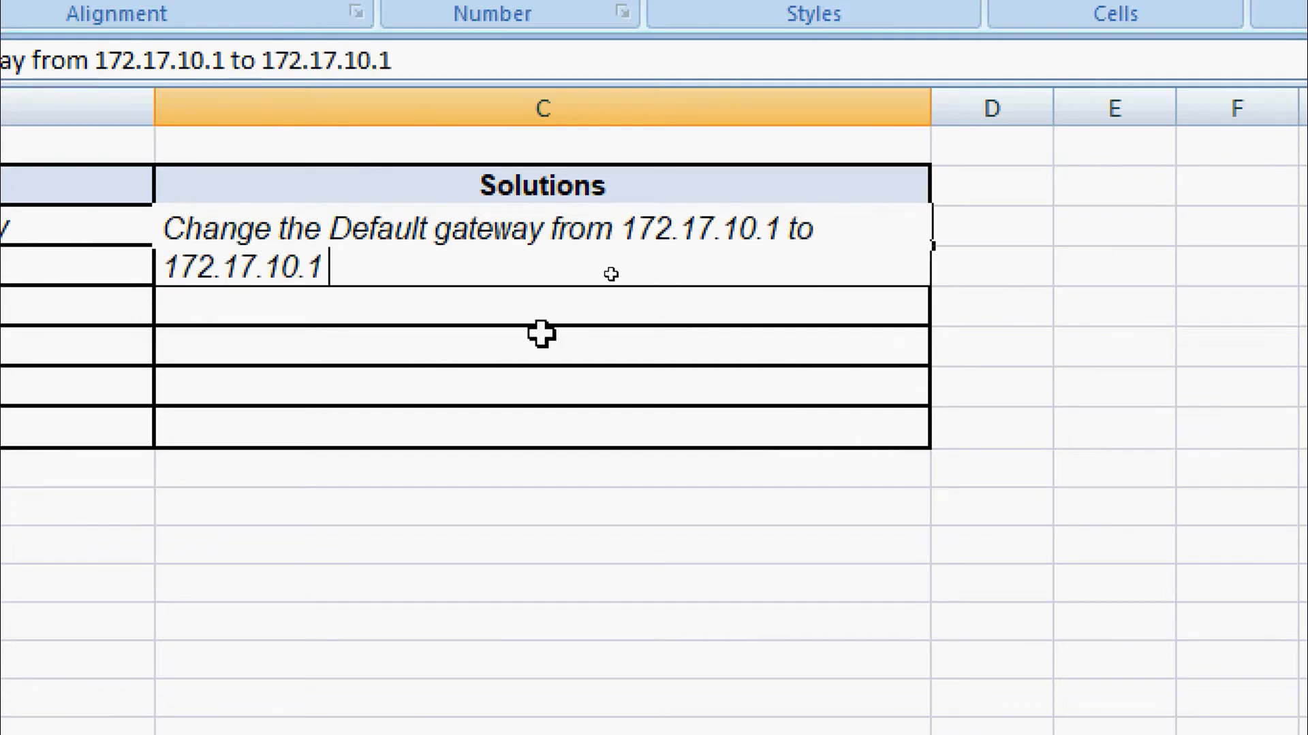
click(280, 267)
key(BackSpace)
text(3)
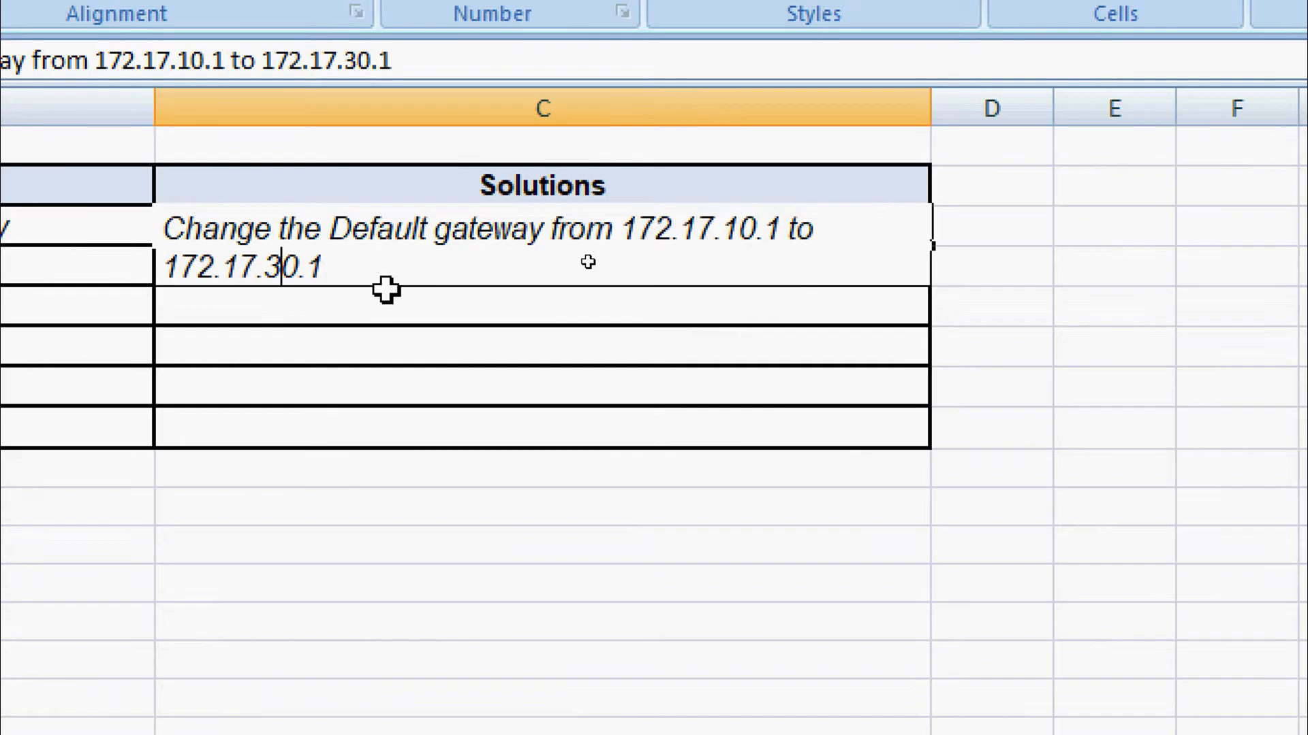
click(363, 314)
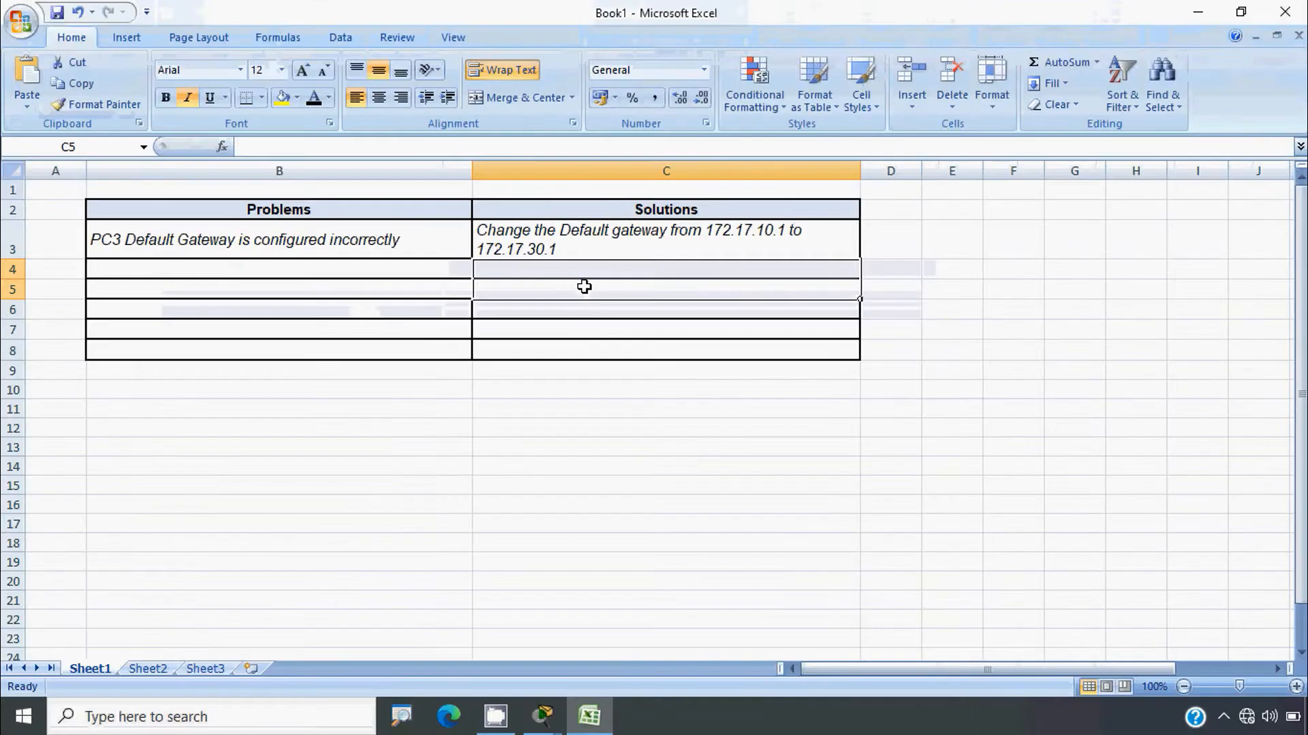
click(395, 389)
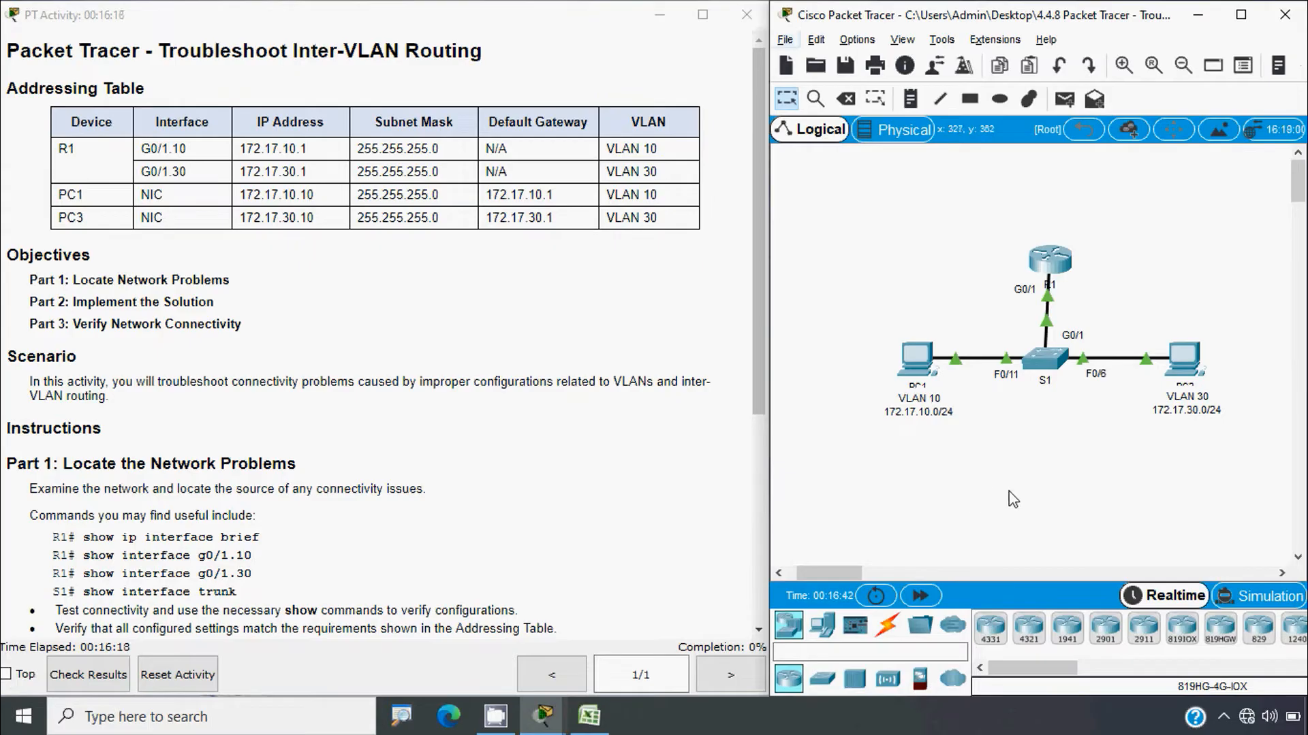
Open switch S1's CLI in Packet Tracer and enter privileged EXEC mode with the enable command.
click(1044, 357)
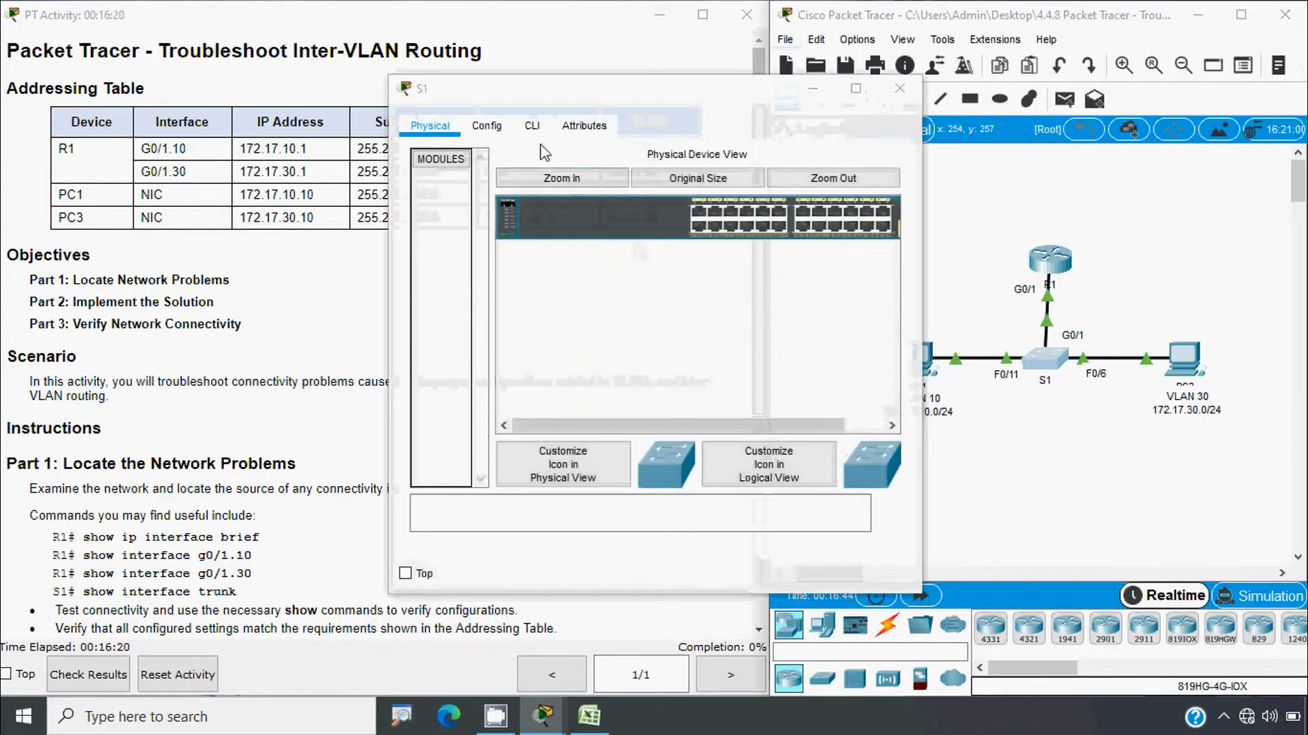
click(532, 126)
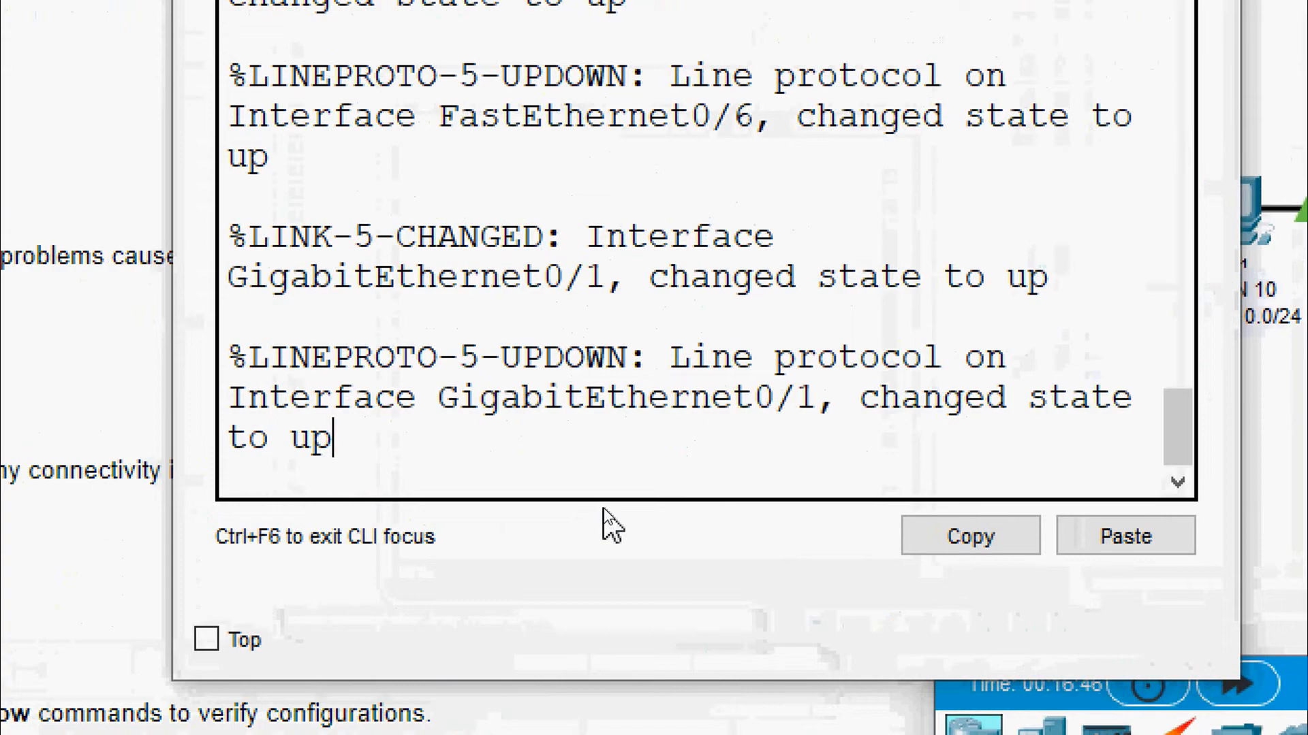
key(Return)
text(enable)
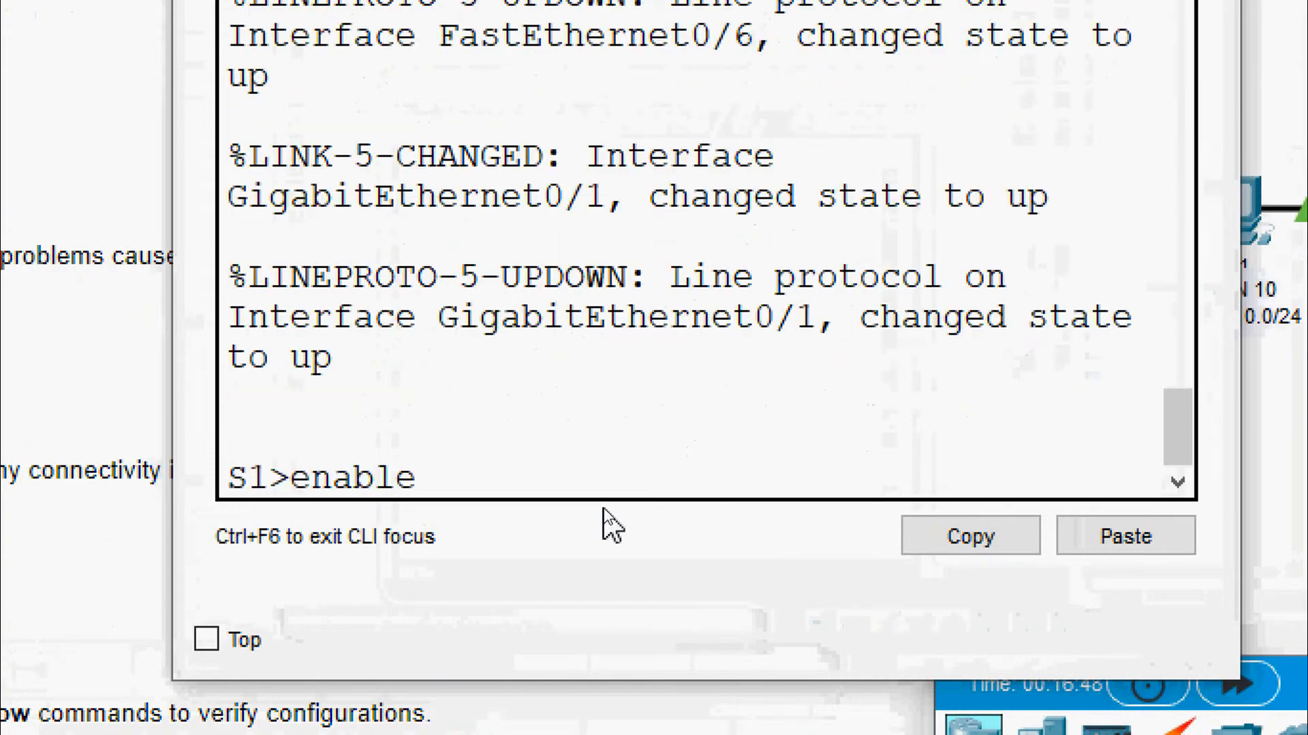
key(Return)
text(conf t)
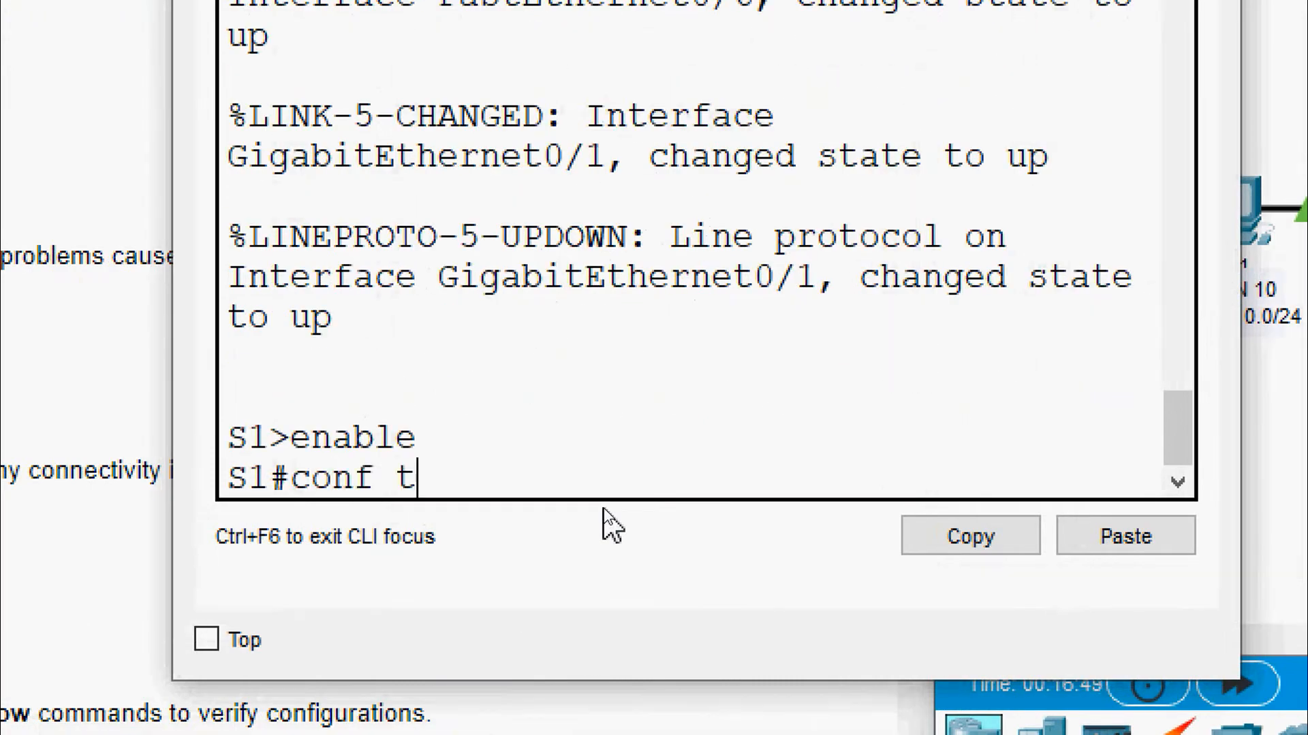
key(Return)
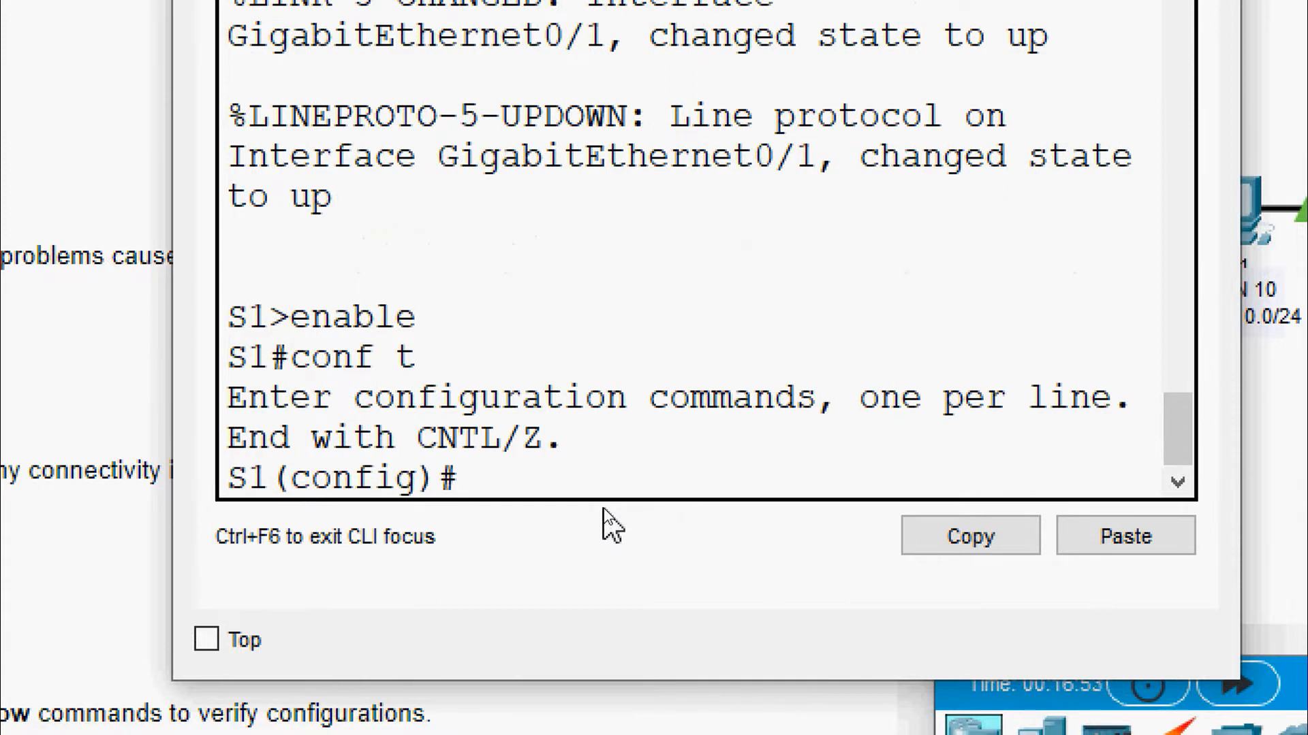
text(exit)
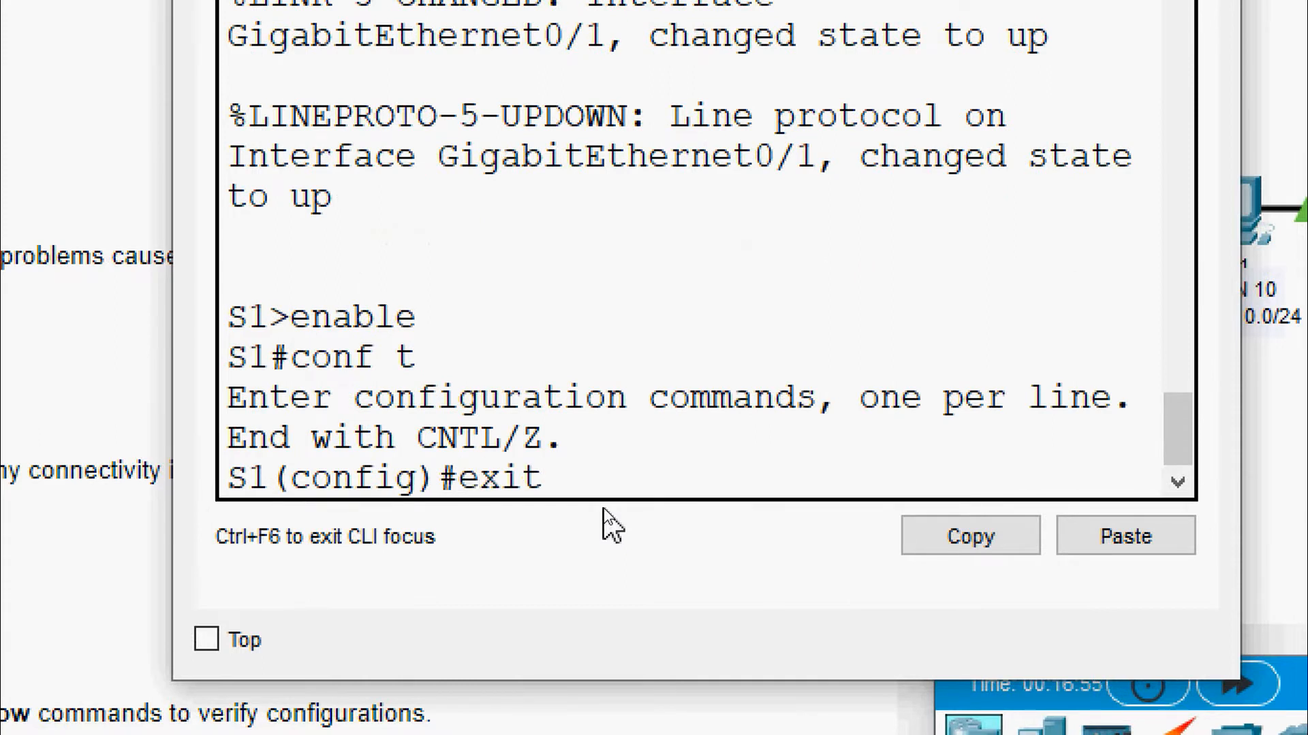
key(Return)
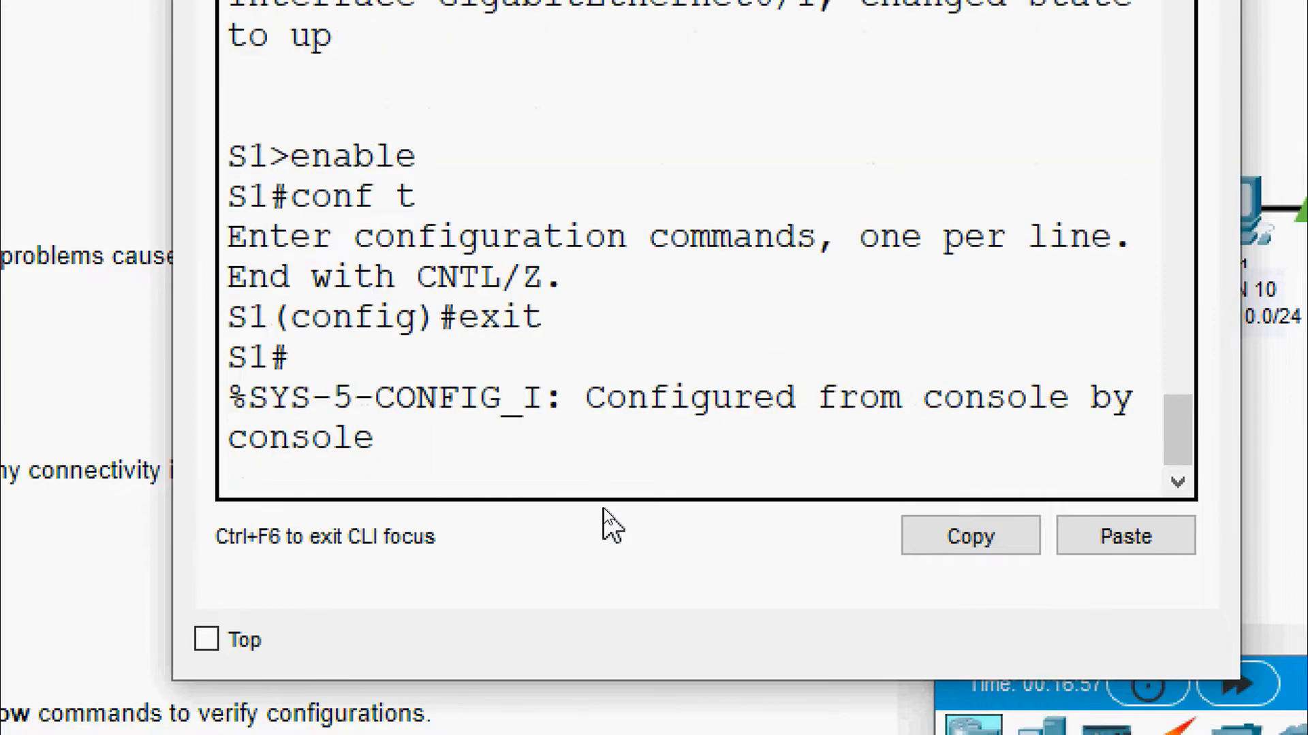
Run show vlan brief on S1 and widen the CLI window until the VLAN table displays without wrapped lines.
text(show)
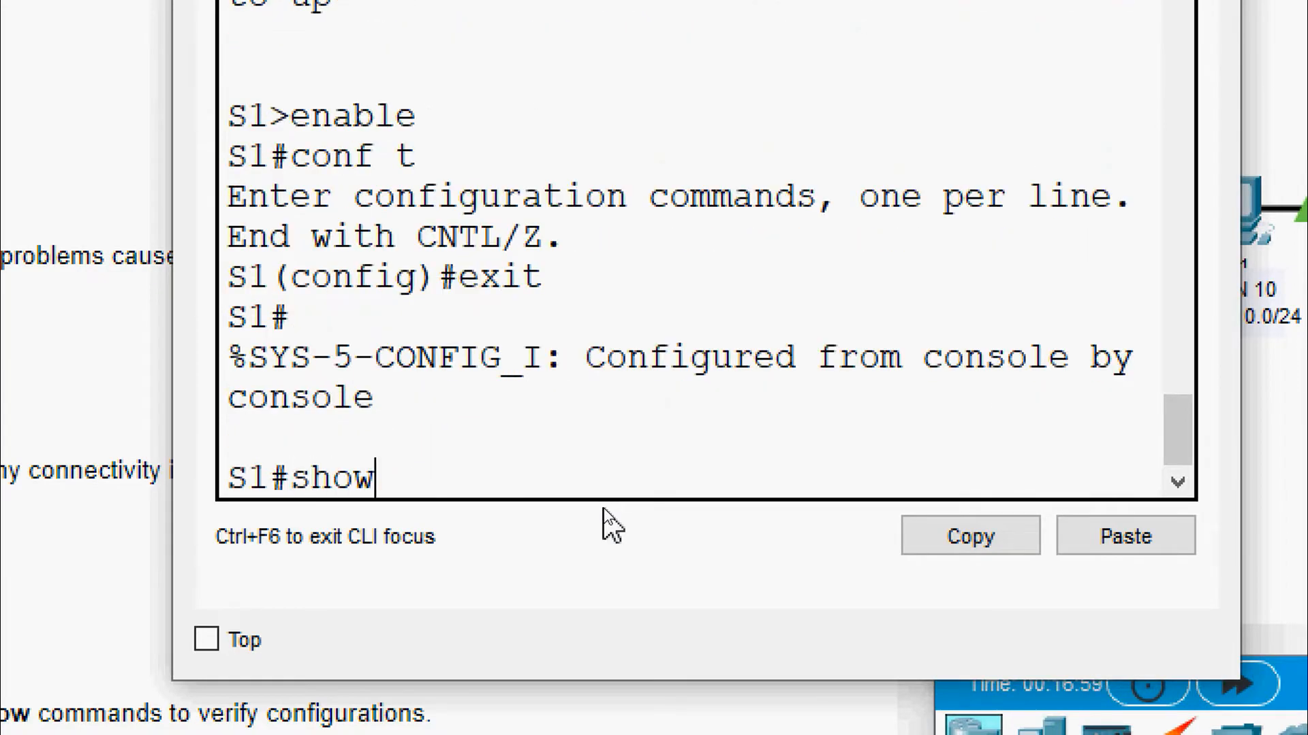
text( vlan brief)
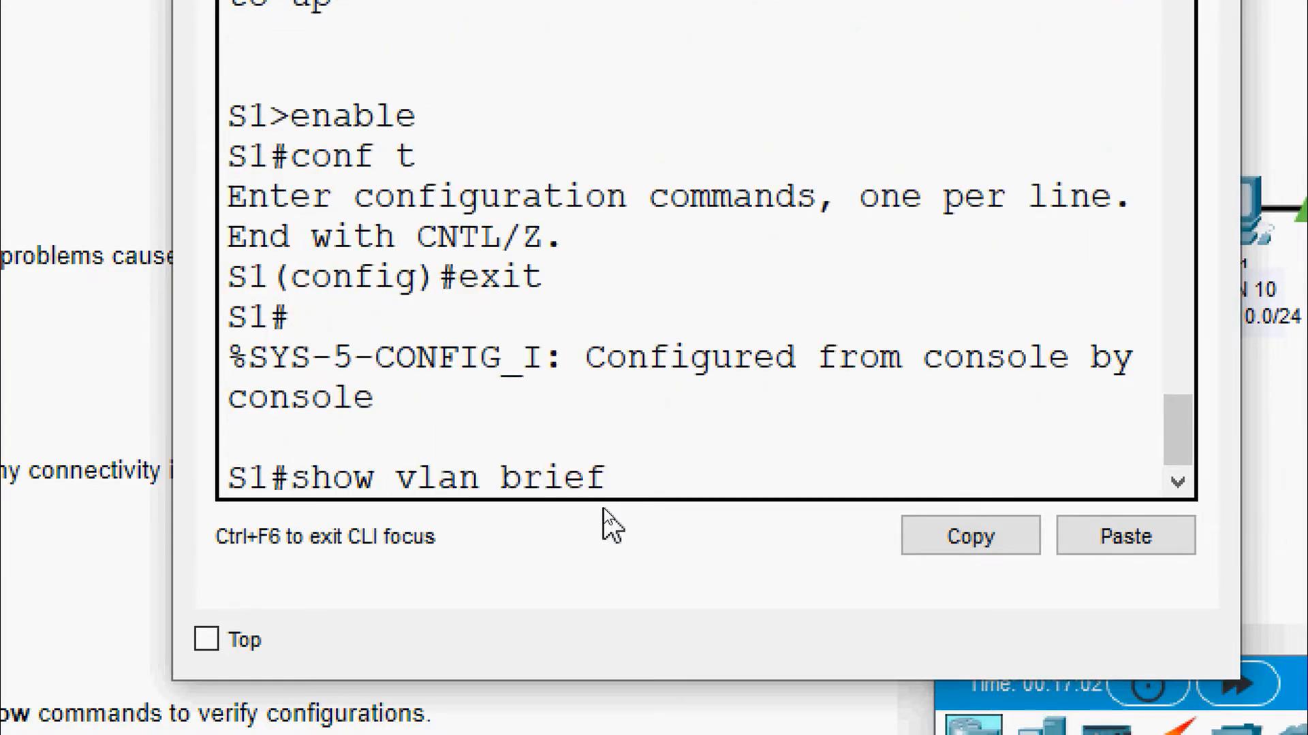
key(Return)
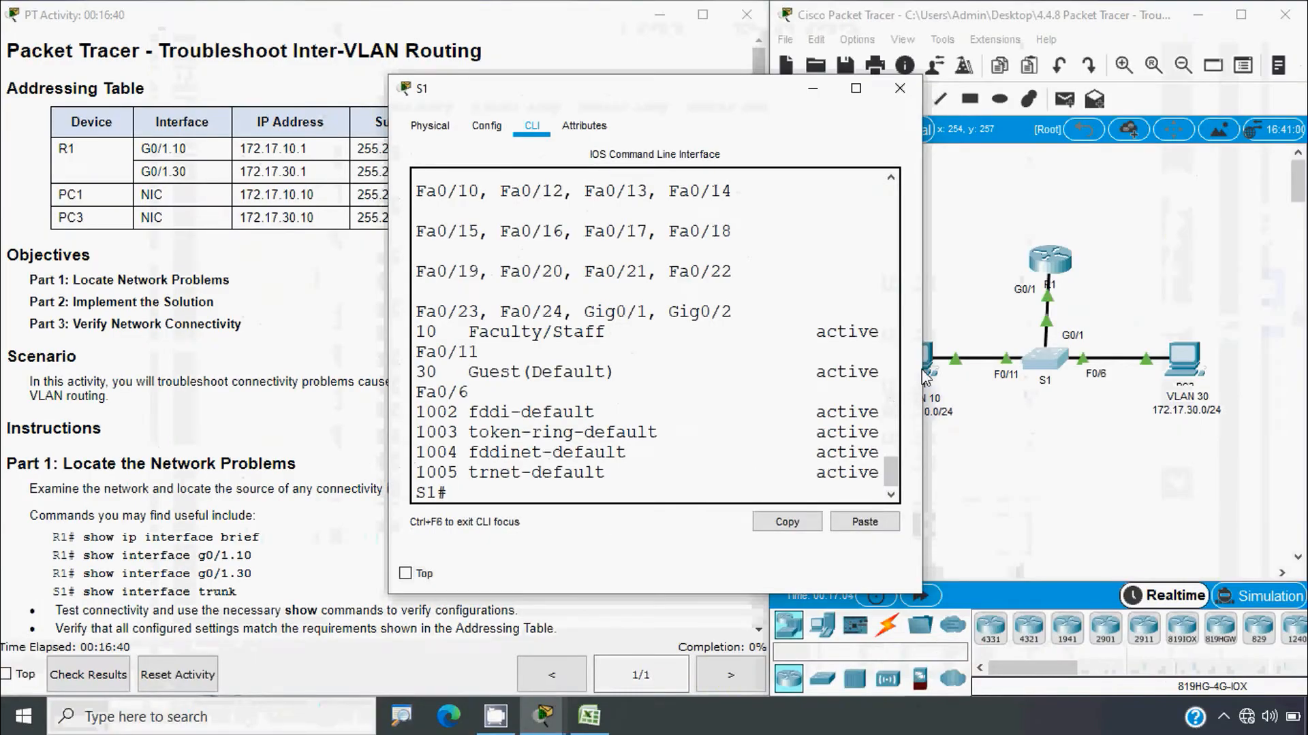
drag(922, 375, 1189, 436)
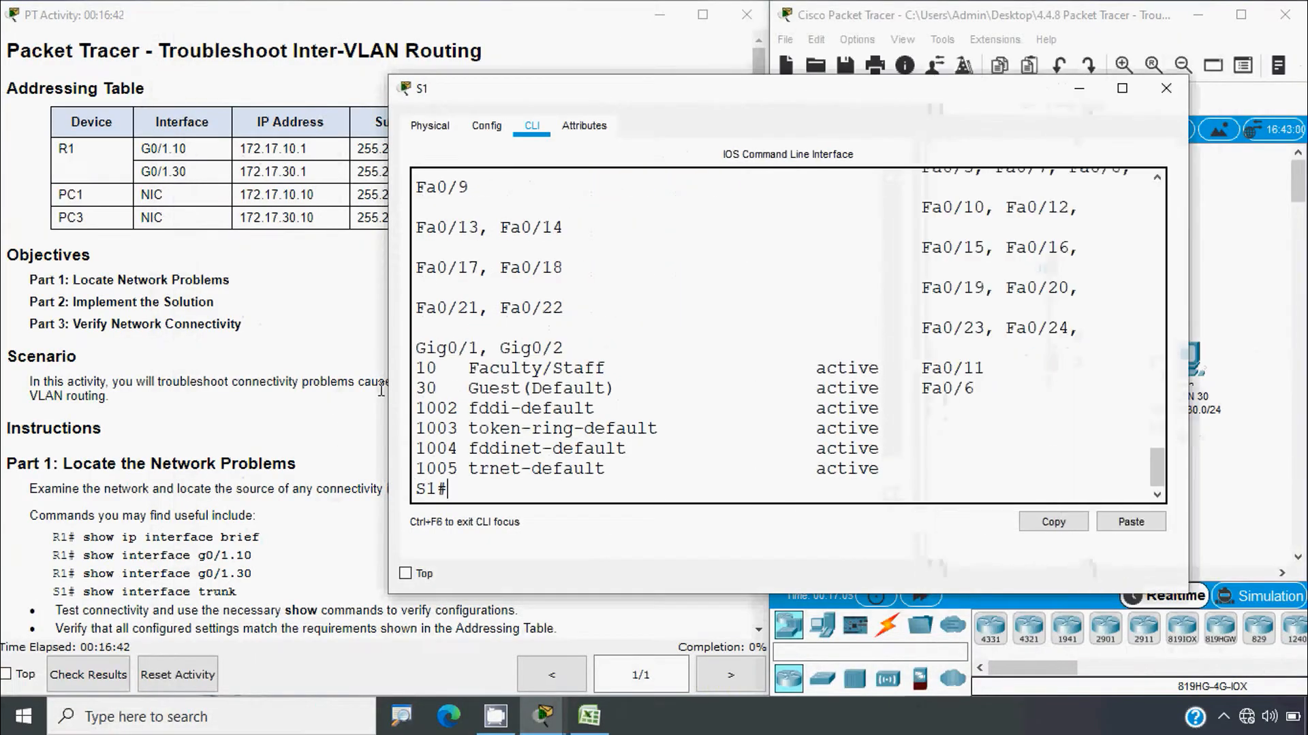
drag(386, 382, 165, 388)
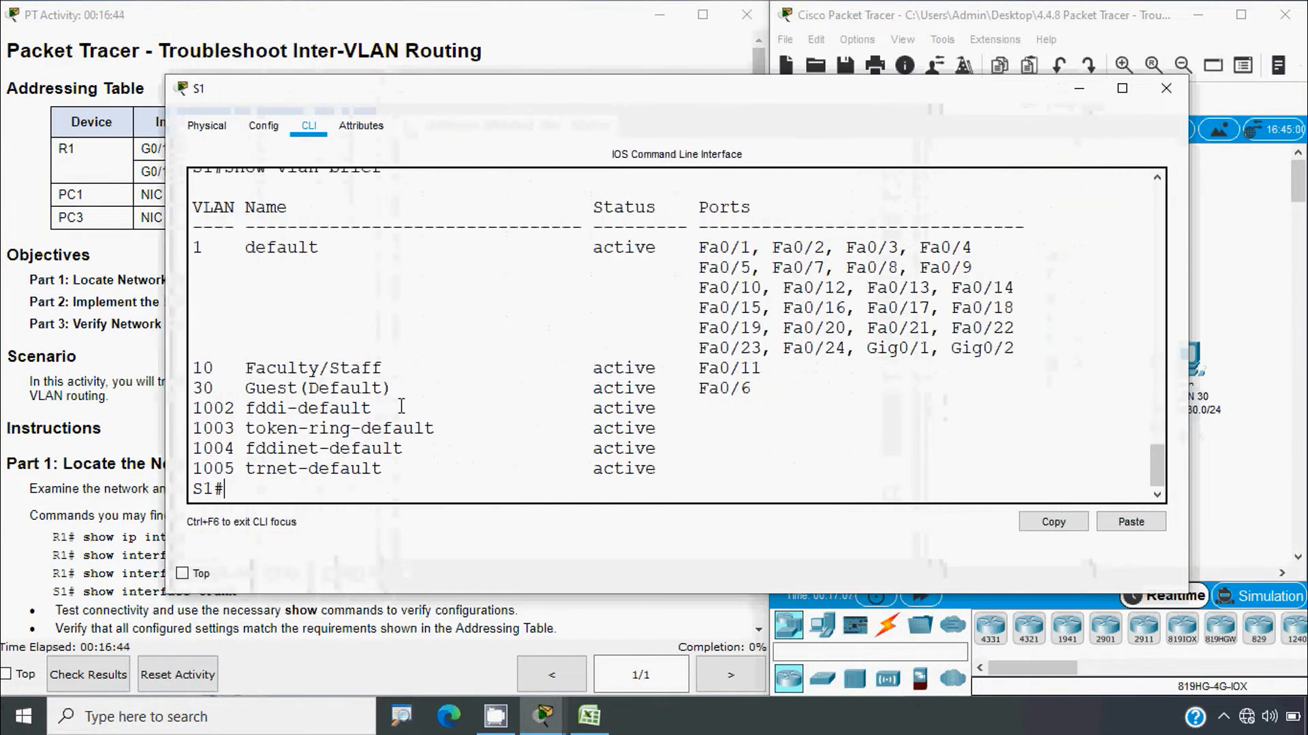
Examine the port assignments and names of VLAN 10 and VLAN 30 in S1's VLAN table.
drag(766, 370, 705, 369)
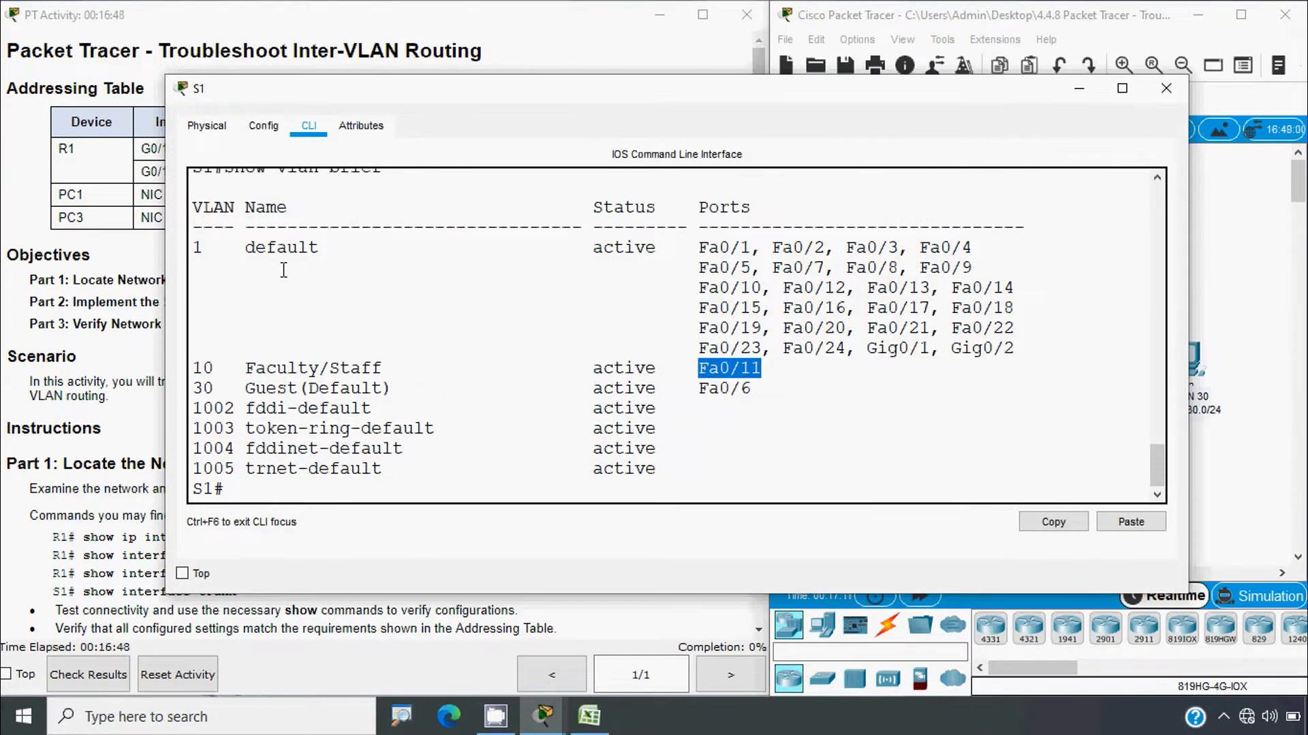
drag(229, 367, 385, 376)
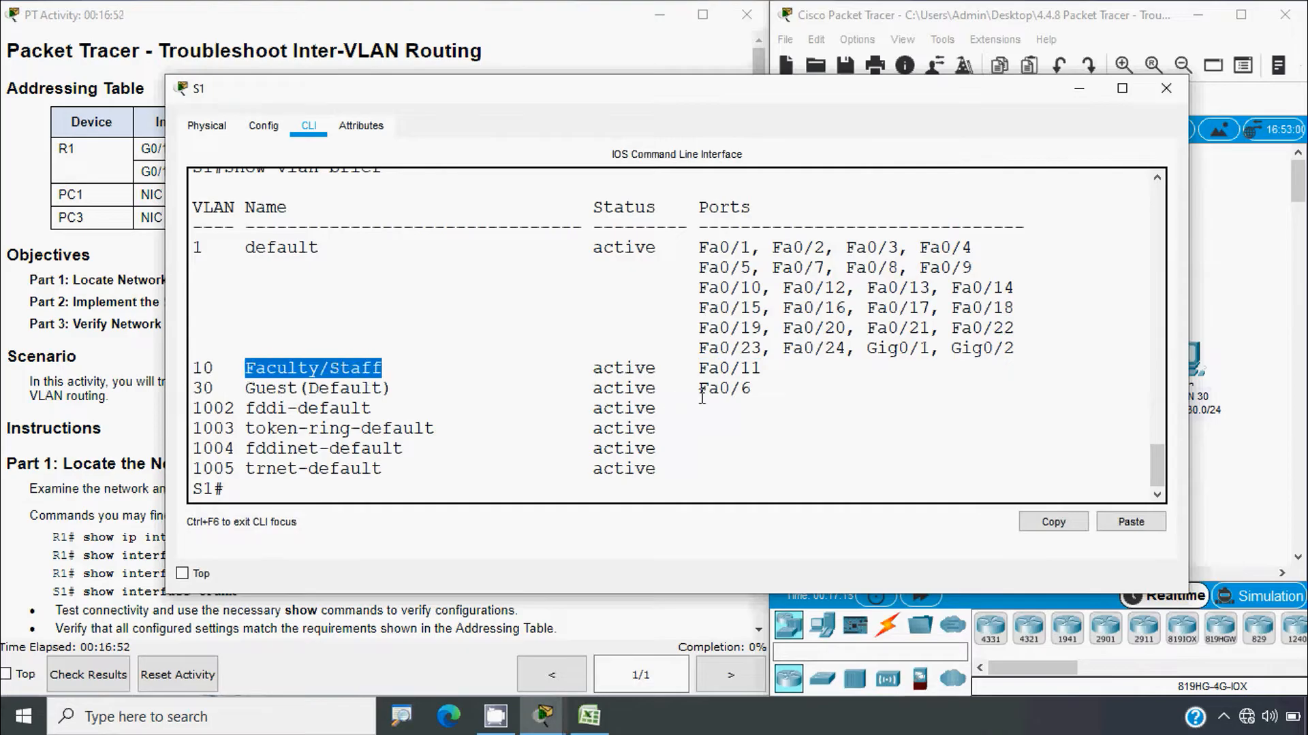
drag(751, 393, 701, 396)
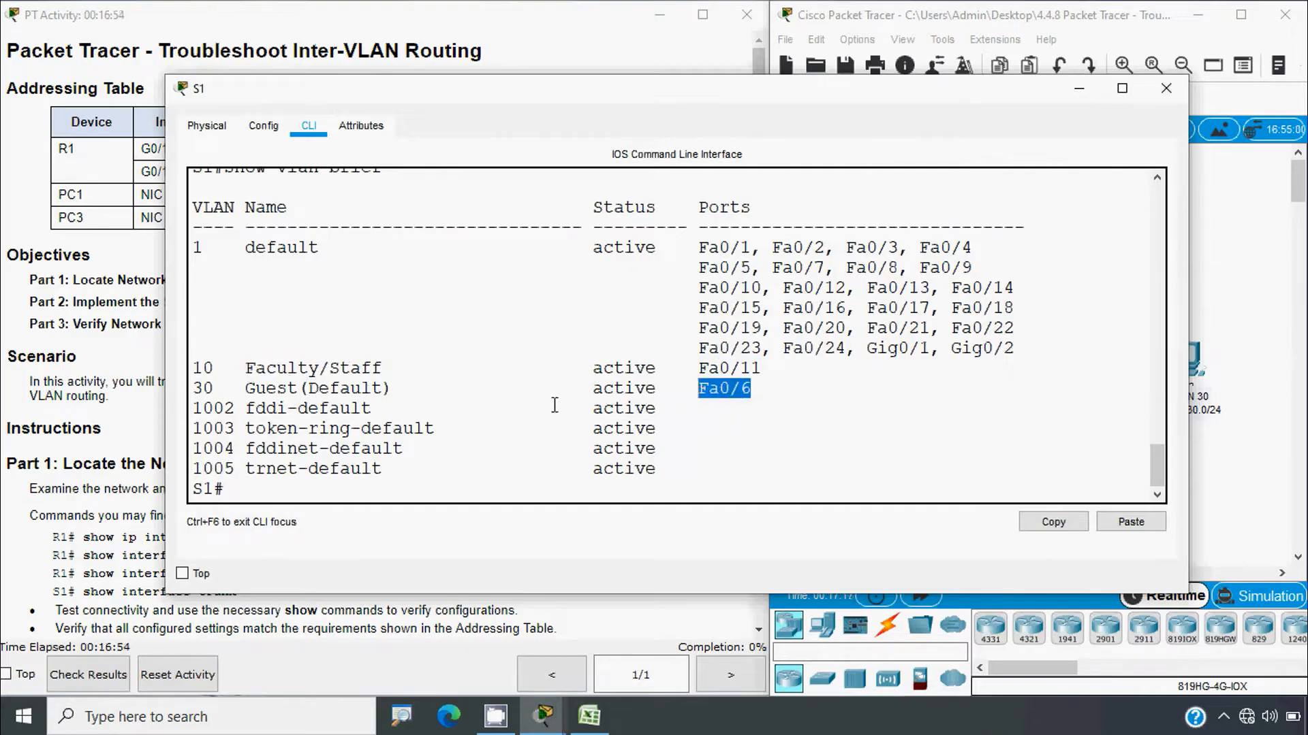
drag(222, 390, 373, 389)
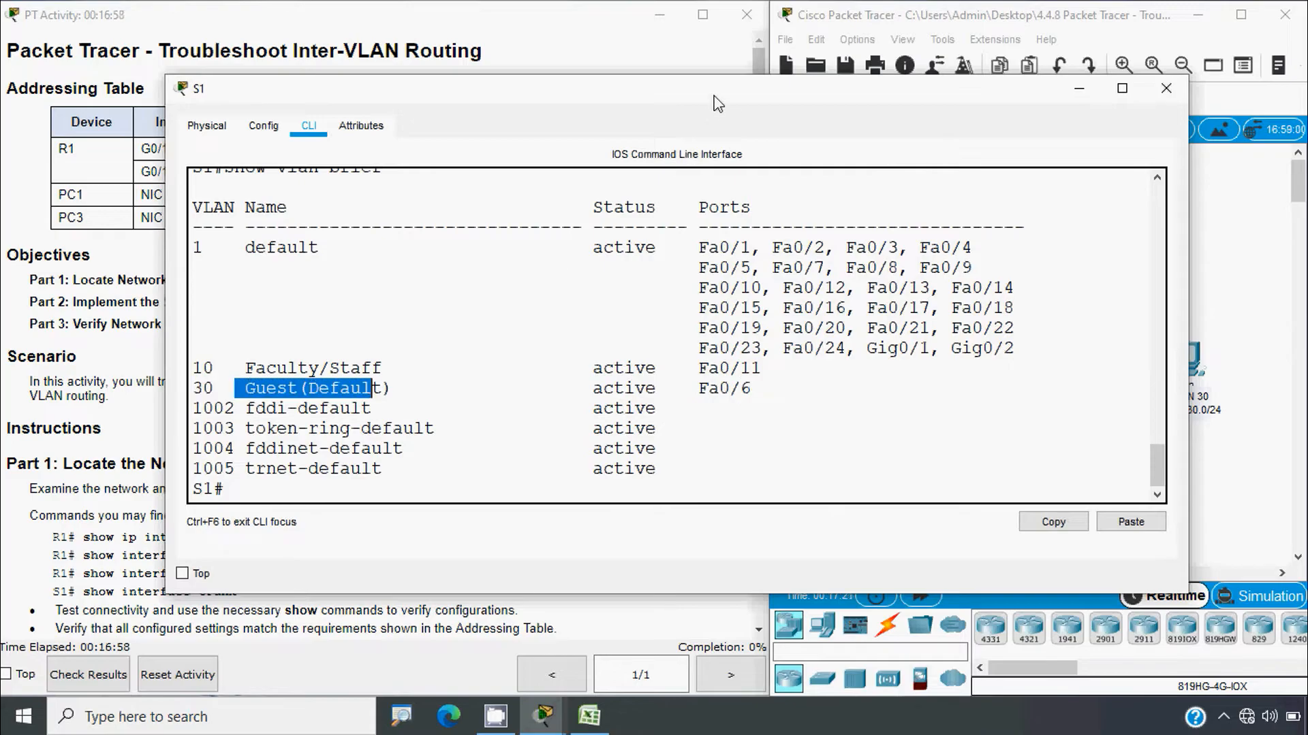
drag(713, 95, 674, 78)
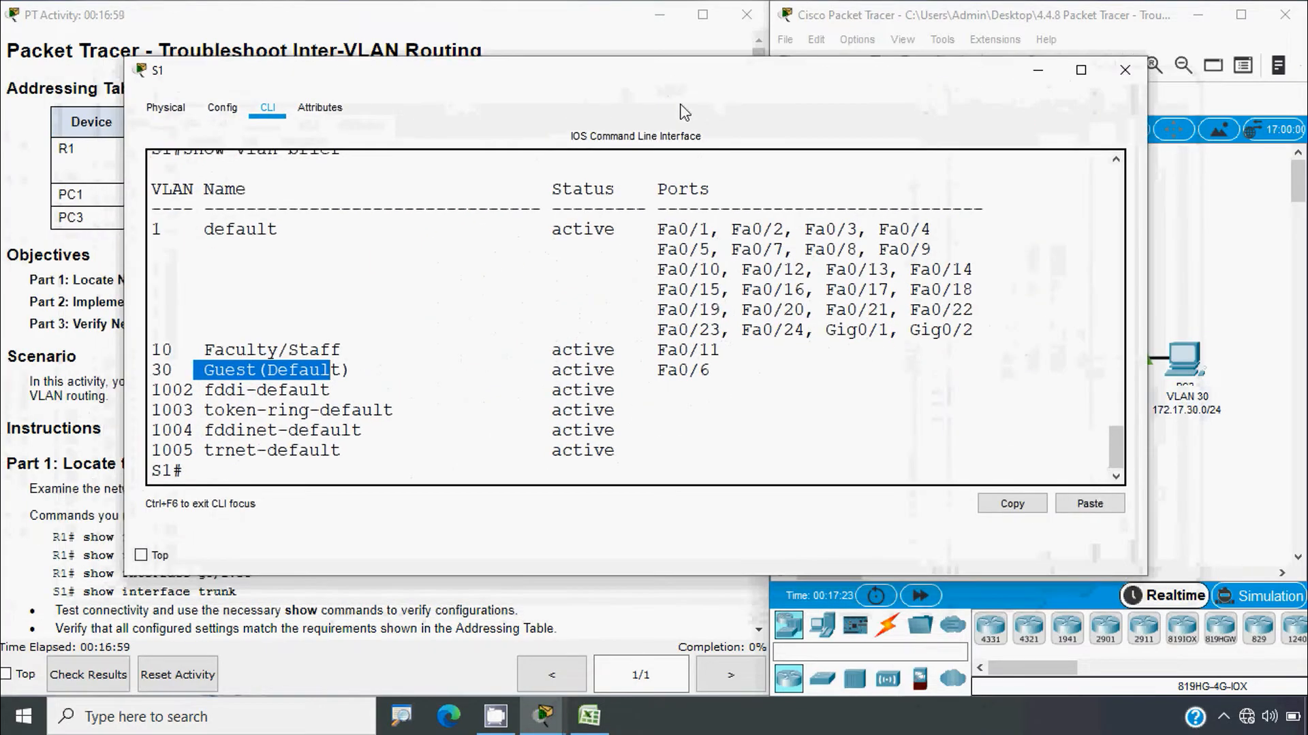
click(678, 350)
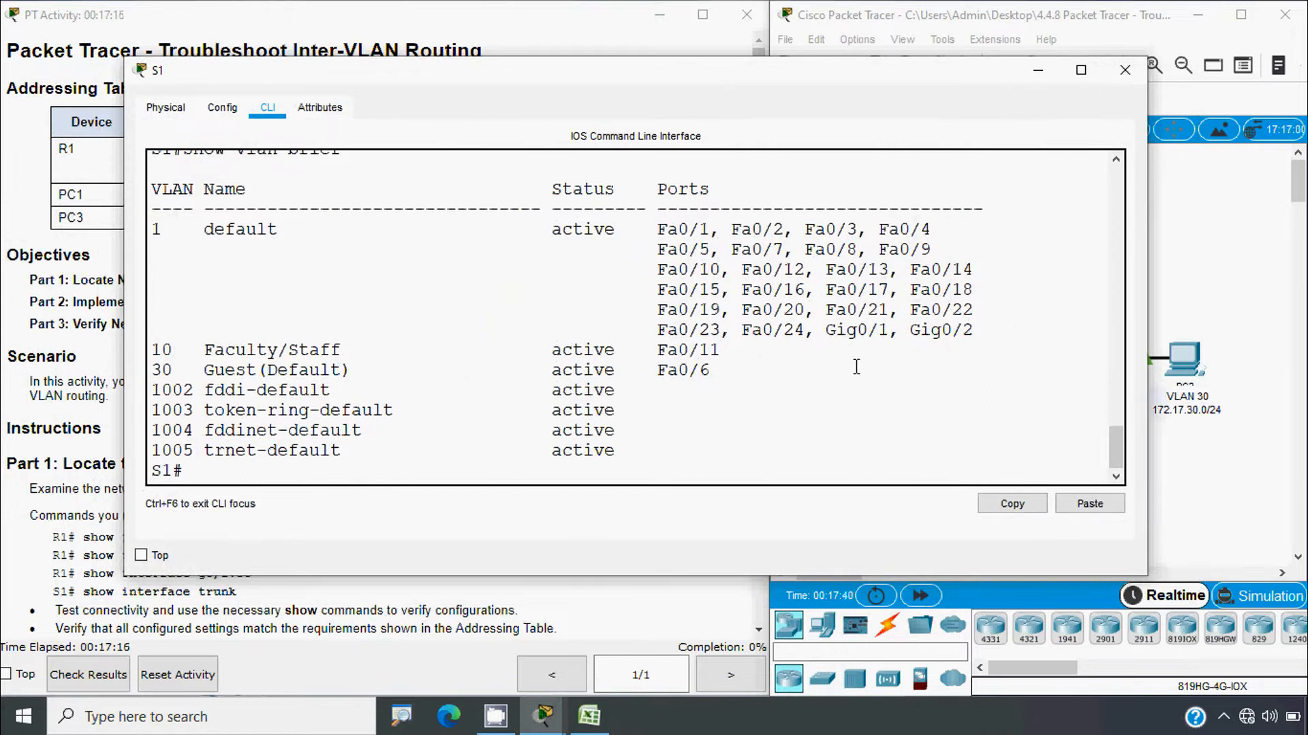
Check which VLAN holds port Gig0/1 in the S1 output, comparing it with the router link in the topology.
drag(894, 335, 826, 330)
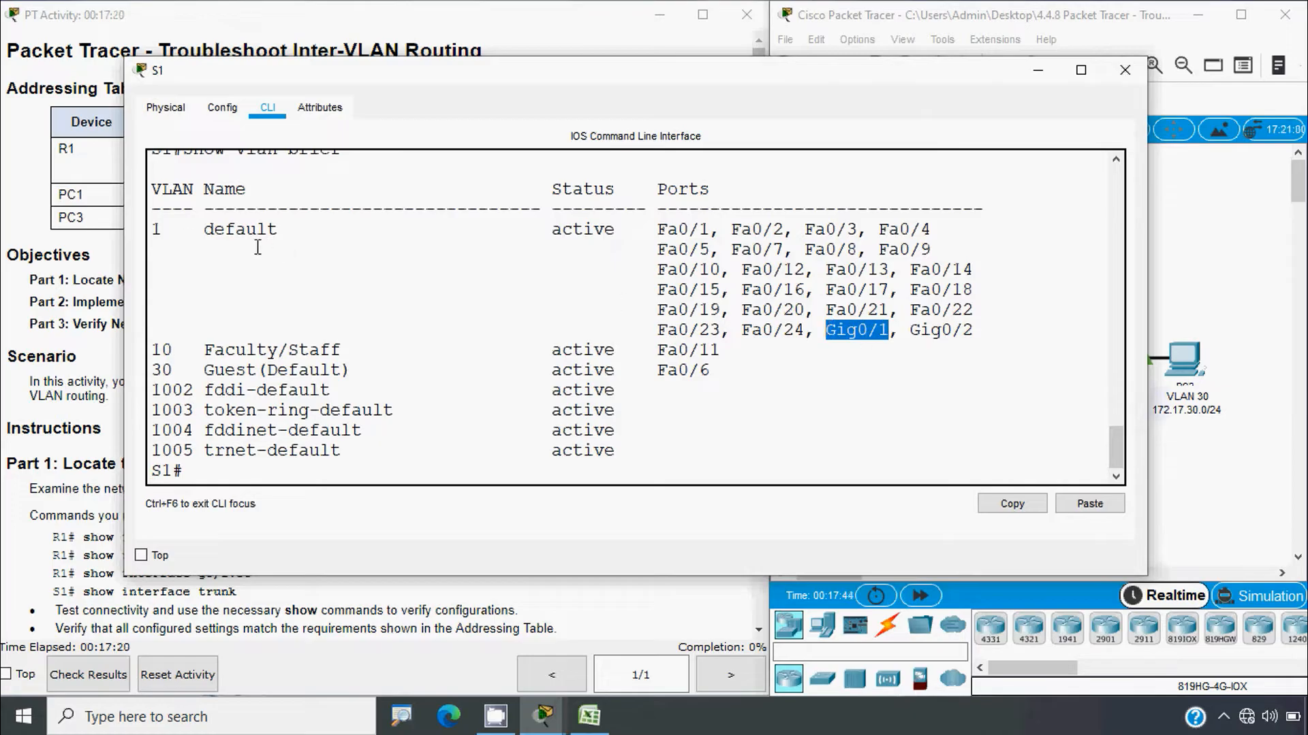
drag(182, 229, 150, 230)
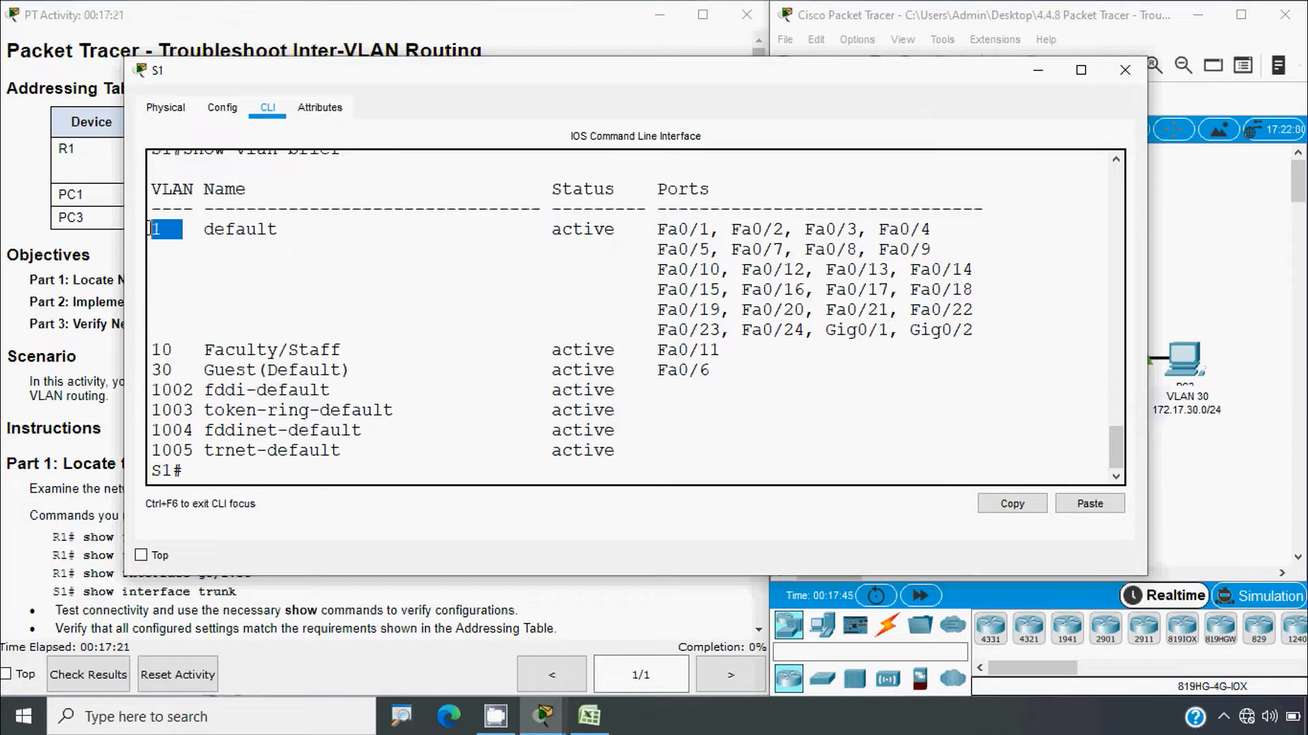
click(1186, 499)
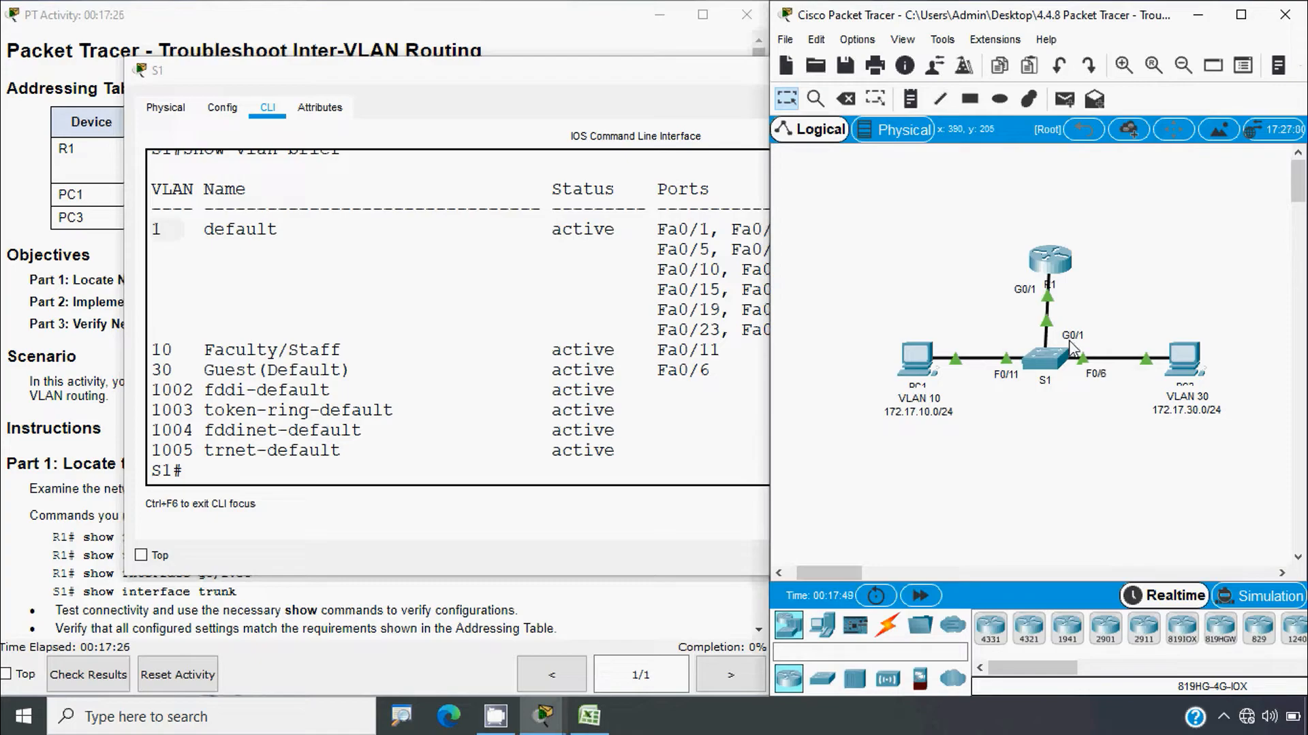
click(1049, 351)
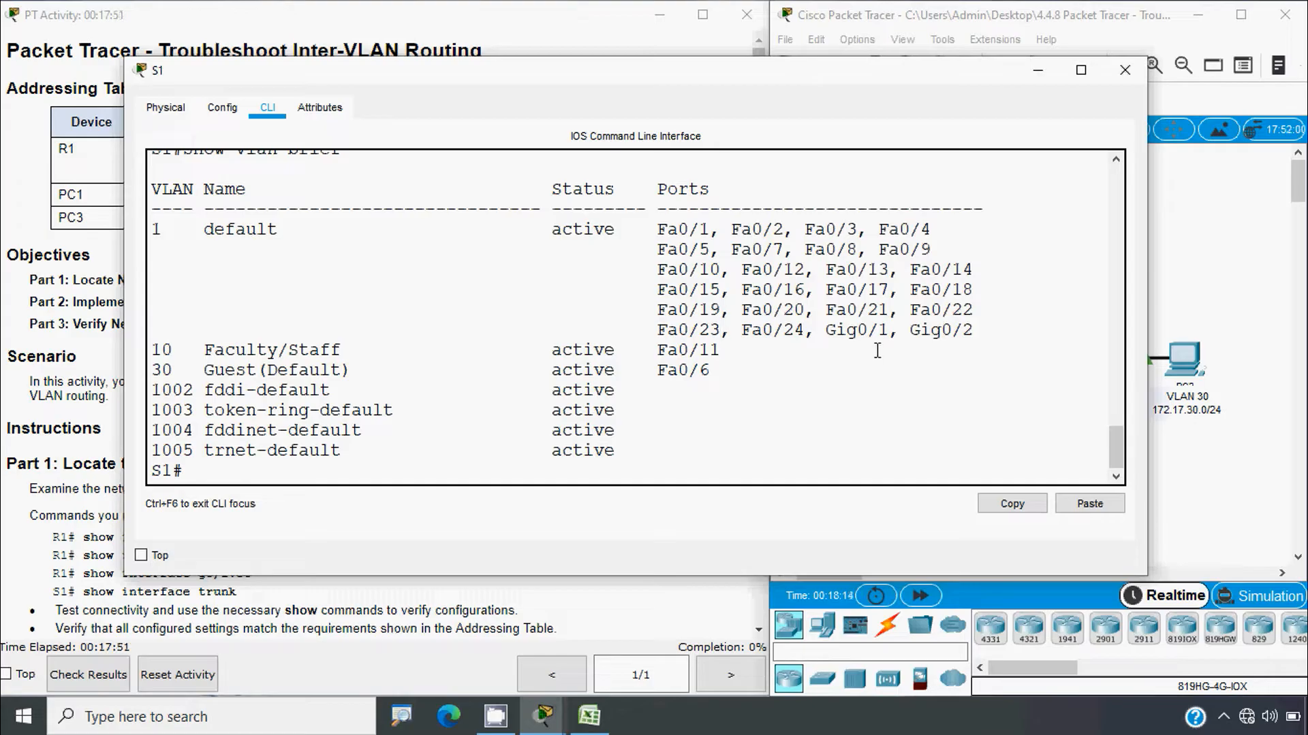
drag(887, 333, 831, 333)
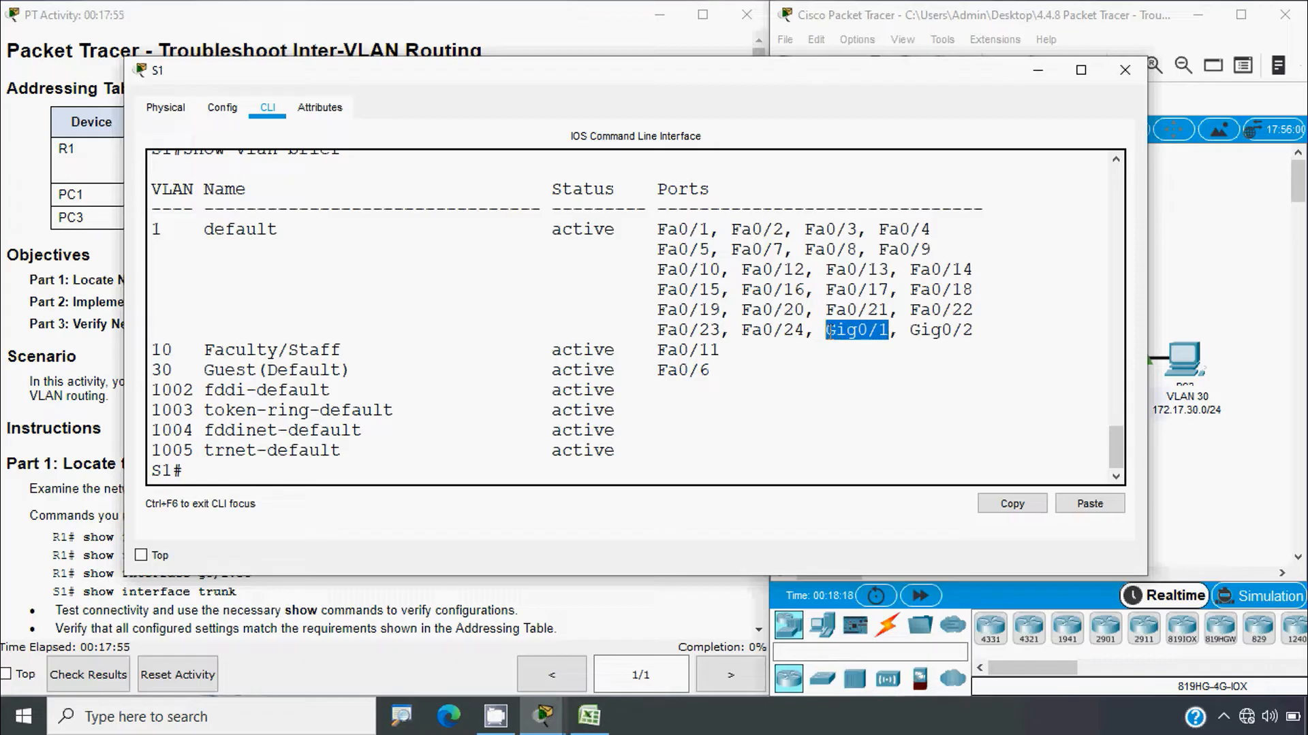
Consult the useful commands in the activity instructions, run show interface trunk on S1 and examine its output.
click(68, 437)
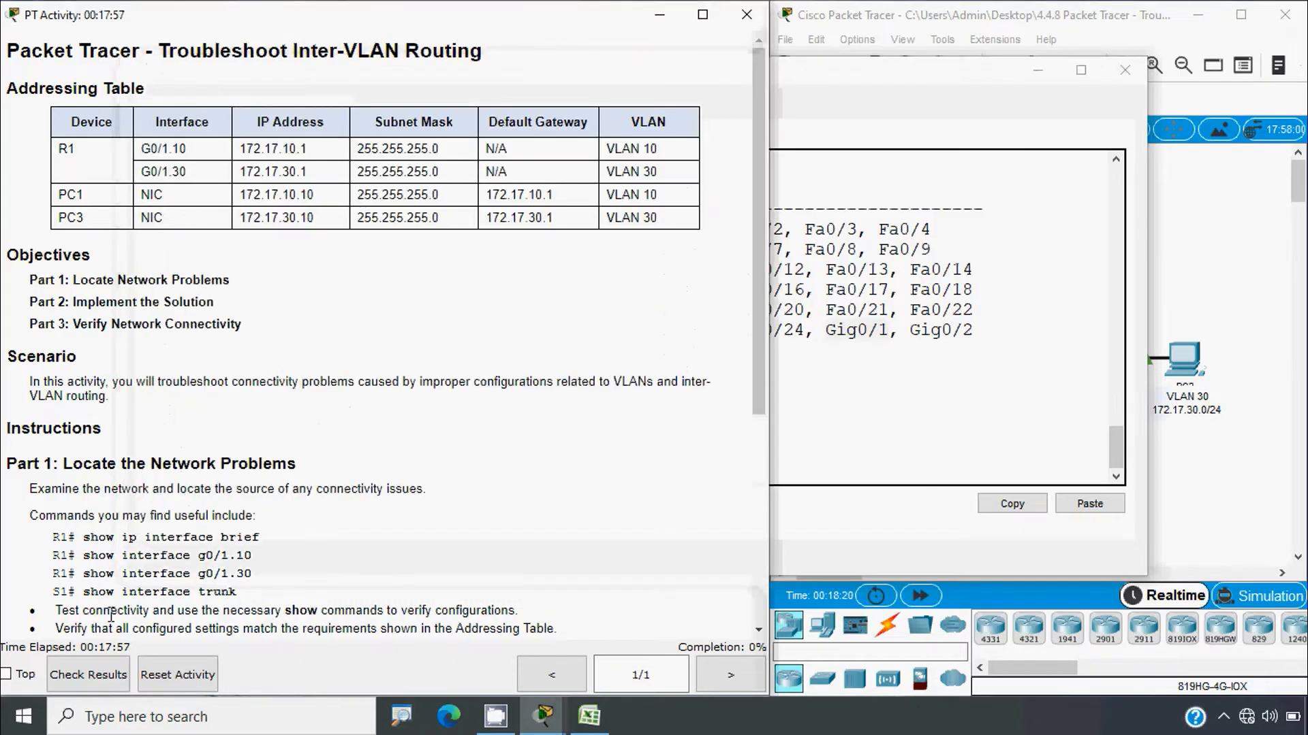
click(800, 469)
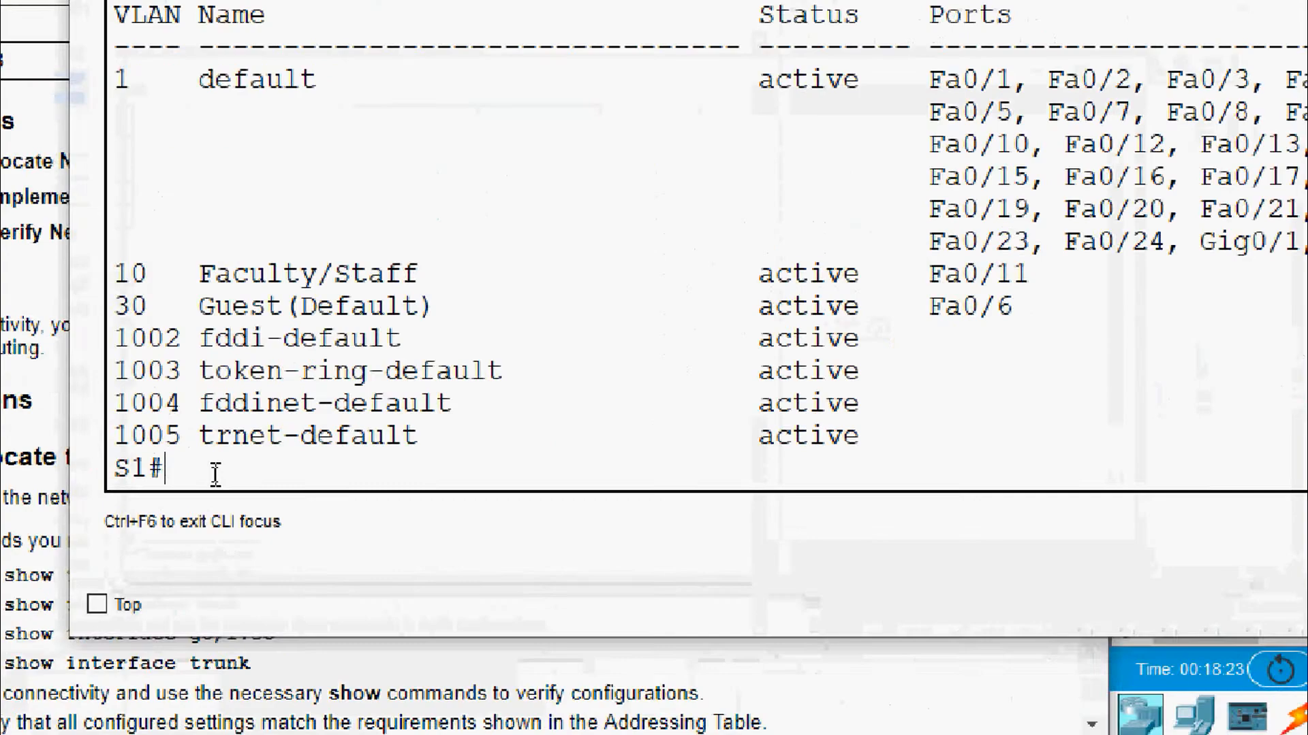
text(s)
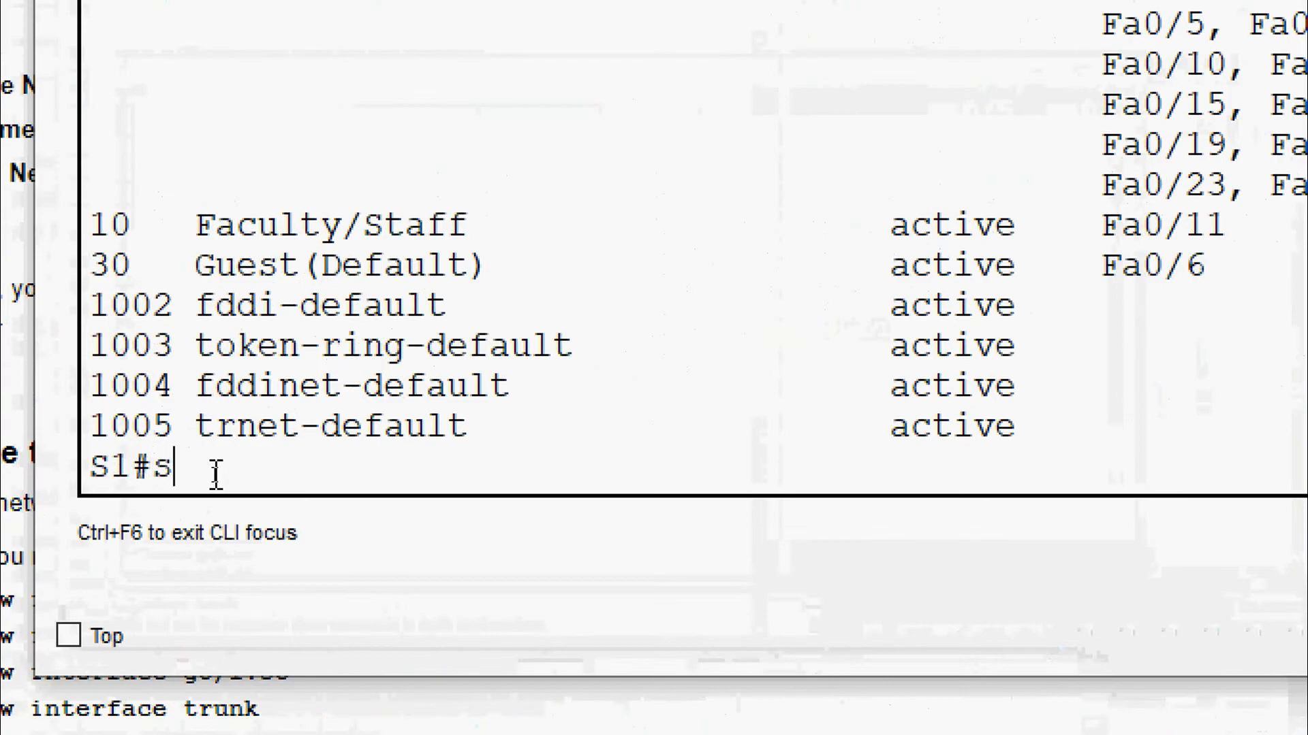
text(how interface)
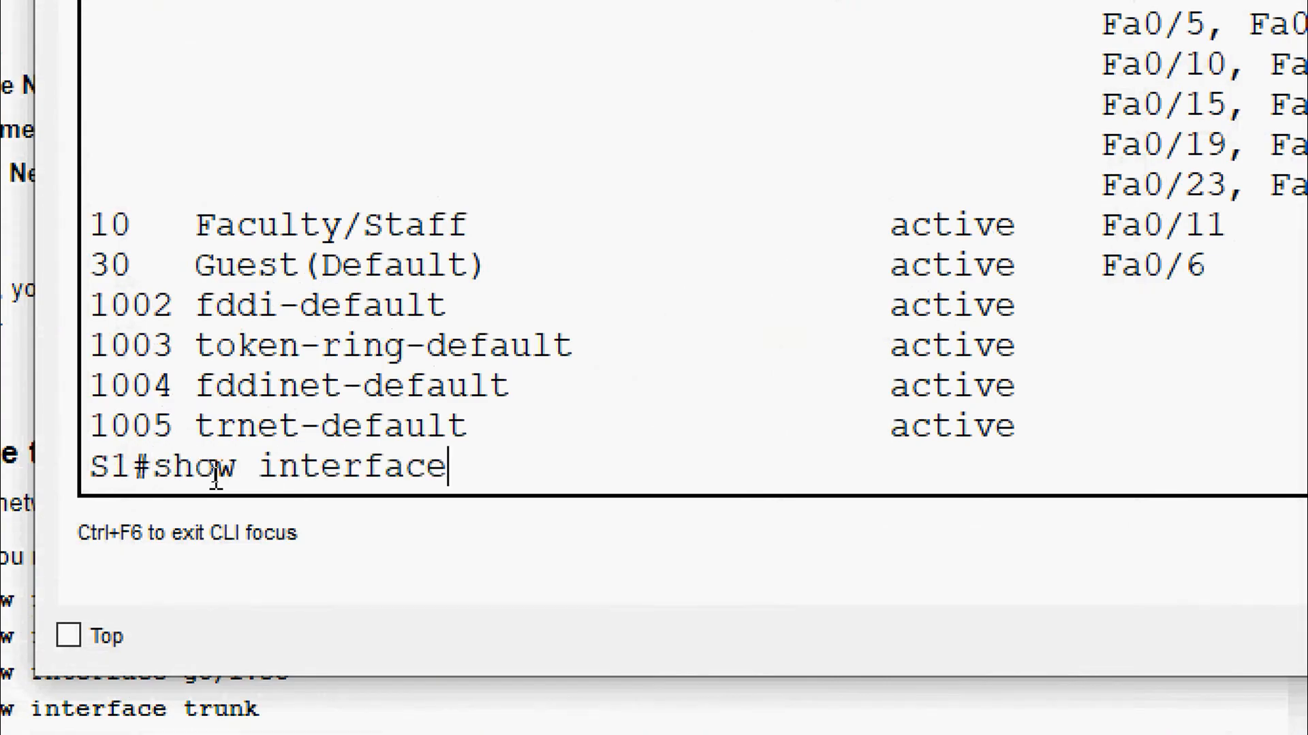
text( trynk)
key(BackSpace)
key(BackSpace)
key(BackSpace)
text(unk)
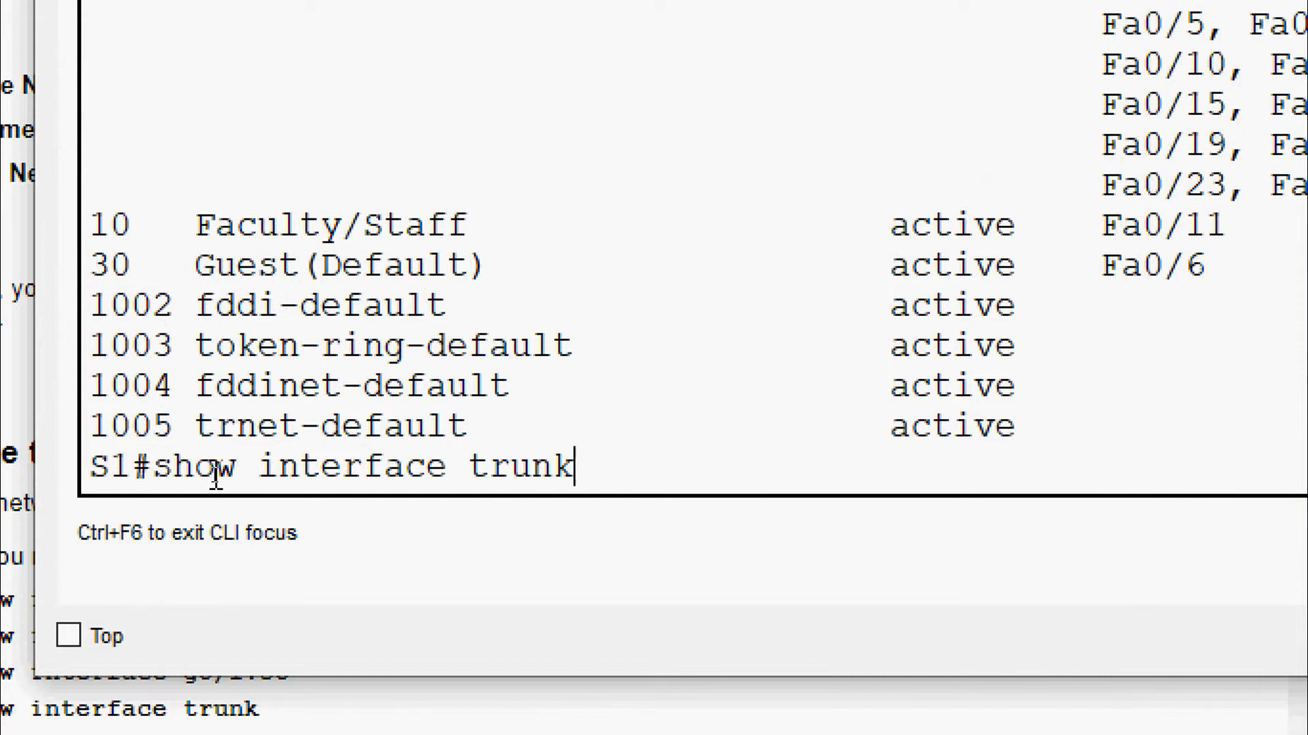
key(Return)
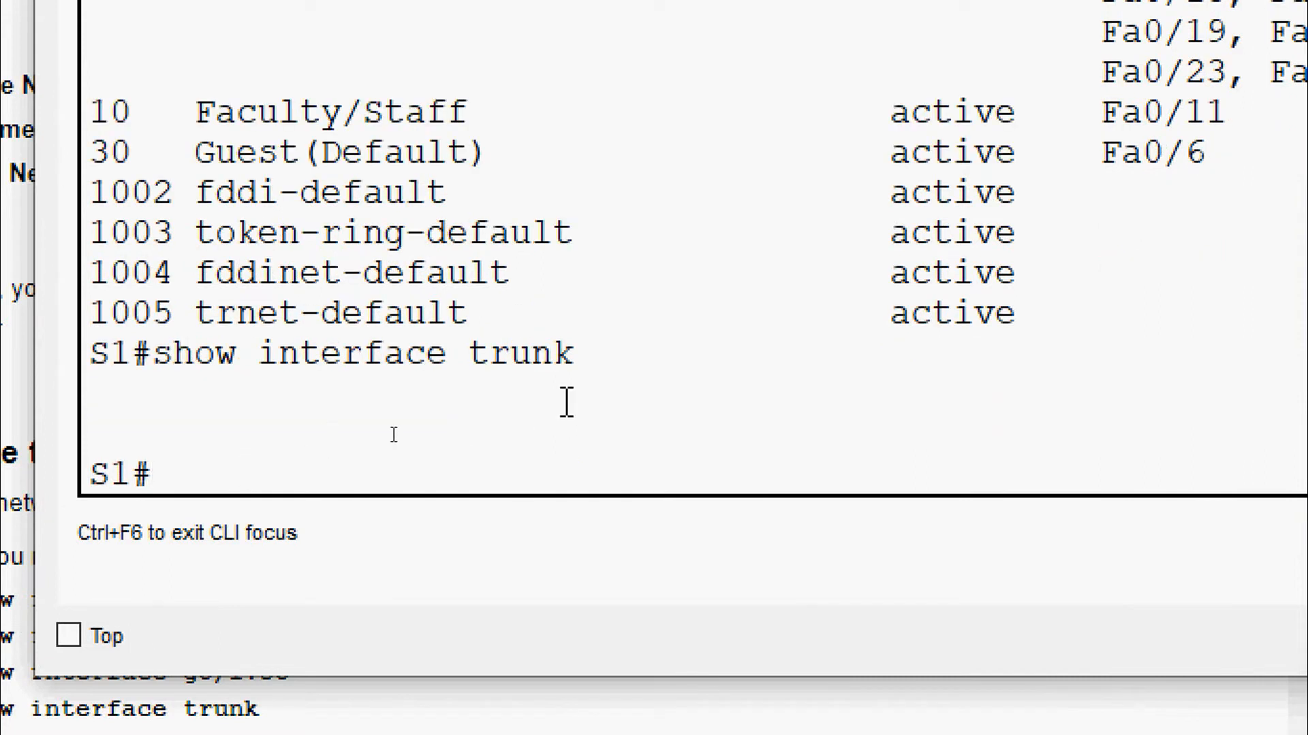
drag(577, 354, 156, 372)
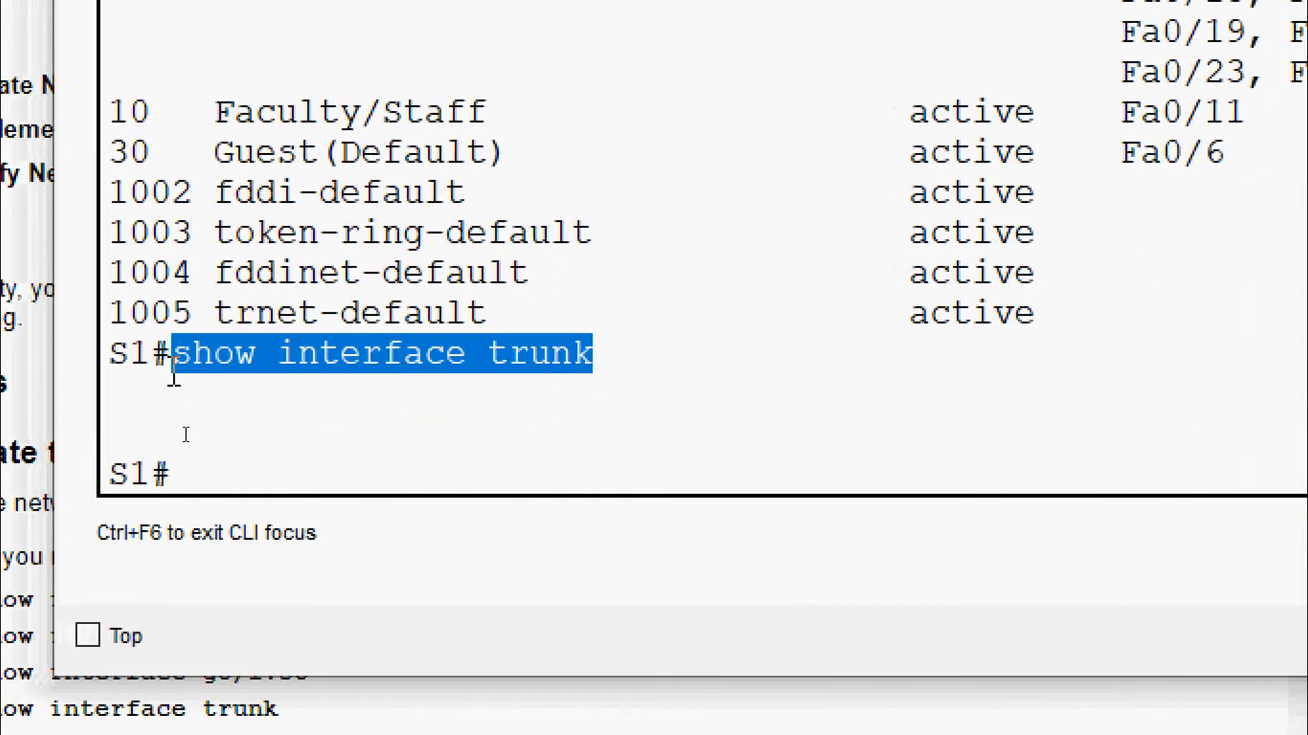
click(165, 441)
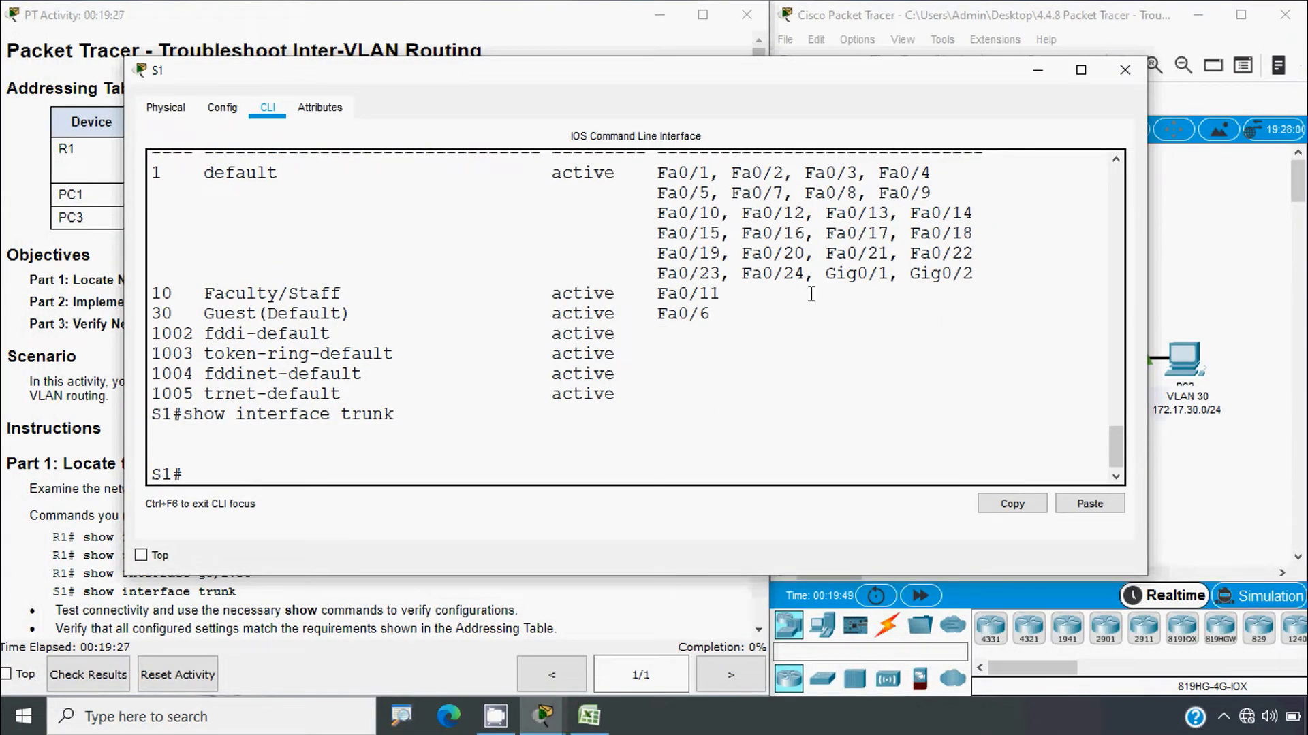
Close the S1 window, switch to Excel and start the problem entry in cell B4 with "Interface G0/1 on".
click(1124, 77)
click(595, 720)
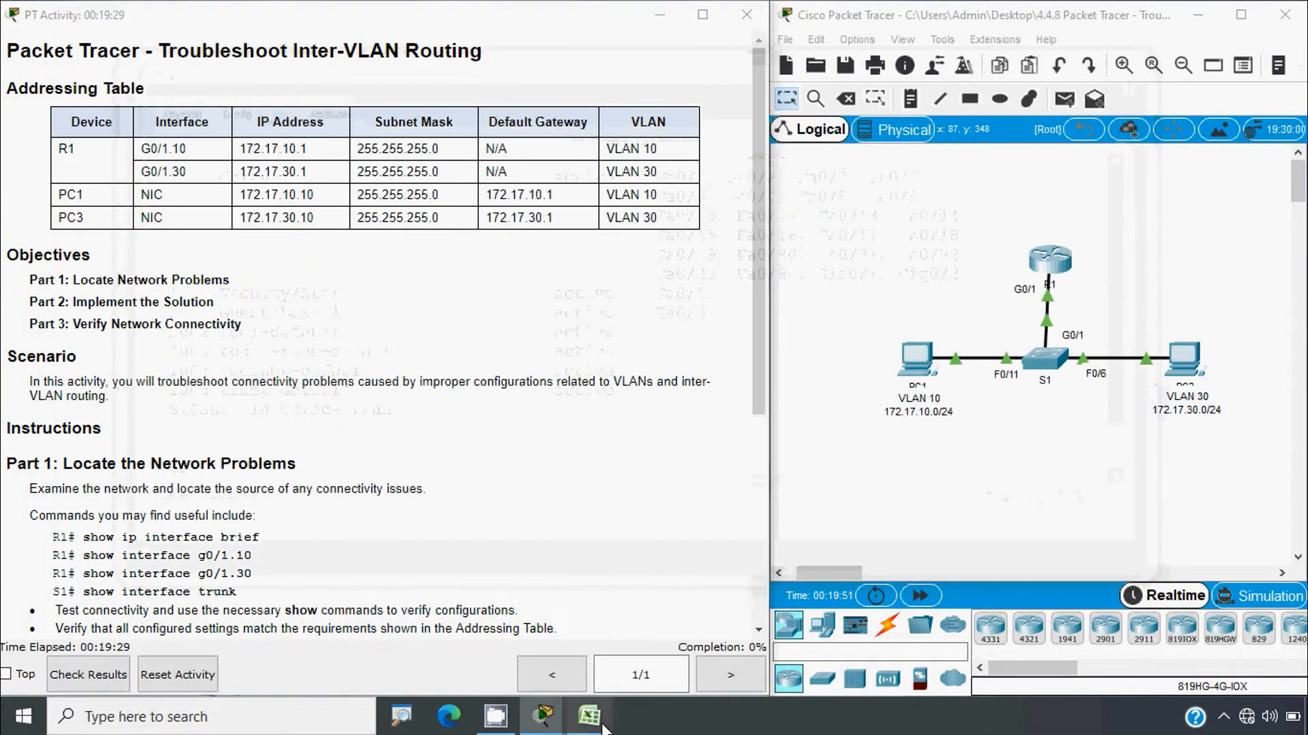
click(330, 267)
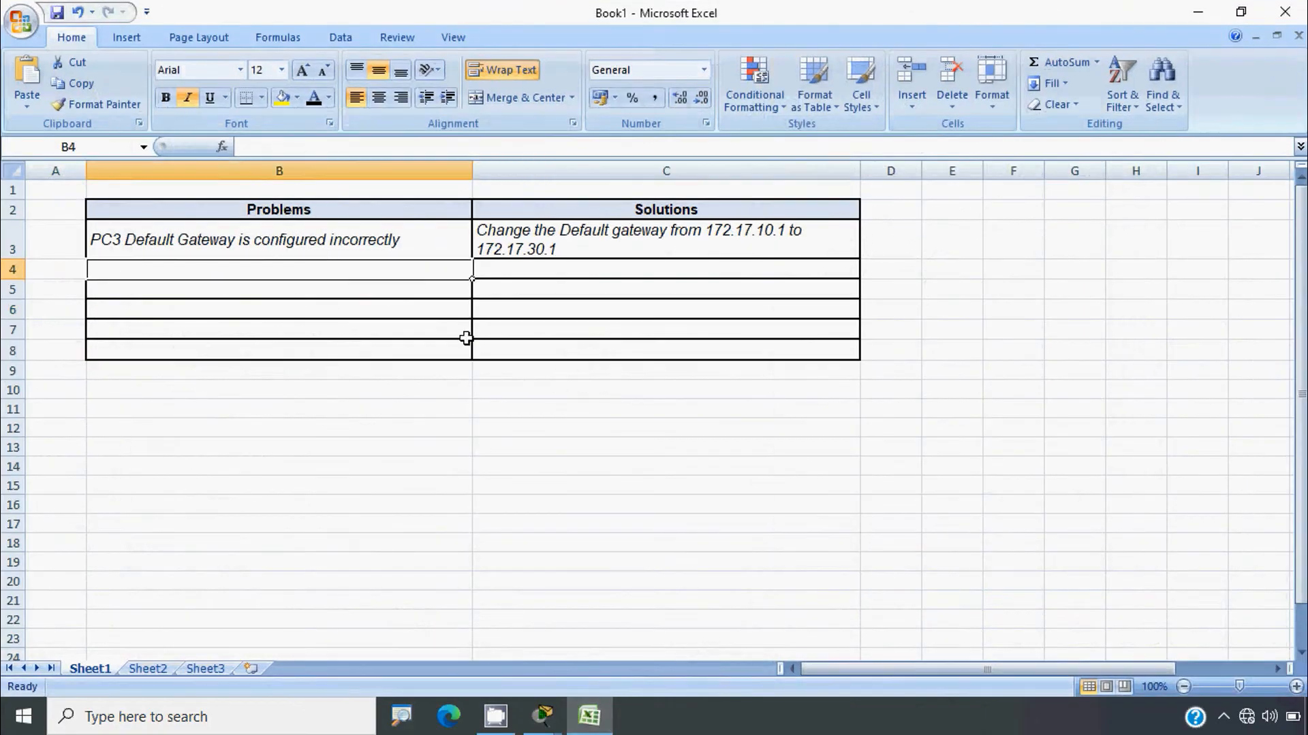
text(Interfac)
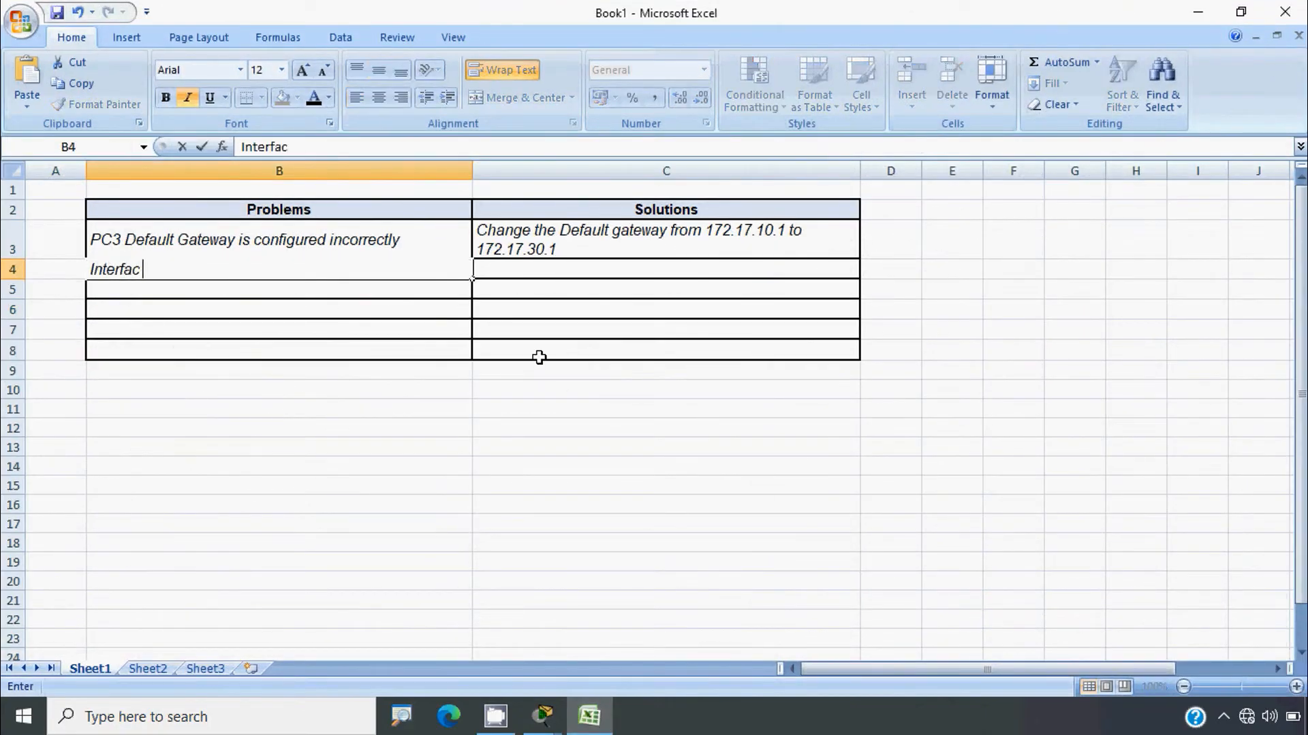
text(e G0/1 on)
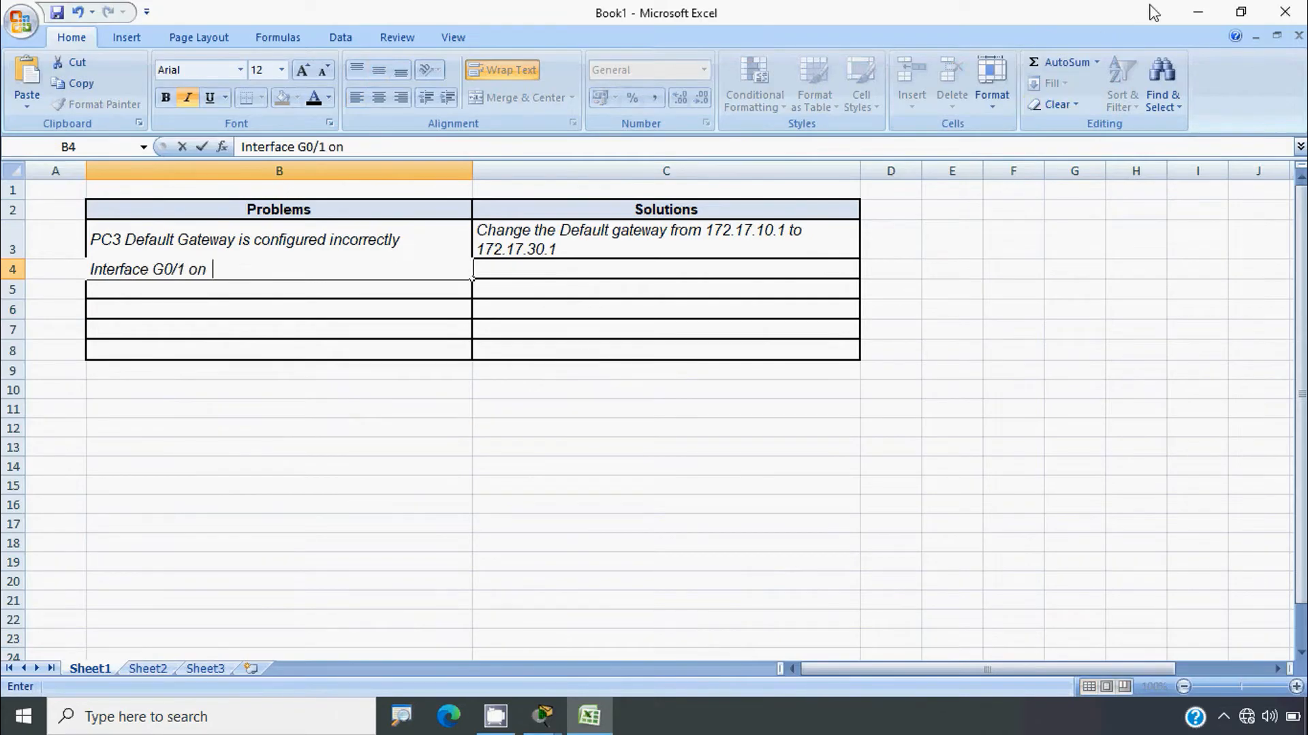
Check the switch name in the Packet Tracer topology, return to Excel and complete B4 with "S1 is configured as access instead of trunk".
click(1197, 11)
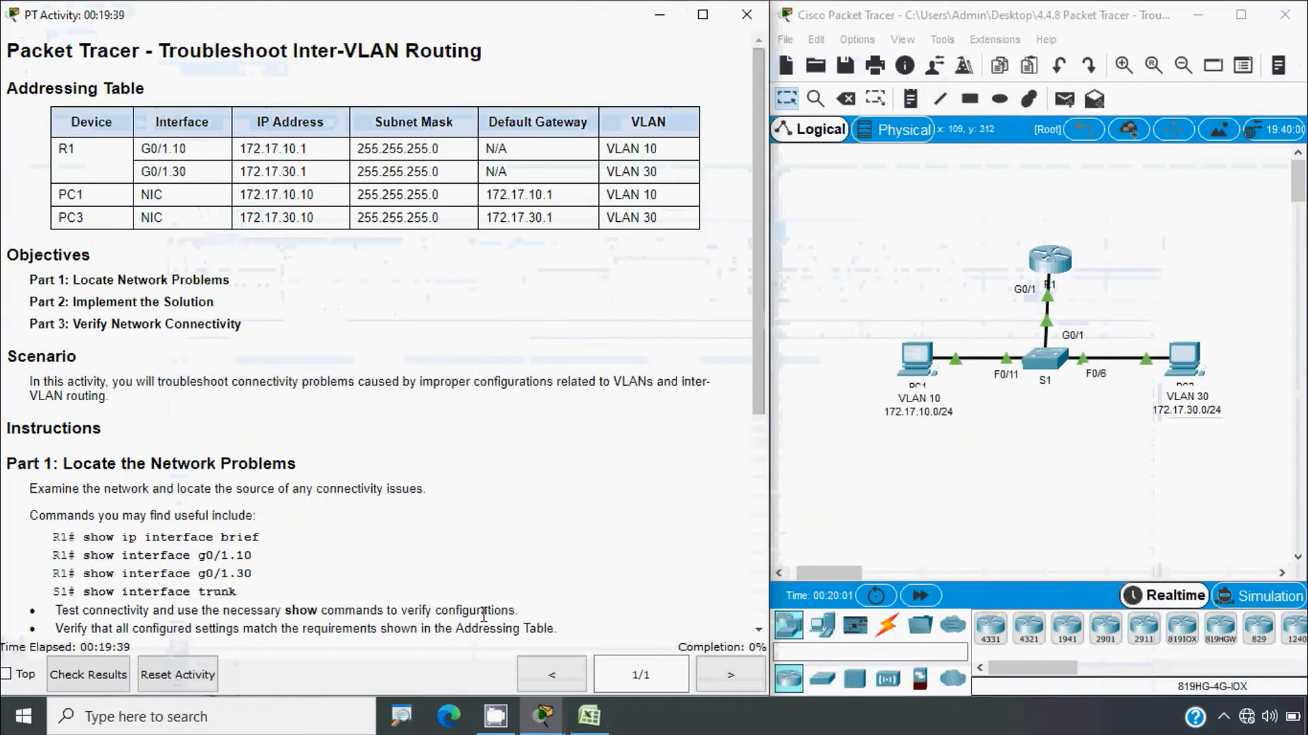
click(588, 716)
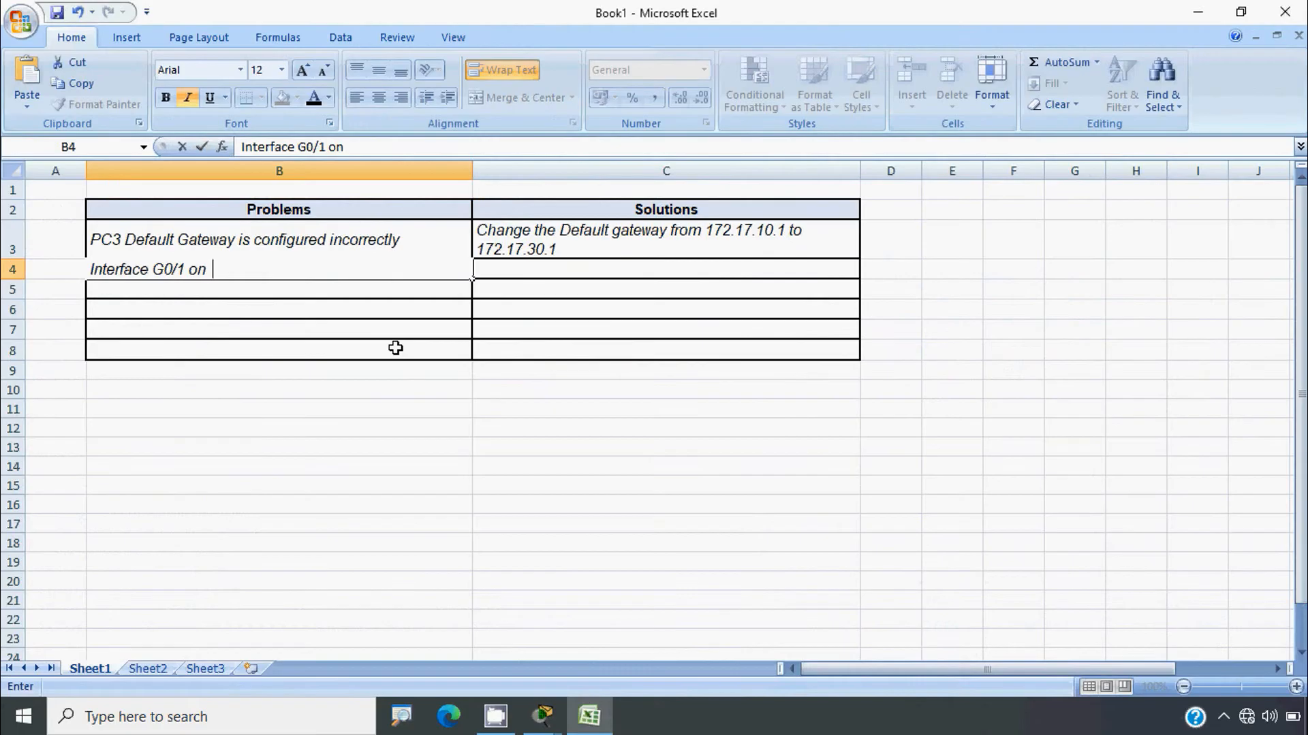
text(S1 is confi)
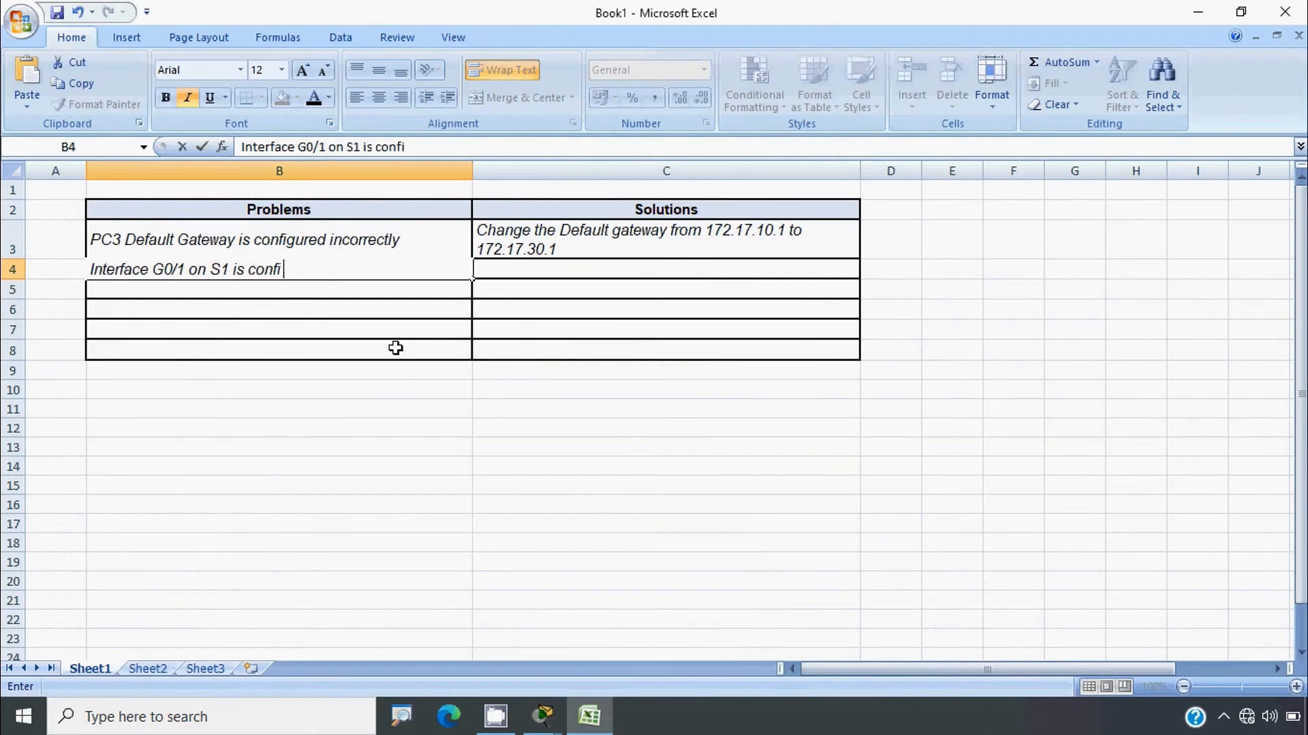
text(gured as)
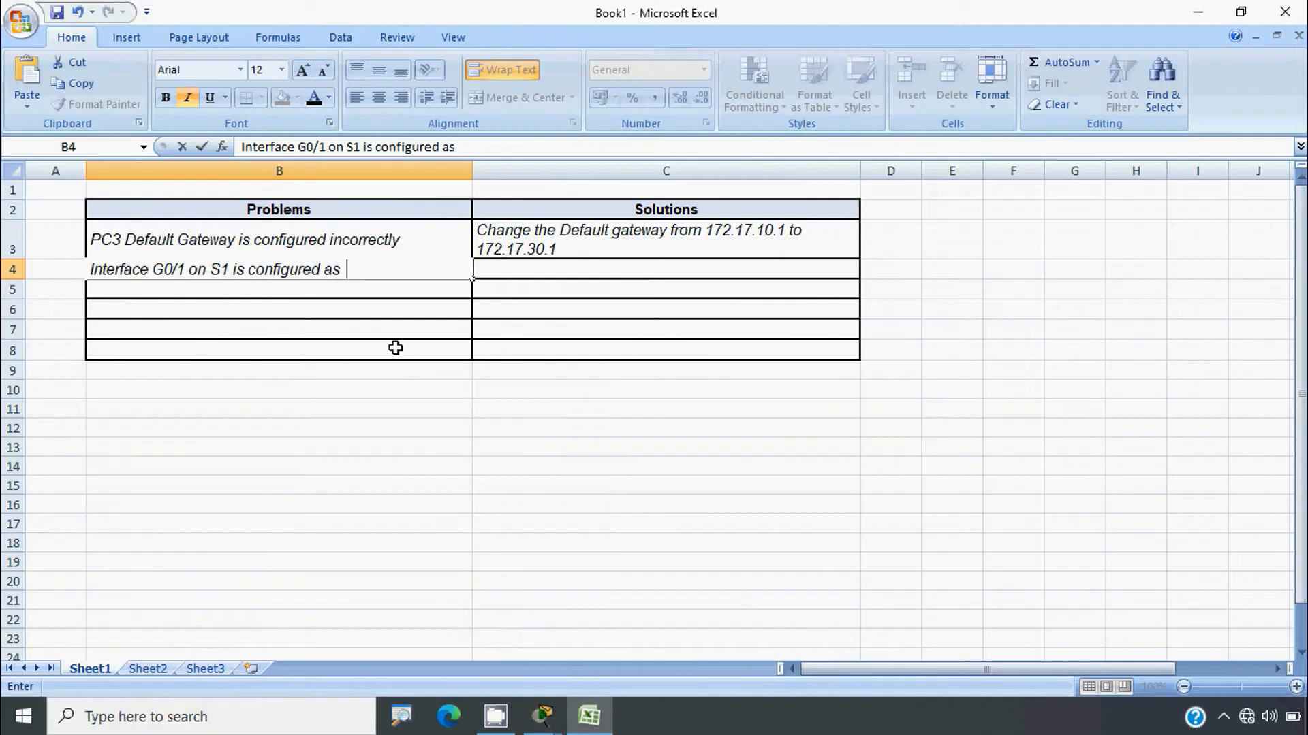
key(alt)
key(a)
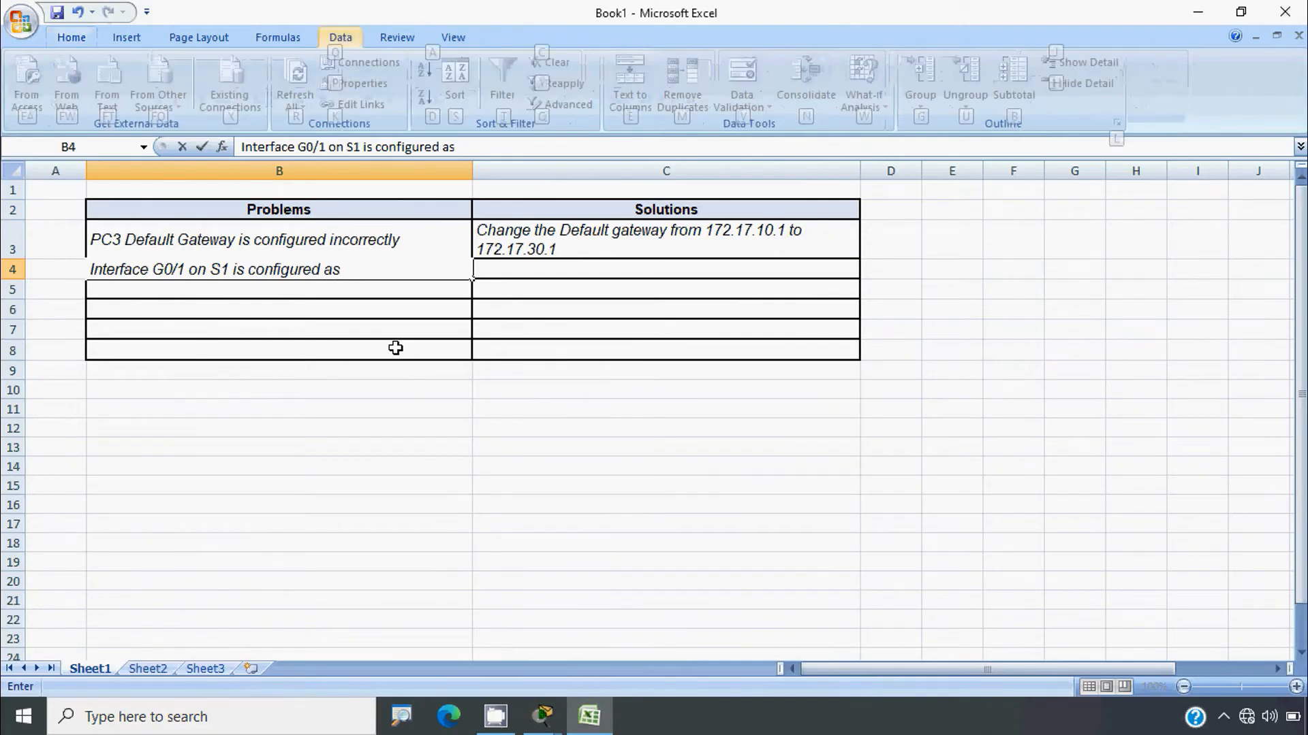
click(373, 269)
text(acc)
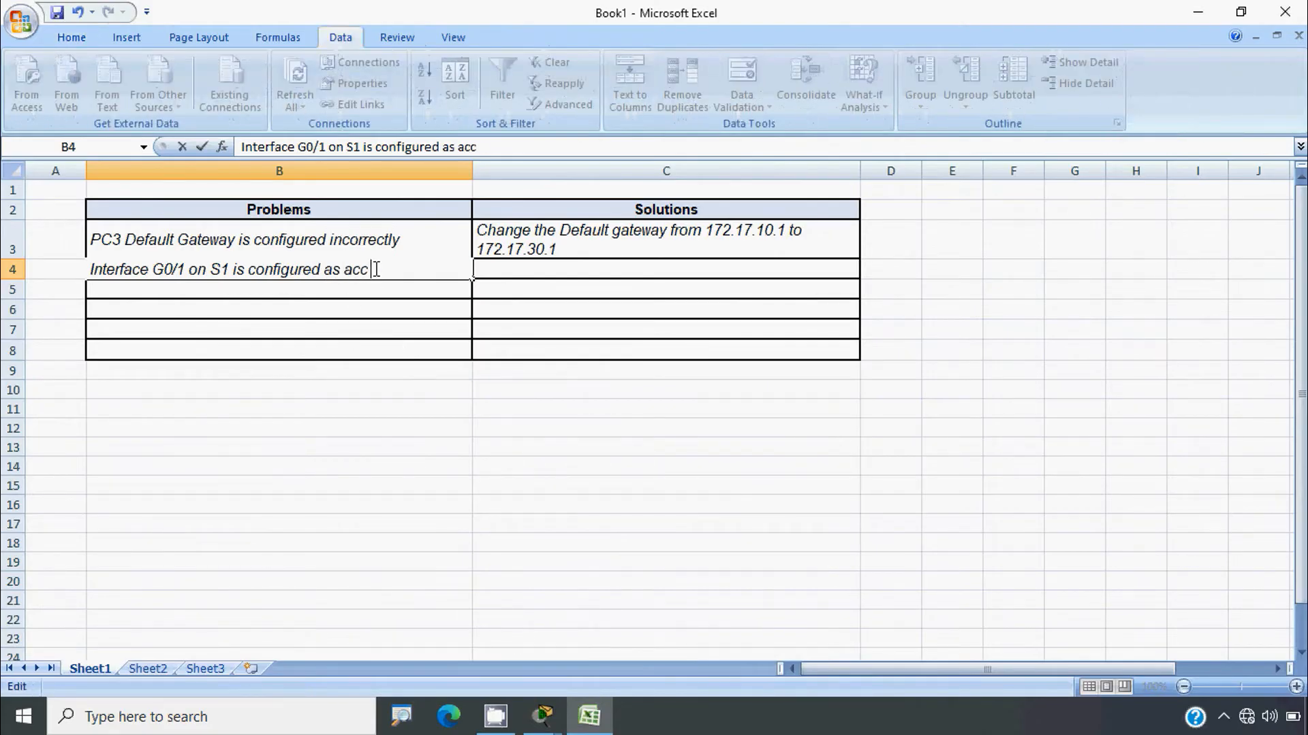
text(ess instead of trunk)
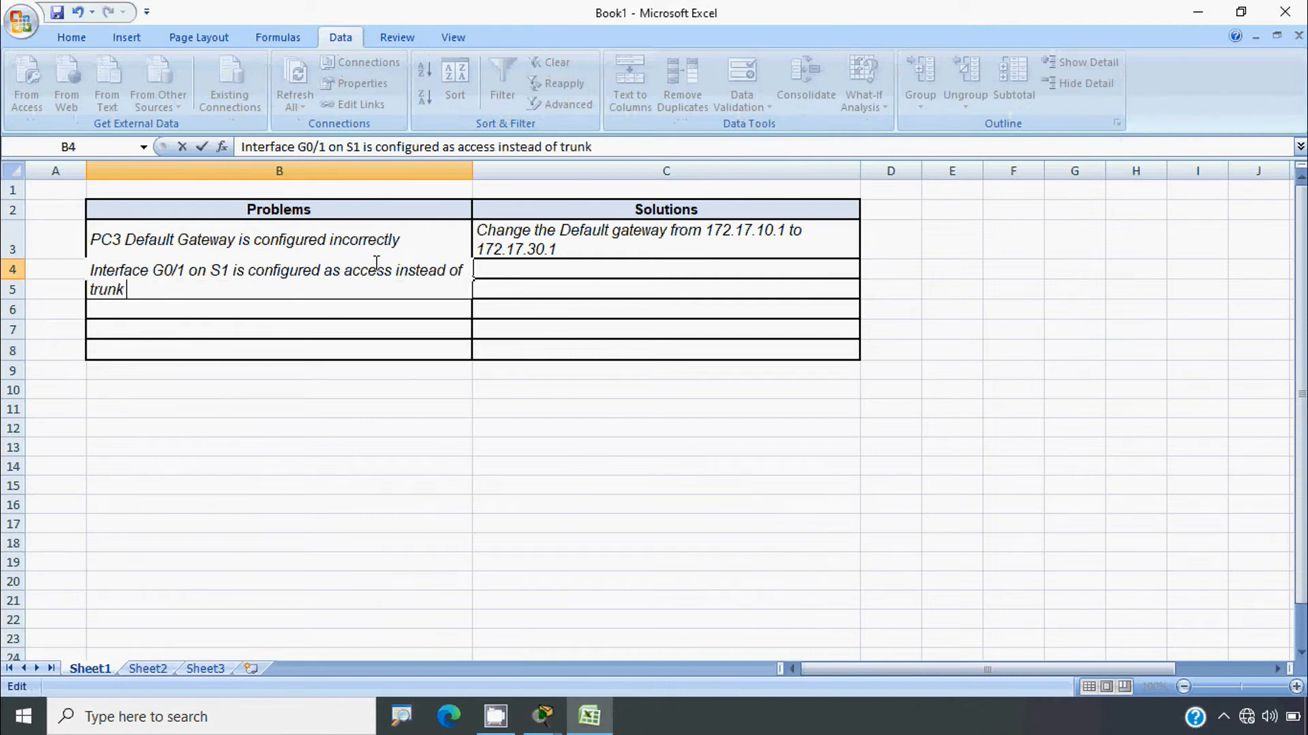
Enter the solution "we have to configure this G0/1 interface as a trunk" in cell C4.
key(Tab)
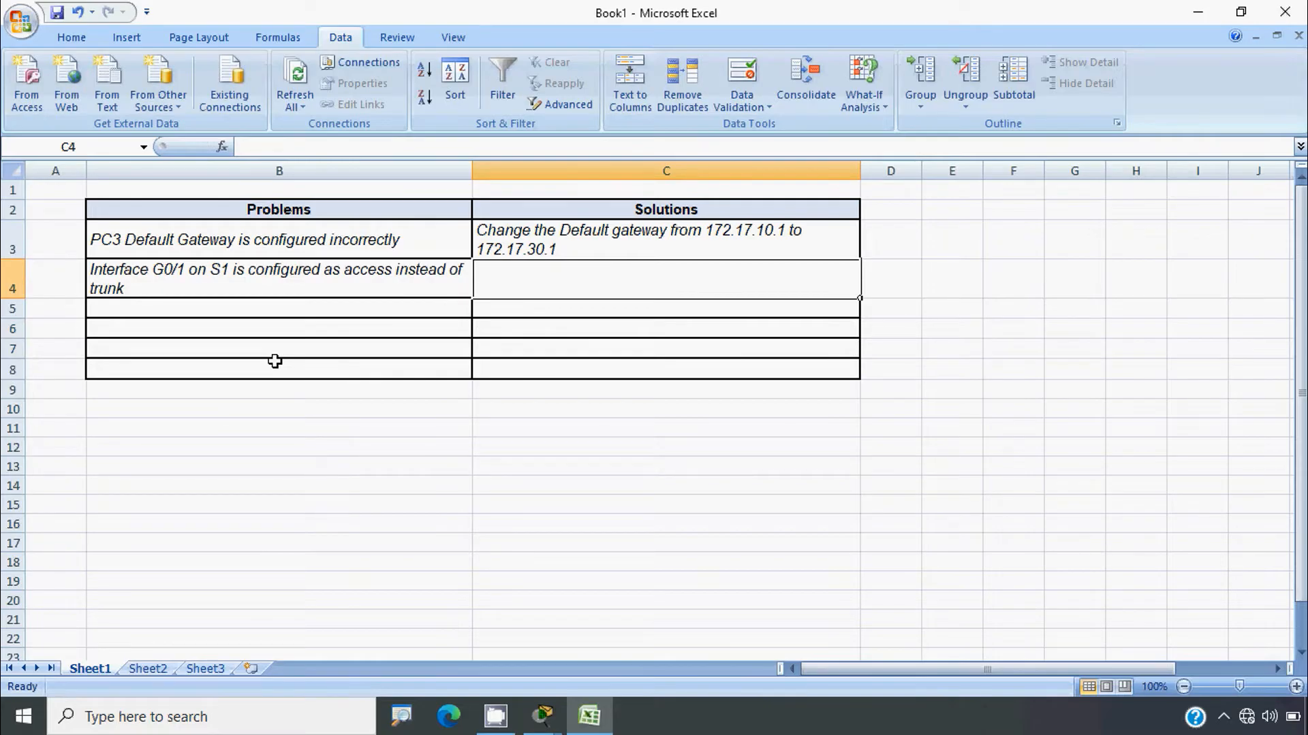
text(we have to )
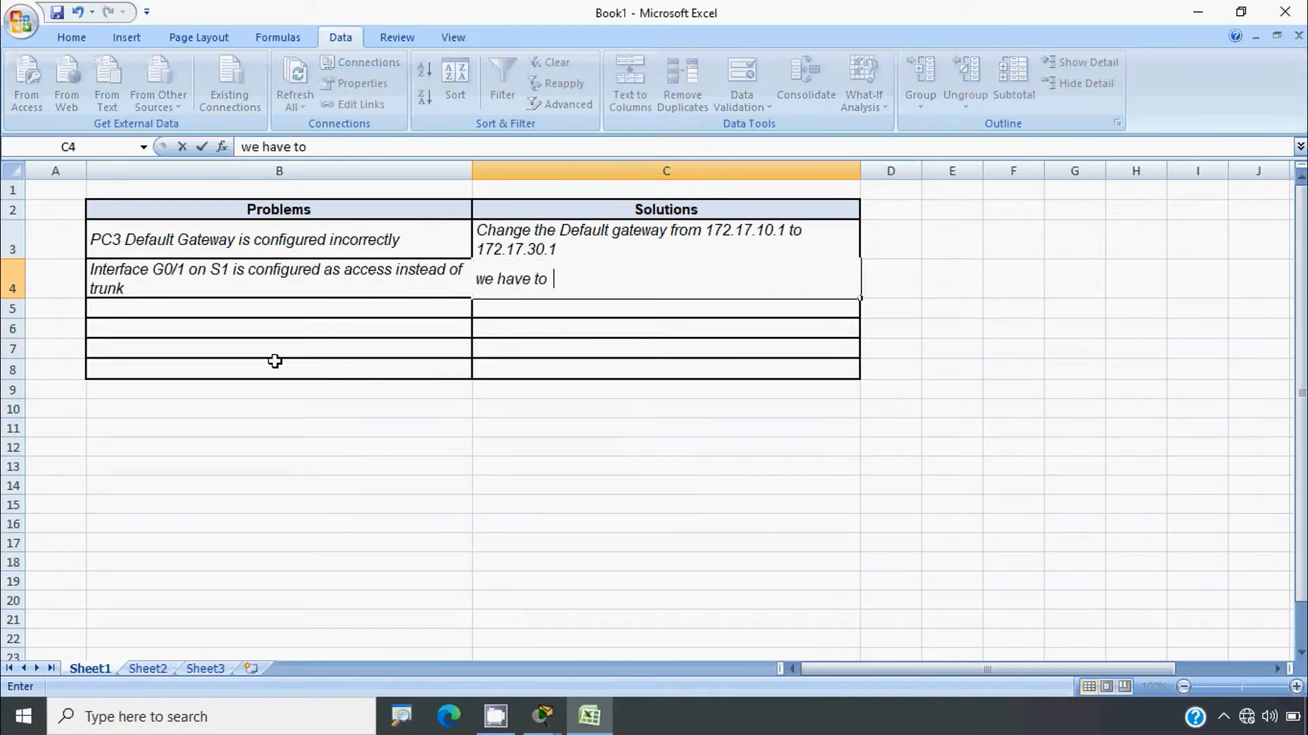
text(configurfe)
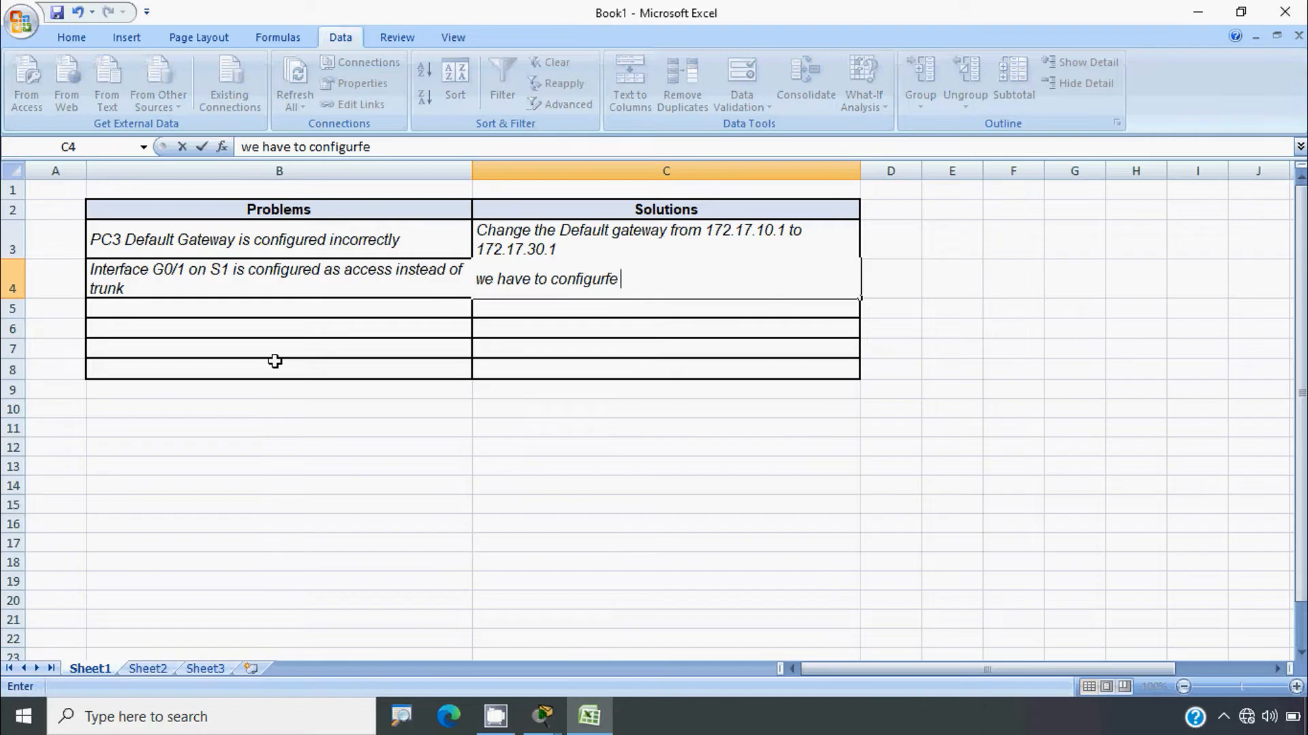
key(BackSpace)
key(BackSpace)
key(BackSpace)
text(e this G )
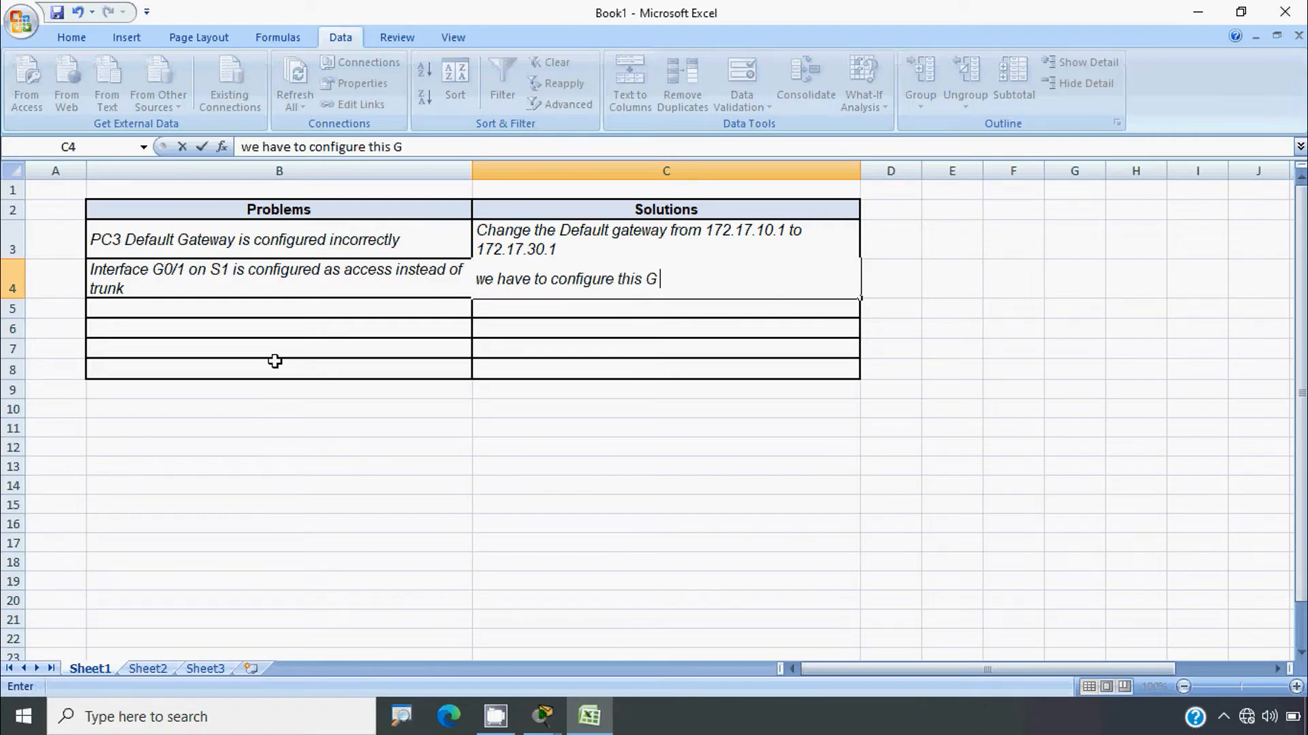
text(0/1 interface as a t)
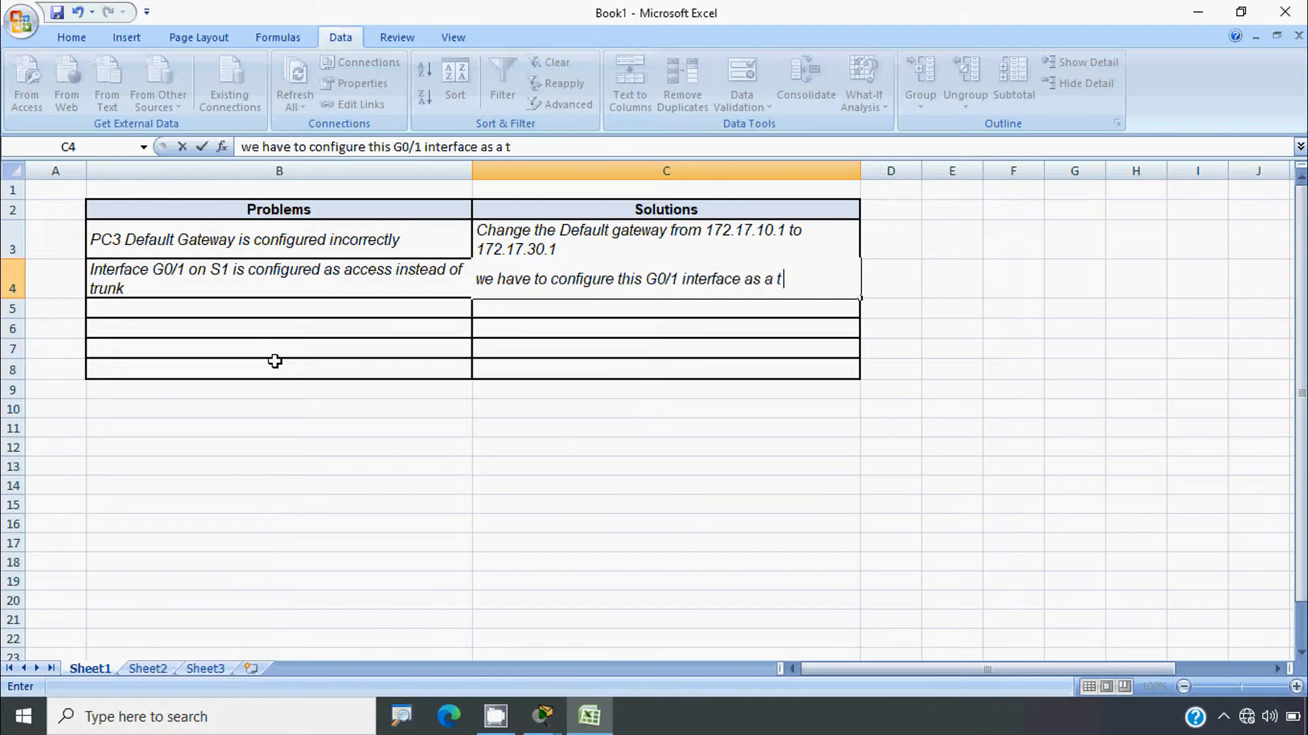
text(runk)
key(Return)
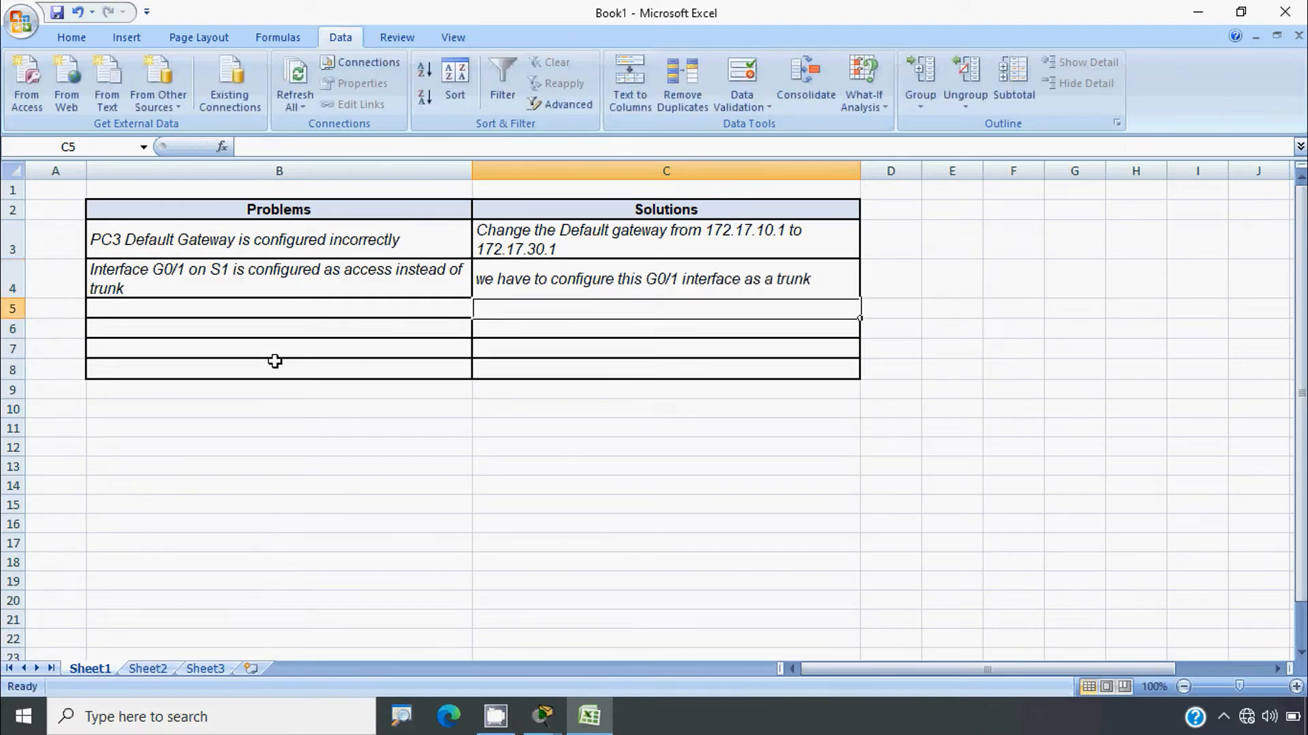
Switch to Packet Tracer, open the command line of router R1 and enter privileged EXEC mode.
key(alt+Tab)
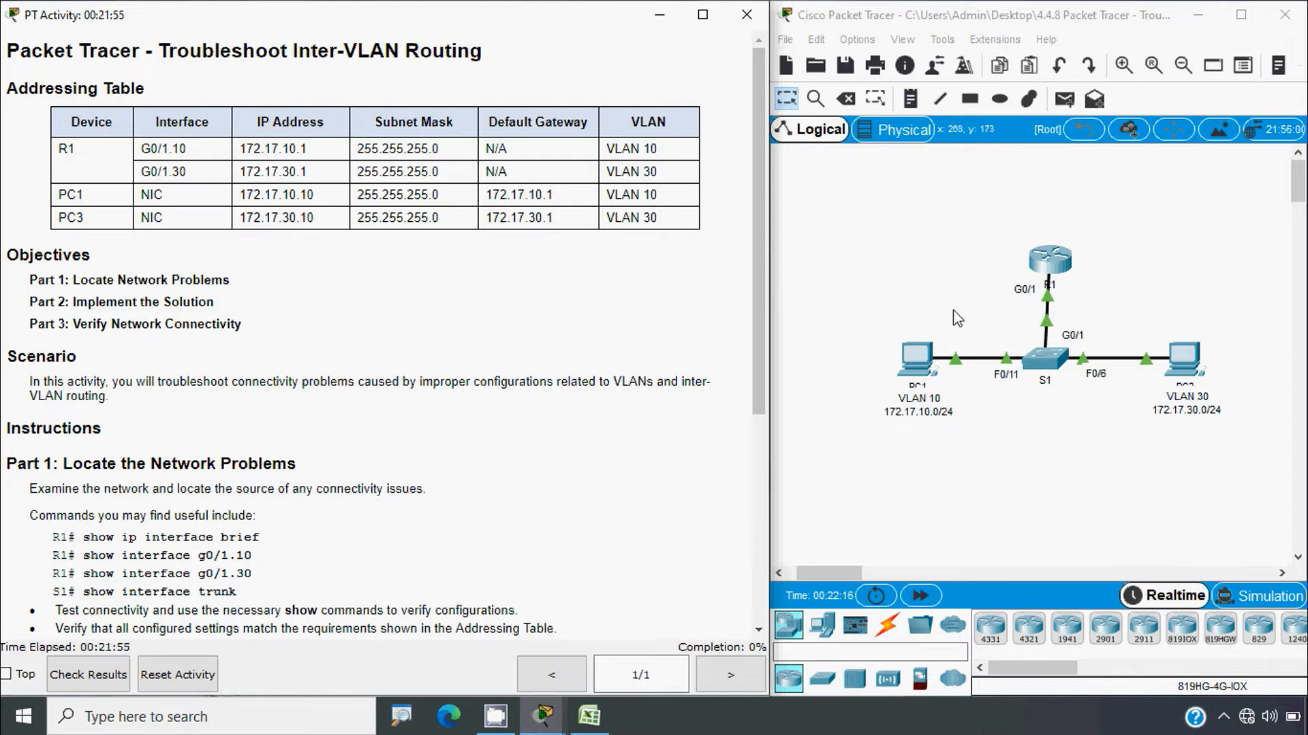
click(1049, 264)
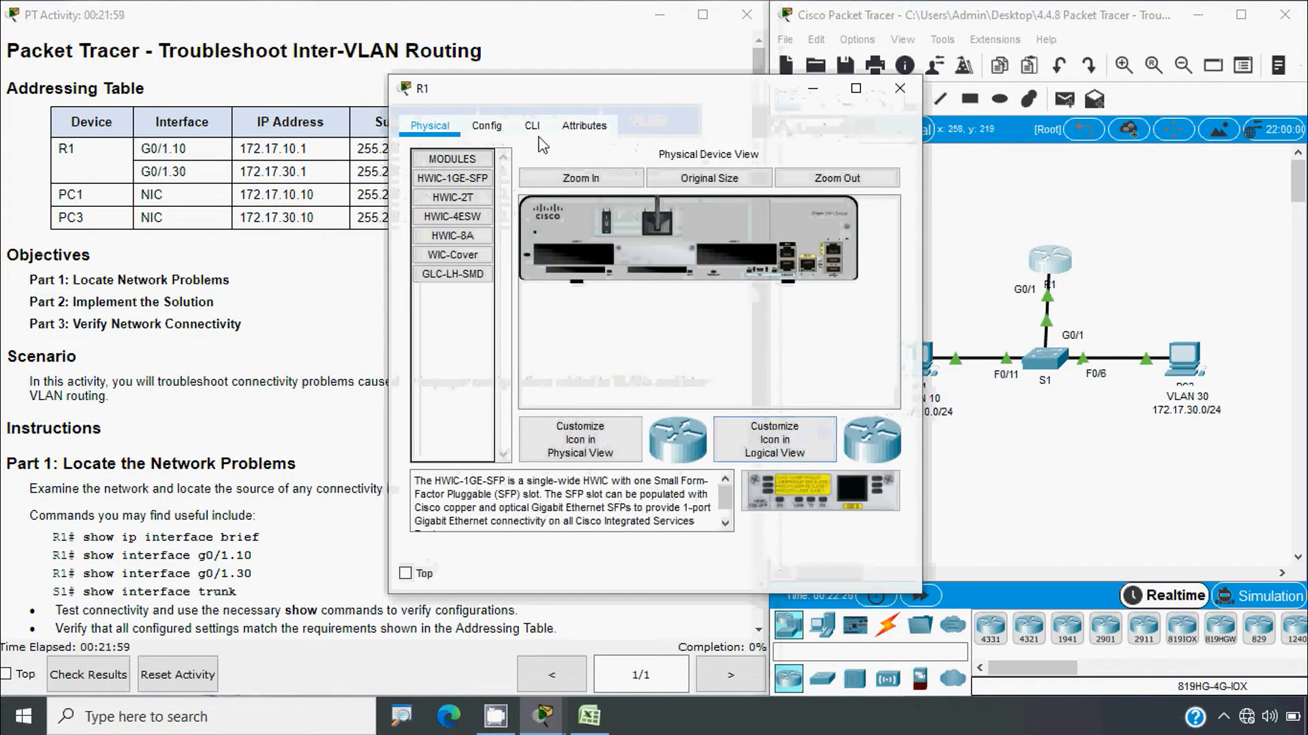
click(536, 135)
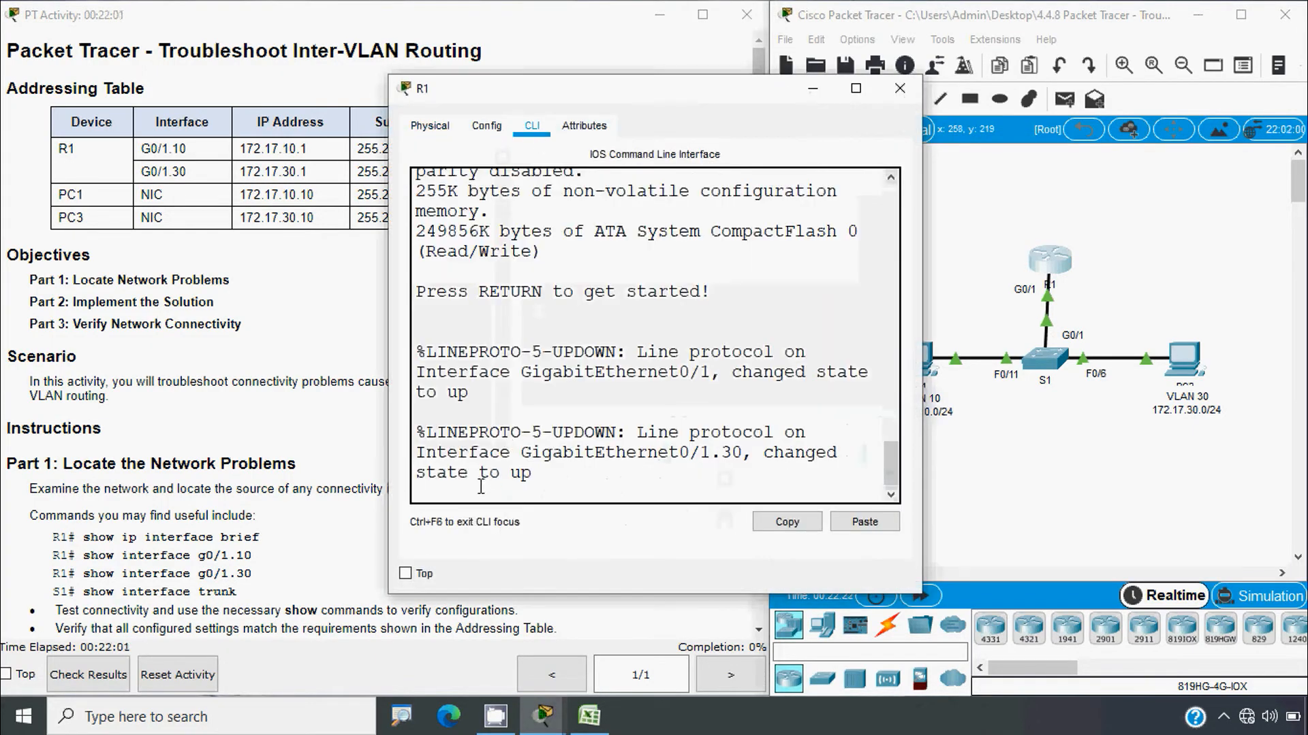
key(Return)
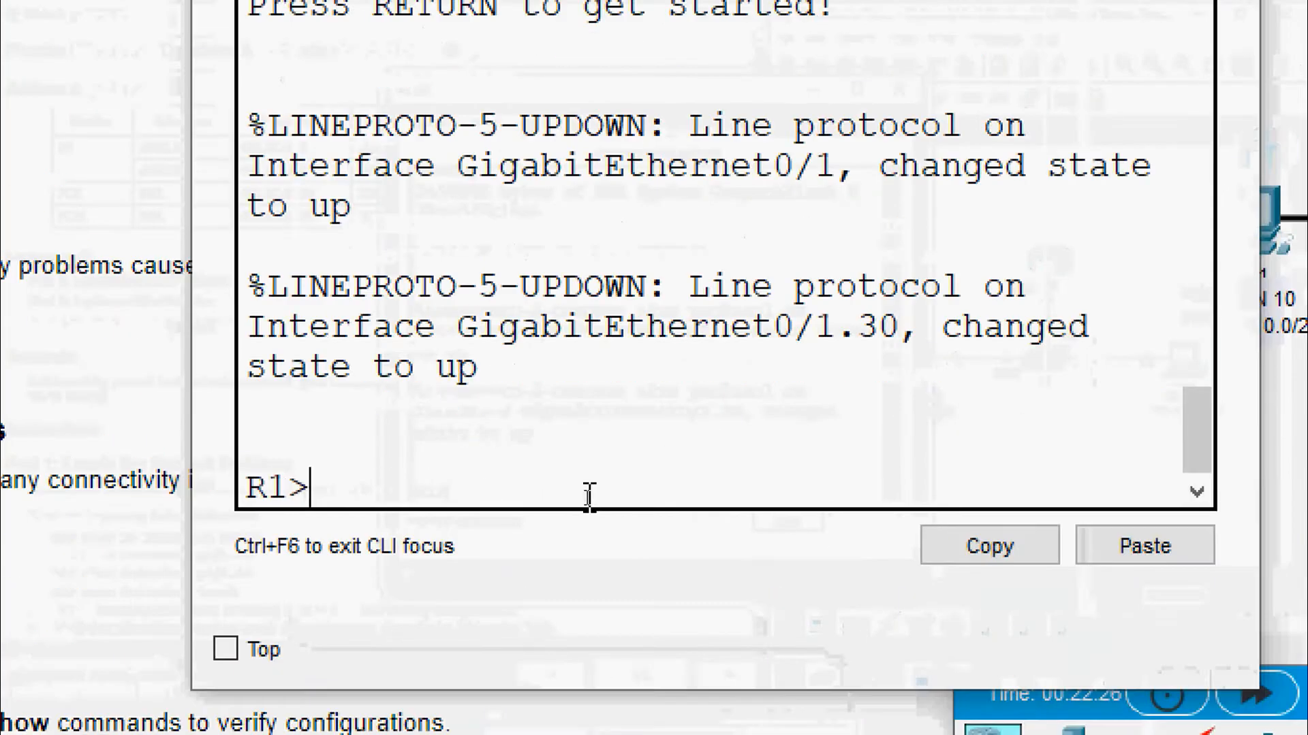
text(enable)
key(Return)
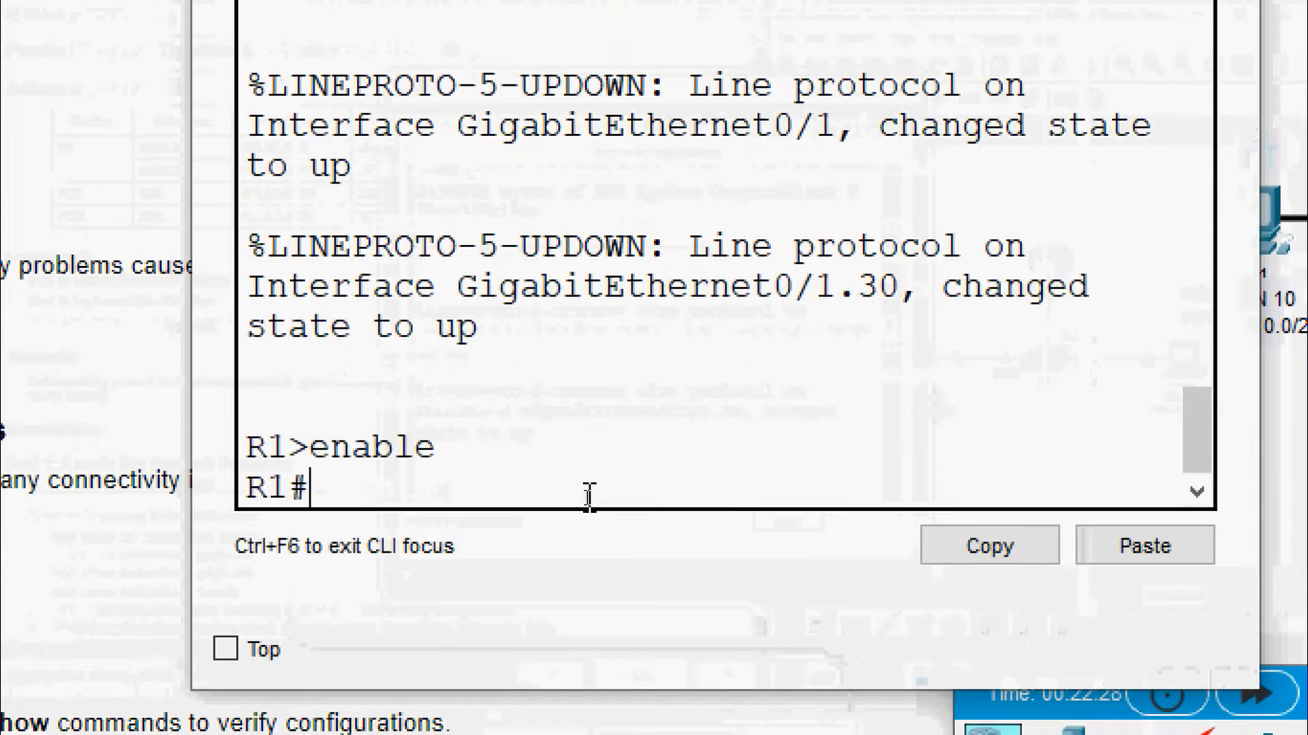
Run show ip interface brief on R1 and widen its window so each interface fits on one line.
text(show ip interfc)
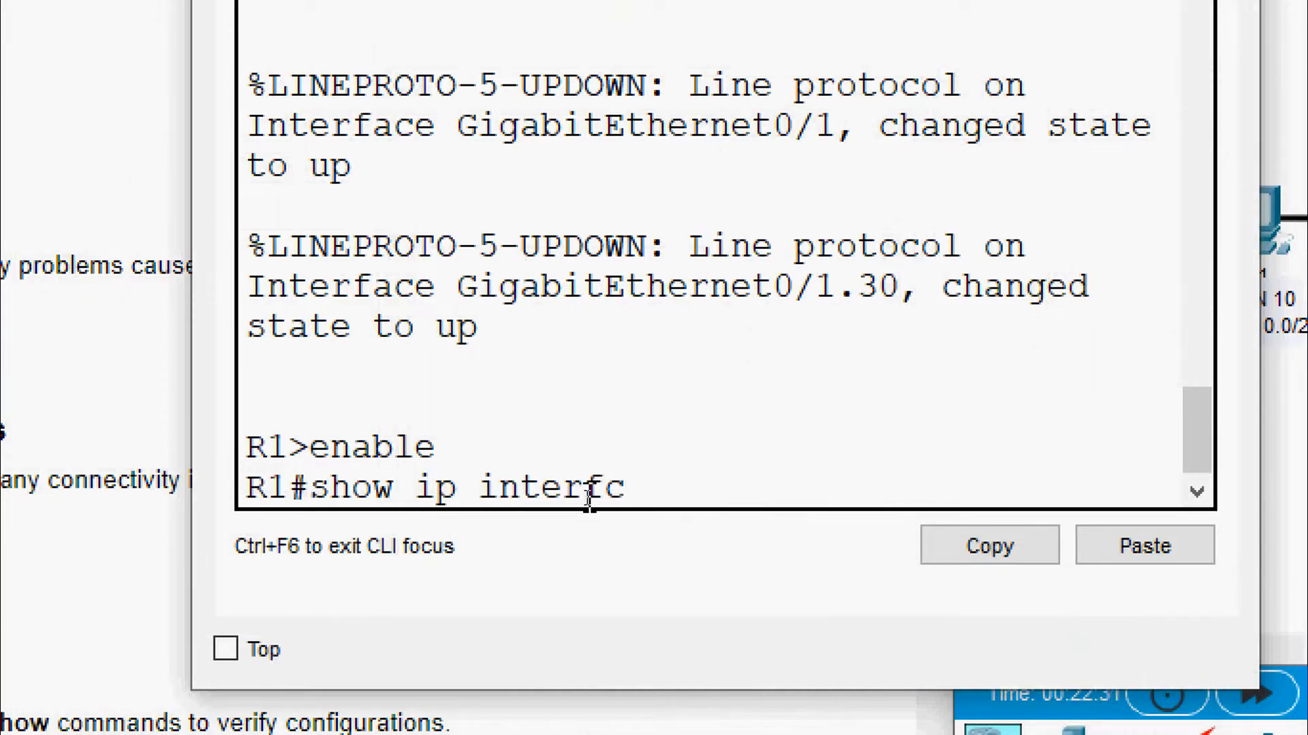
key(BackSpace)
text(ace brief)
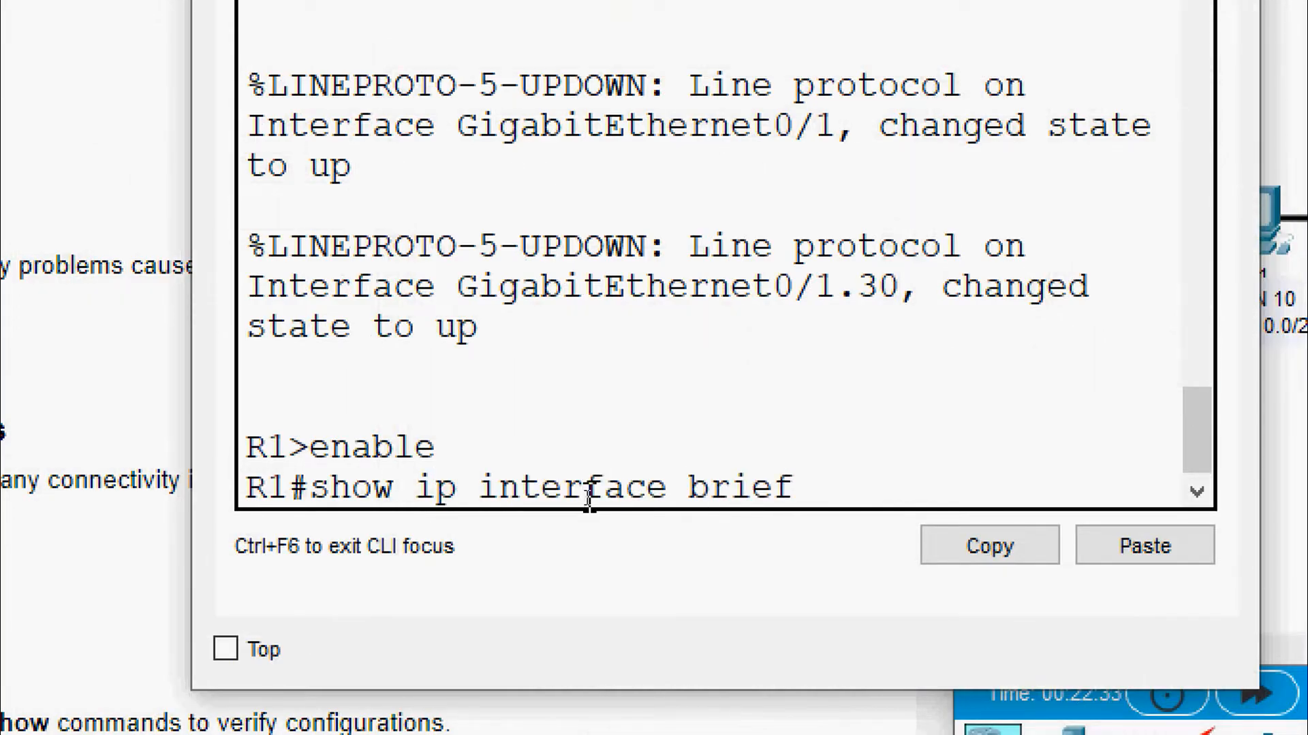
key(Return)
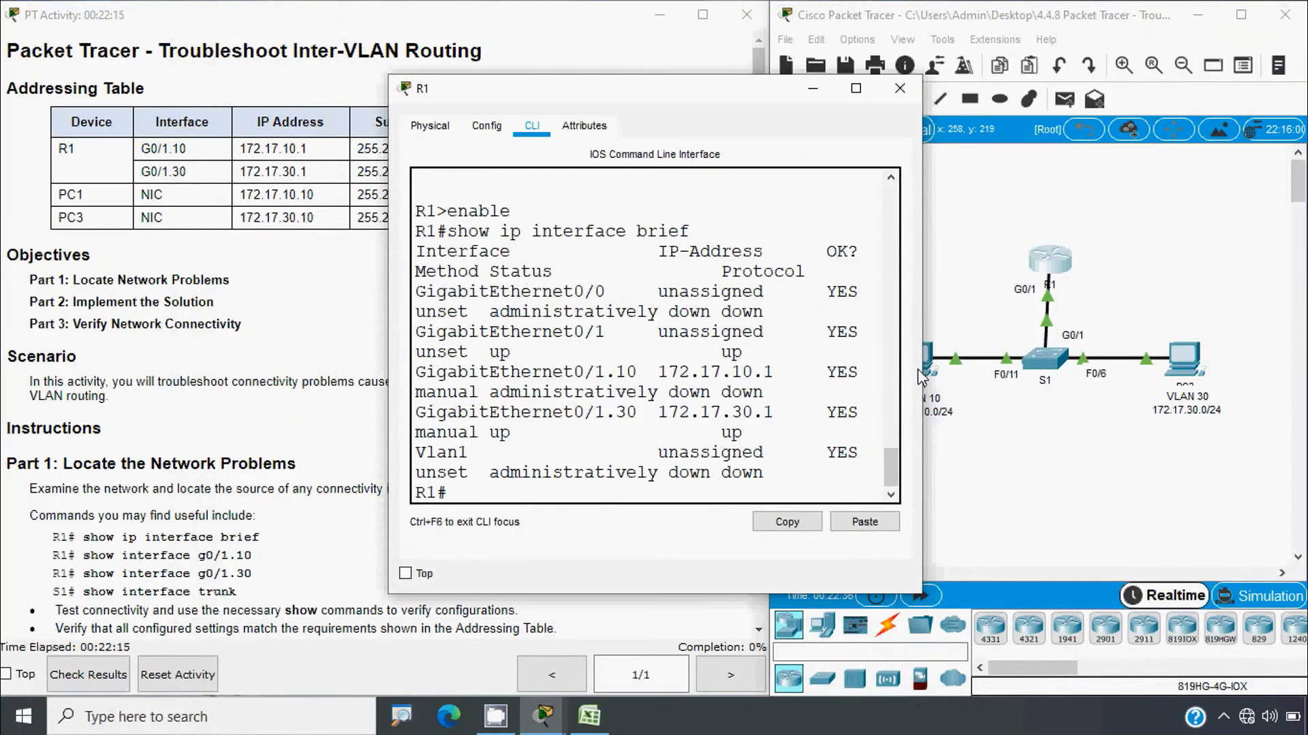
drag(919, 358, 1180, 361)
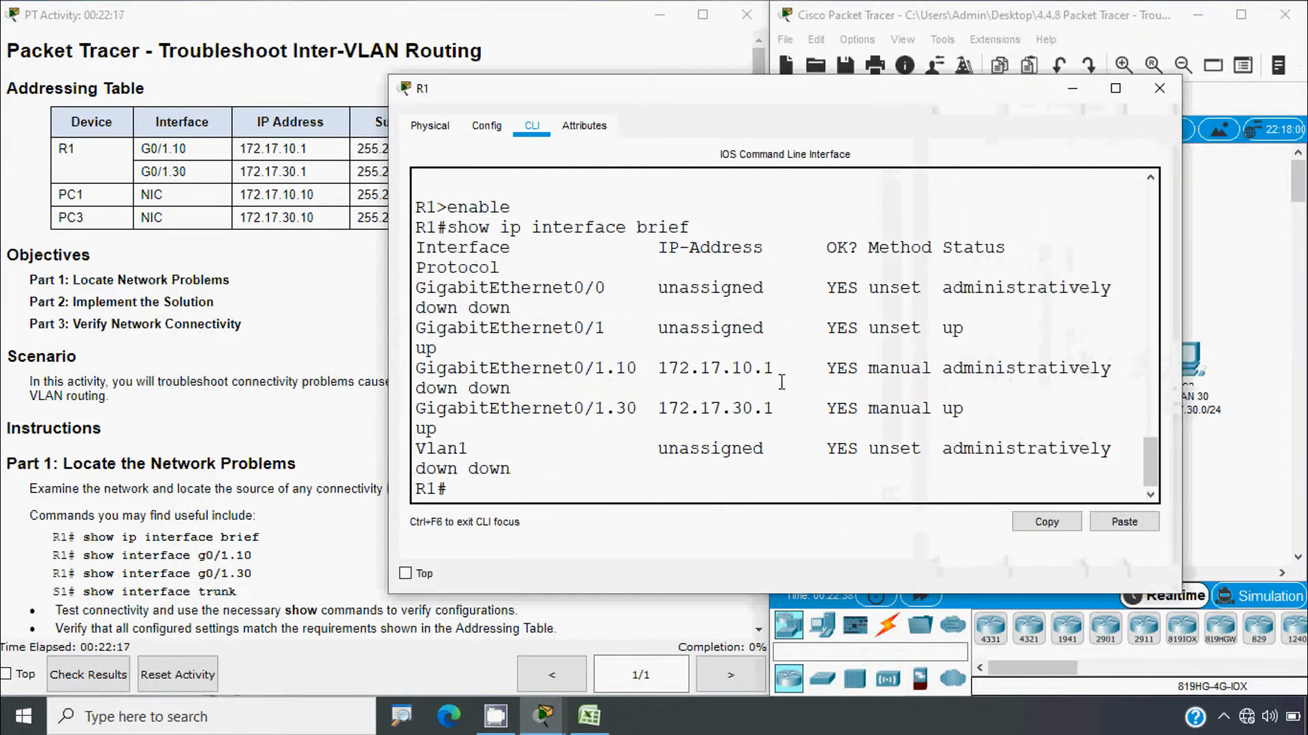
drag(388, 382, 141, 358)
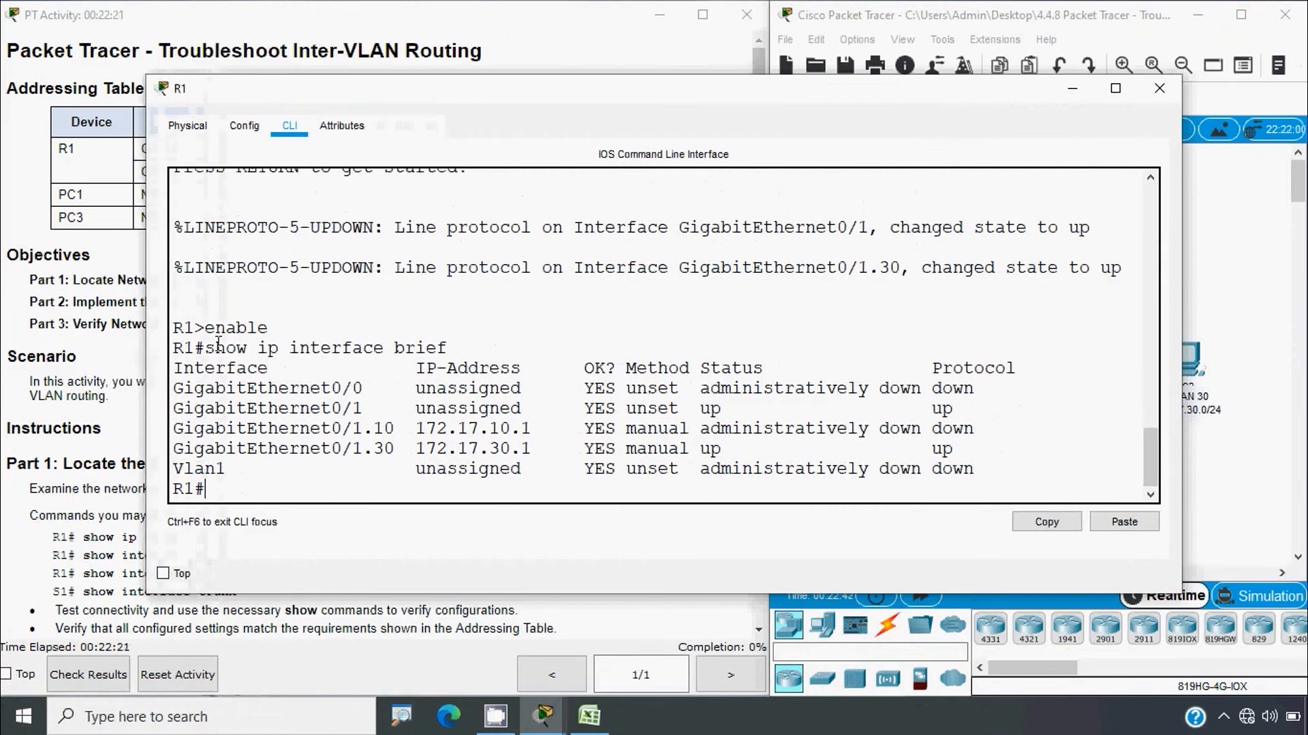
Compare the IP addresses of R1's subinterfaces G0/1.10 and G0/1.30 with the activity's addressing table.
click(94, 335)
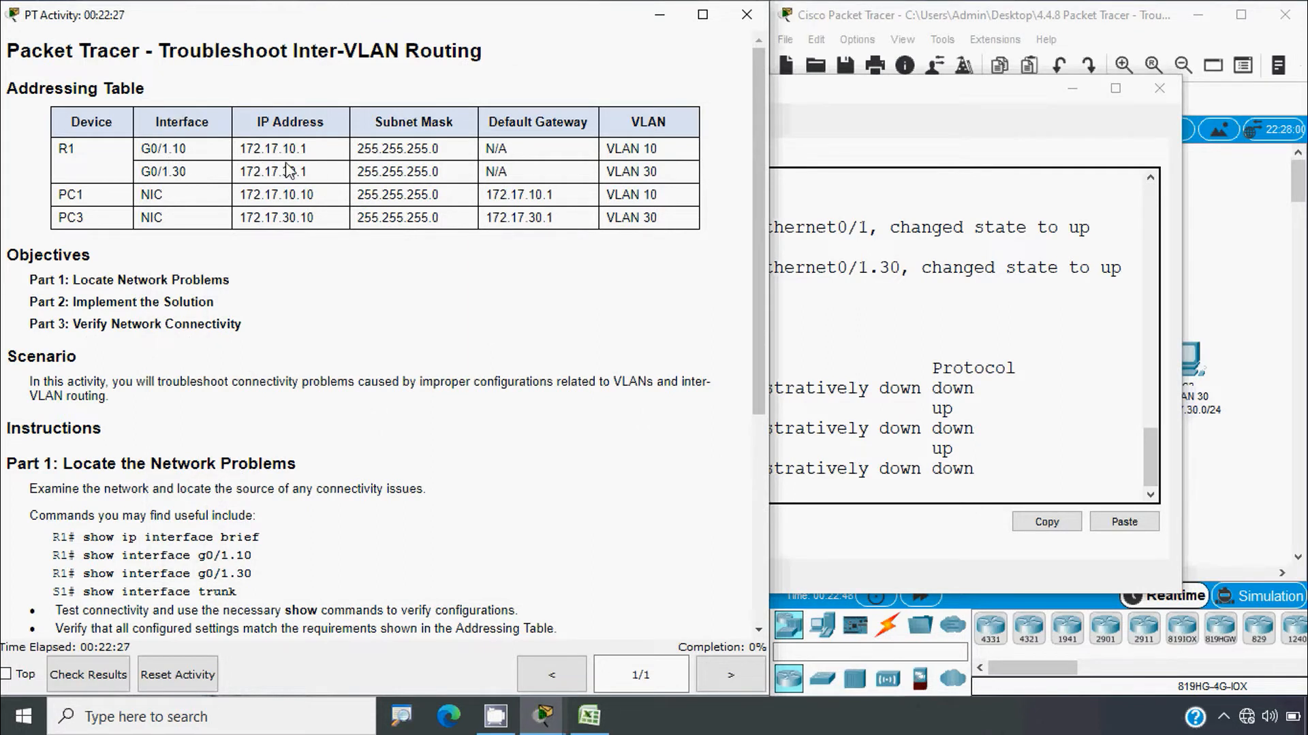
click(807, 413)
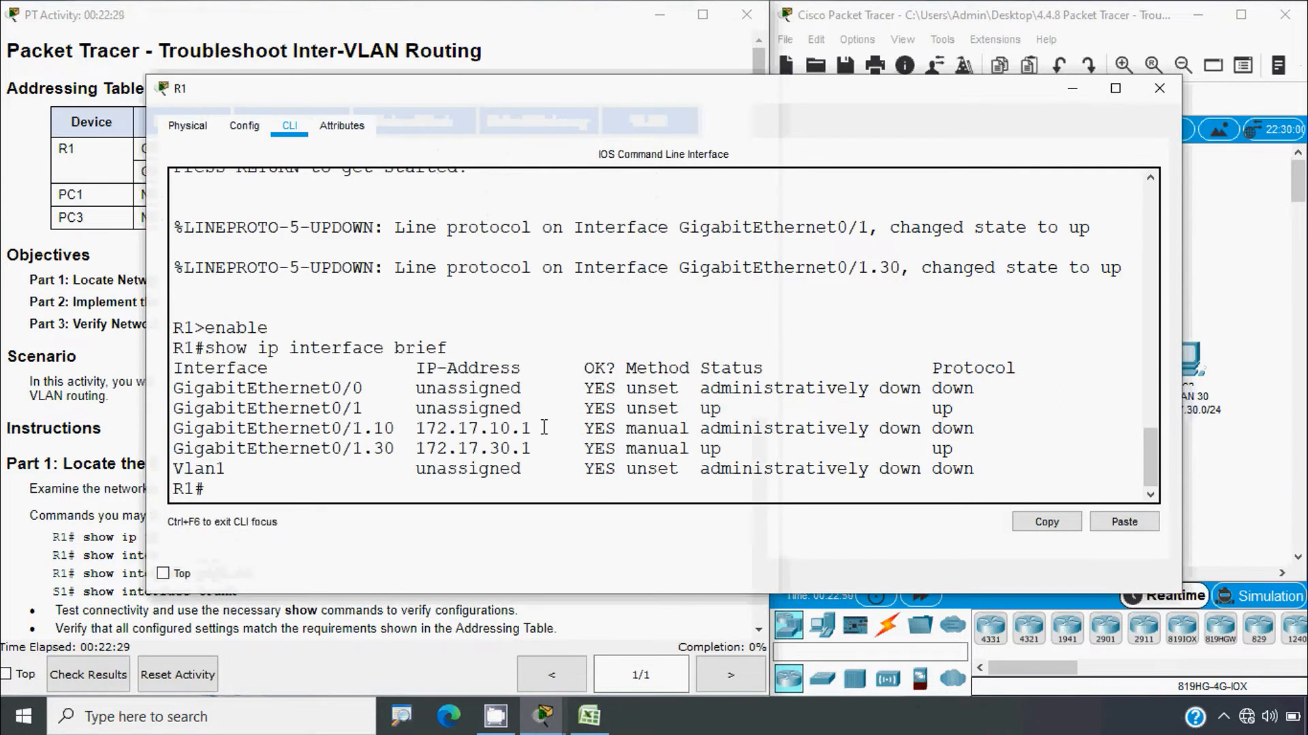
drag(532, 428, 172, 425)
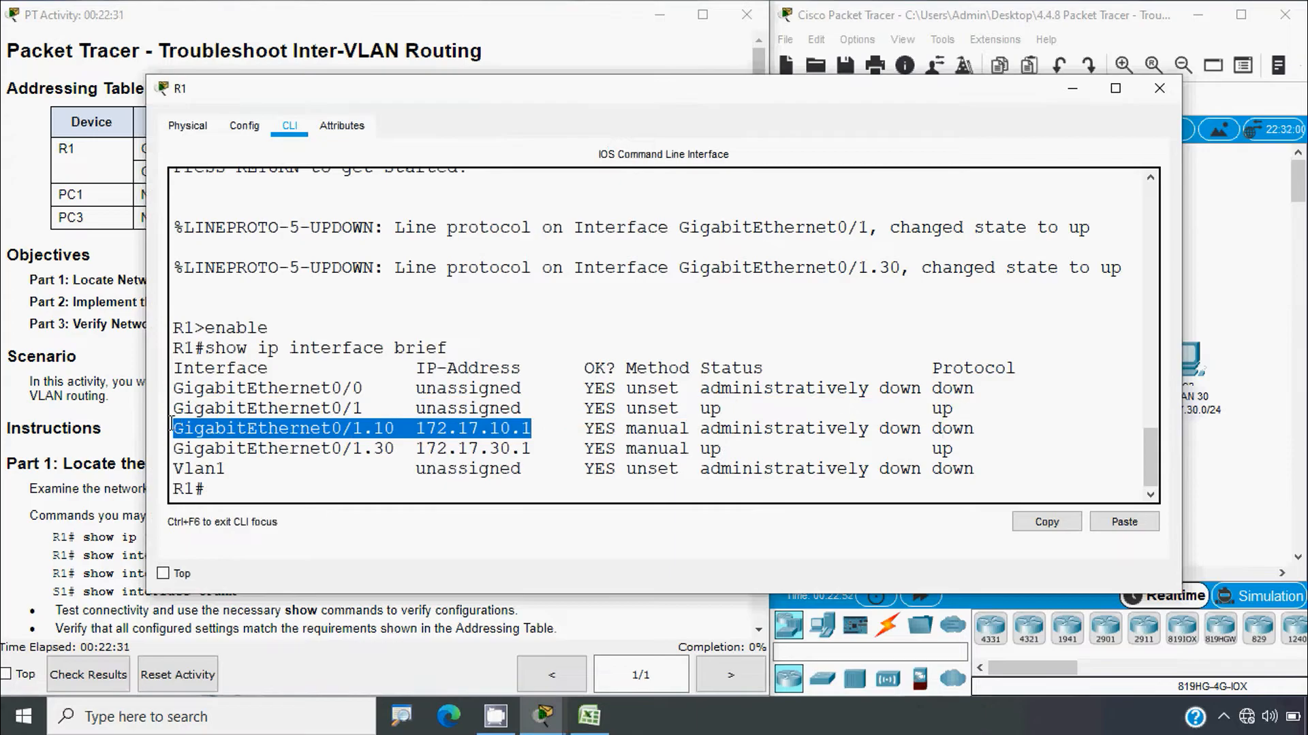
click(102, 279)
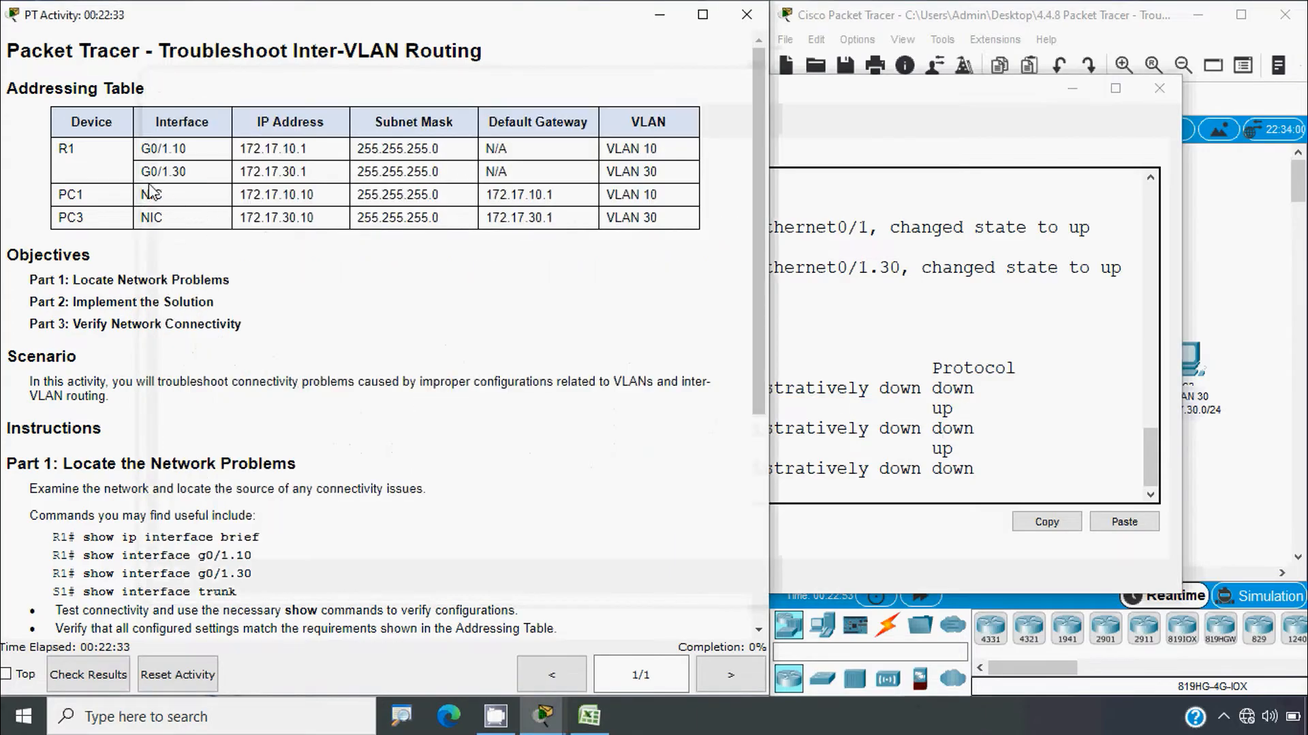
drag(318, 178, 240, 181)
click(919, 388)
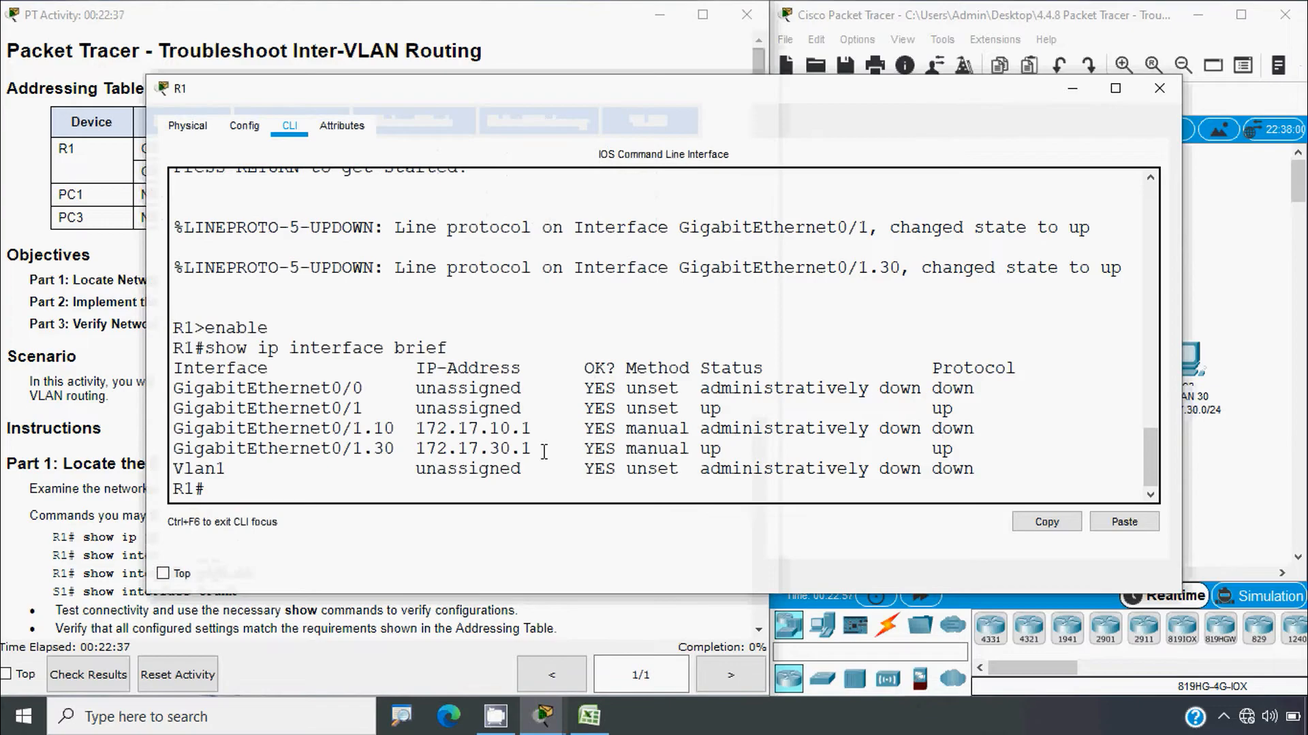
drag(541, 449, 418, 449)
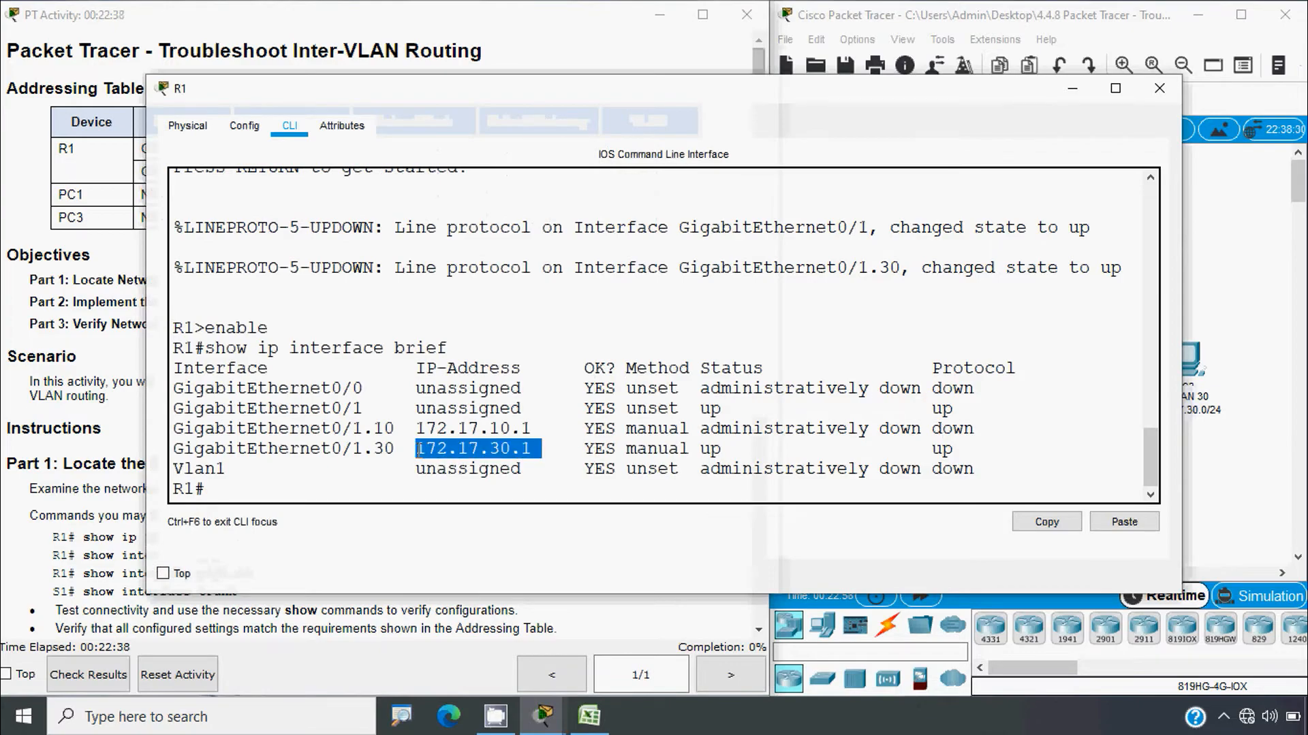
click(121, 278)
click(873, 361)
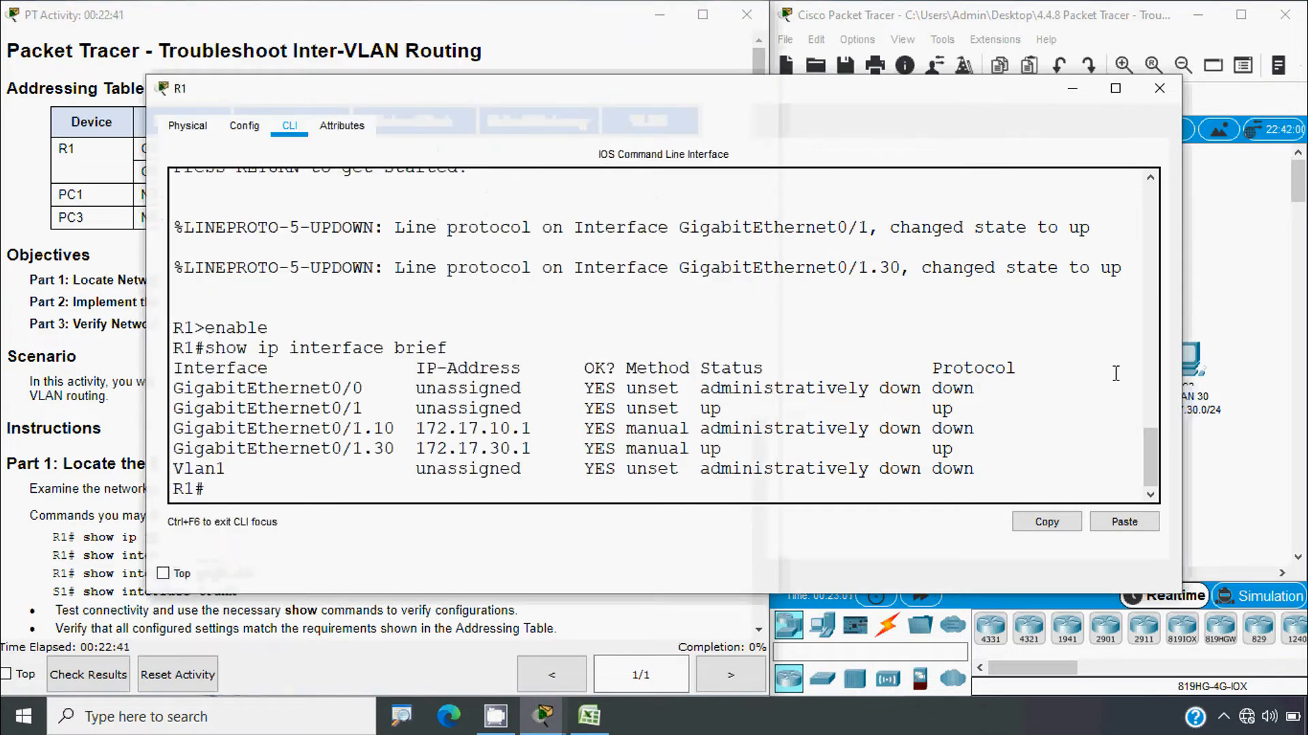
Widen the R1 window further and examine the status and protocol of GigabitEthernet0/1 and subinterfaces 0/1.10 and 0/1.30.
drag(1182, 344, 1270, 343)
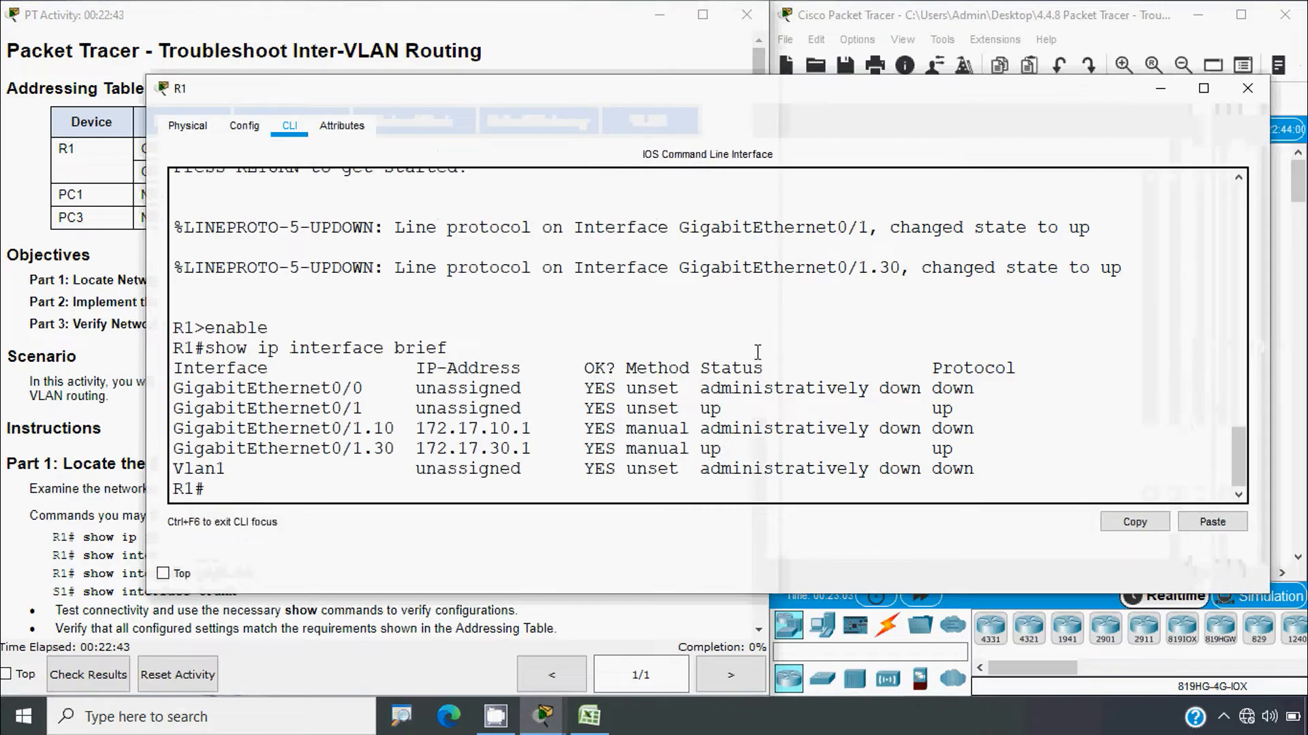
drag(148, 380, 16, 385)
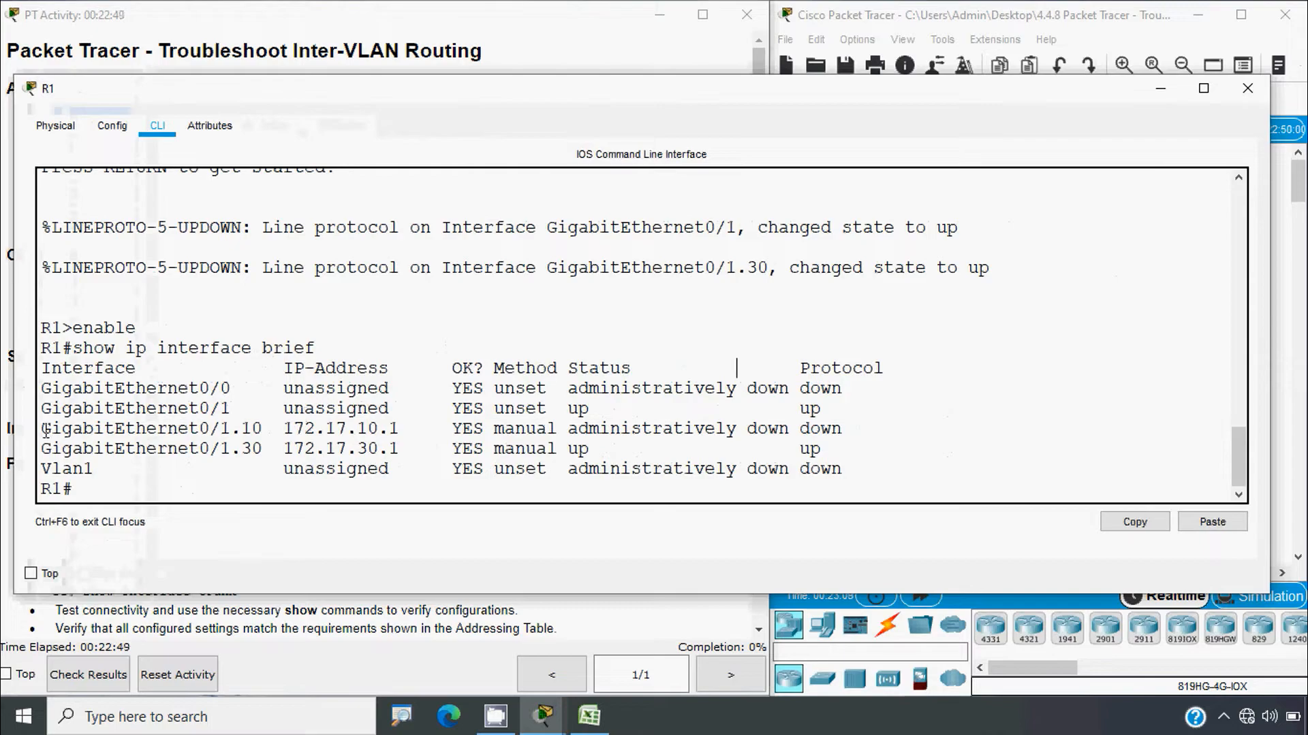
drag(44, 430, 854, 433)
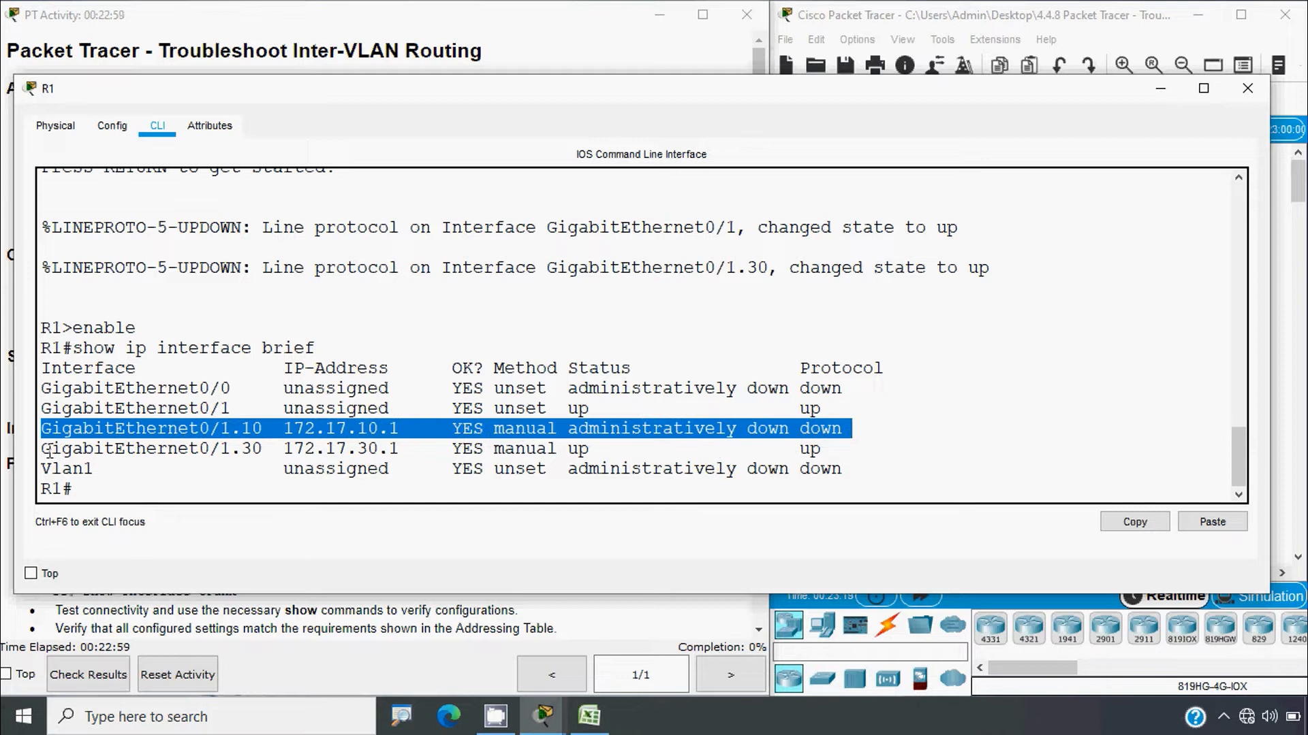
drag(49, 450, 822, 455)
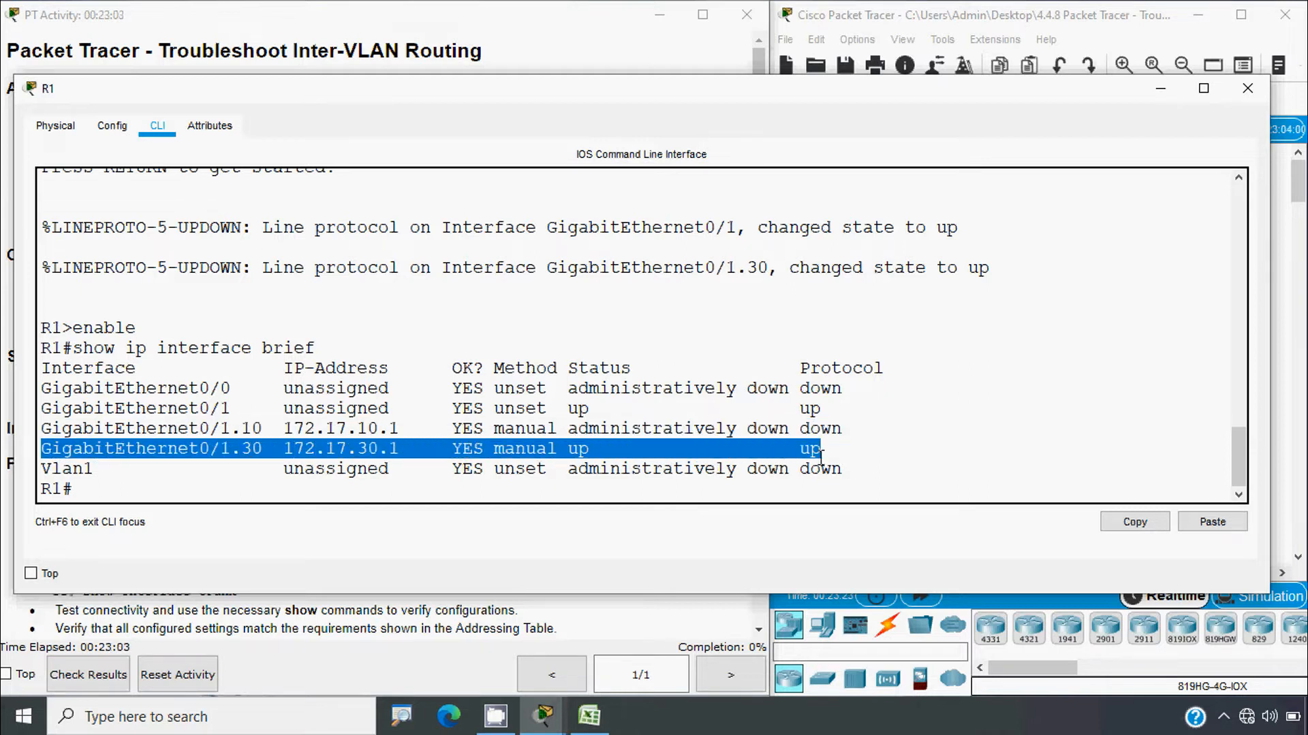
click(830, 456)
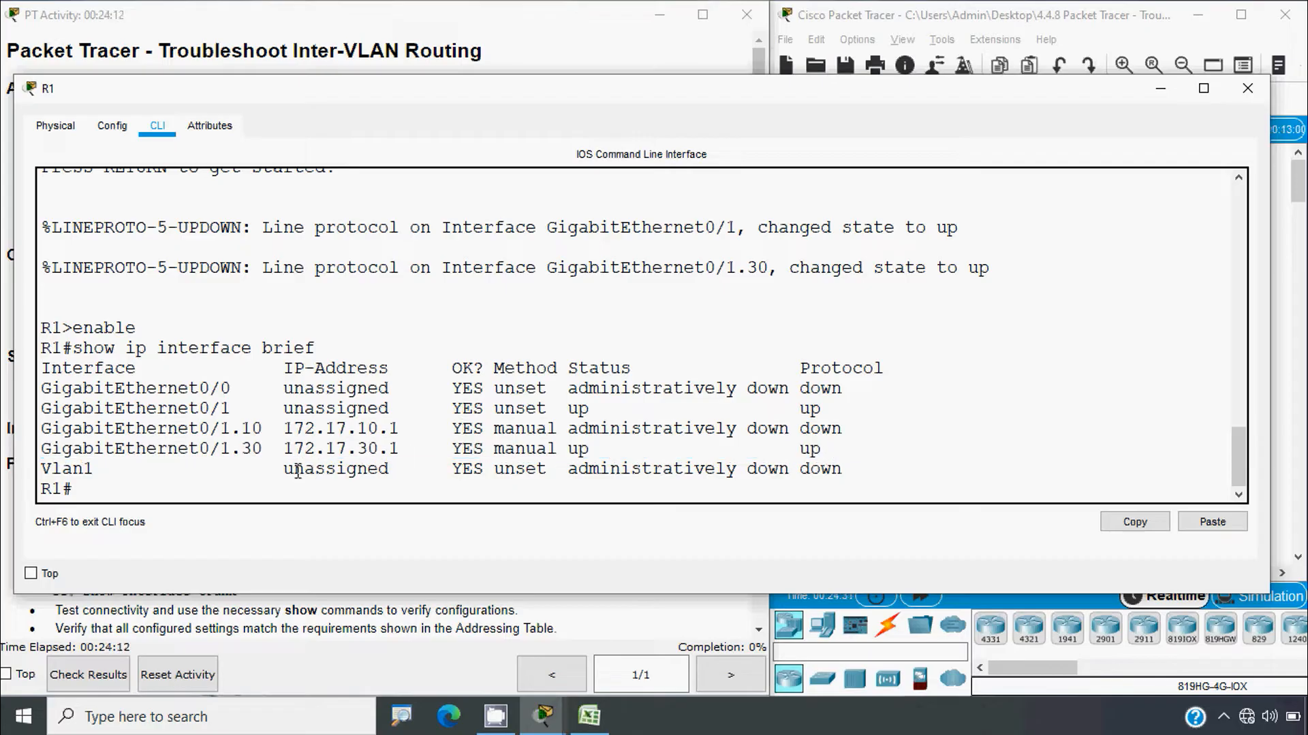
drag(42, 409, 827, 413)
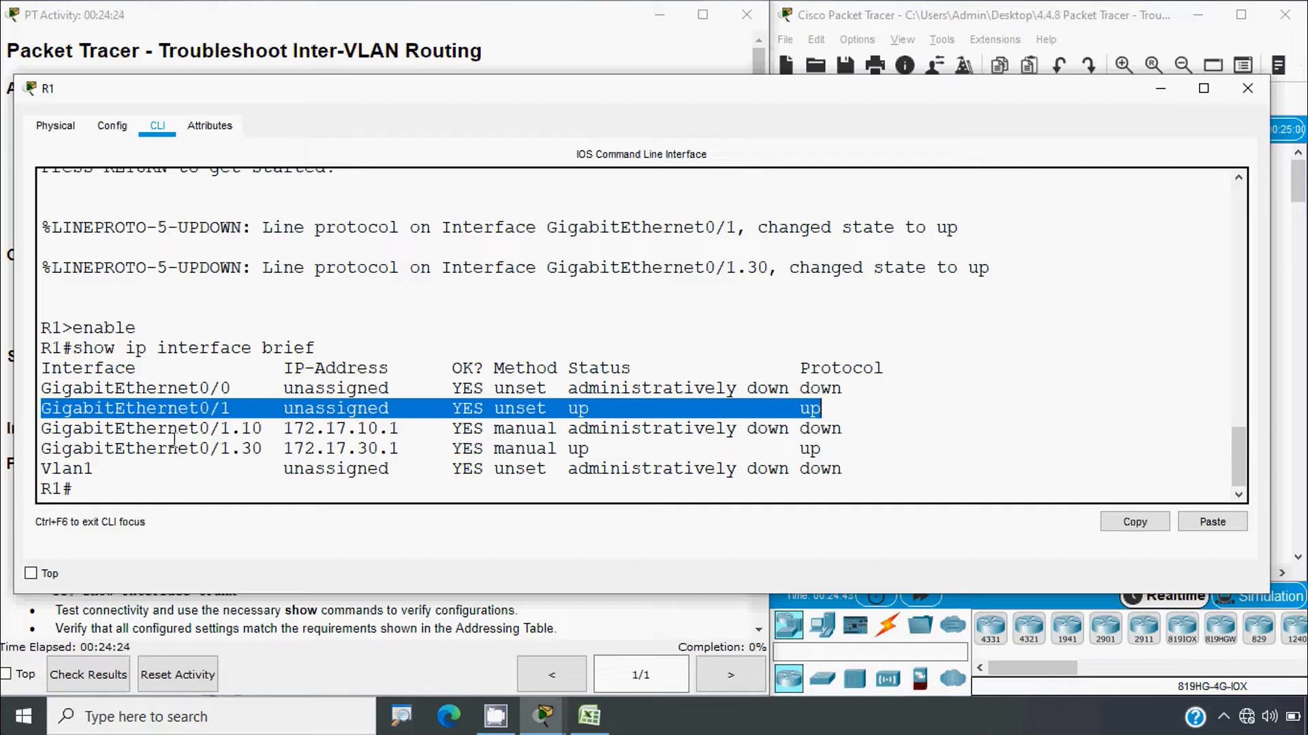
drag(104, 429, 267, 426)
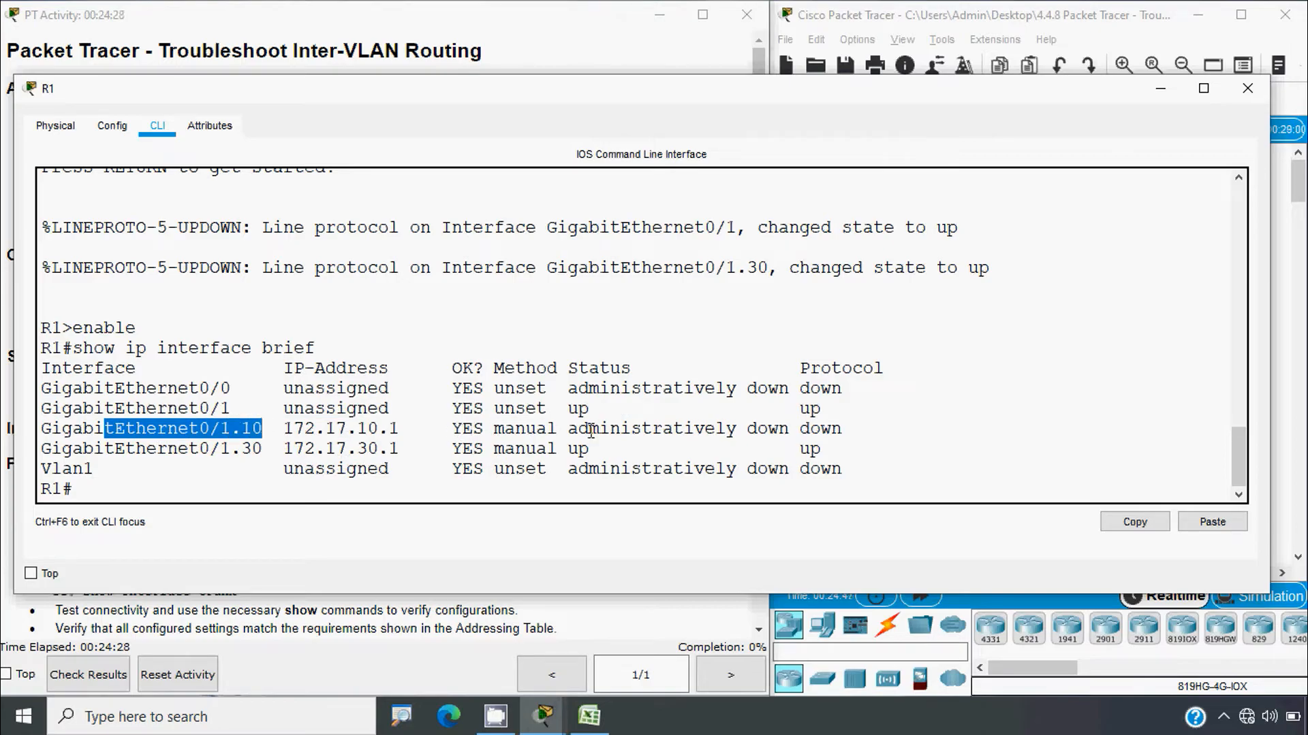
drag(591, 430, 792, 426)
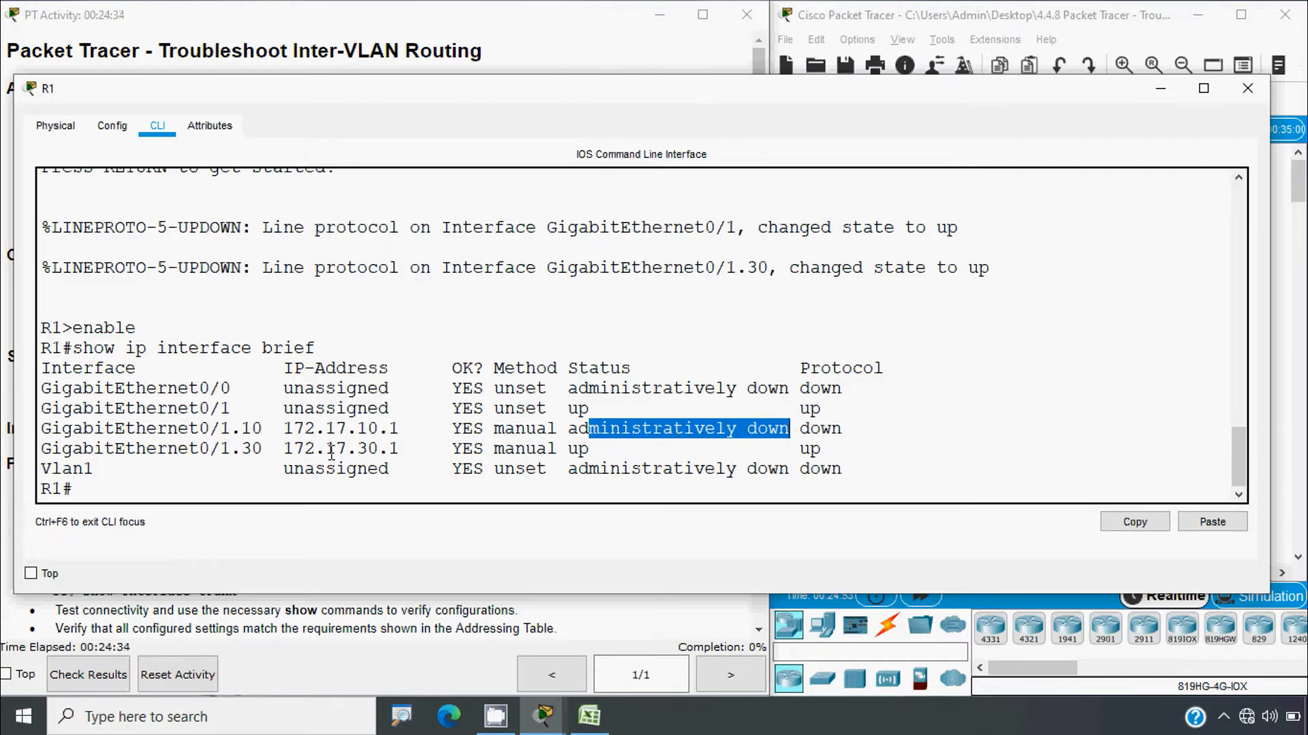
click(611, 428)
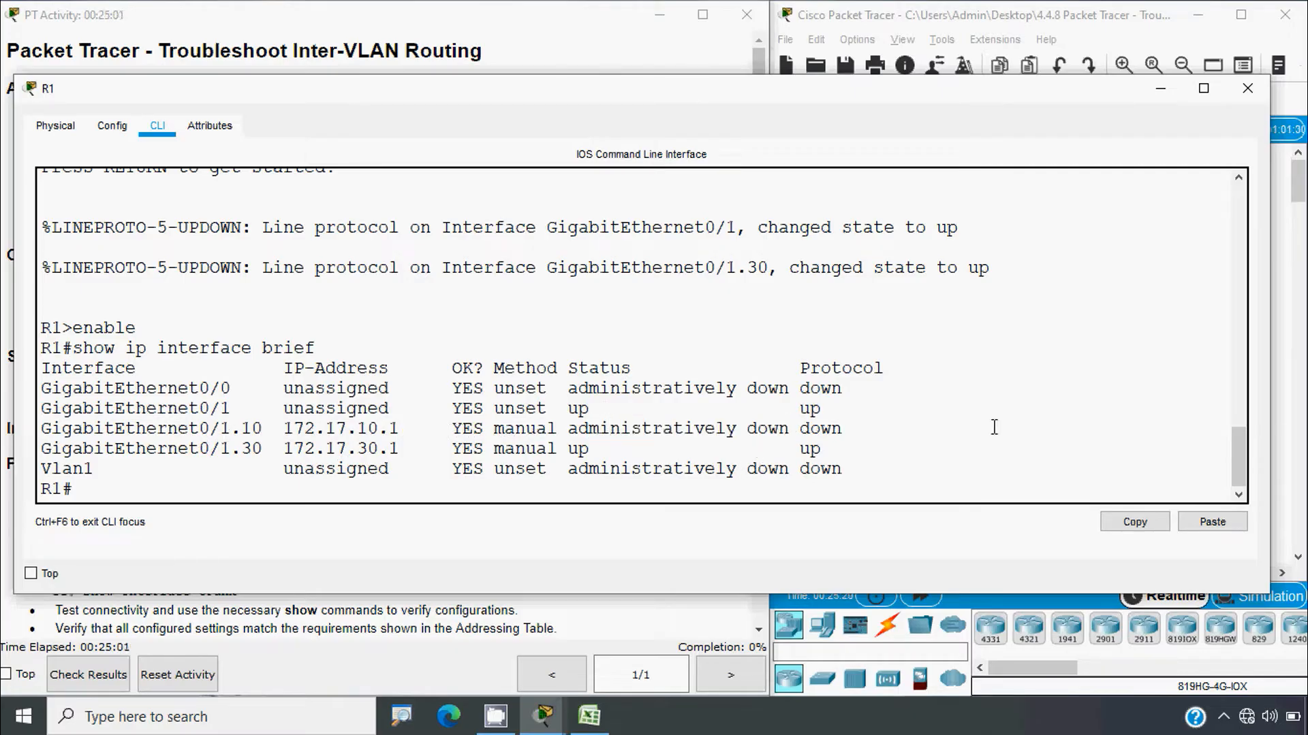
Switch to the Excel table and start the third problem entry in B5 with "Subinterface is G0/1.10".
click(1160, 95)
click(589, 715)
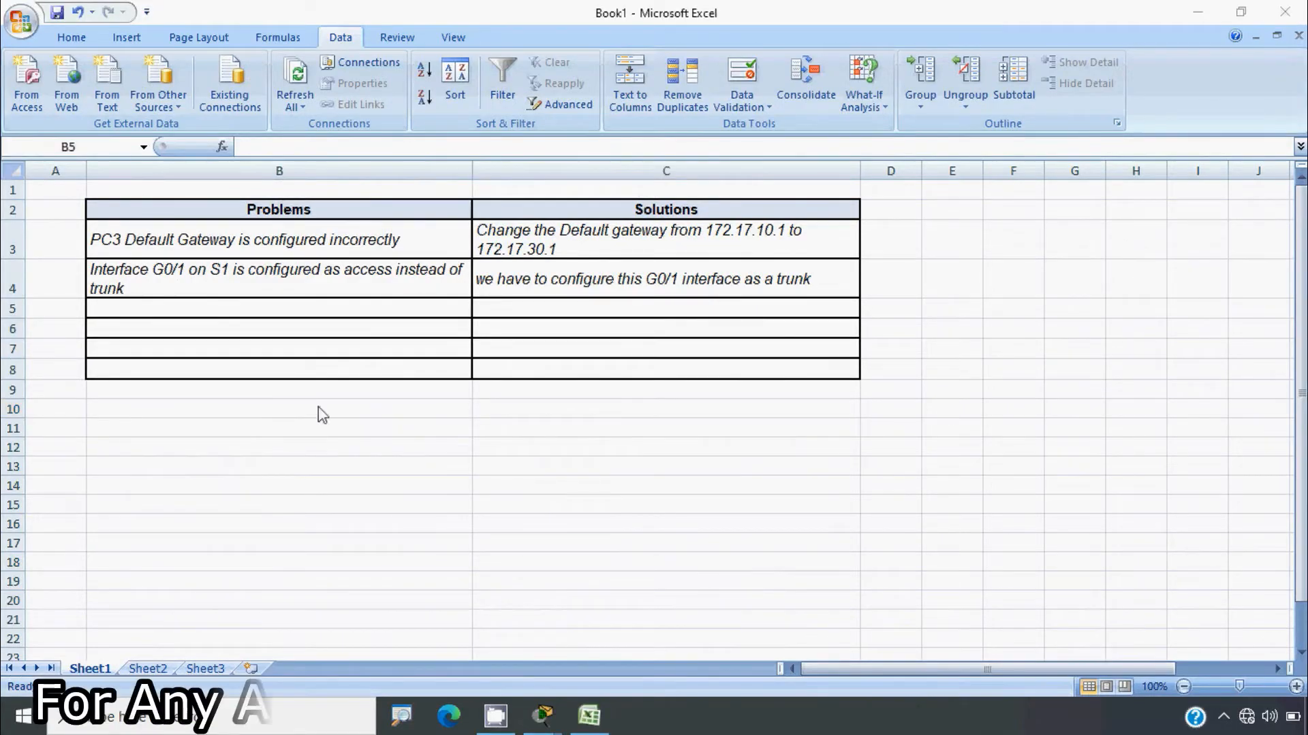
click(274, 315)
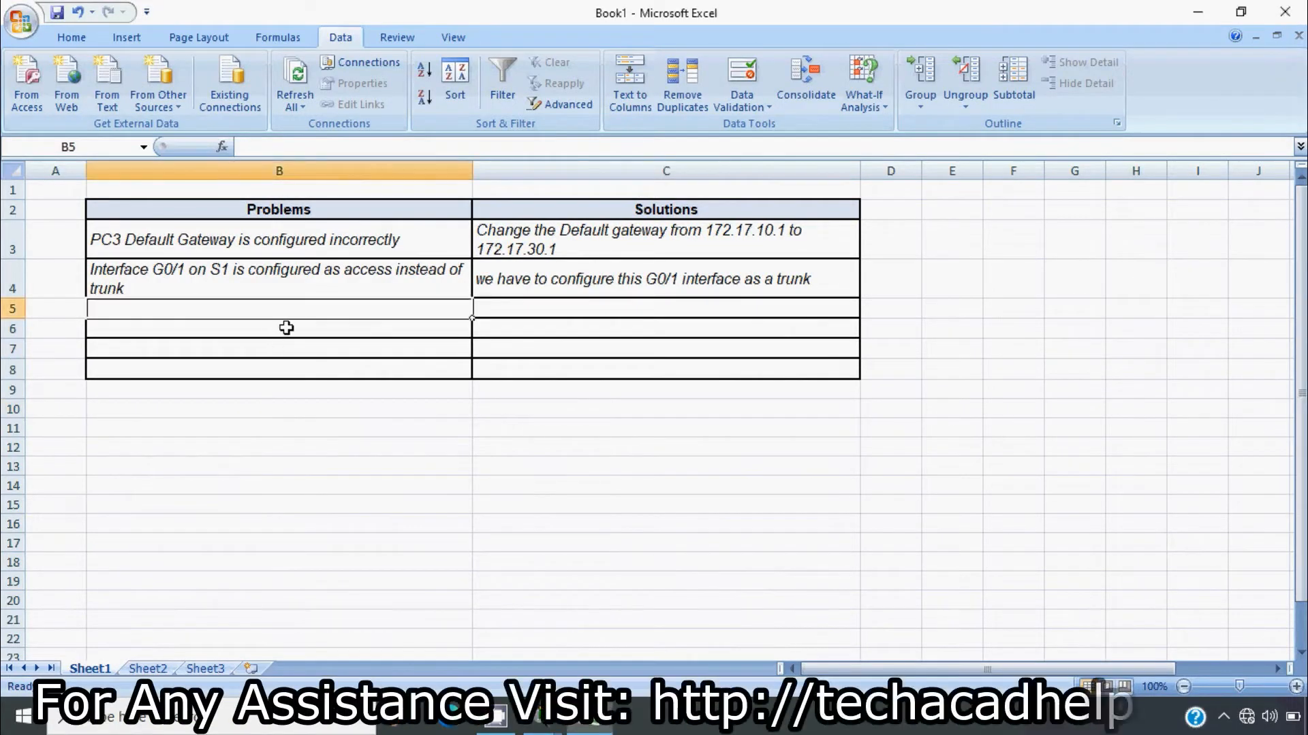
text(Sub)
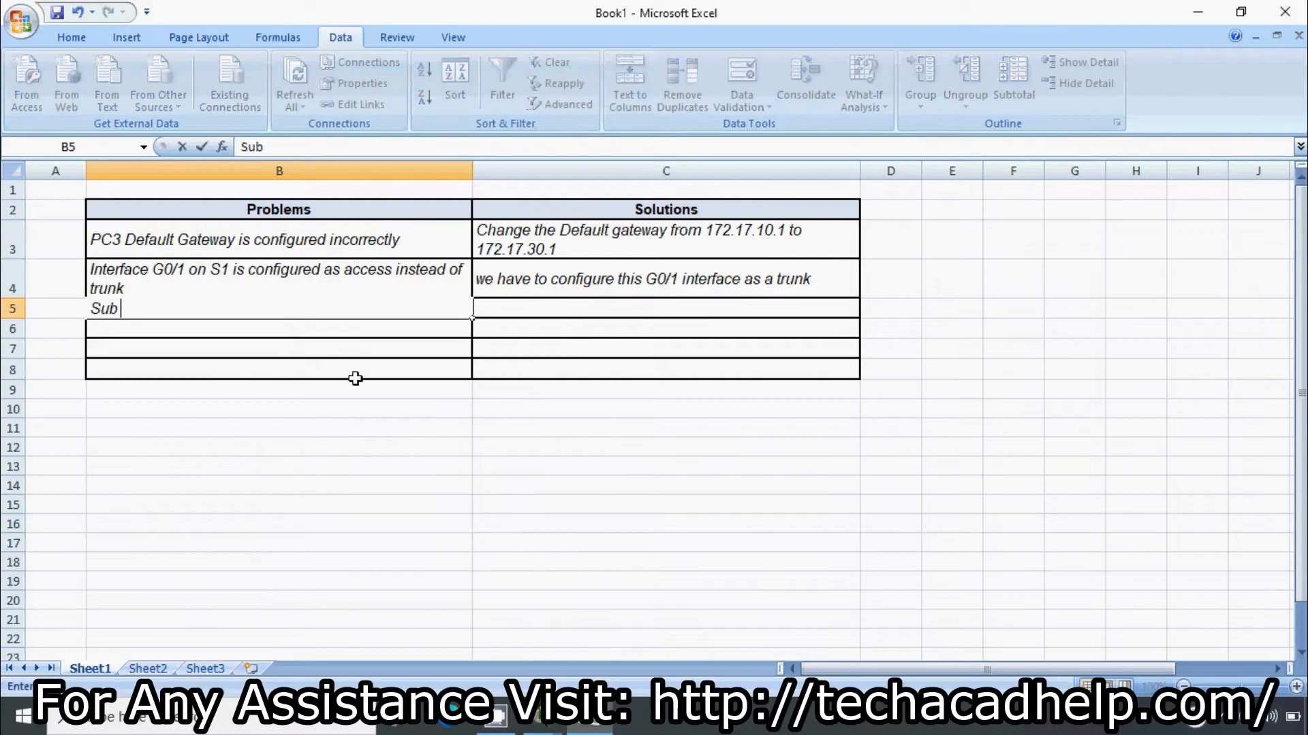
text(interface )
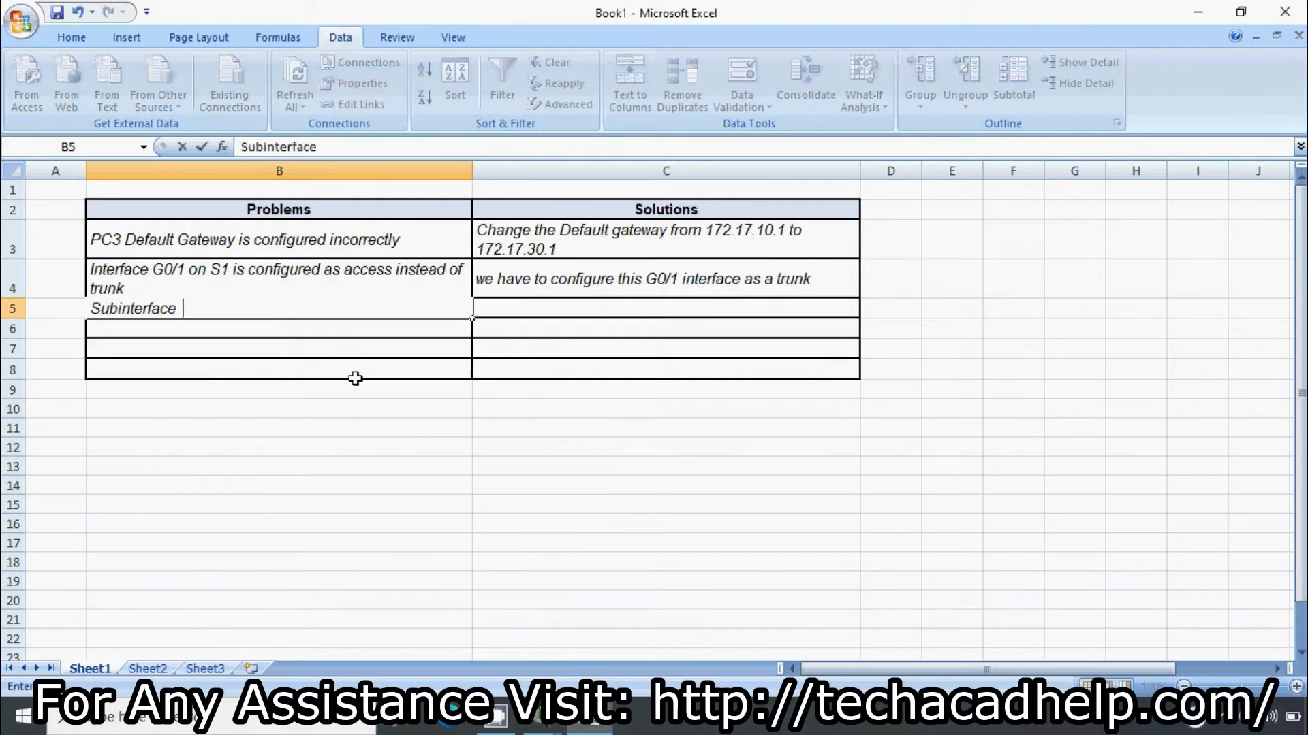
text(is G0/1 )
text(10)
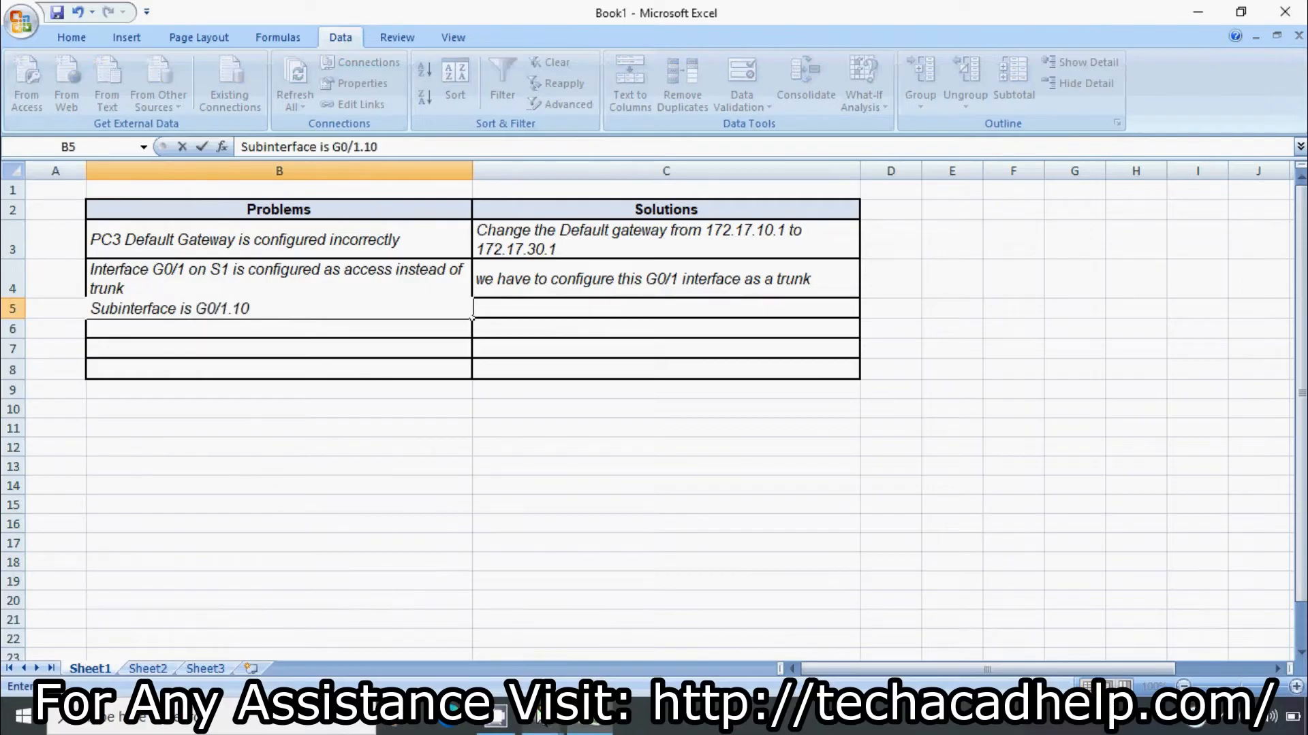
Recheck the interface status on R1 and reword the B5 entry to "Subinterface G0/1.10 is Administratively Down".
mouse_move(542, 720)
click(722, 634)
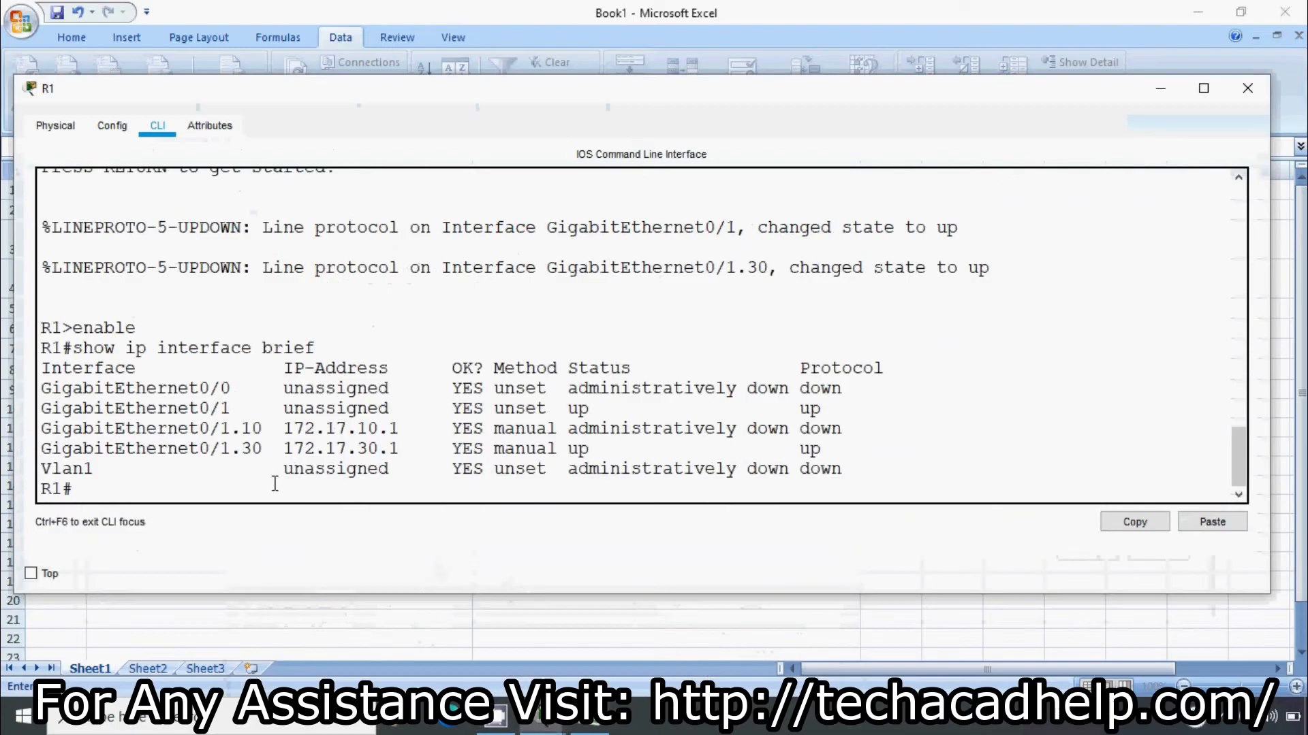
click(1160, 88)
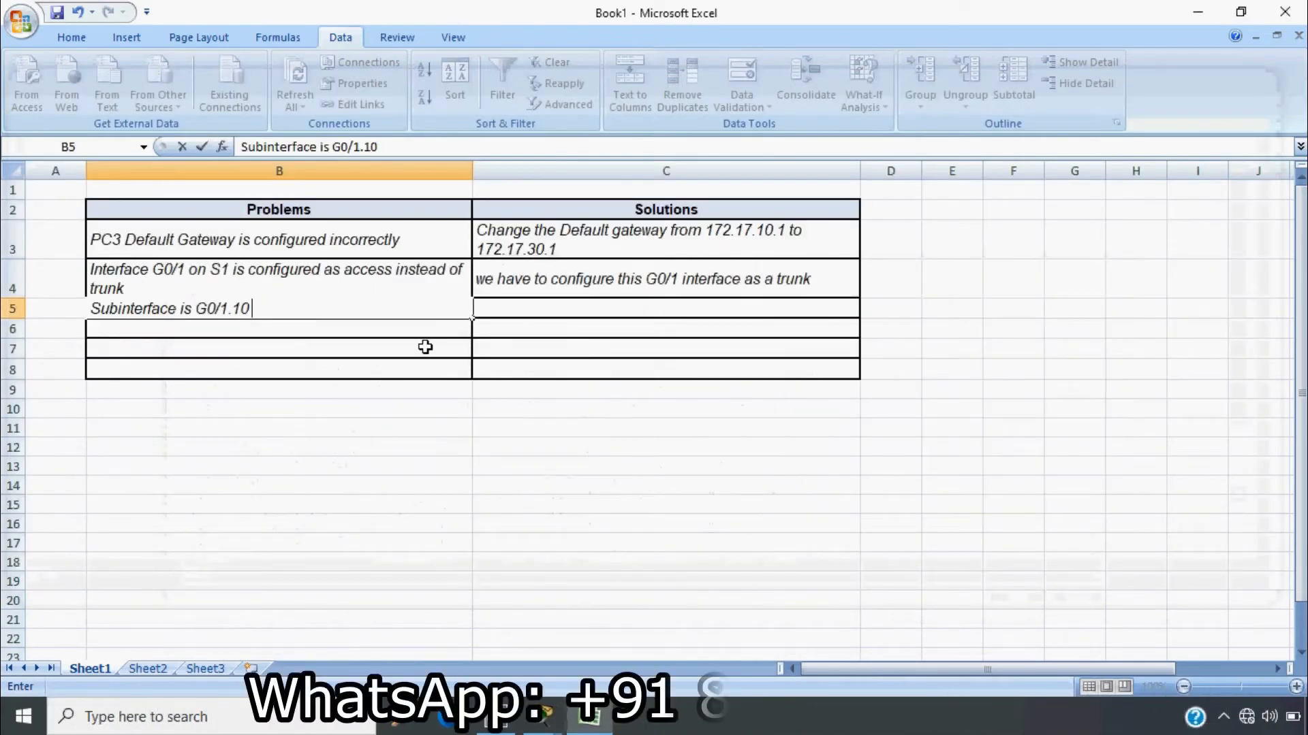
click(194, 309)
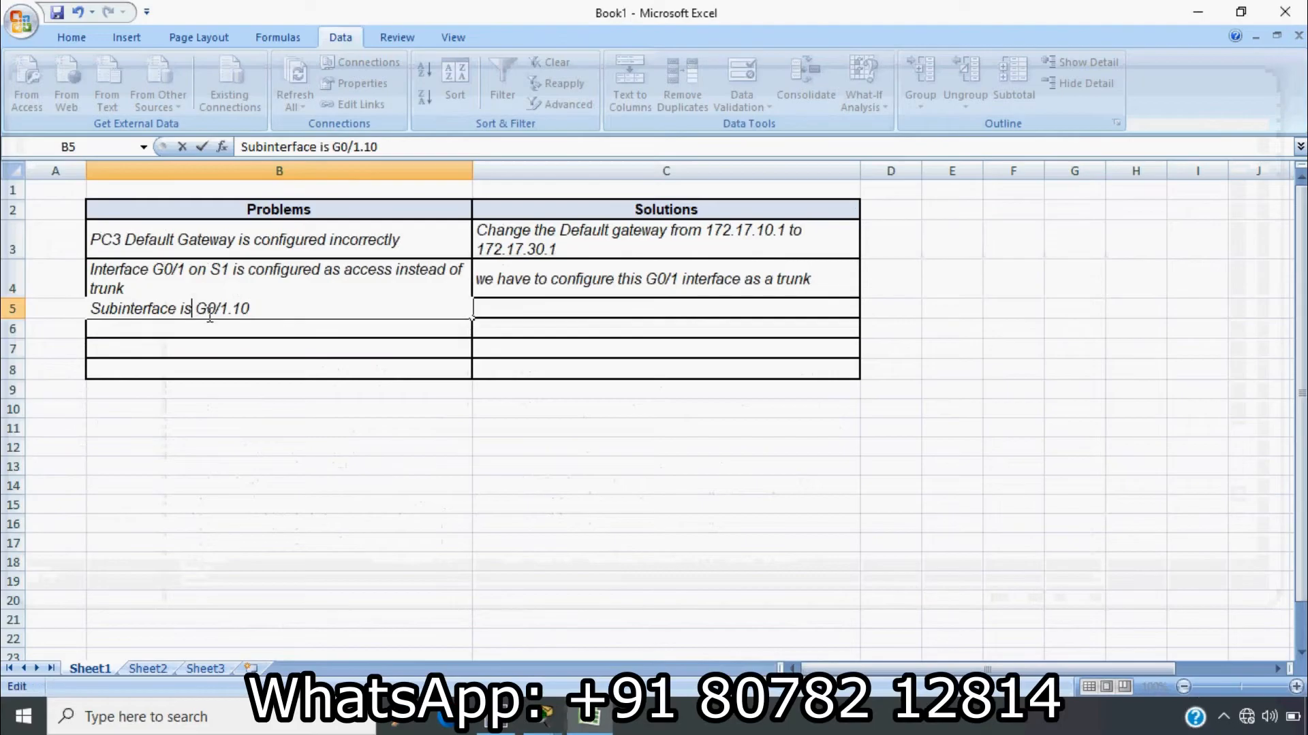
key(BackSpace)
key(BackSpace)
key(BackSpace)
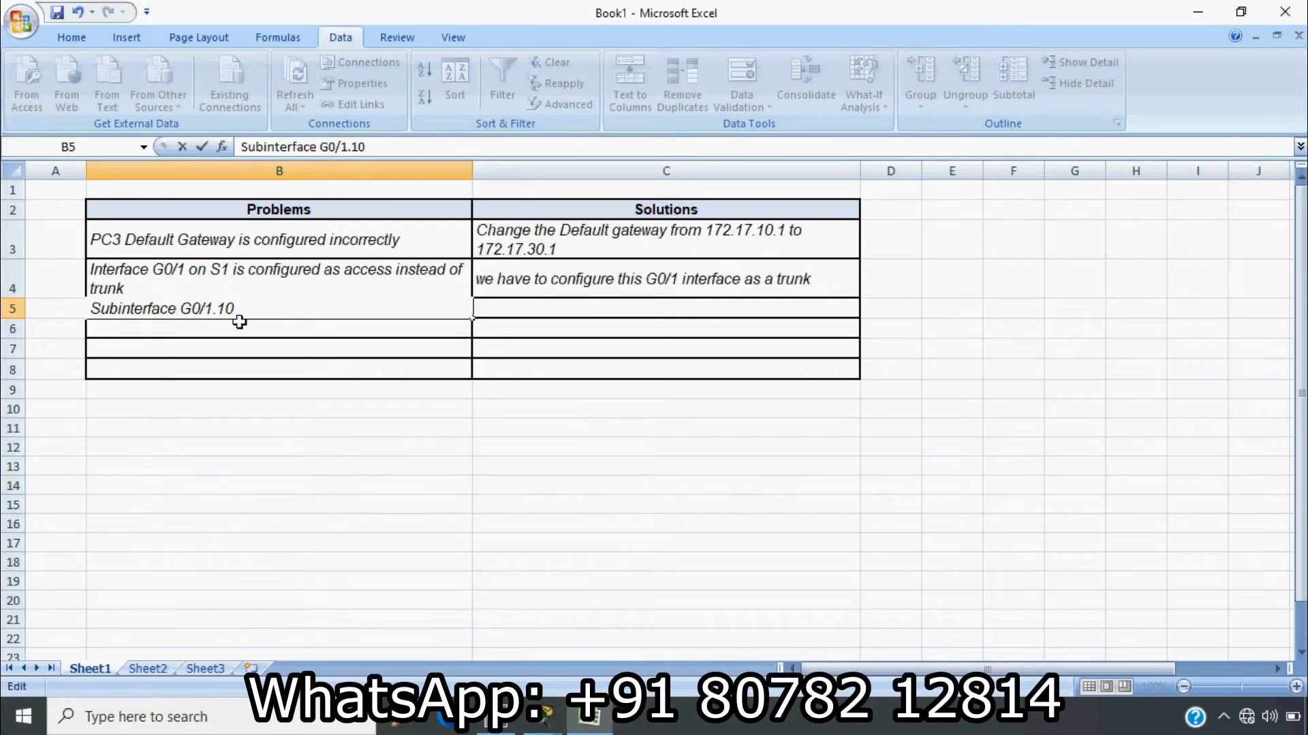
text(is Administrat)
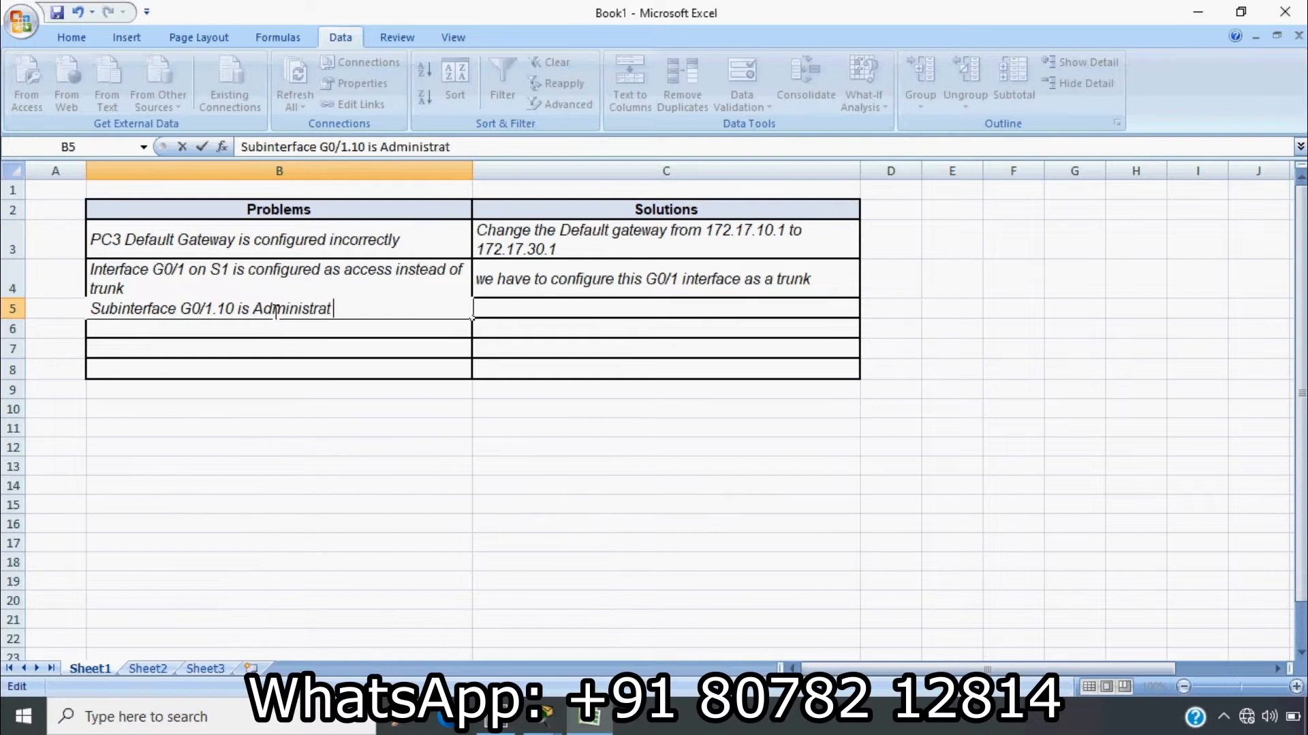
text(ively Down)
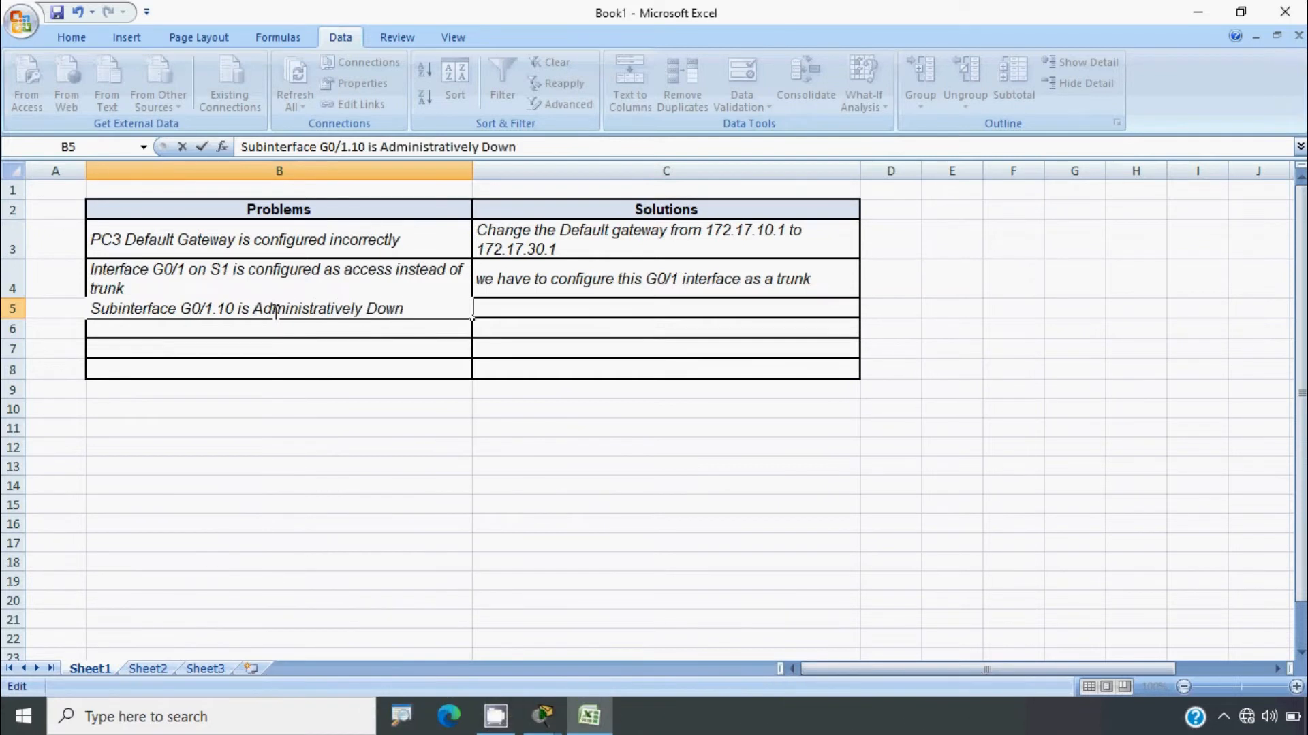
Enter the solution "Give No shutdown command for this Subinterface G0/1.10" in cell C5.
click(485, 303)
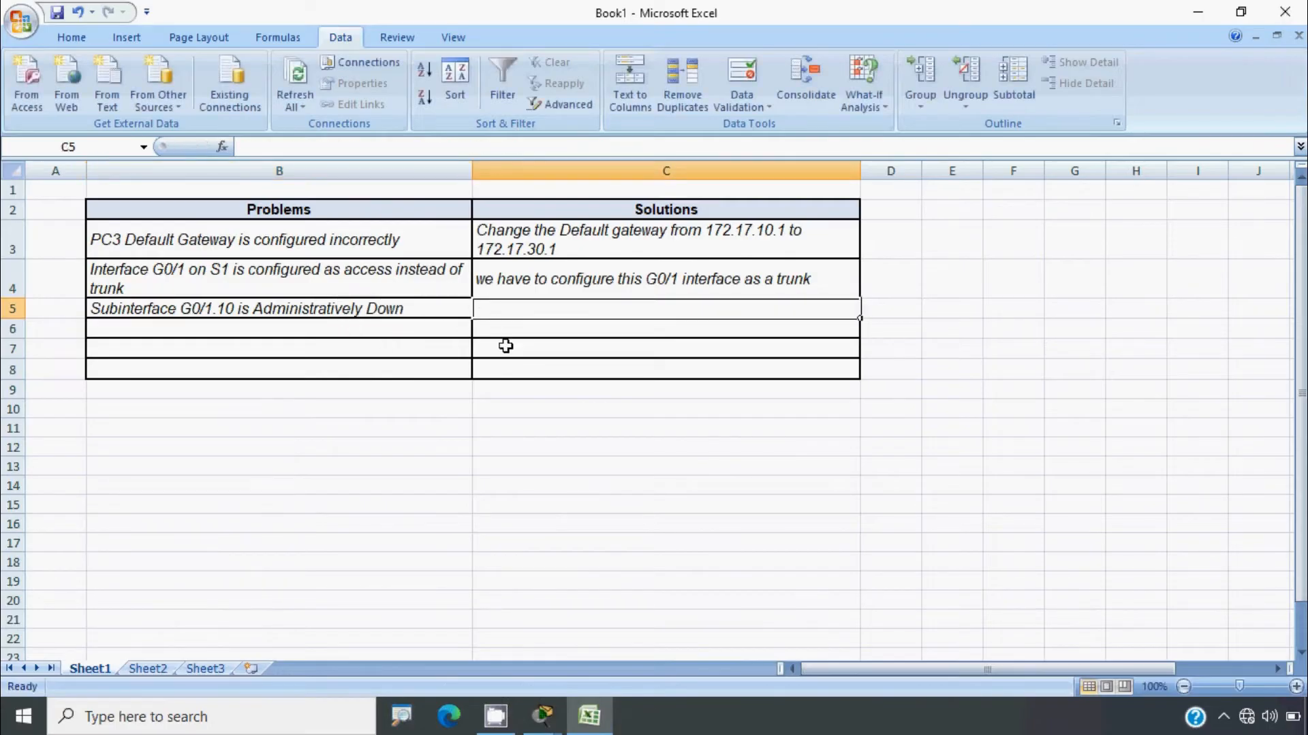
text(Give N)
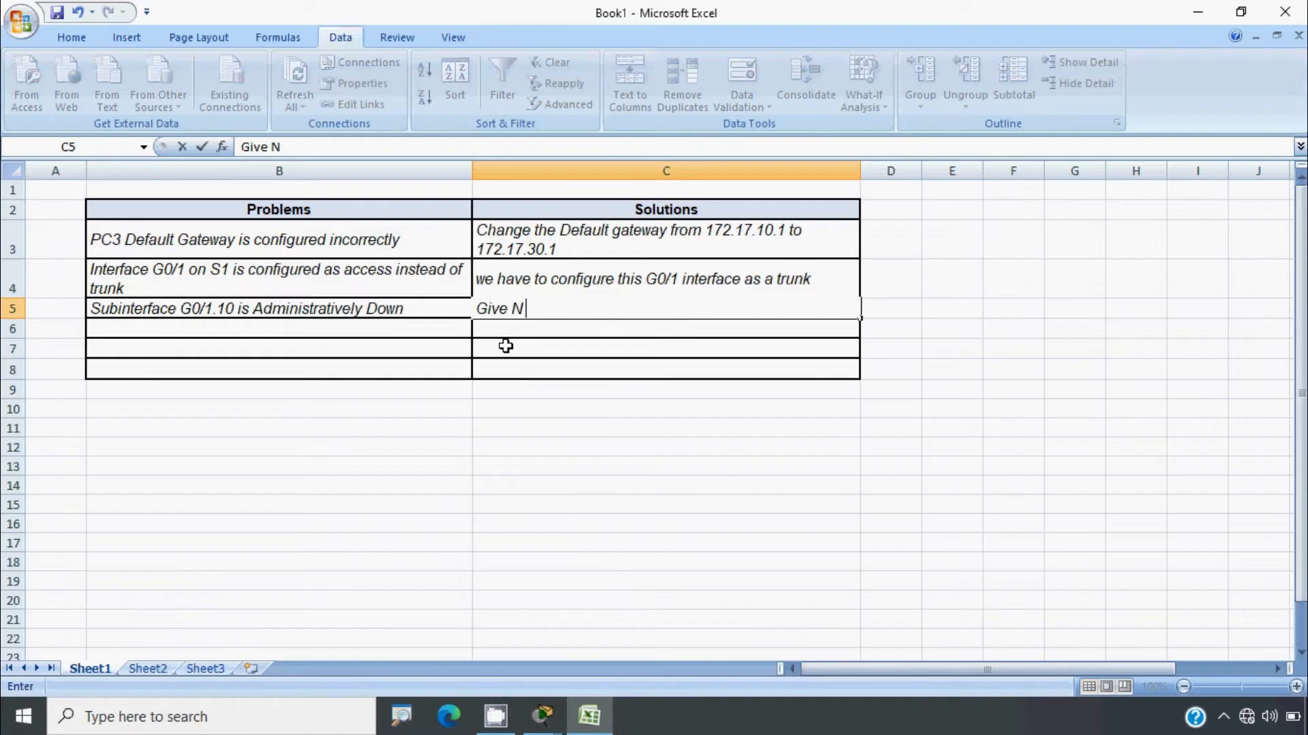
text(o shutdown )
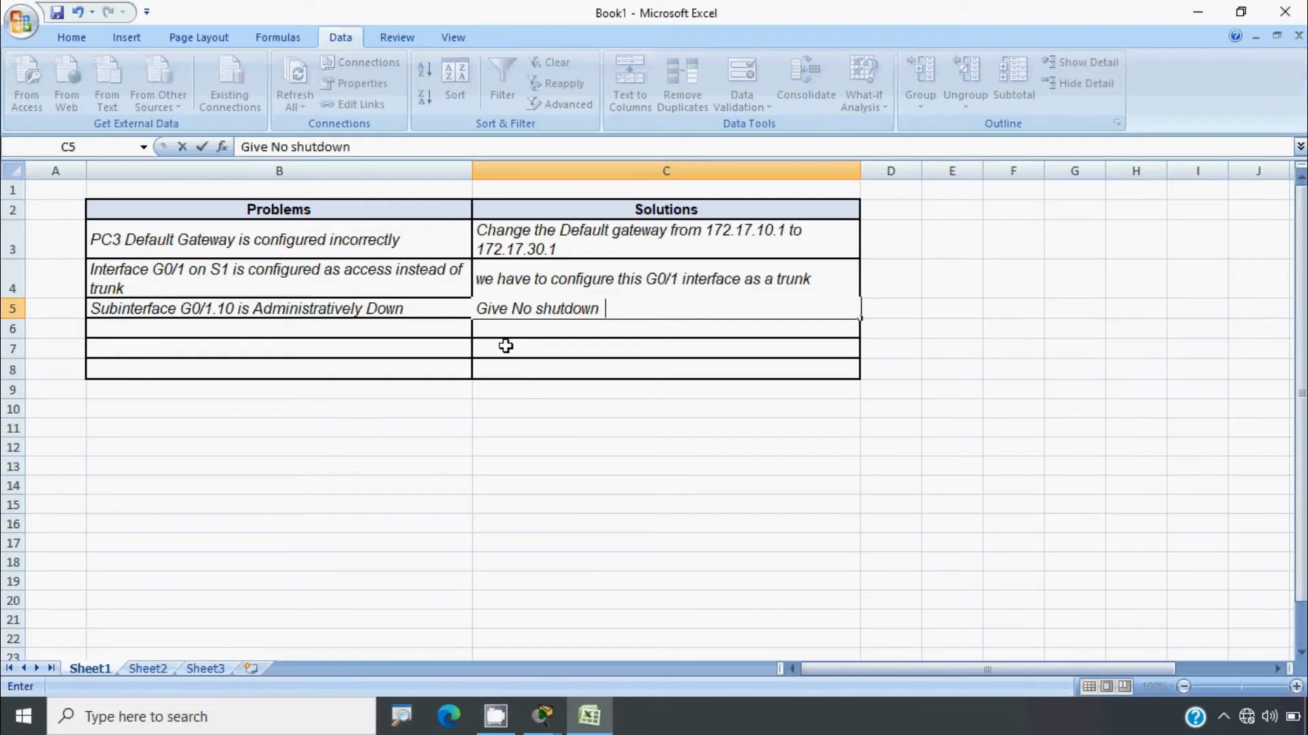
text(command)
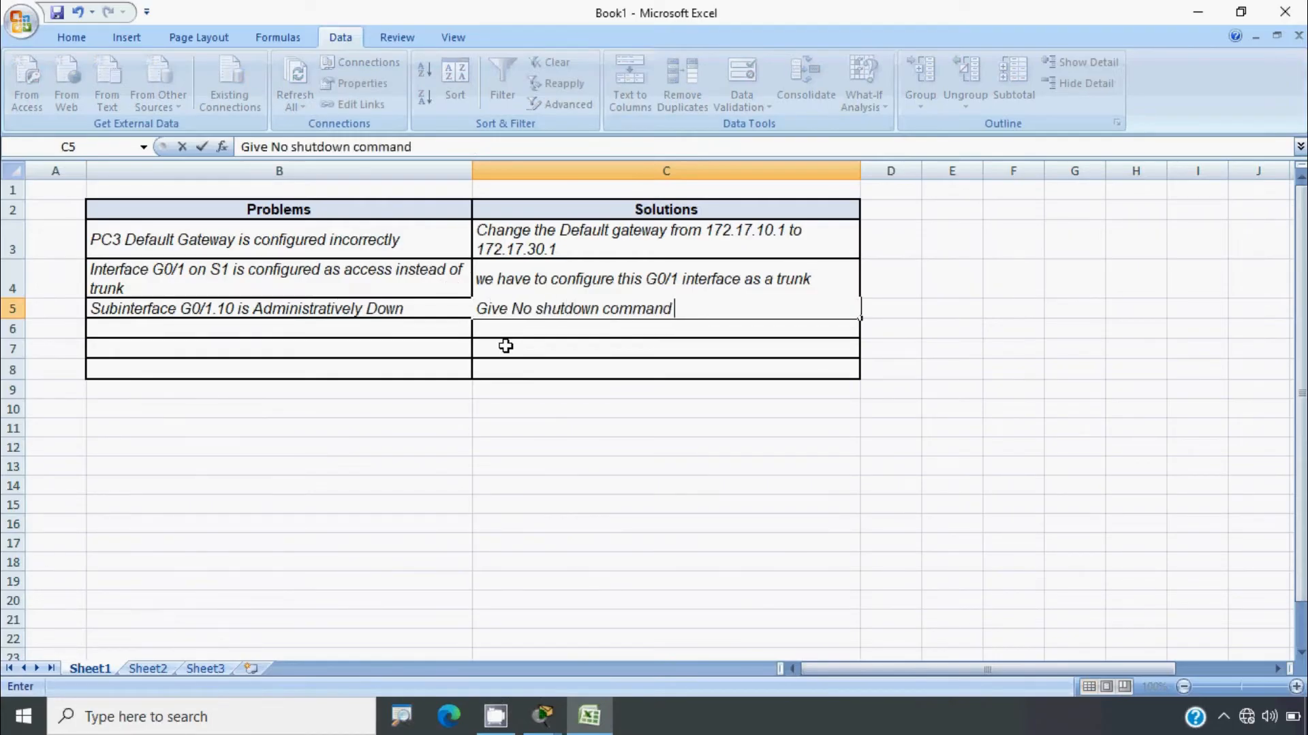
text( for this S)
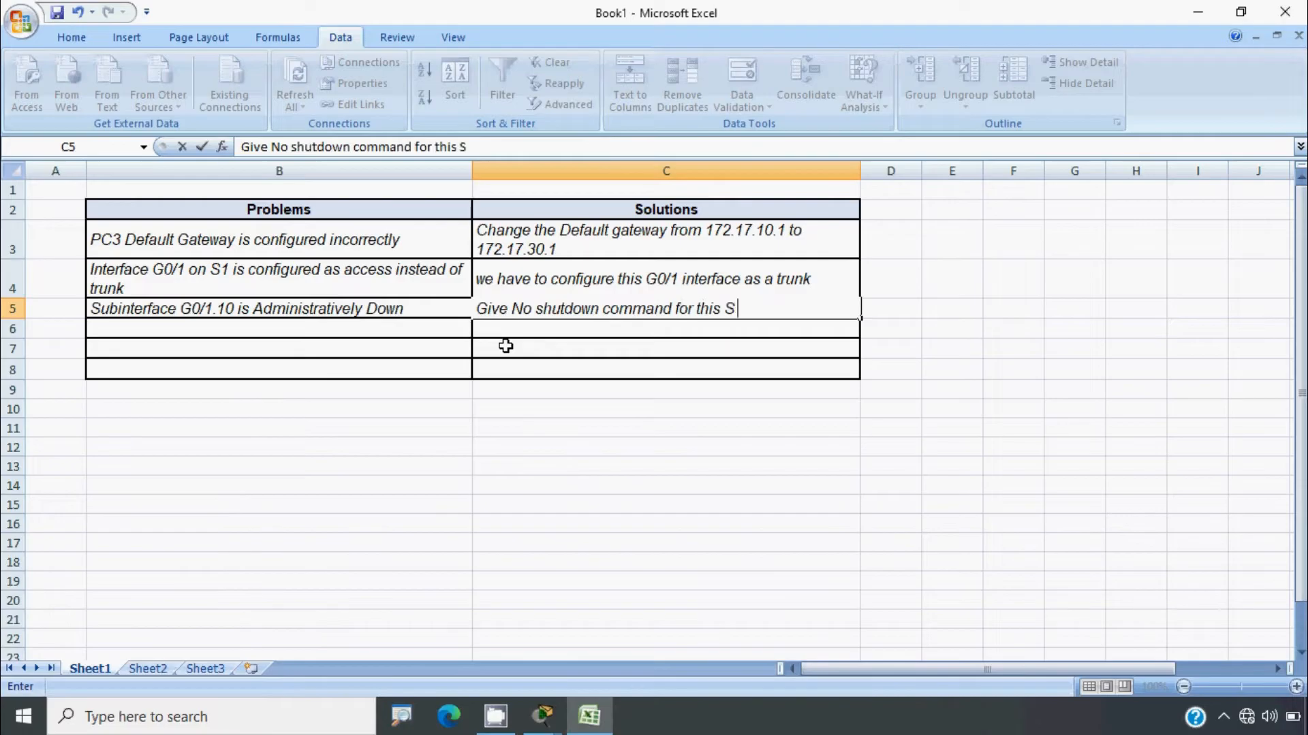
text(ubinterfac)
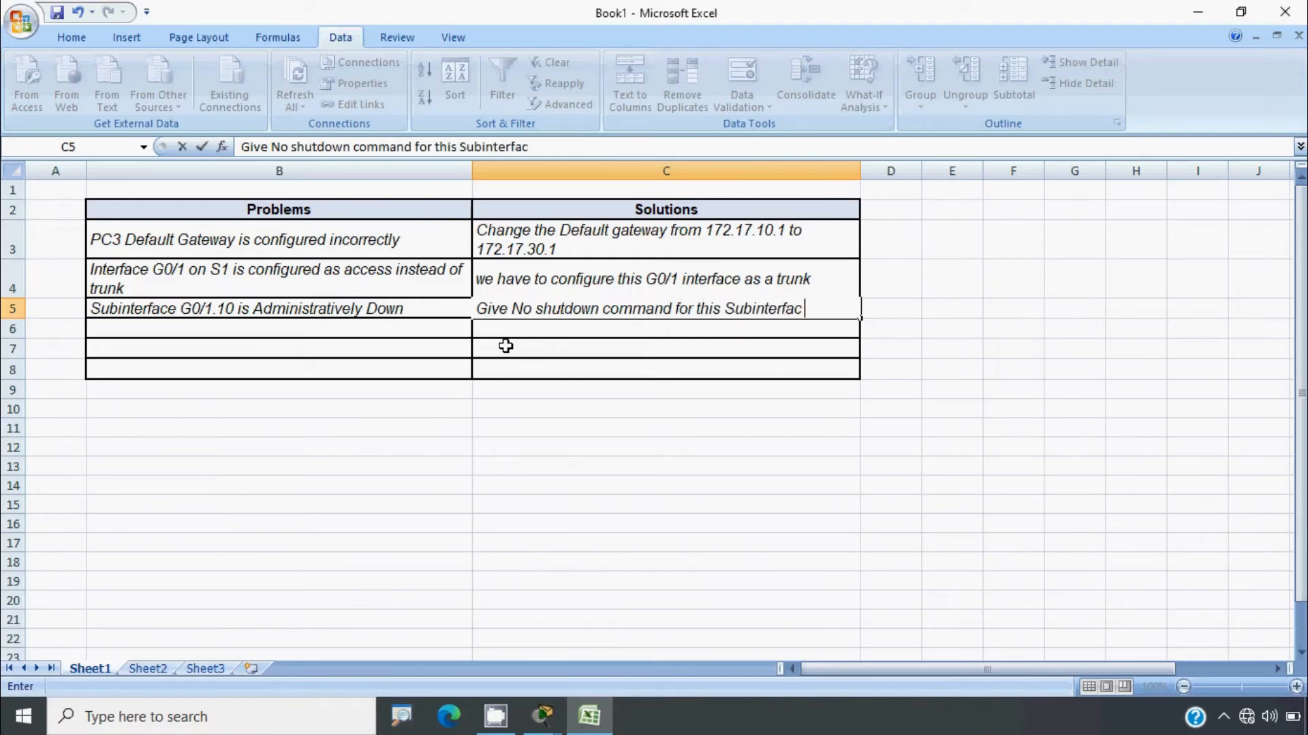
text(e G0/1.10)
key(Return)
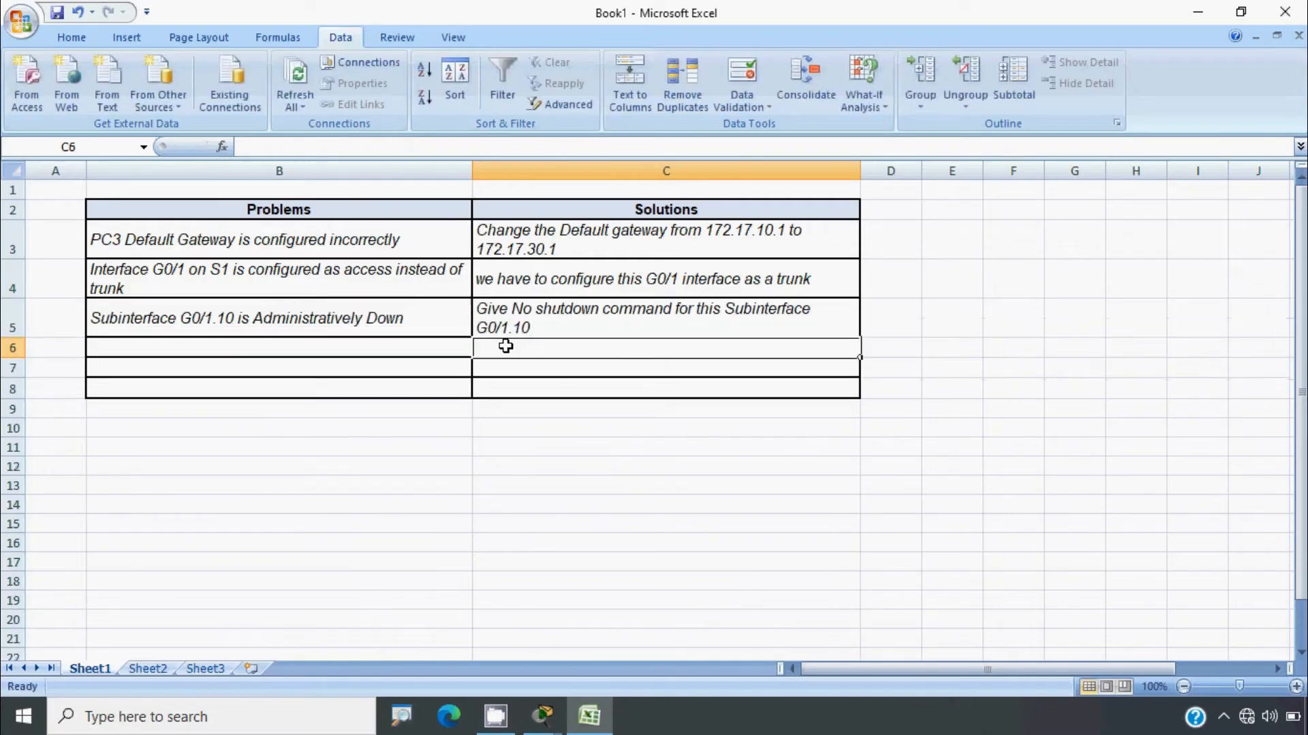
Return to Packet Tracer and review G0/1.10's IP address on R1 and the activity's suggested show command for that subinterface.
click(488, 386)
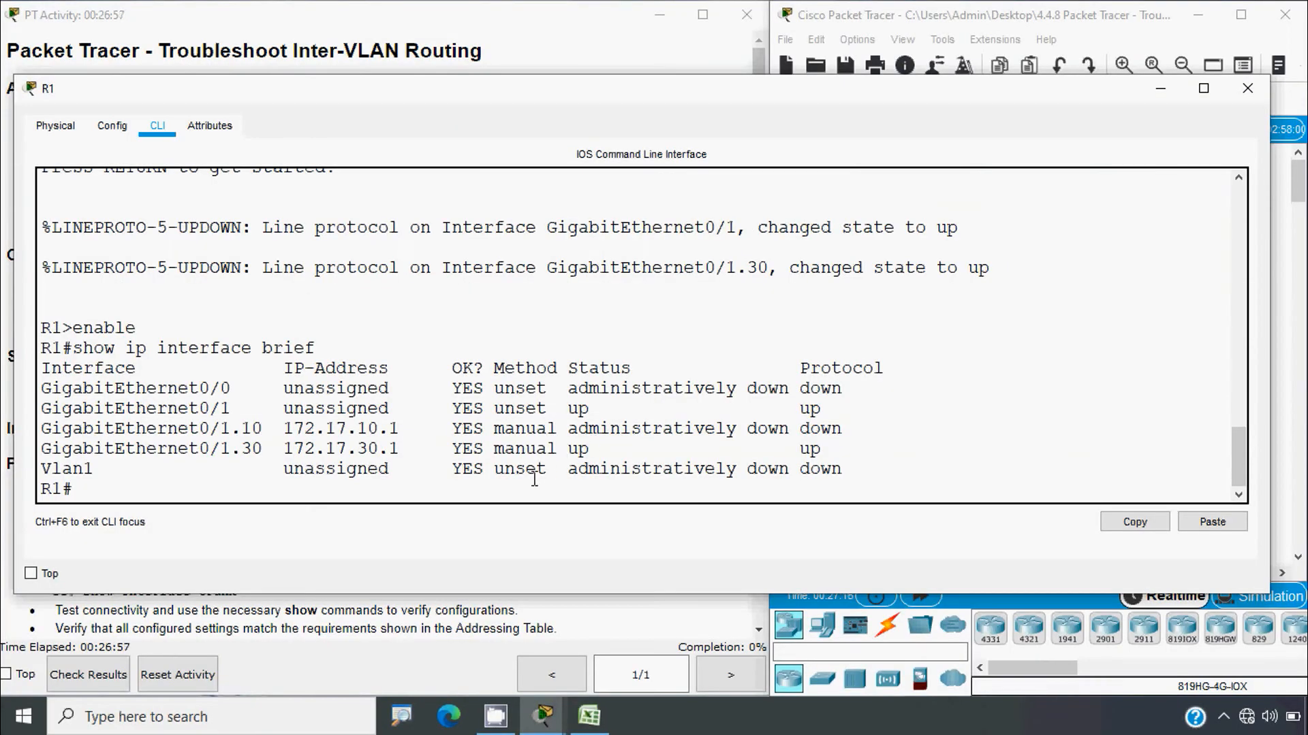
drag(406, 434, 271, 436)
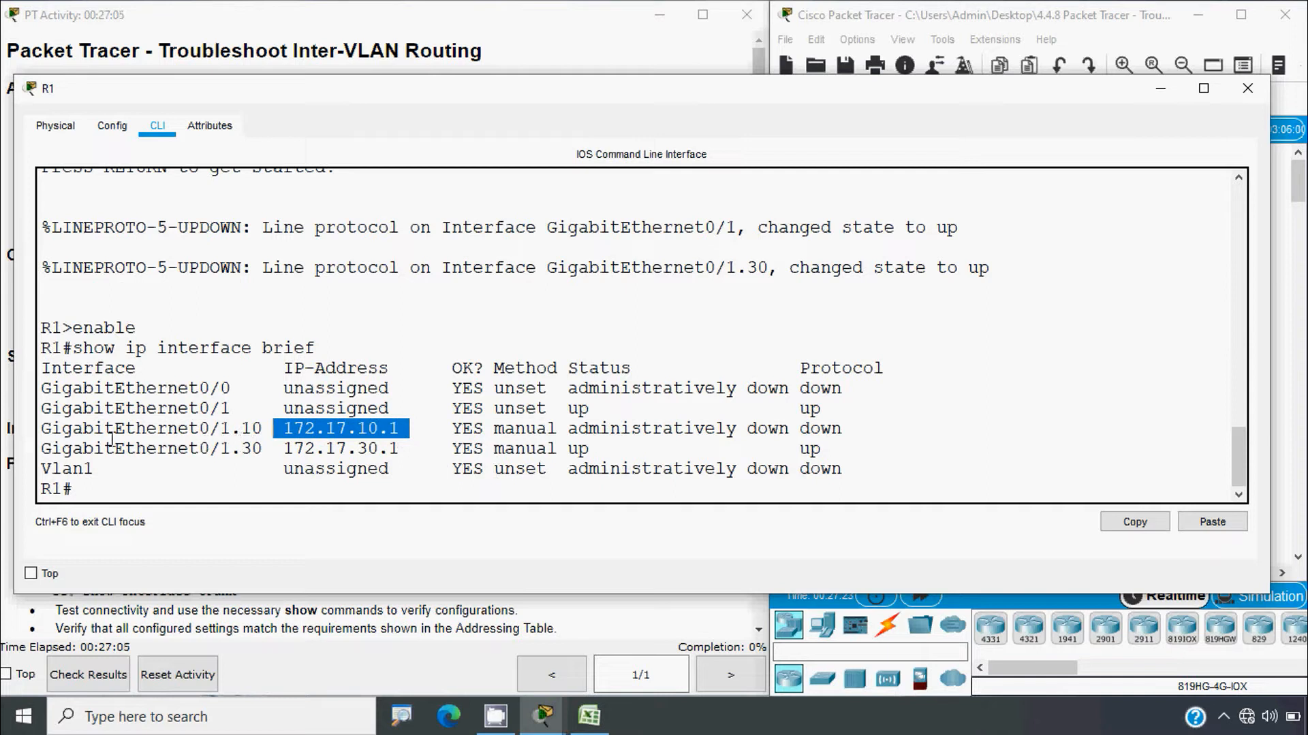
click(152, 492)
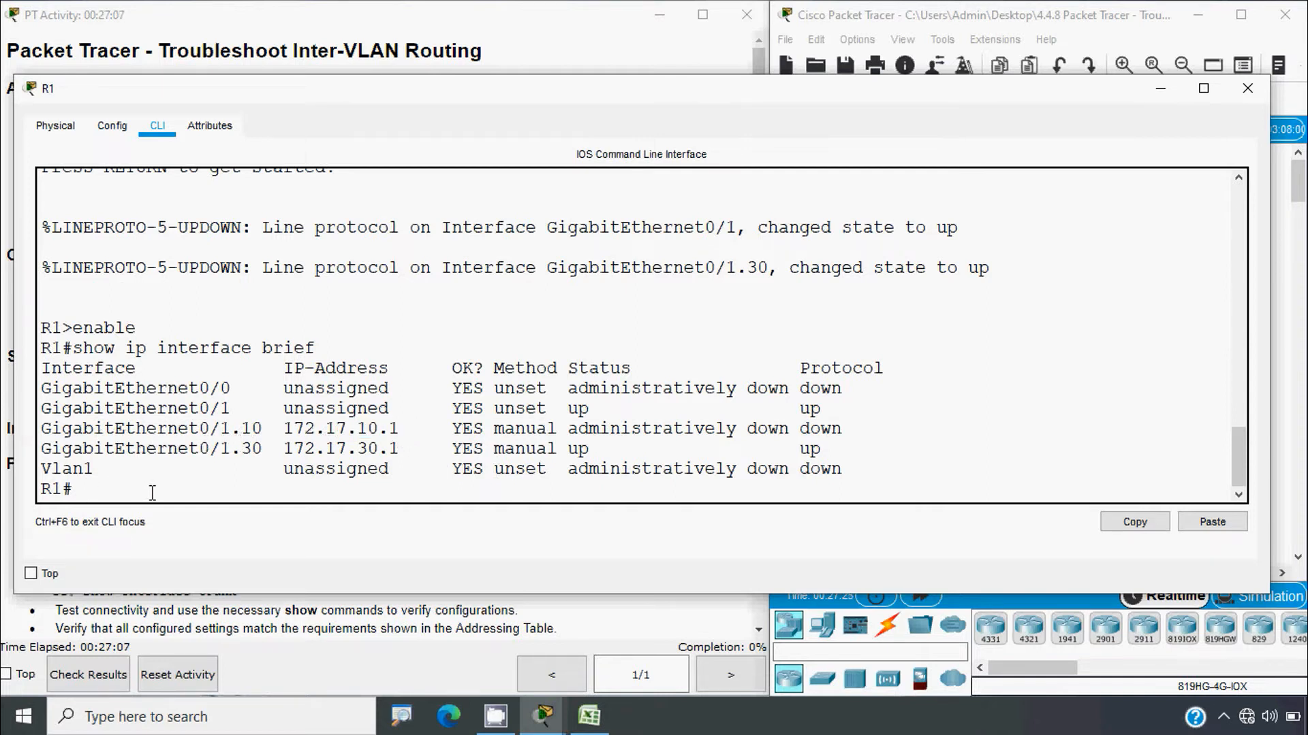
click(228, 607)
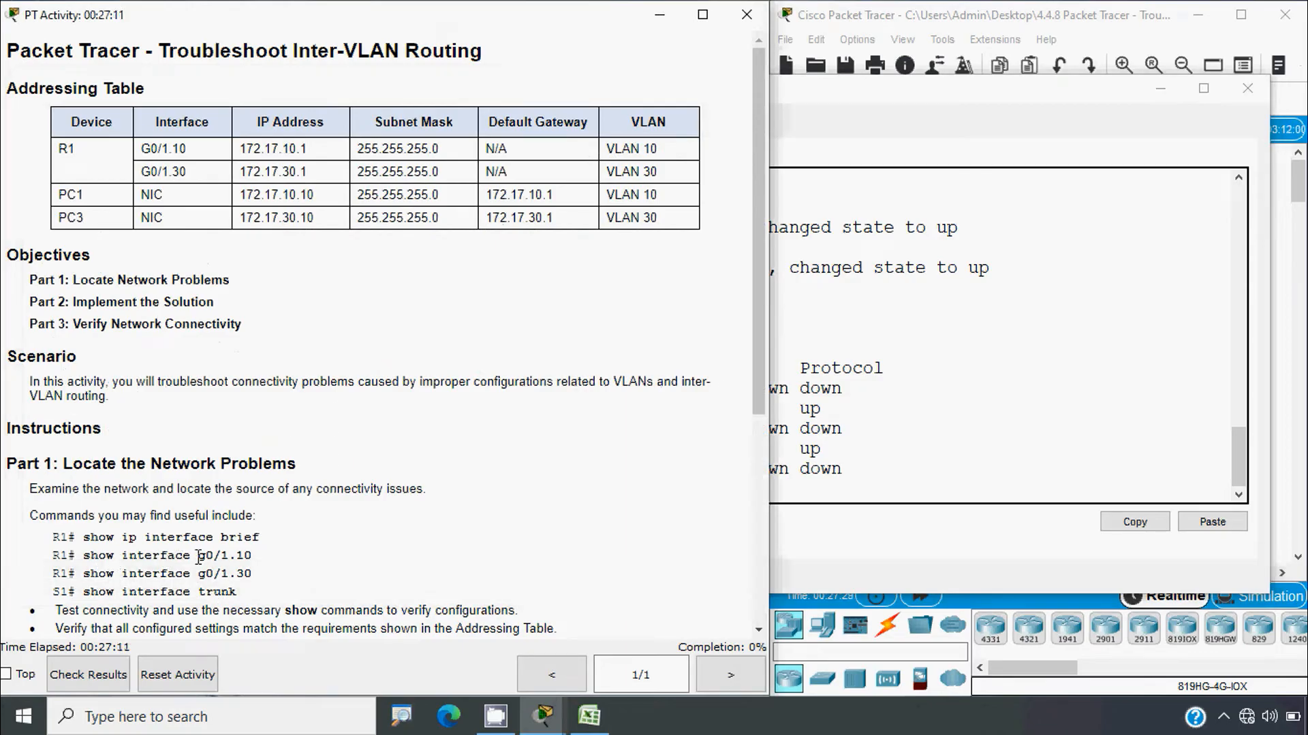
drag(201, 556, 253, 556)
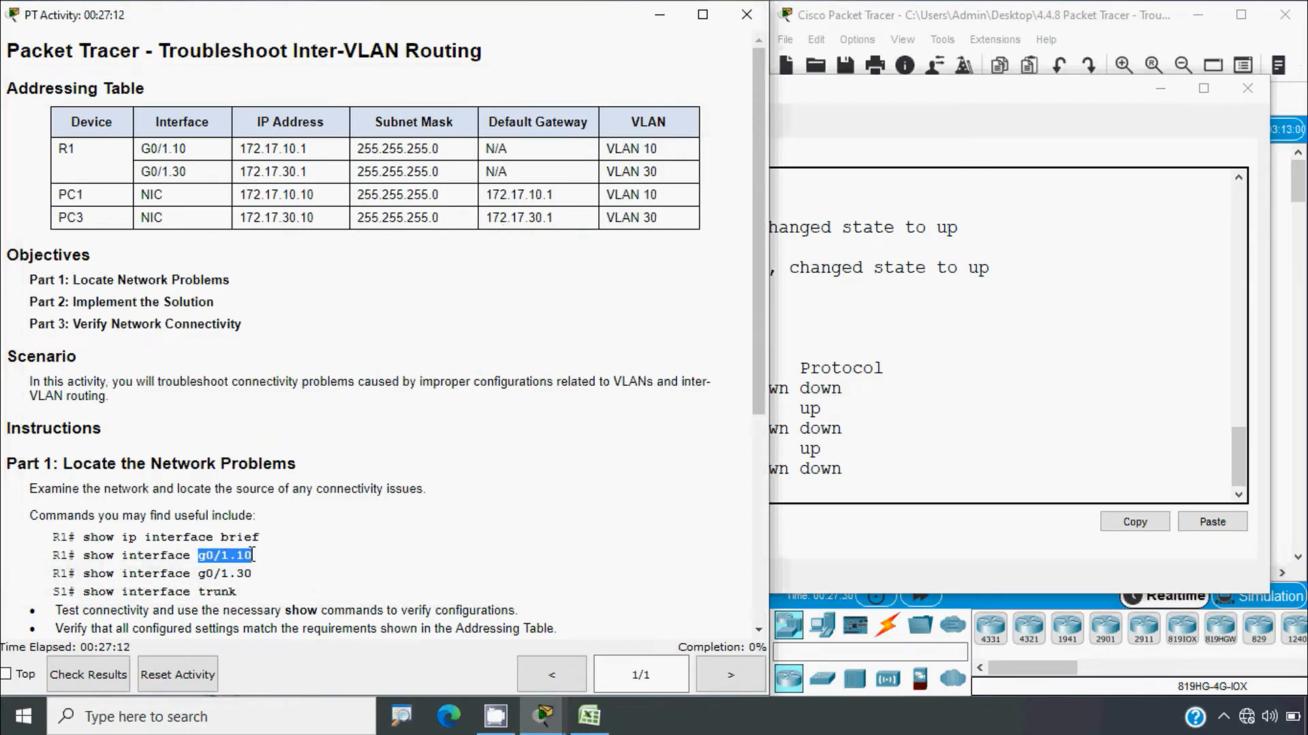
Run show interface g0/1.10 in R1's command line.
click(797, 498)
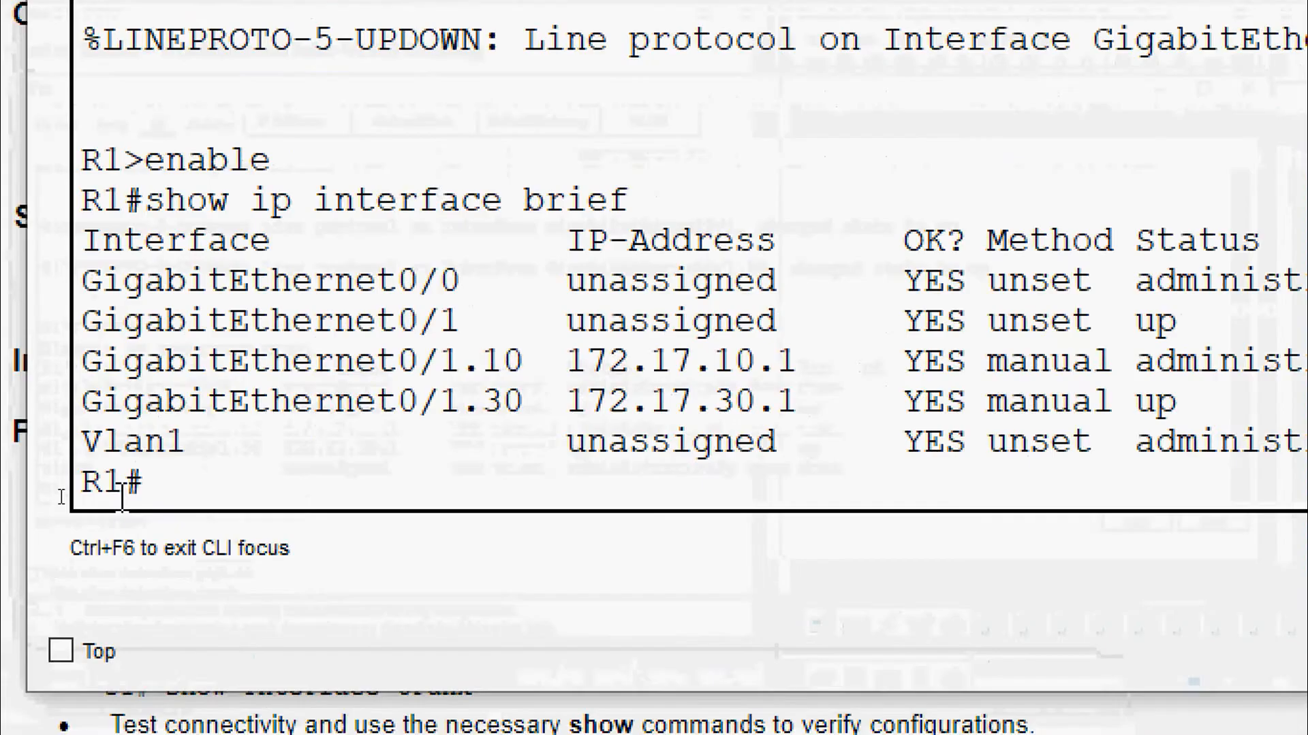
text(show)
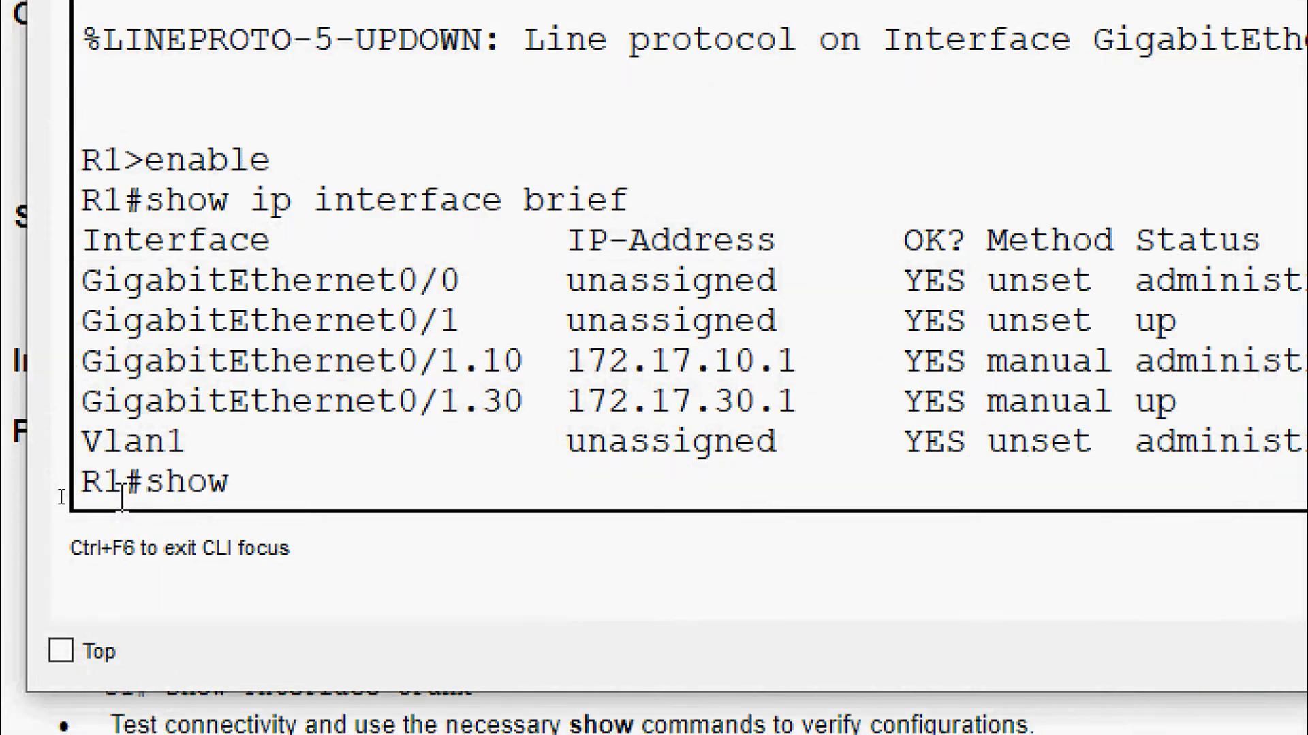
text( interface )
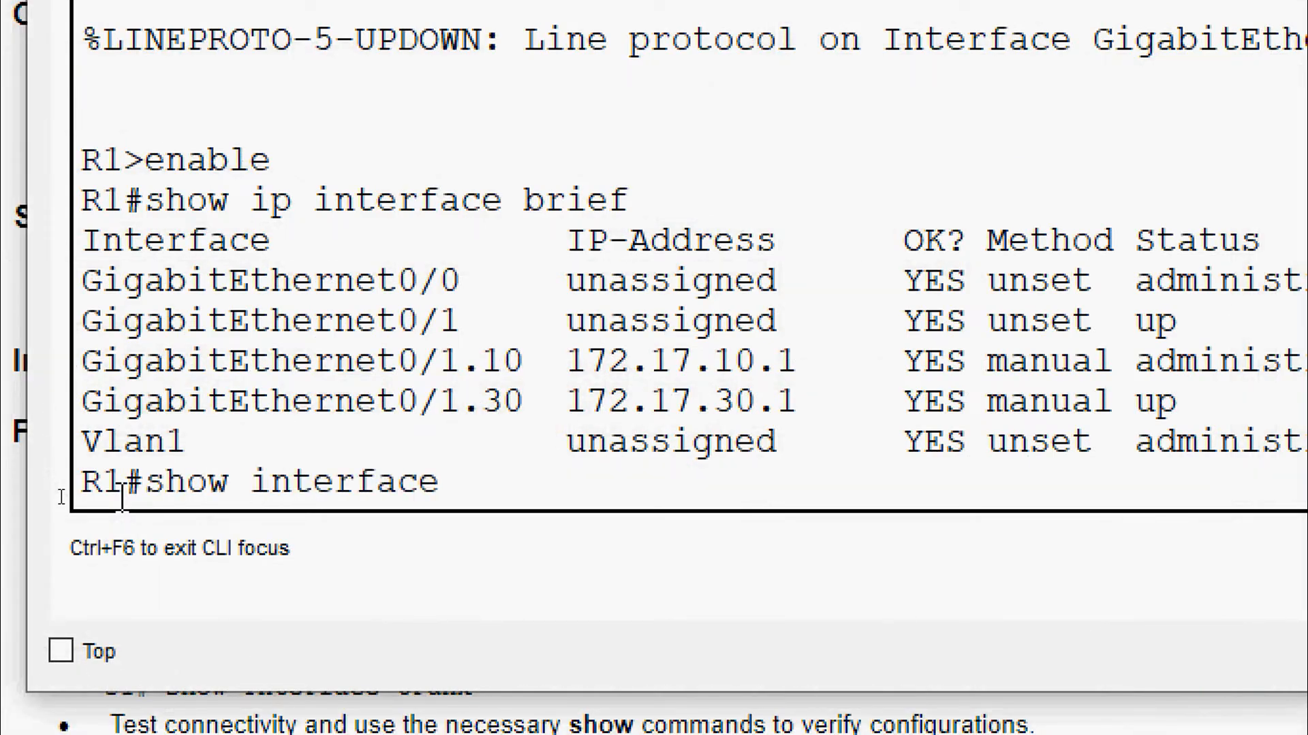
text(g0/1.10)
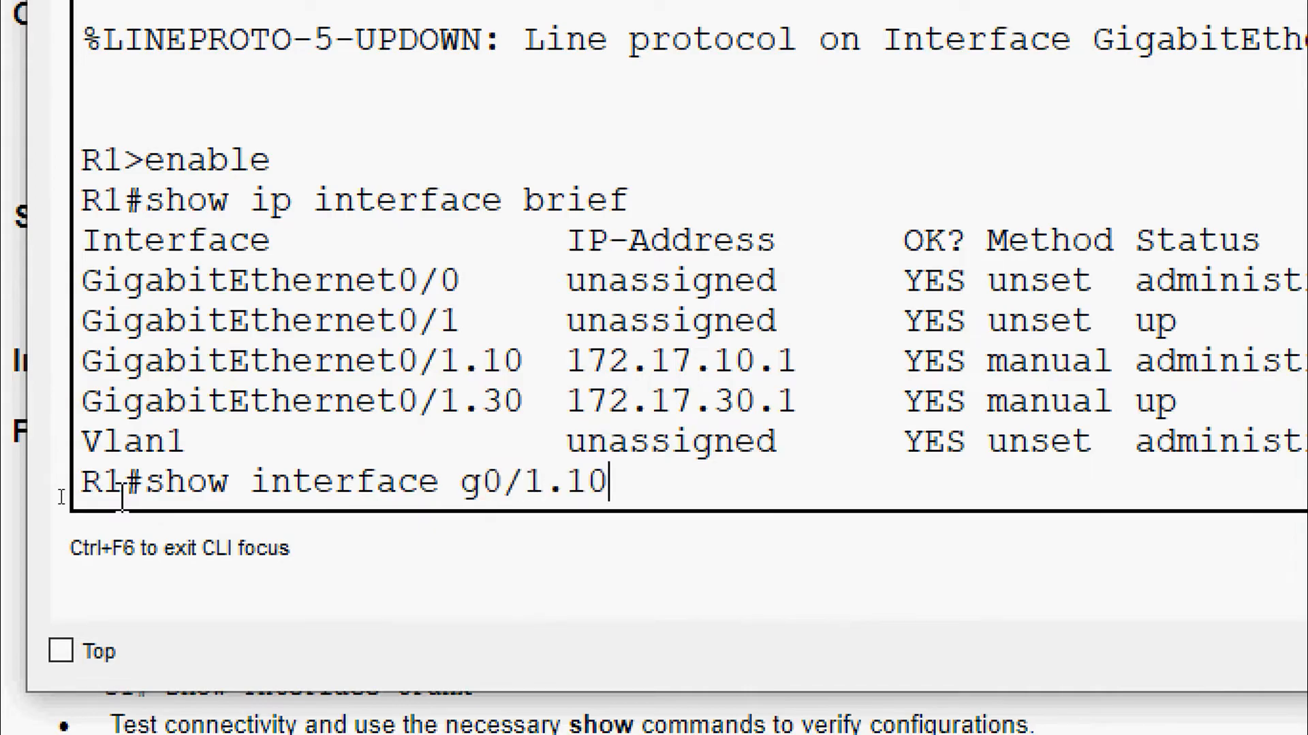
key(Return)
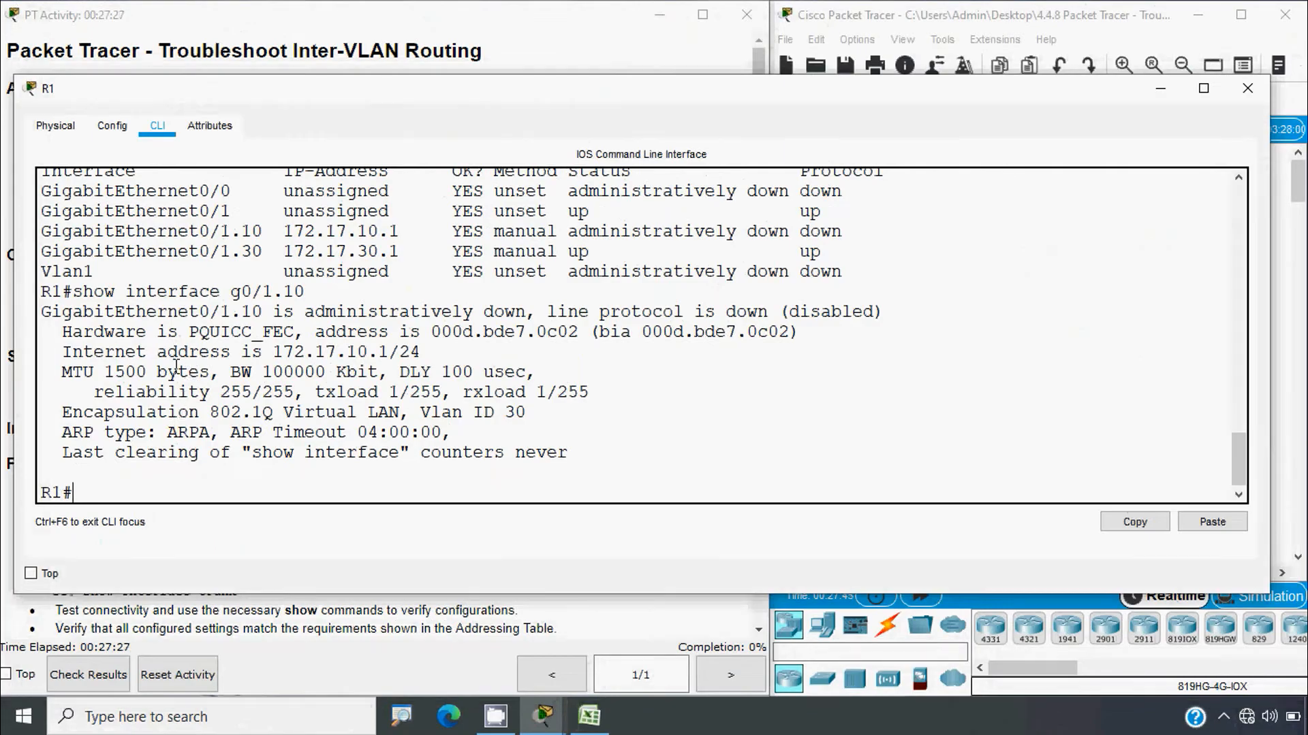
Examine the status, line protocol and Internet address of subinterface G0/1.10 in the command output.
scroll(176, 365, up, 1)
scroll(177, 366, down, 1)
drag(41, 312, 842, 319)
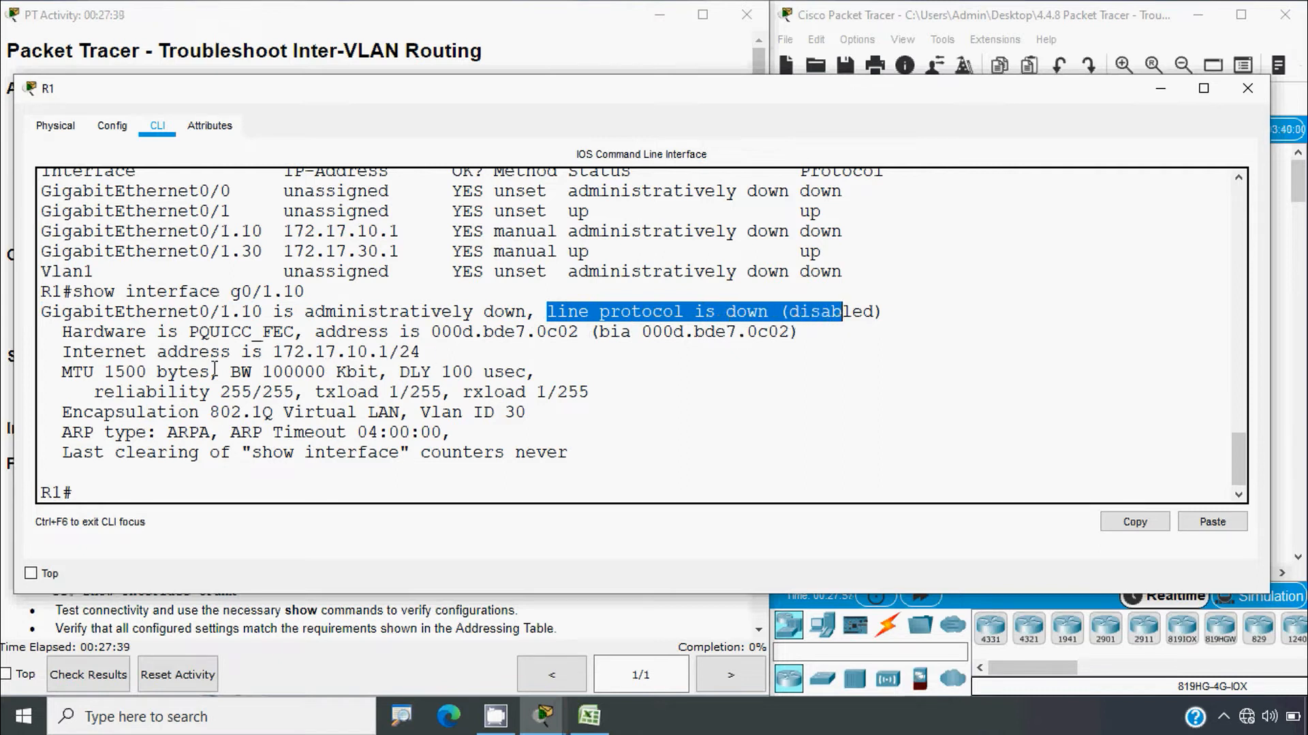
drag(65, 352, 219, 352)
click(359, 356)
click(240, 404)
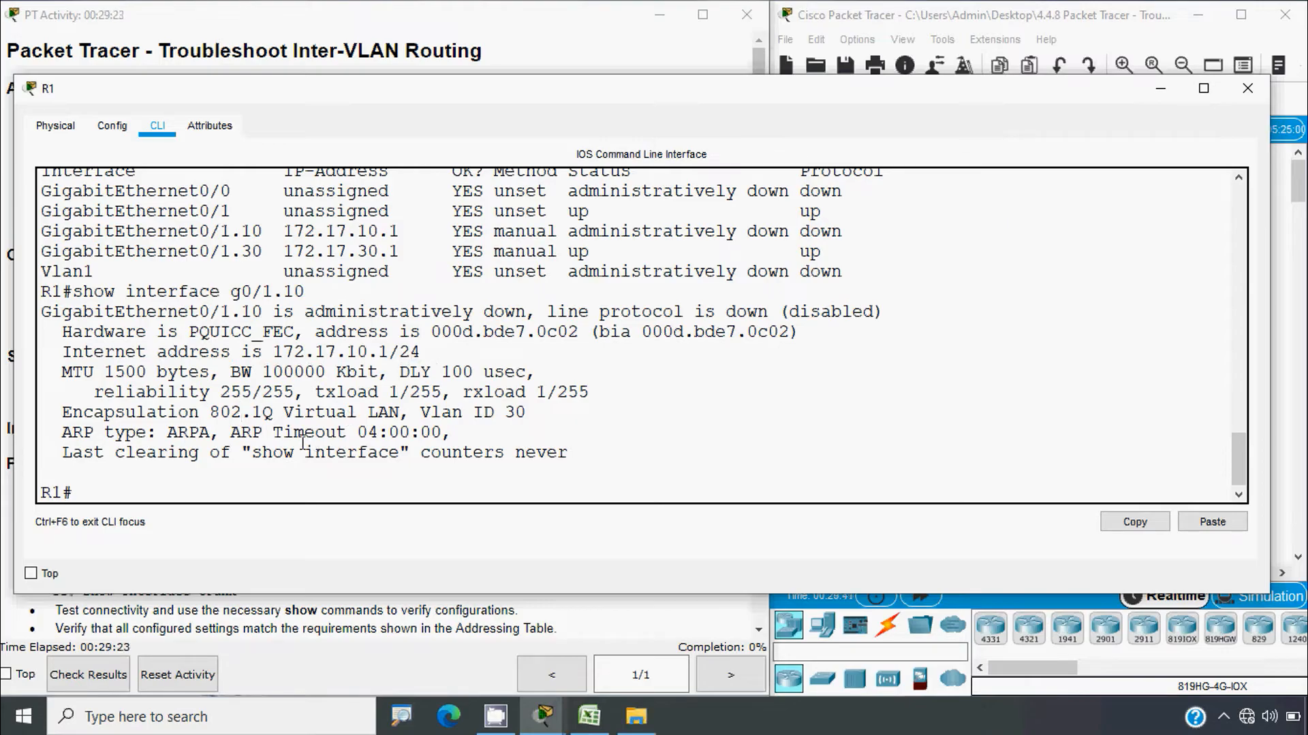
Check the 802.1Q encapsulation VLAN ID of G0/1.10 against the VLANs labelled in the network topology.
drag(63, 412, 529, 412)
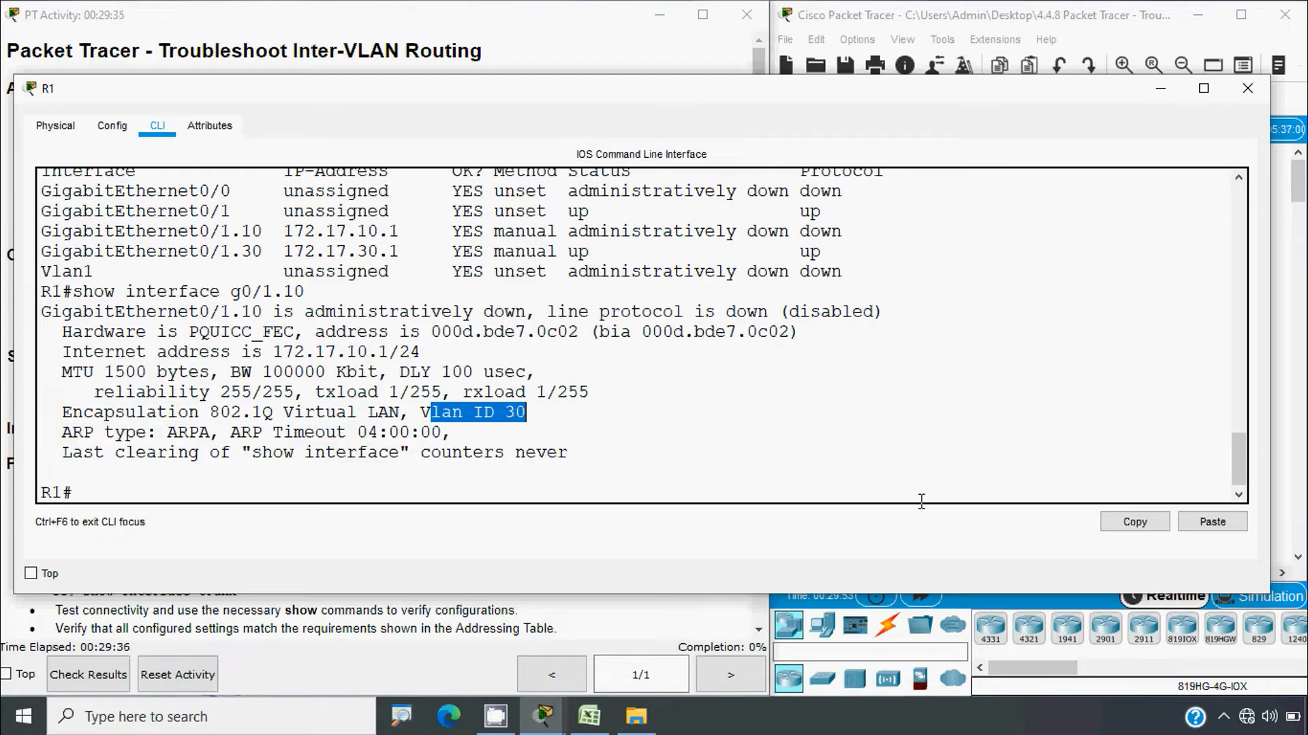
click(980, 13)
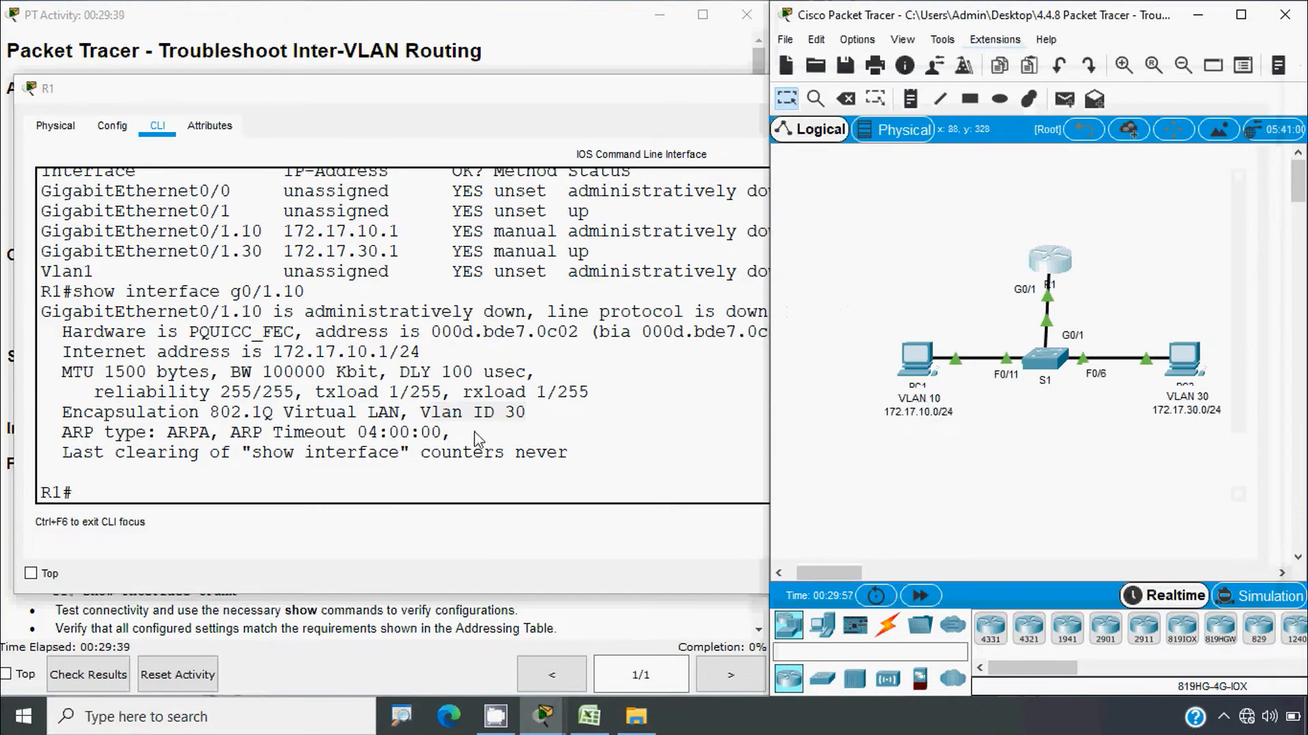
click(419, 432)
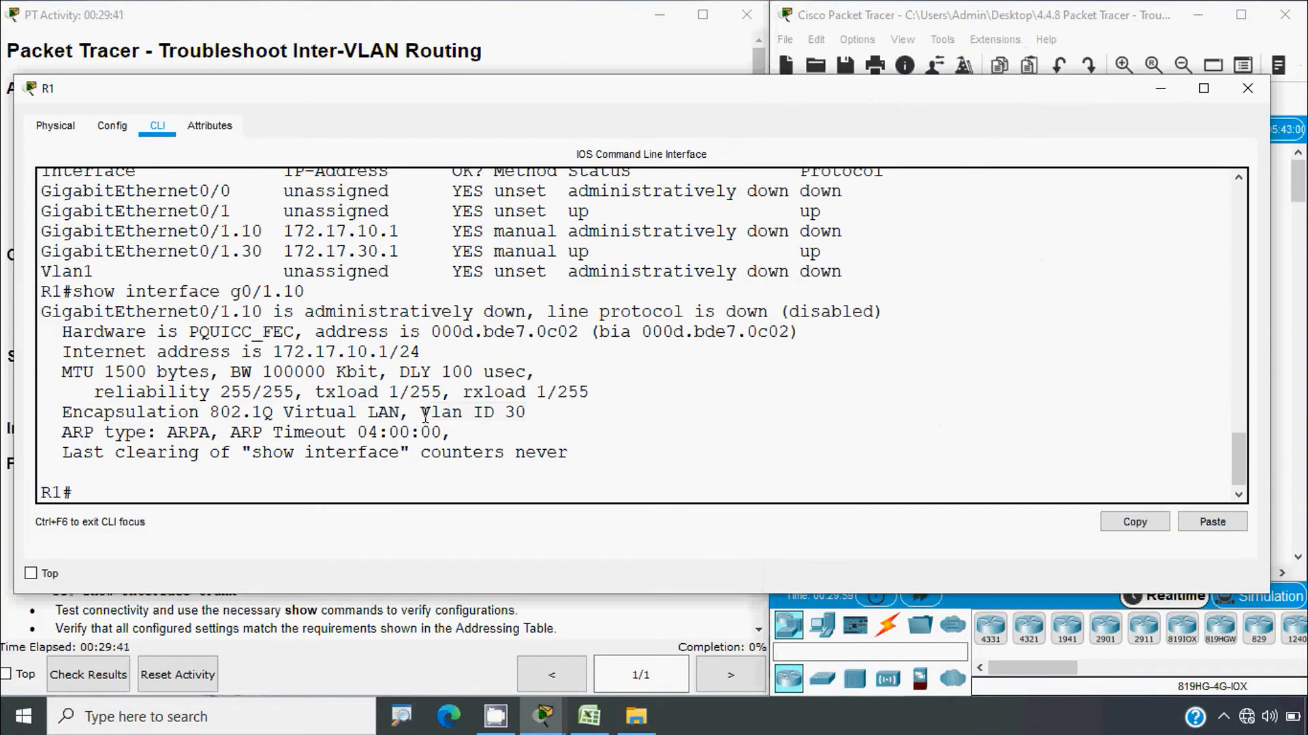
drag(421, 412, 495, 412)
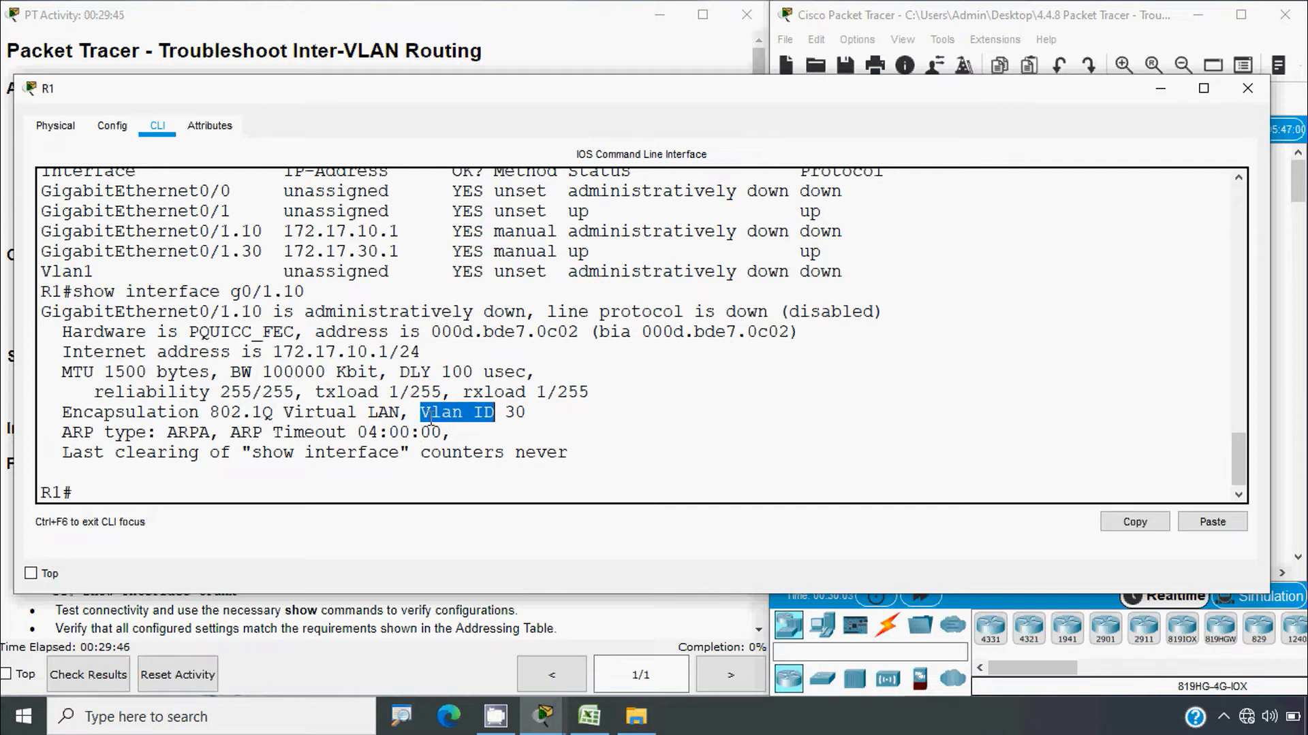
click(498, 414)
drag(524, 414, 506, 415)
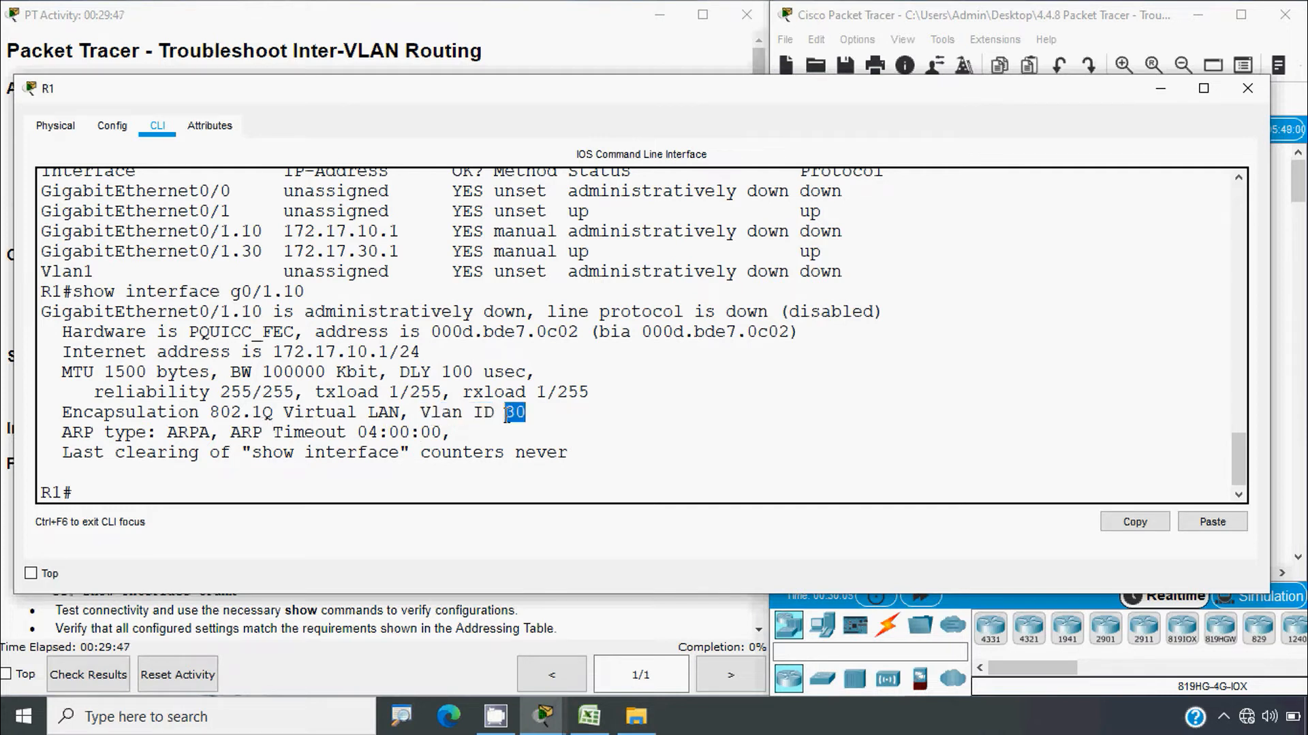
Run show interface g0/1.30 in R1's command line.
click(524, 414)
text(show )
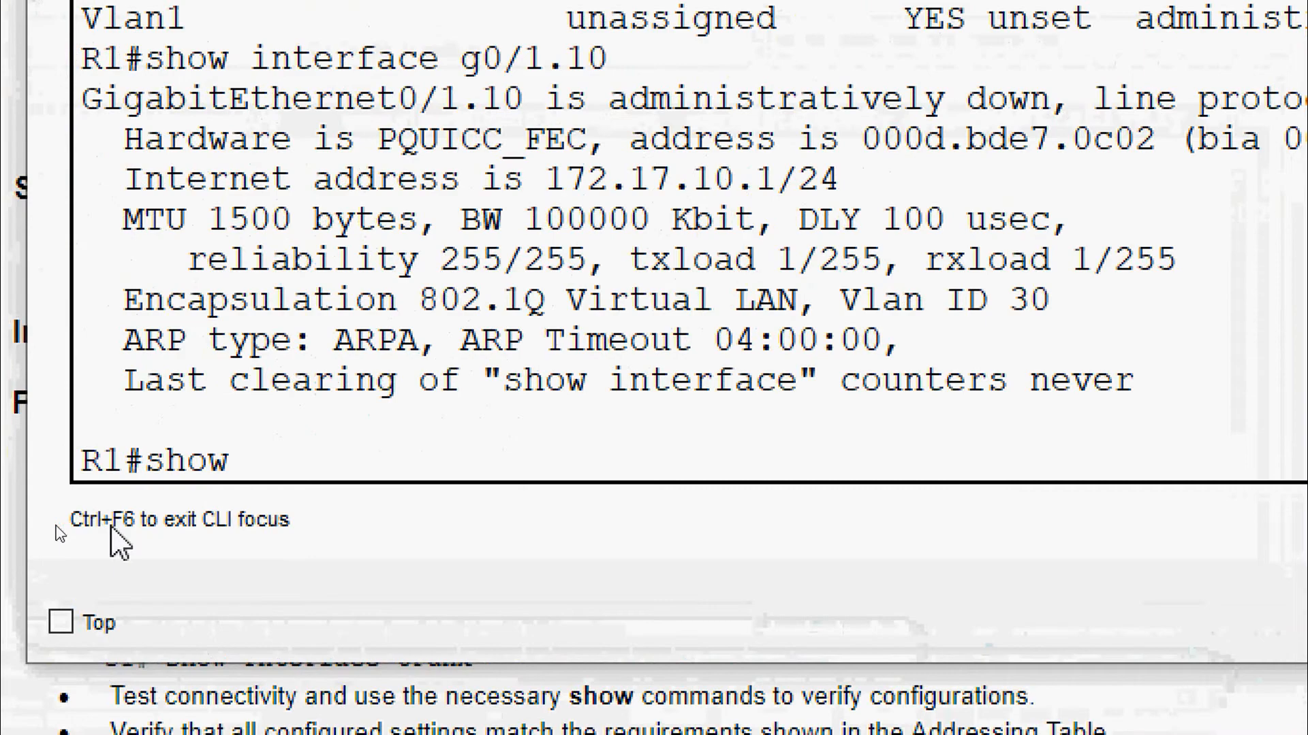
text(interface )
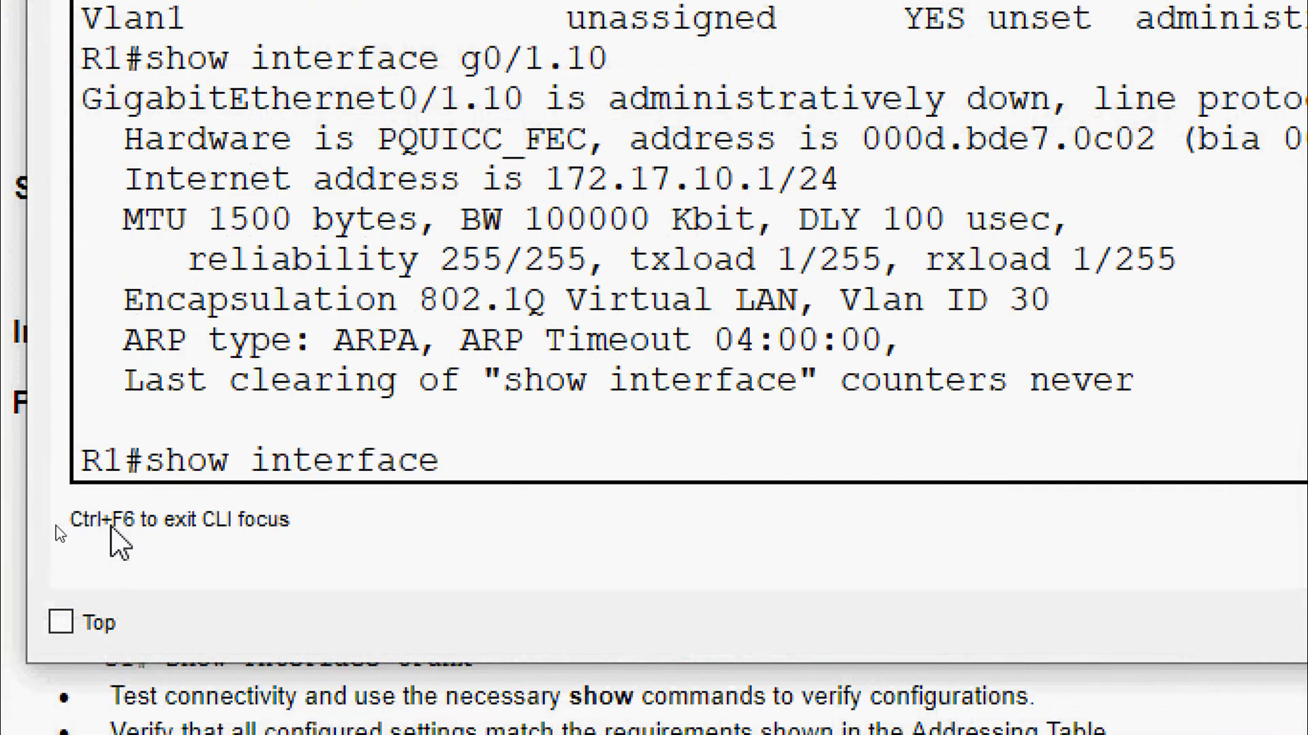
text(g0/1)
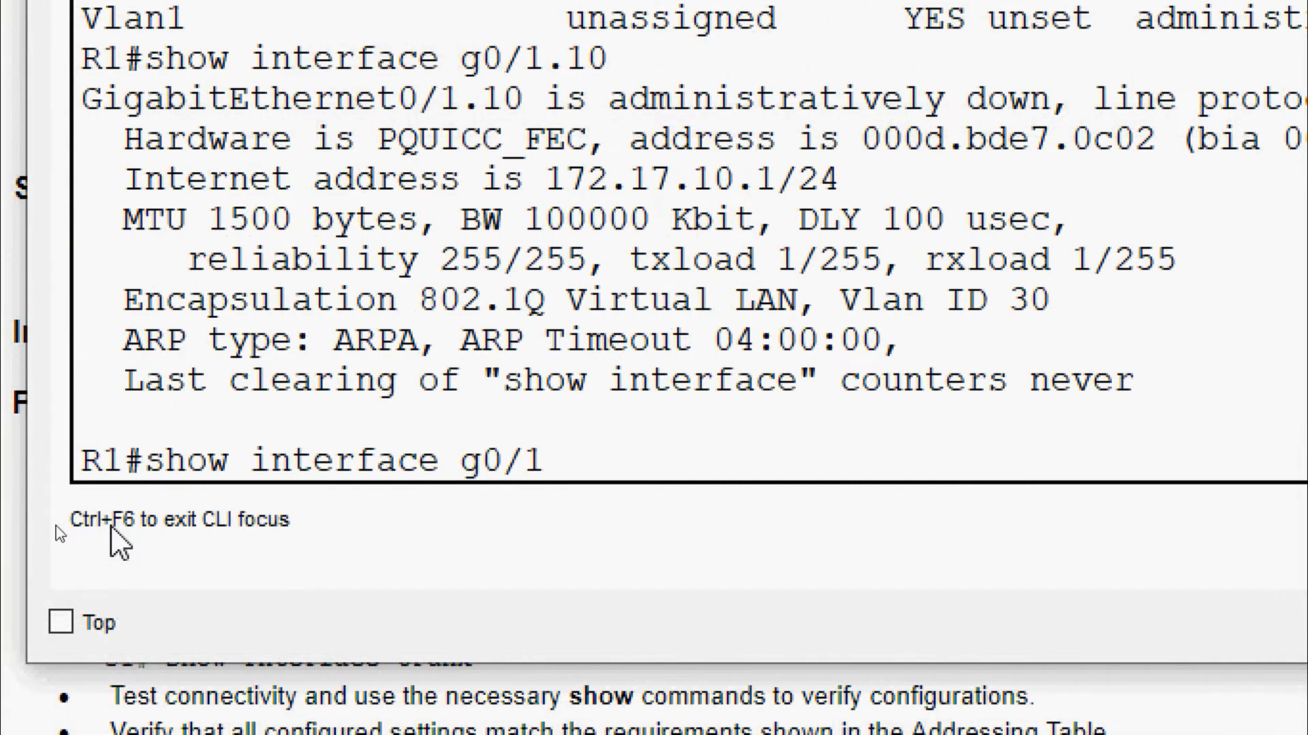
text(.30)
key(Return)
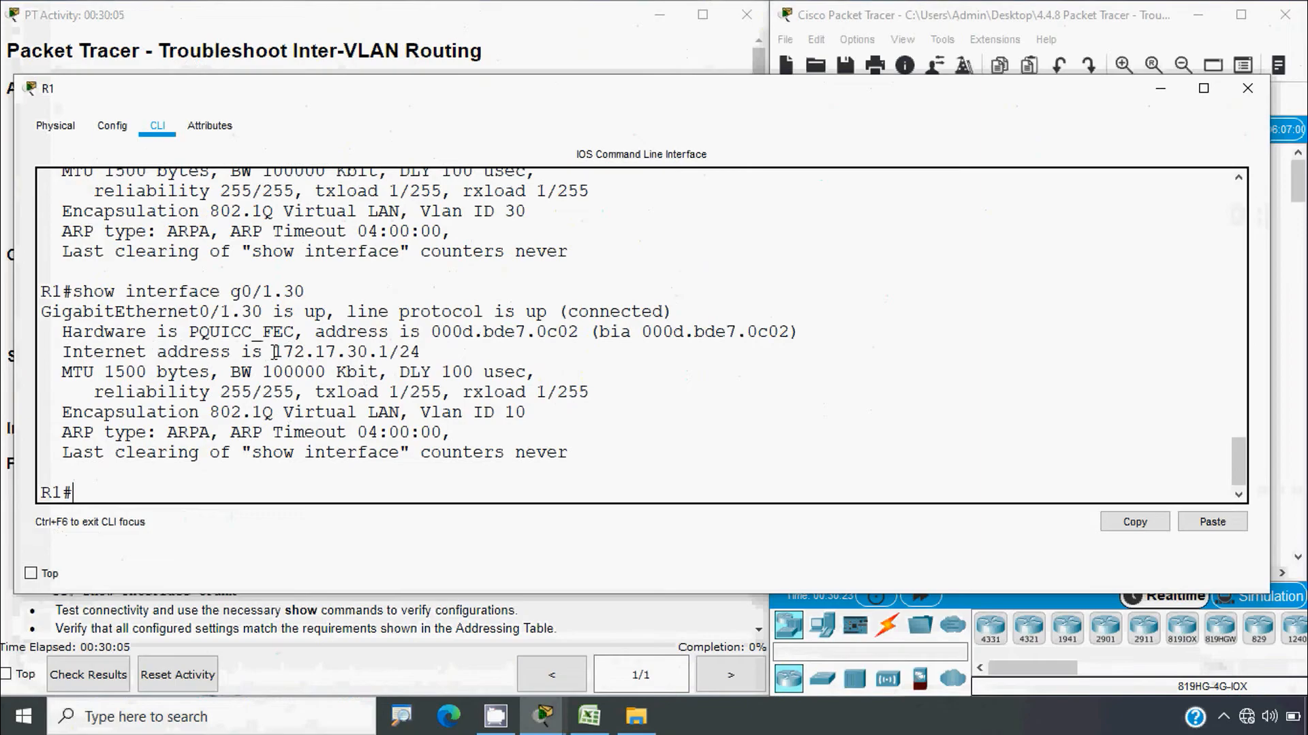
Examine the Internet address and 802.1Q encapsulation VLAN ID of subinterface G0/1.30 in the command output.
drag(272, 352, 379, 352)
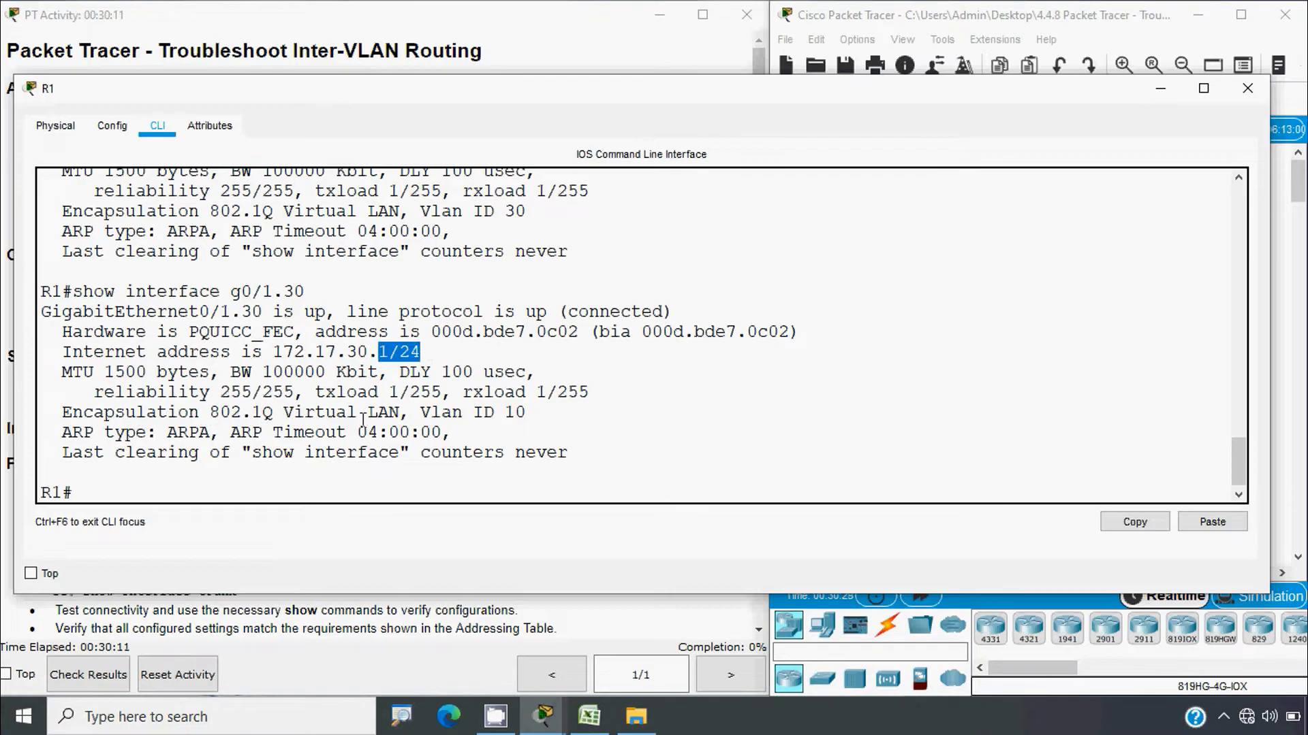
drag(421, 412, 528, 413)
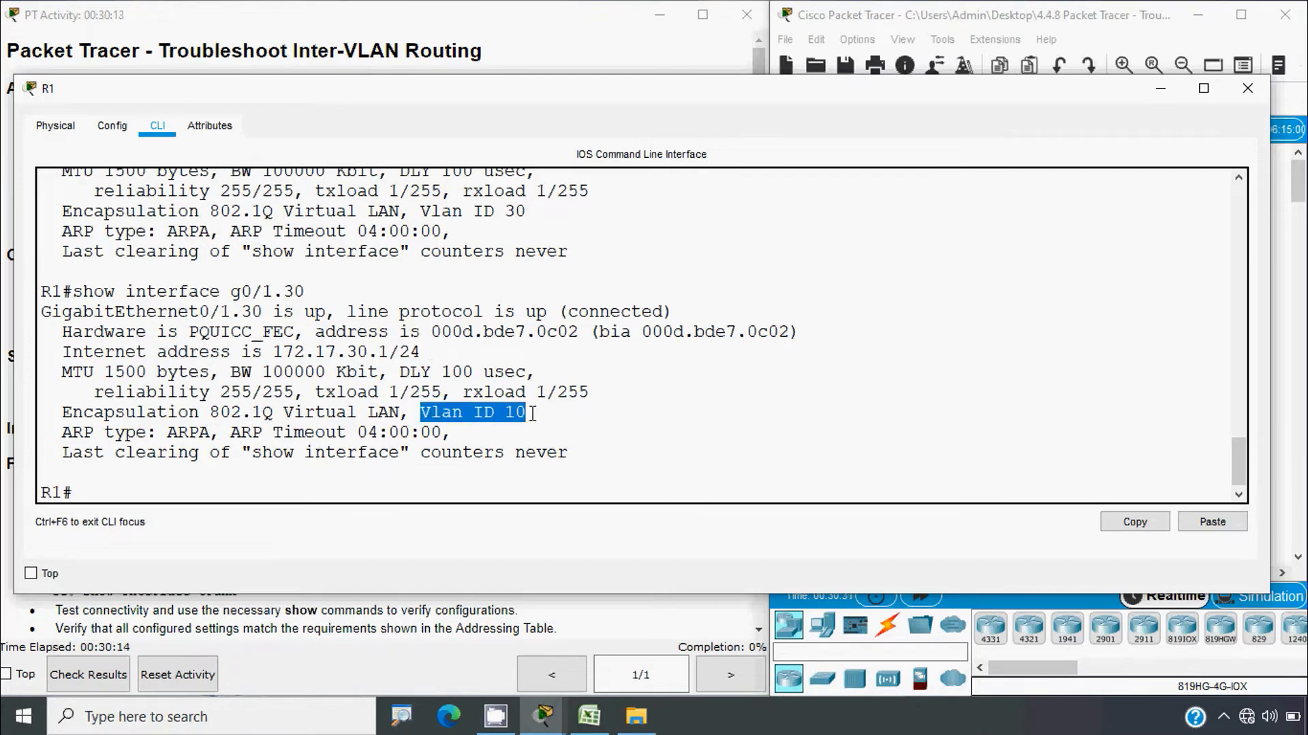
click(532, 414)
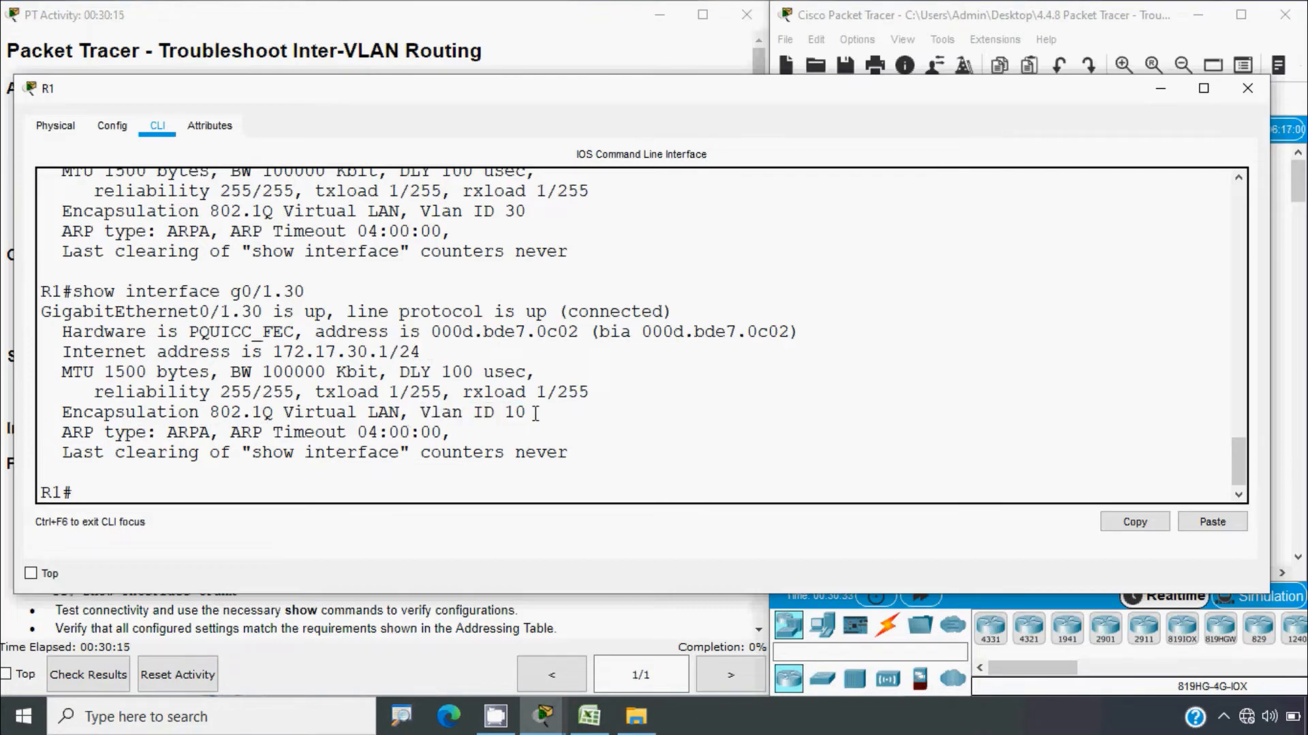
drag(533, 413, 444, 412)
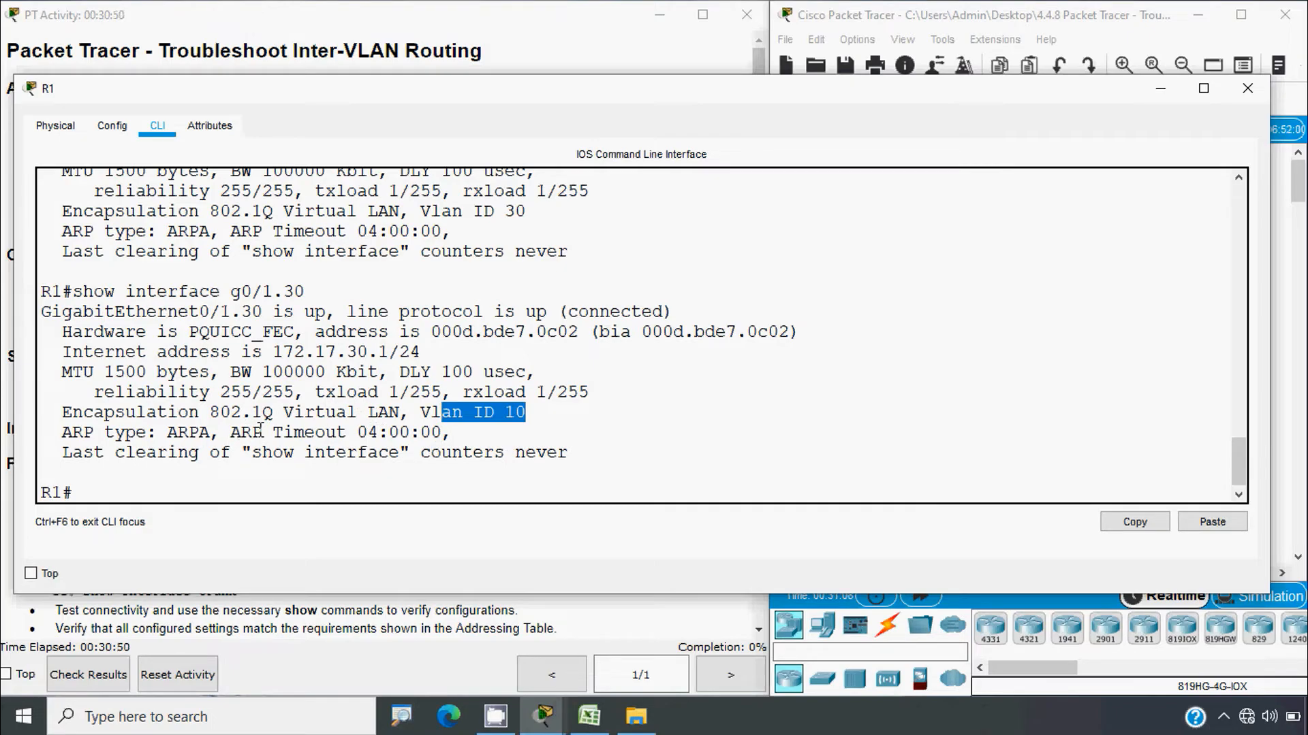
click(491, 424)
drag(544, 407, 382, 404)
click(389, 384)
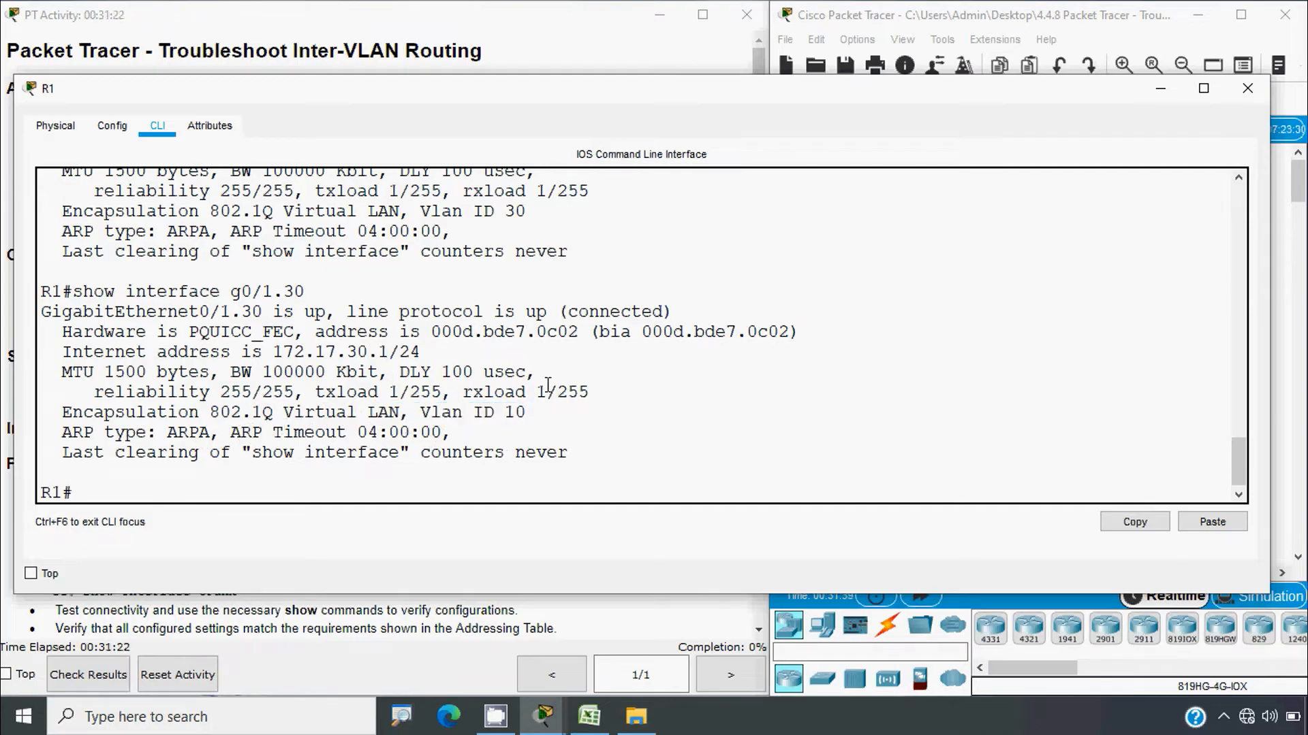
Switch to Excel and enter "Subinterface VLAN assignments are swapped on R1 for G0/1.10 and G0/1.30" as the problem in B6.
click(590, 716)
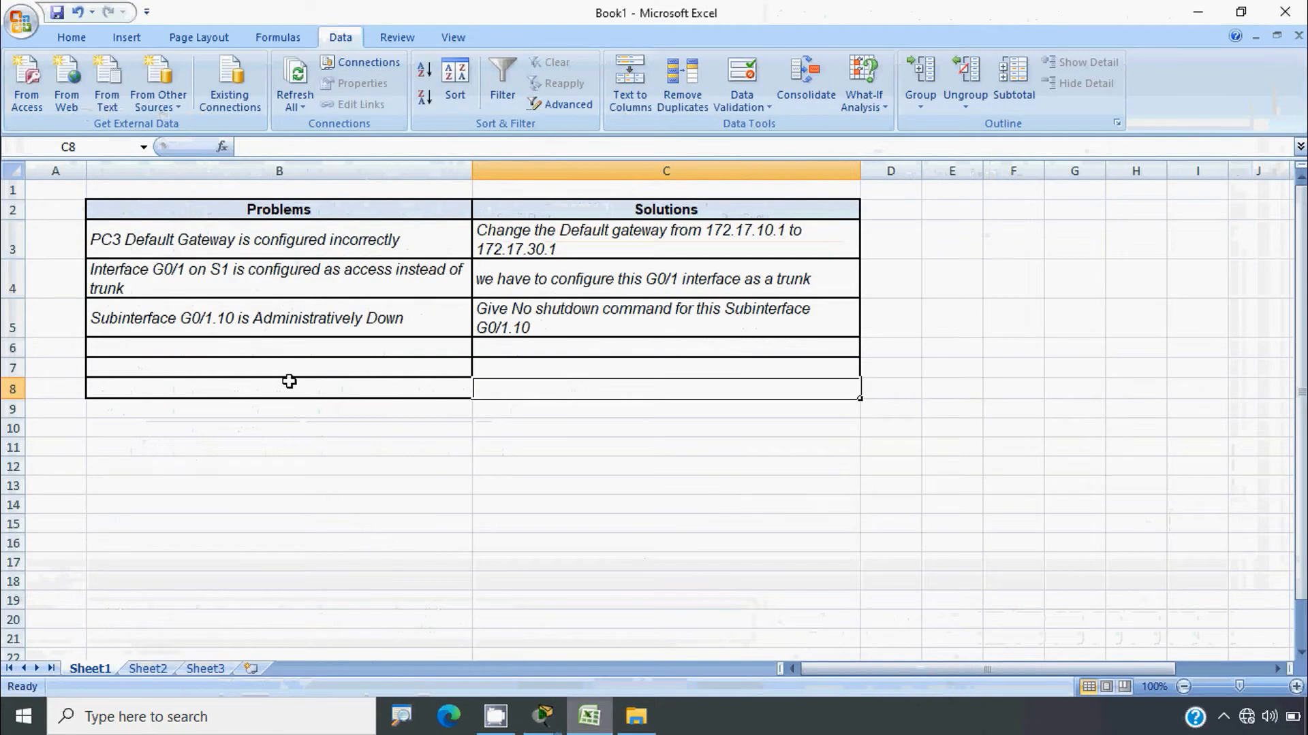
click(187, 352)
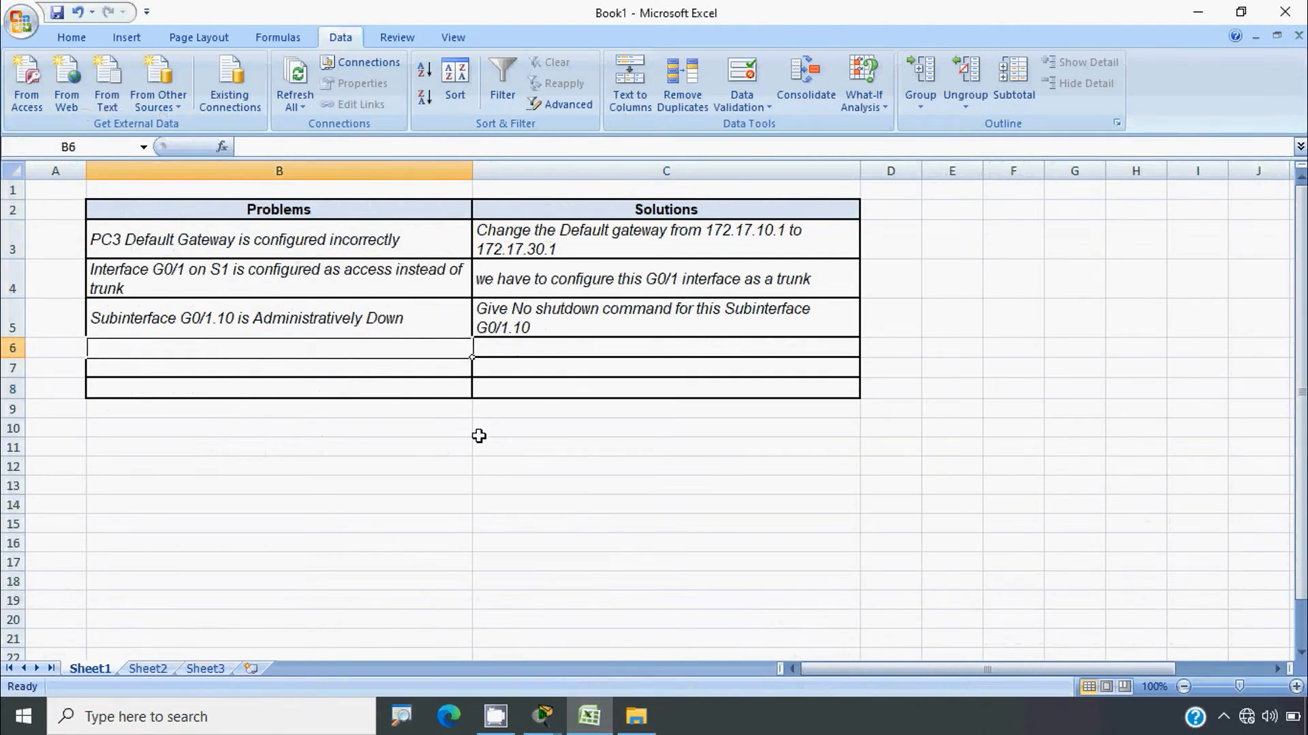
text(Sj\ub)
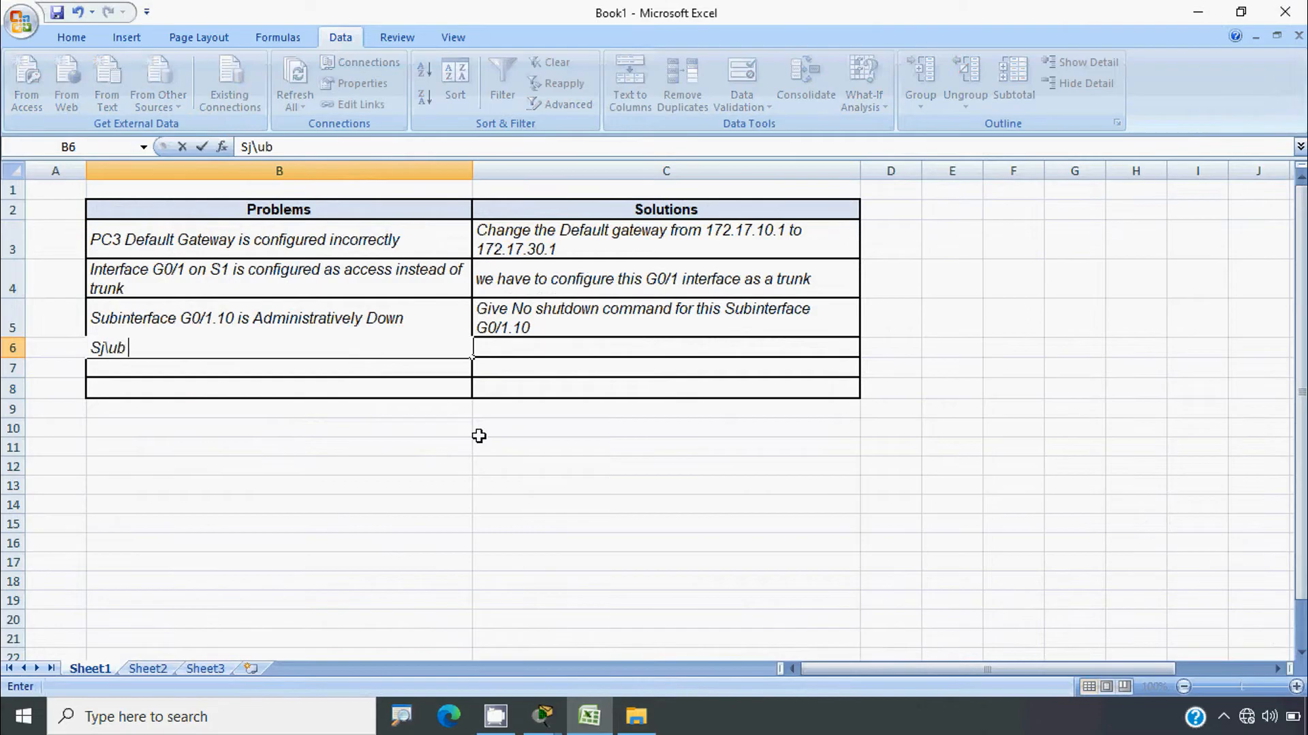
key(BackSpace)
key(BackSpace)
key(BackSpace)
key(BackSpace)
key(BackSpace)
text(ubinterface)
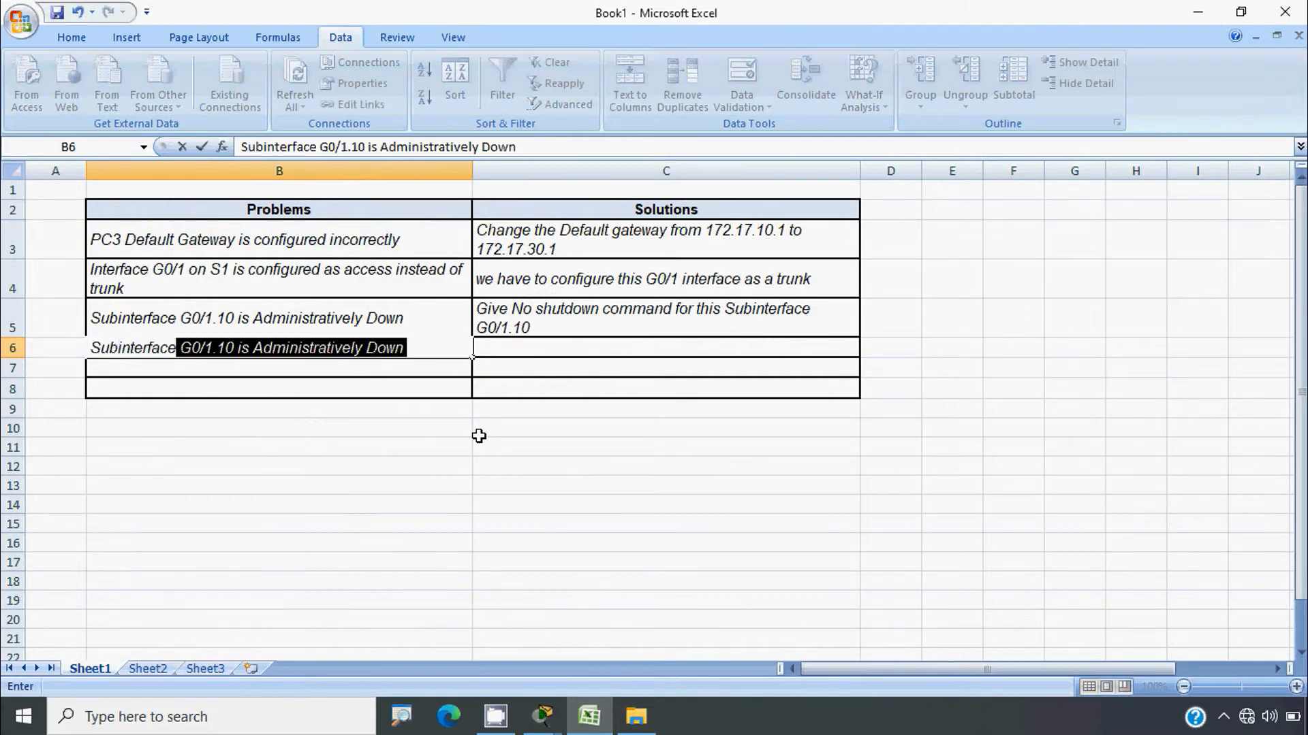
text( VL)
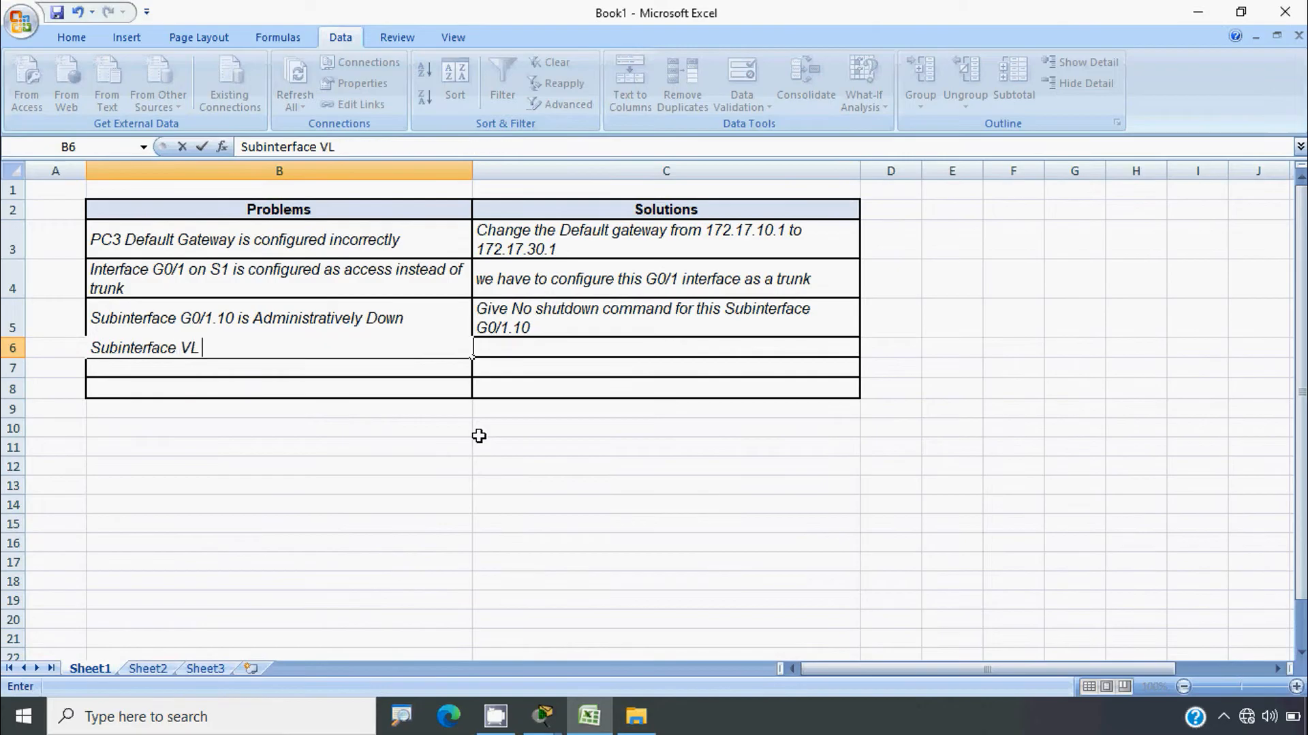
text(AN assign)
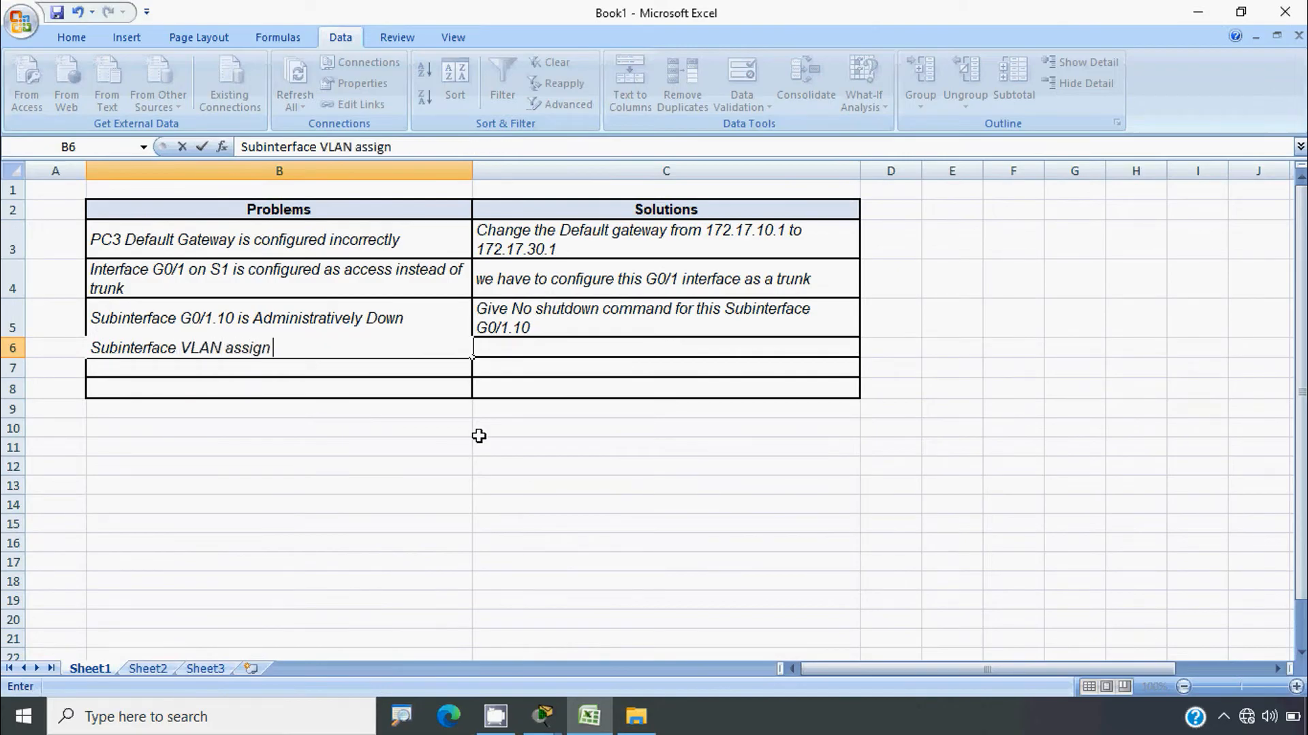
text(ments are swapped)
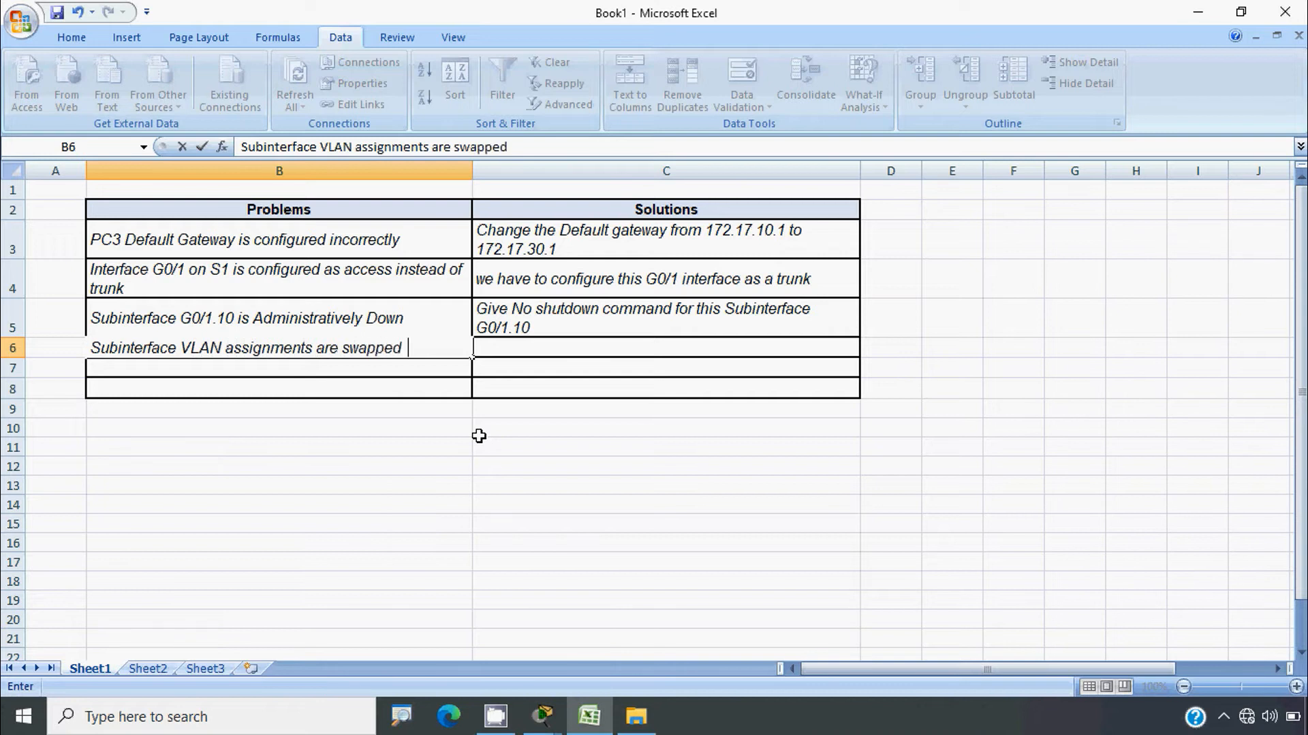
text( on R1 for)
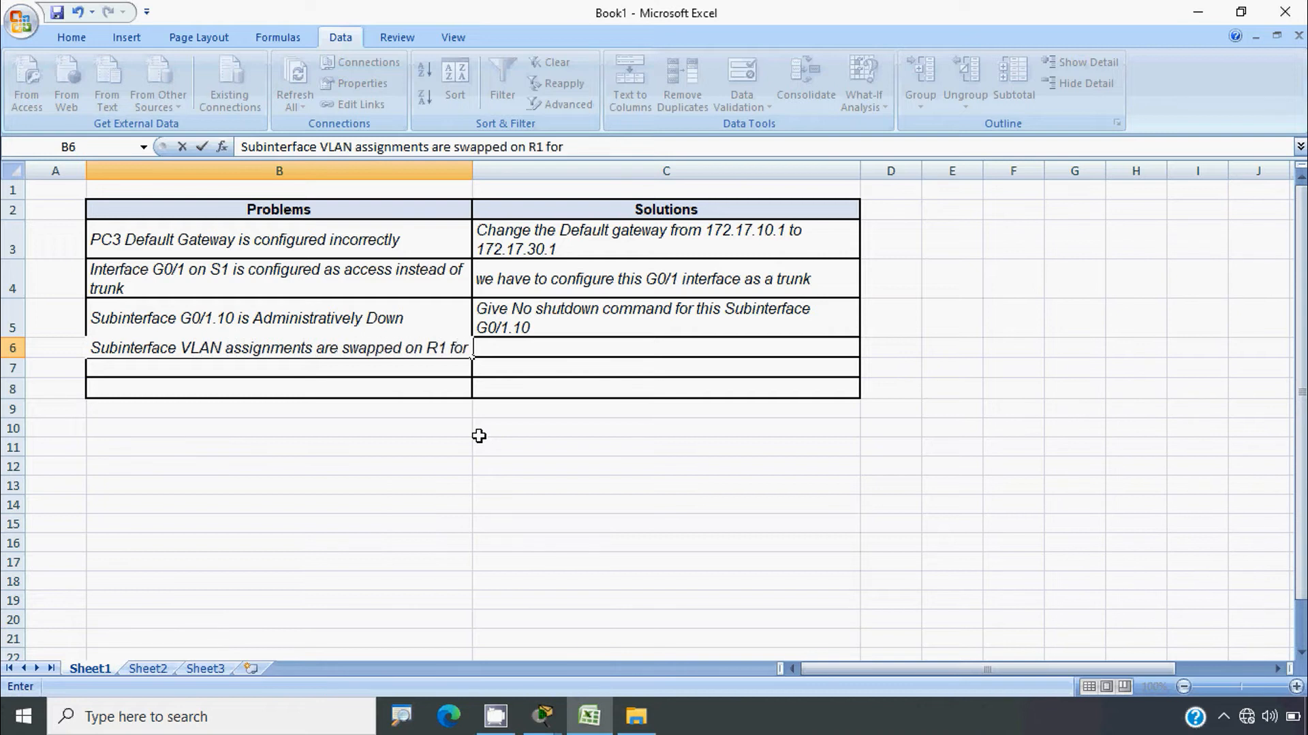
text(G0/1)
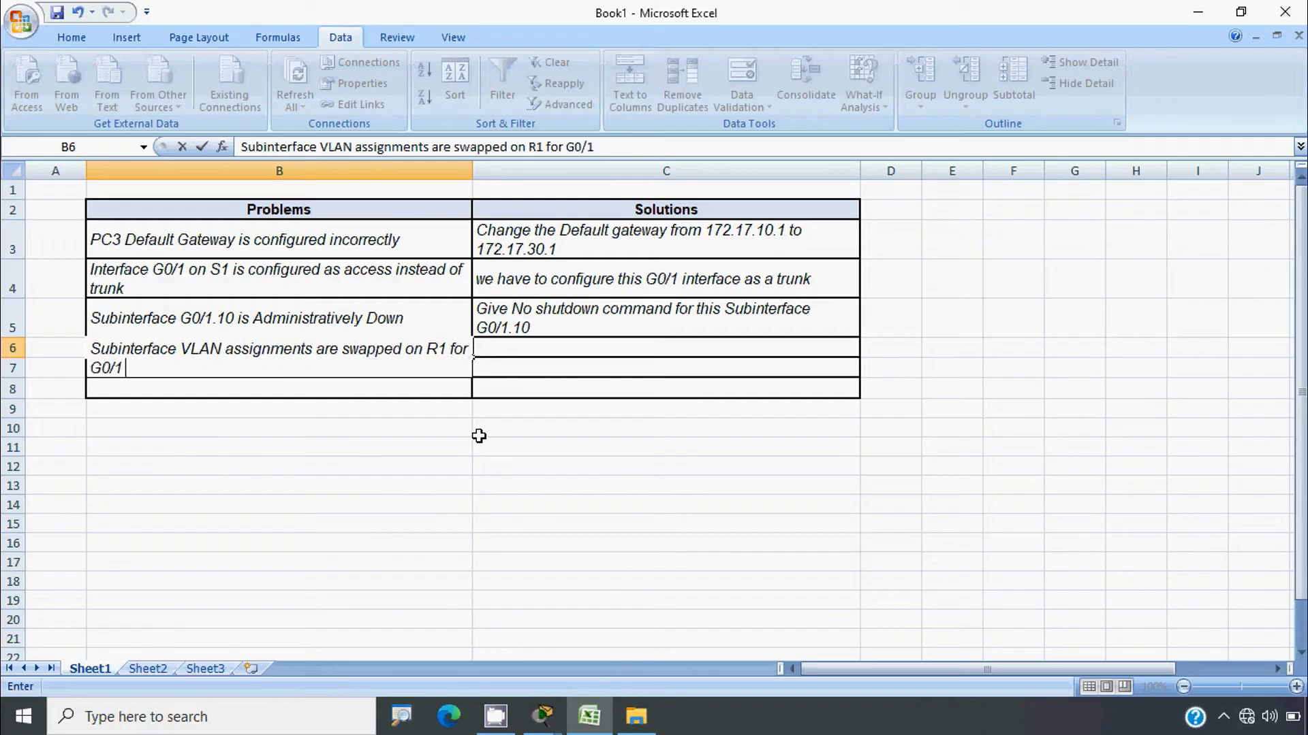
text(.10 and G0/1)
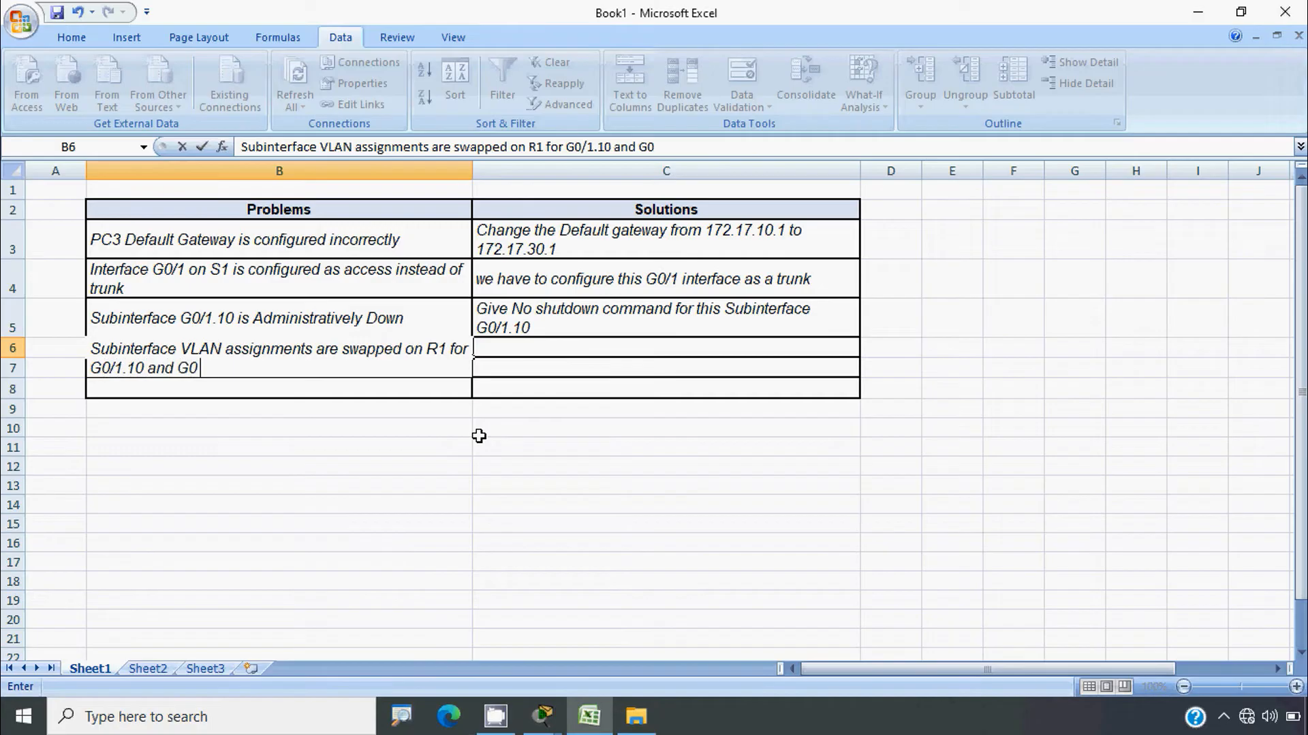
text(.30)
key(Return)
key(Up)
key(Right)
key(alt)
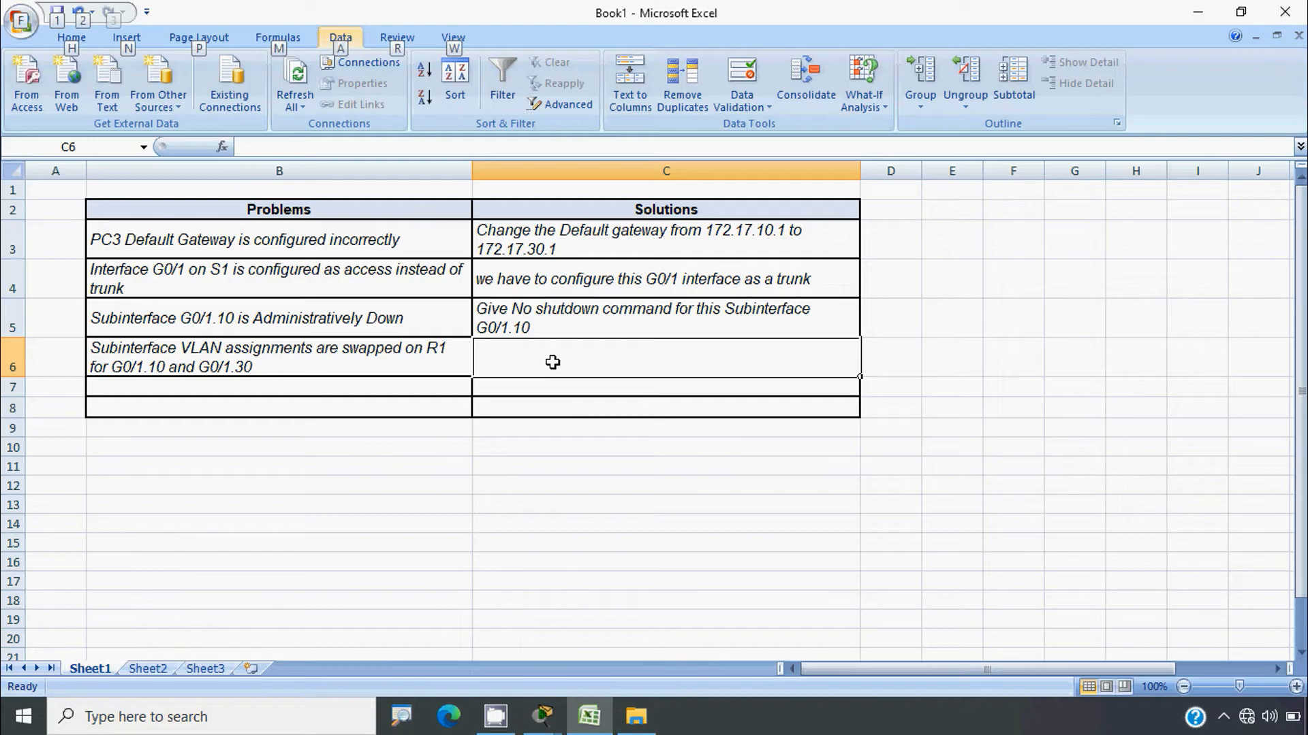
key(r)
key(r)
click(605, 469)
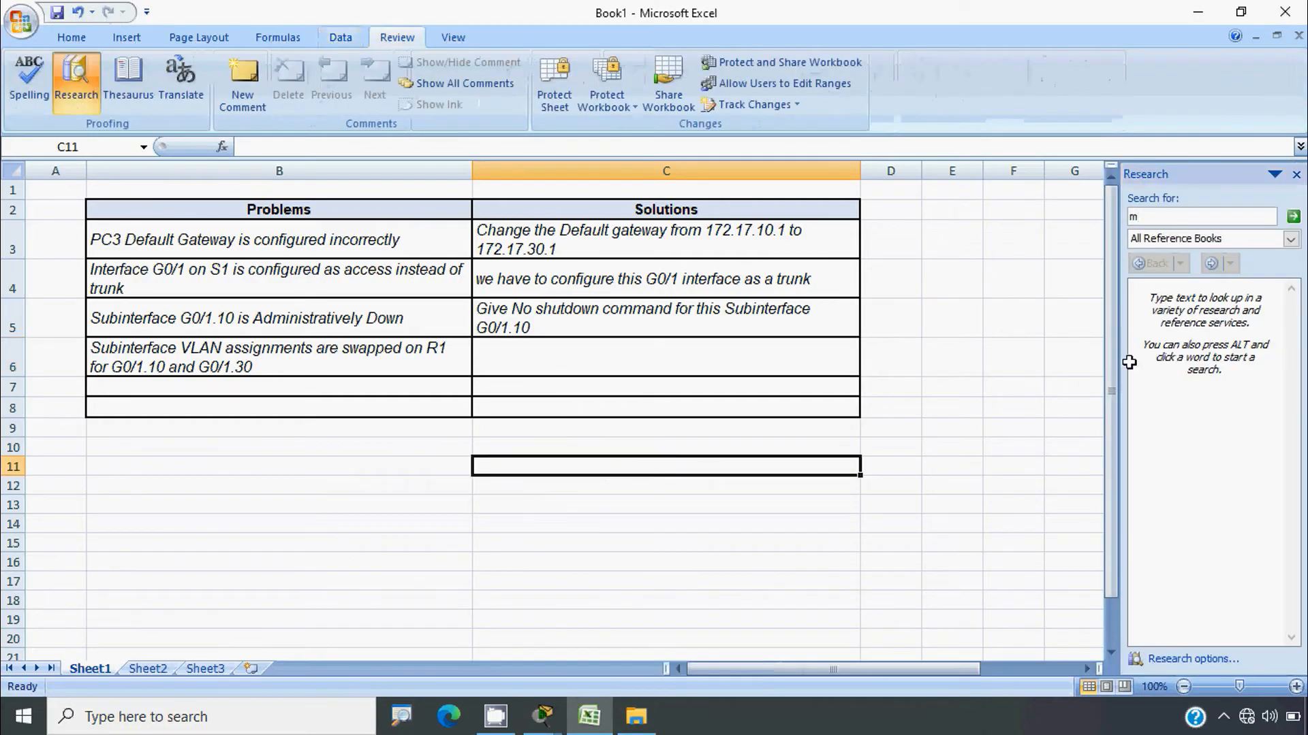
click(1296, 175)
Start the solution in C6 with the line "Remove incorrect Encapsulation dot1q", followed by a line break within the cell.
click(530, 361)
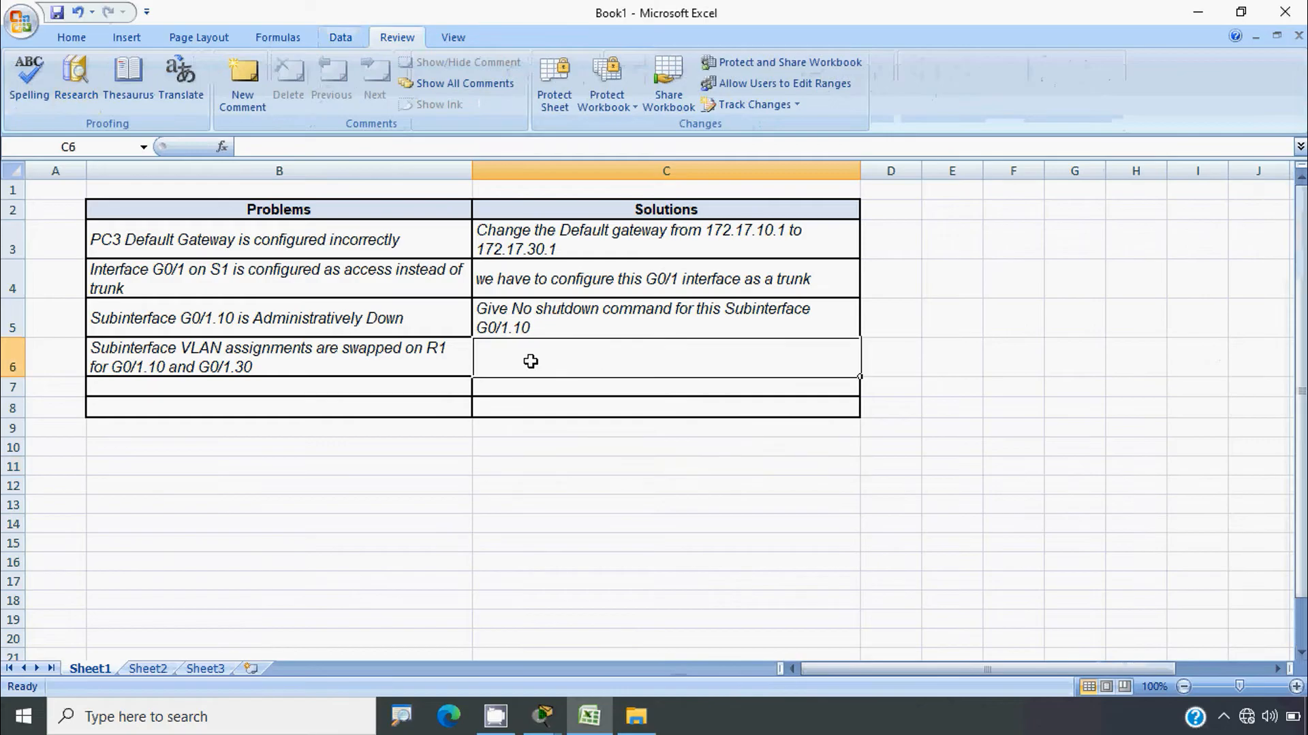
text(Remove)
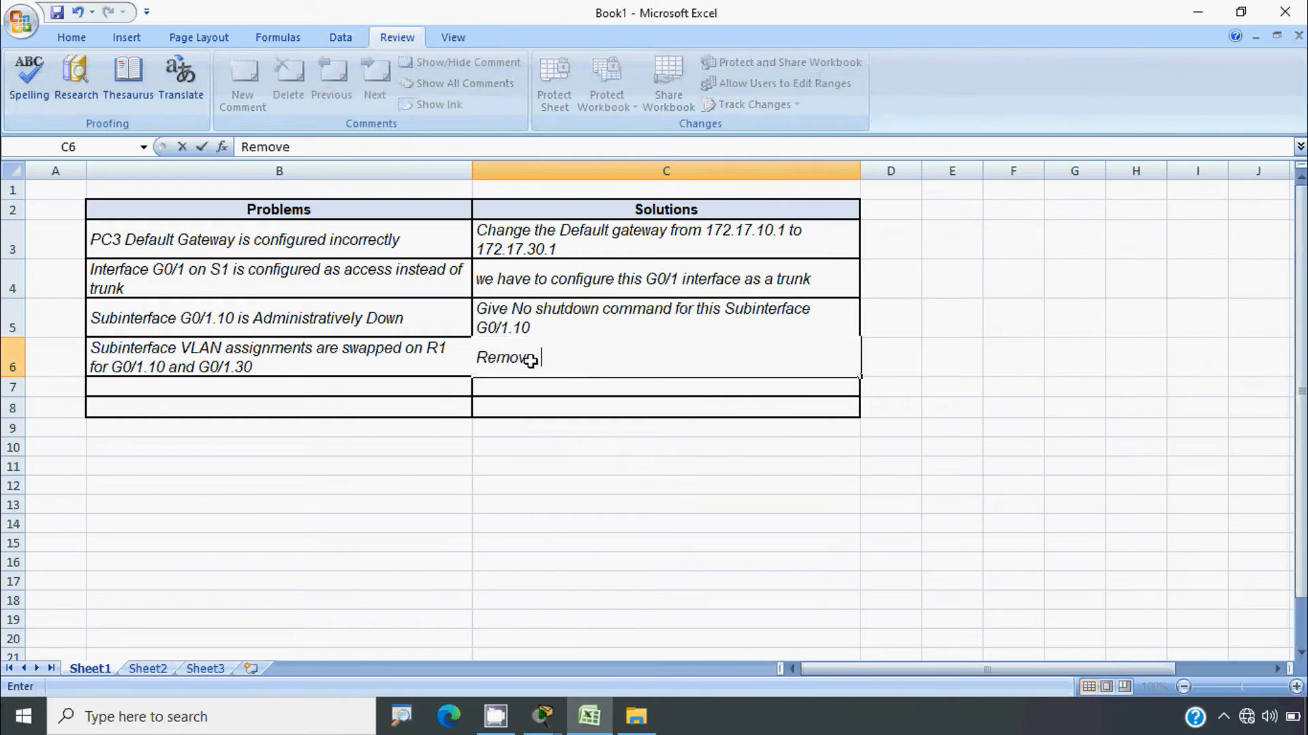
text( incorrect )
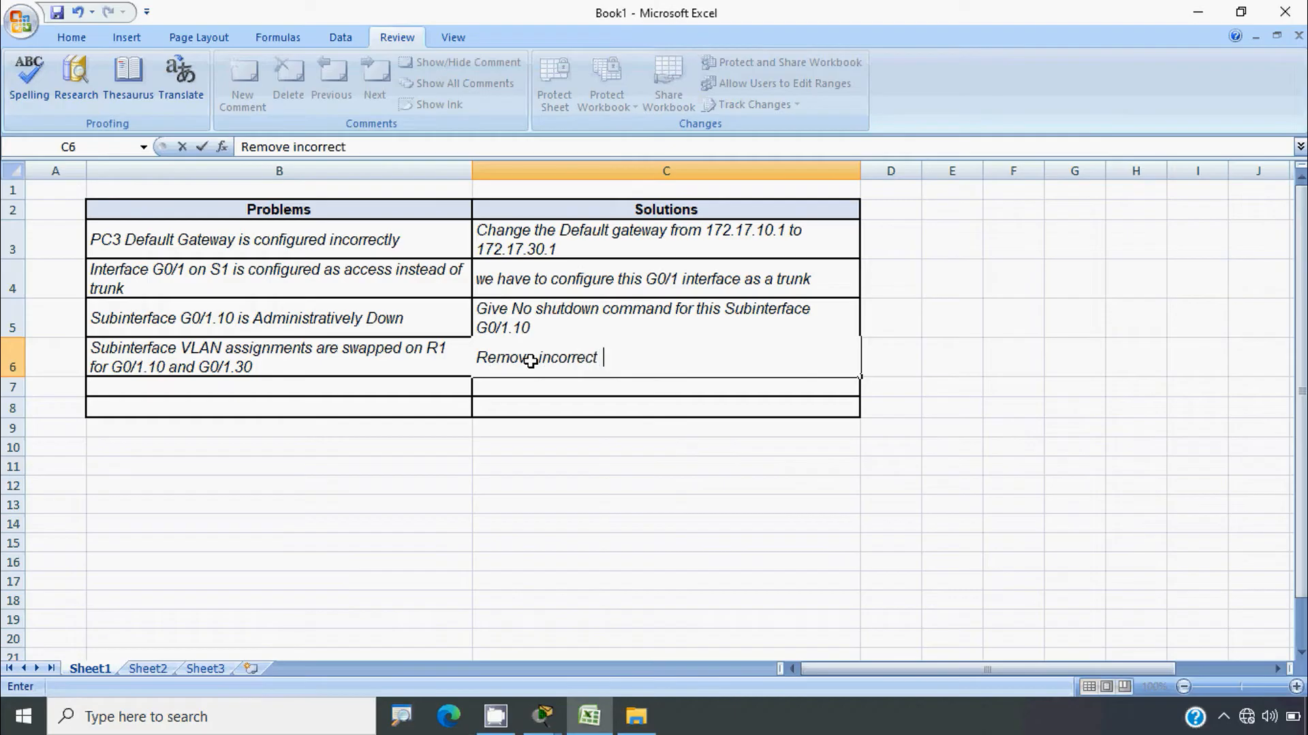
text(En)
text(capsulati)
key(BackSpace)
text(ulation)
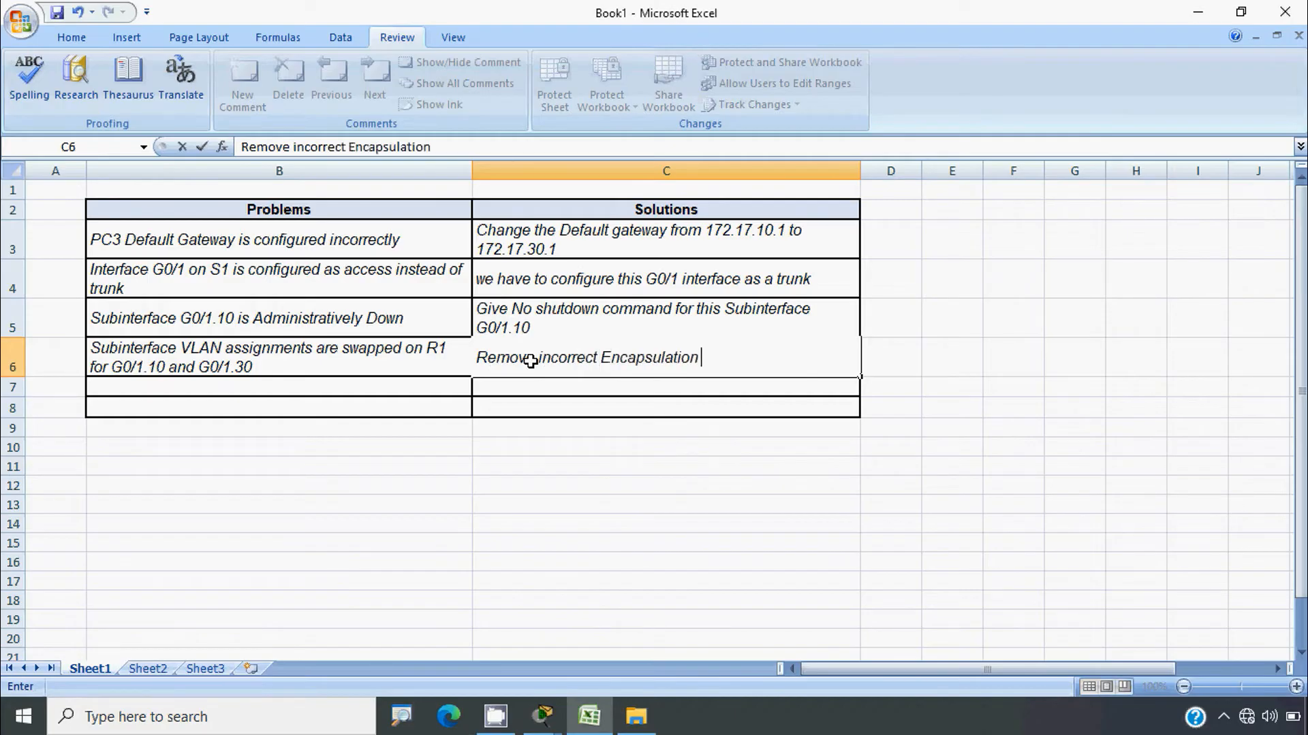
text( dot1q)
key(alt+Return)
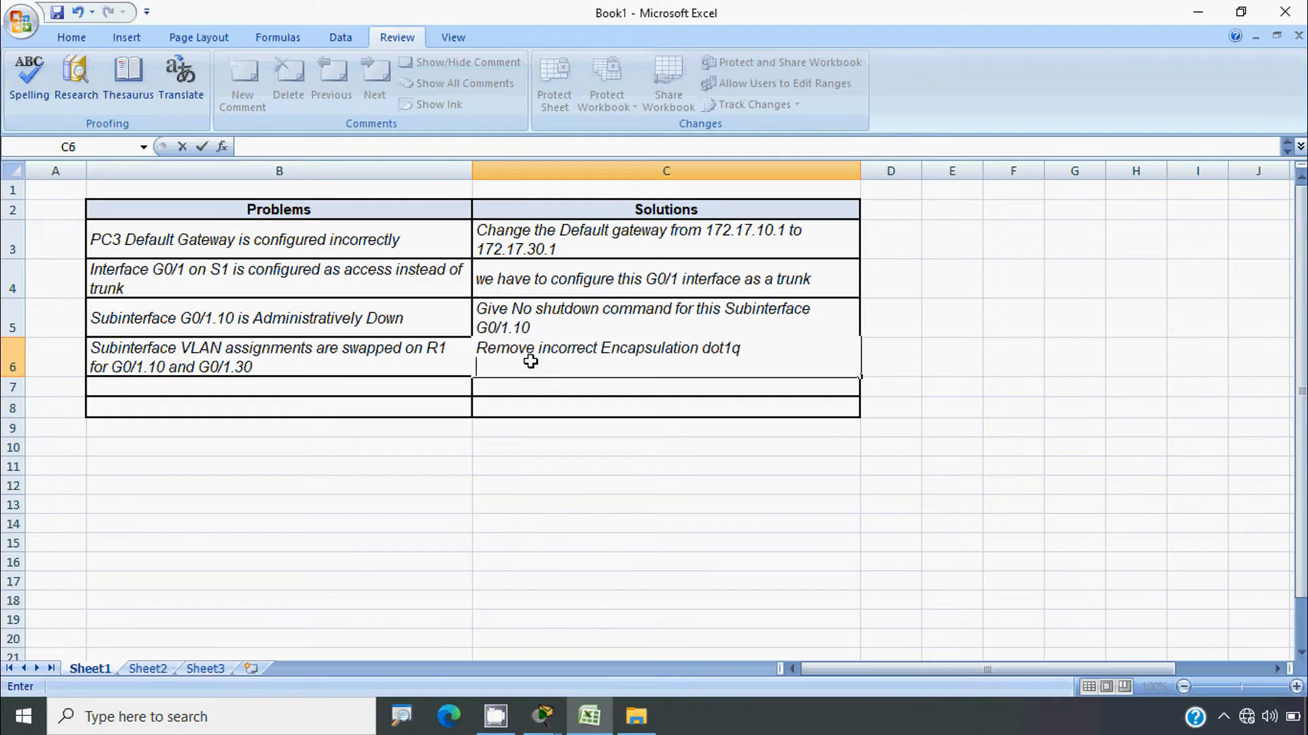
Add "Reassign correct Encapsulation dot1q" as the second line of the solution in C6, followed by another line break.
text(Reassign c)
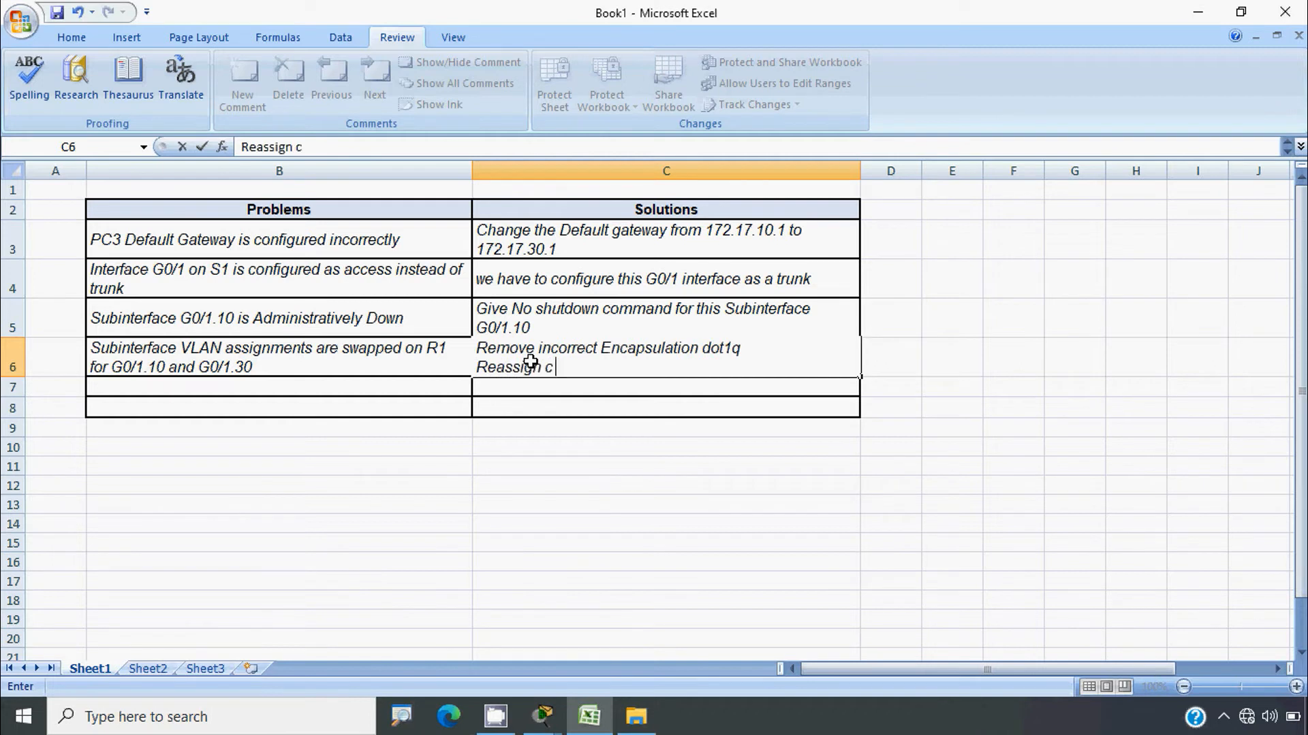
text(orrect Encap)
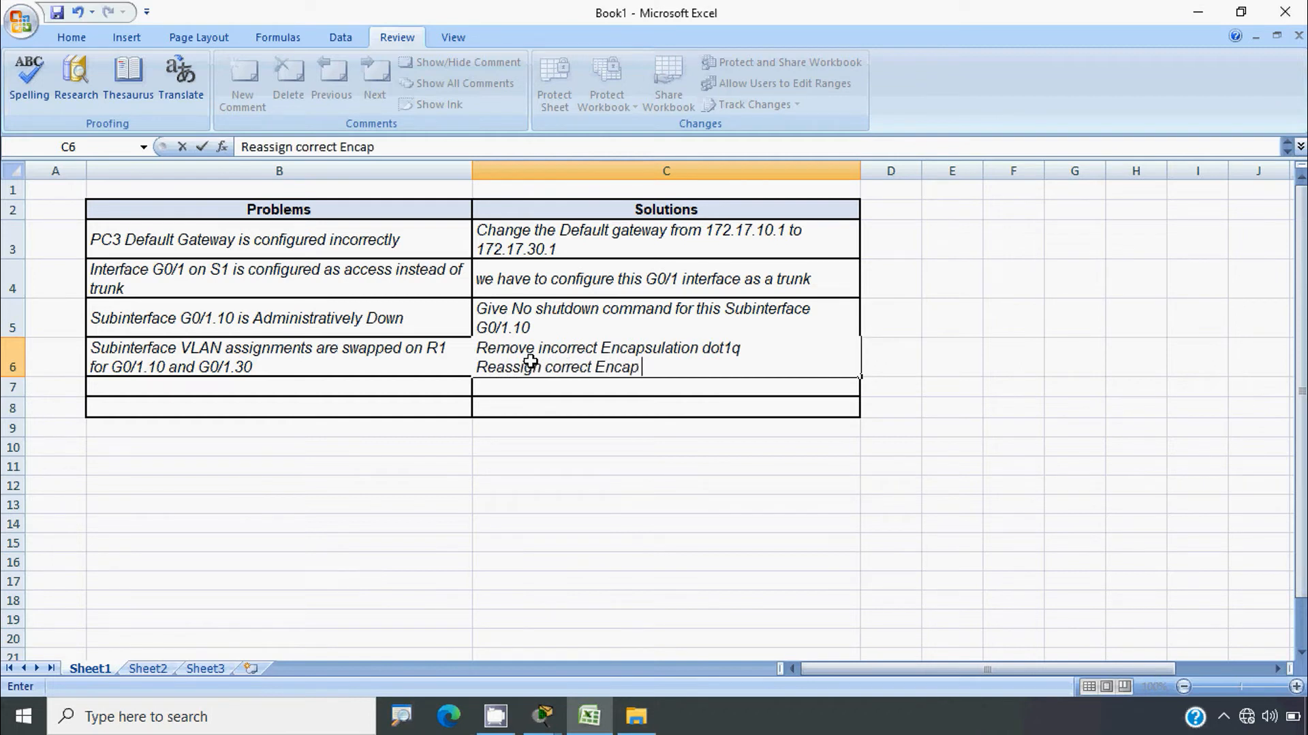
text(sulation dot)
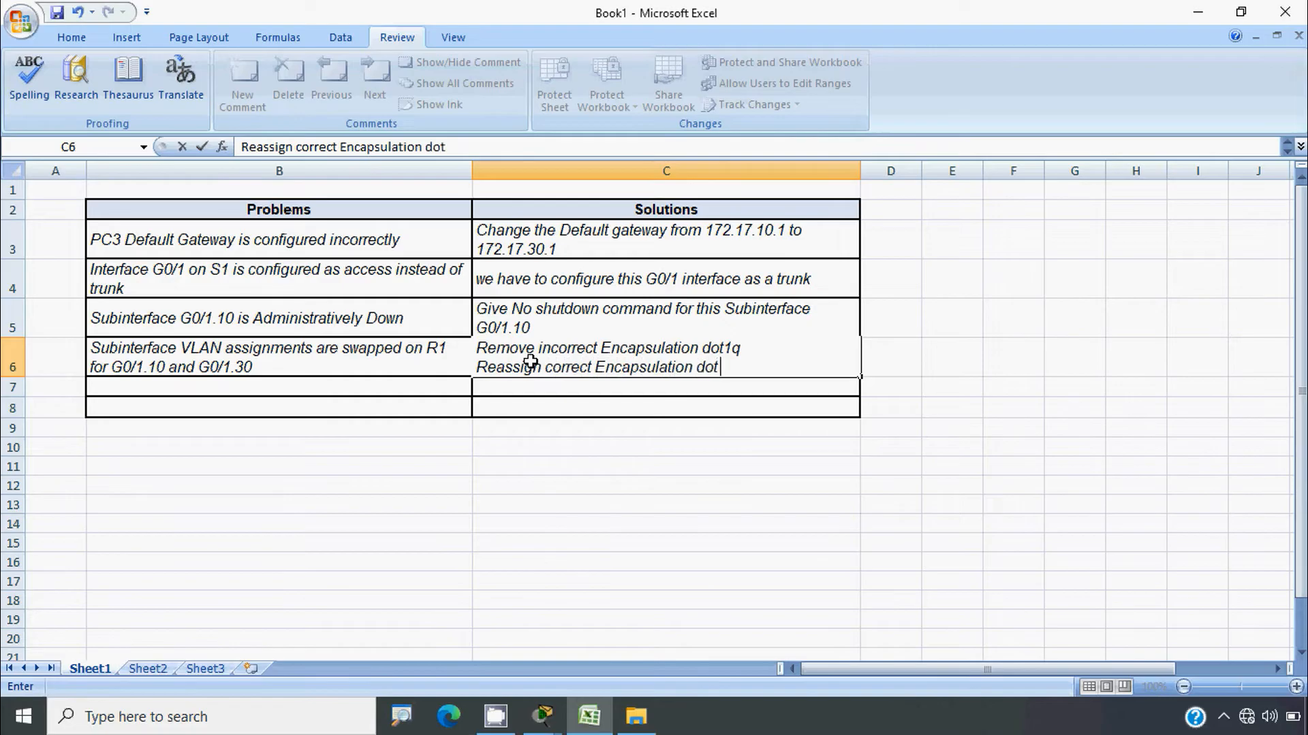
text(1q)
key(alt+Return)
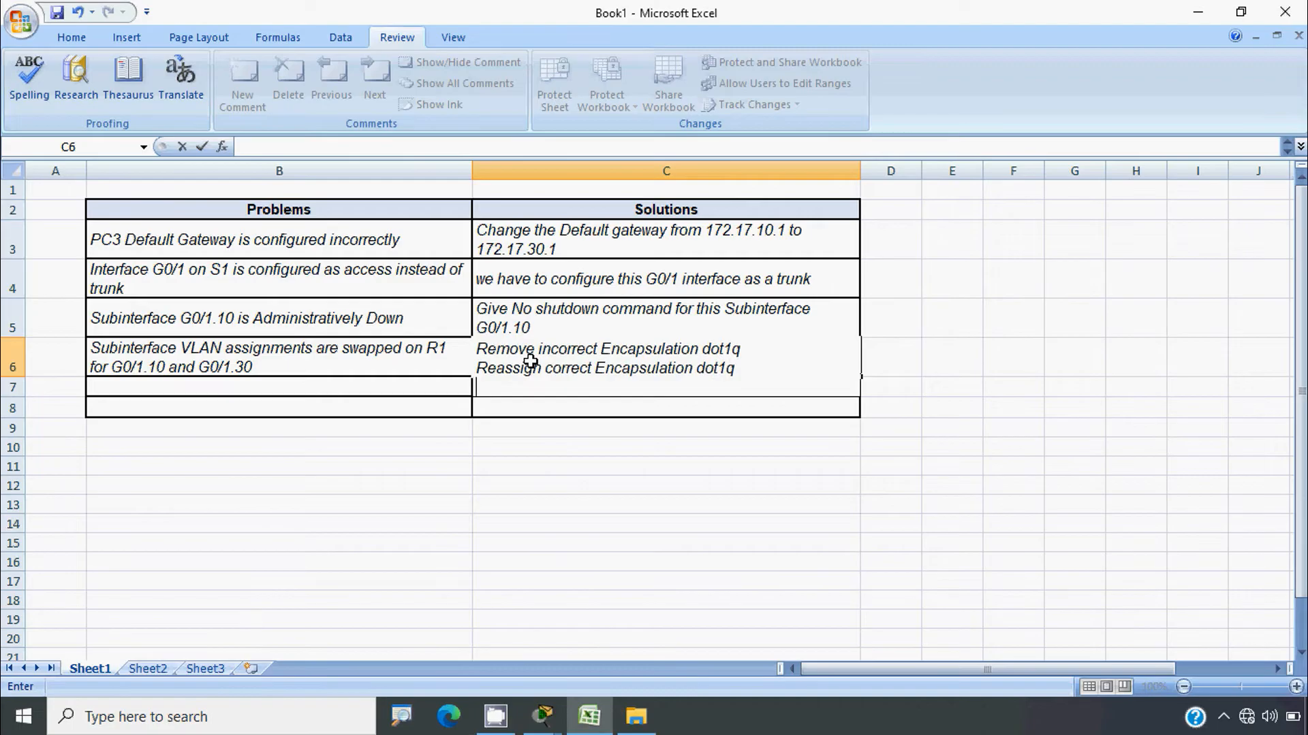
Complete the solution in C6 with a third line, "Correct the IP Address for these subinterfaces".
text(Cii)
key(BackSpace)
key(BackSpace)
key(BackSpace)
text(orrect the )
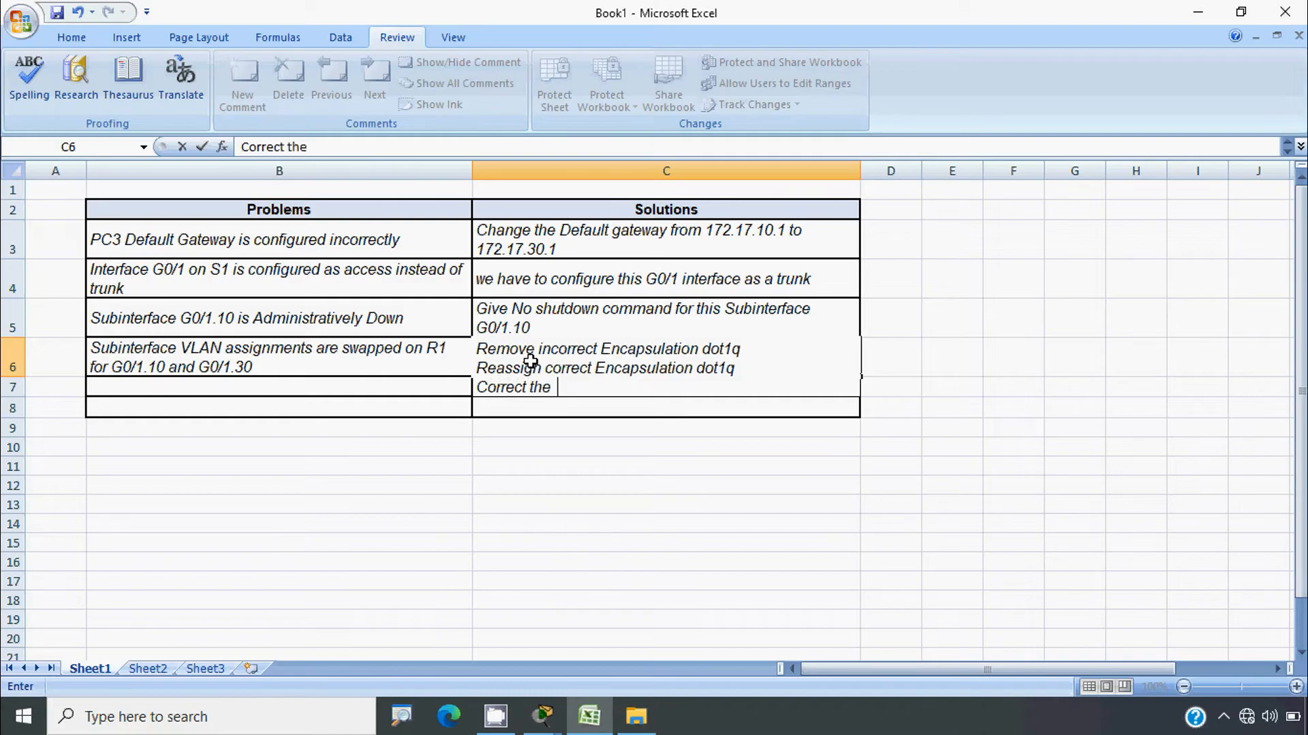
text(IP Address)
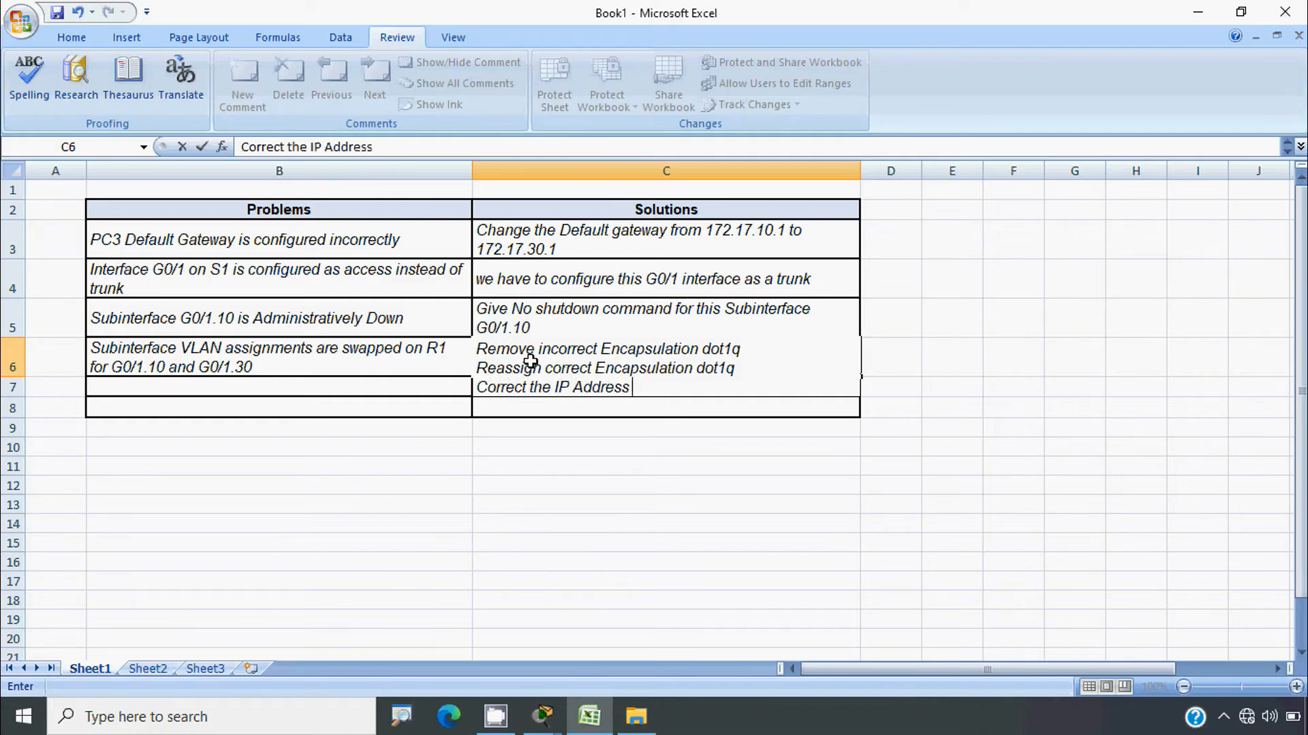
text( for these su)
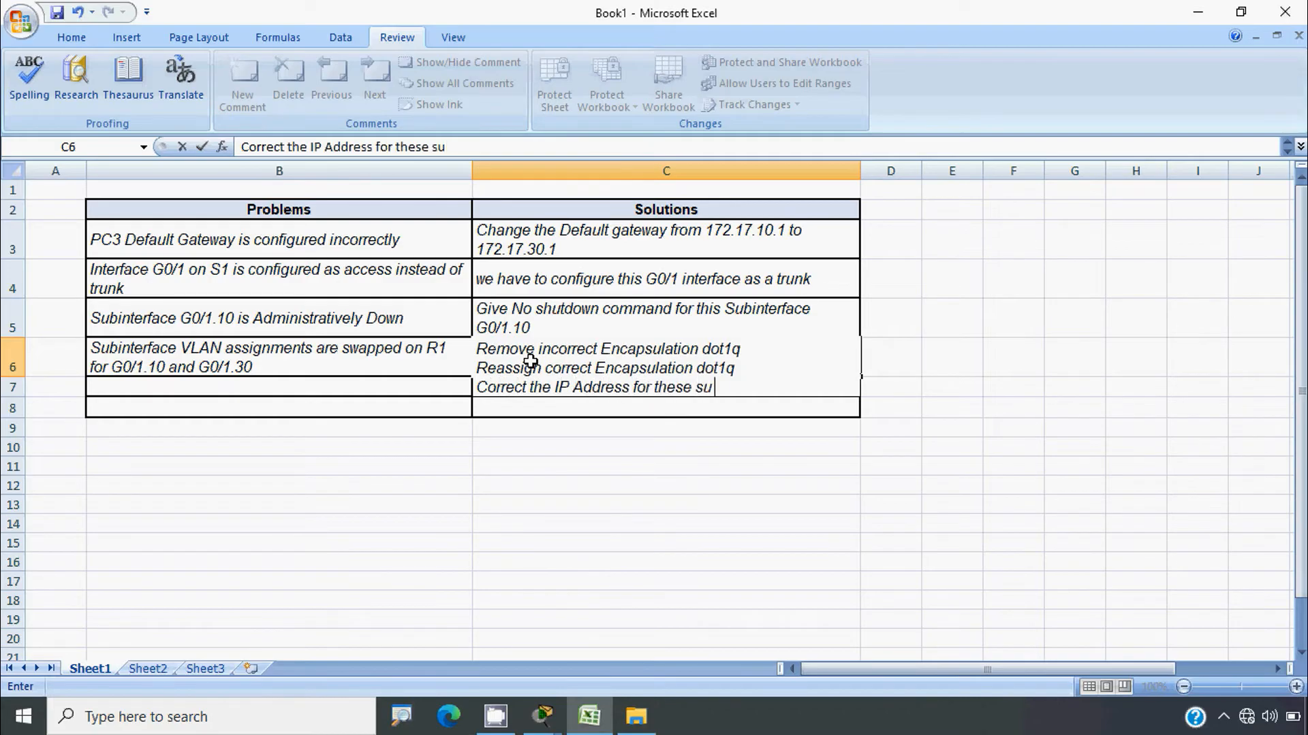
text(binterface)
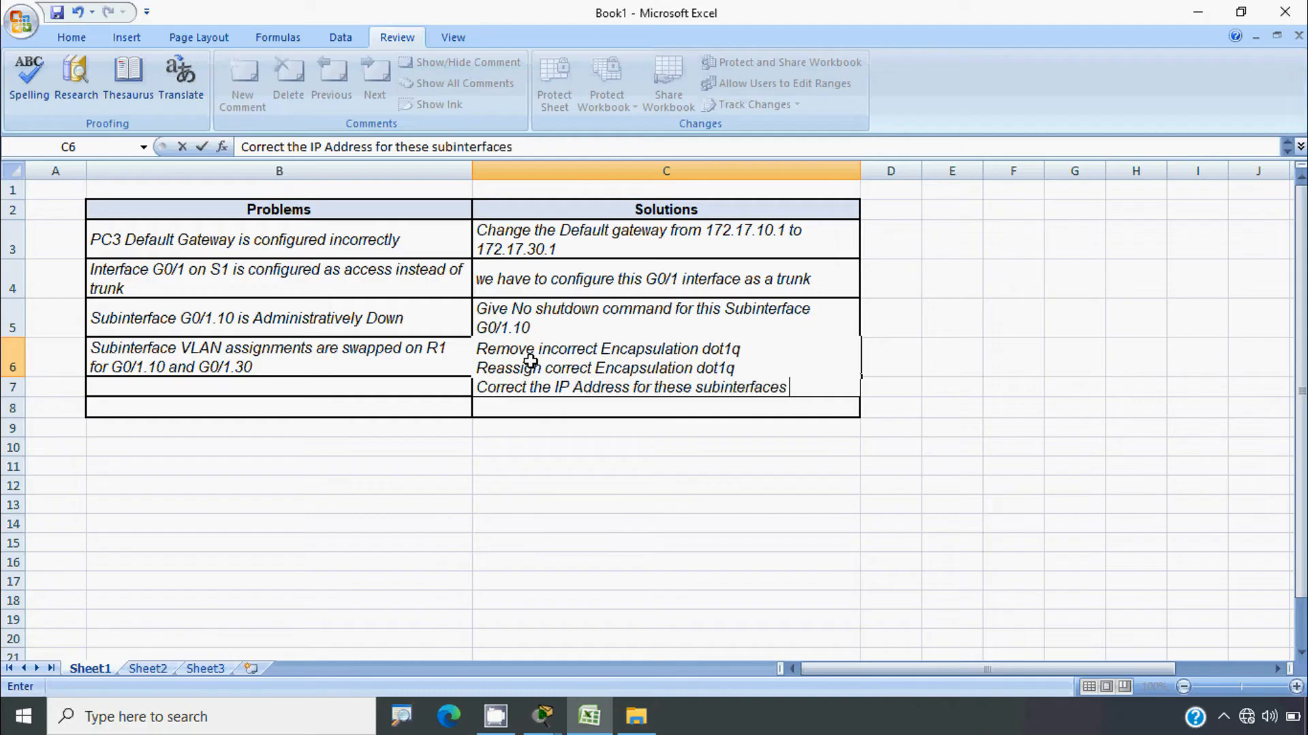
text(s)
key(Return)
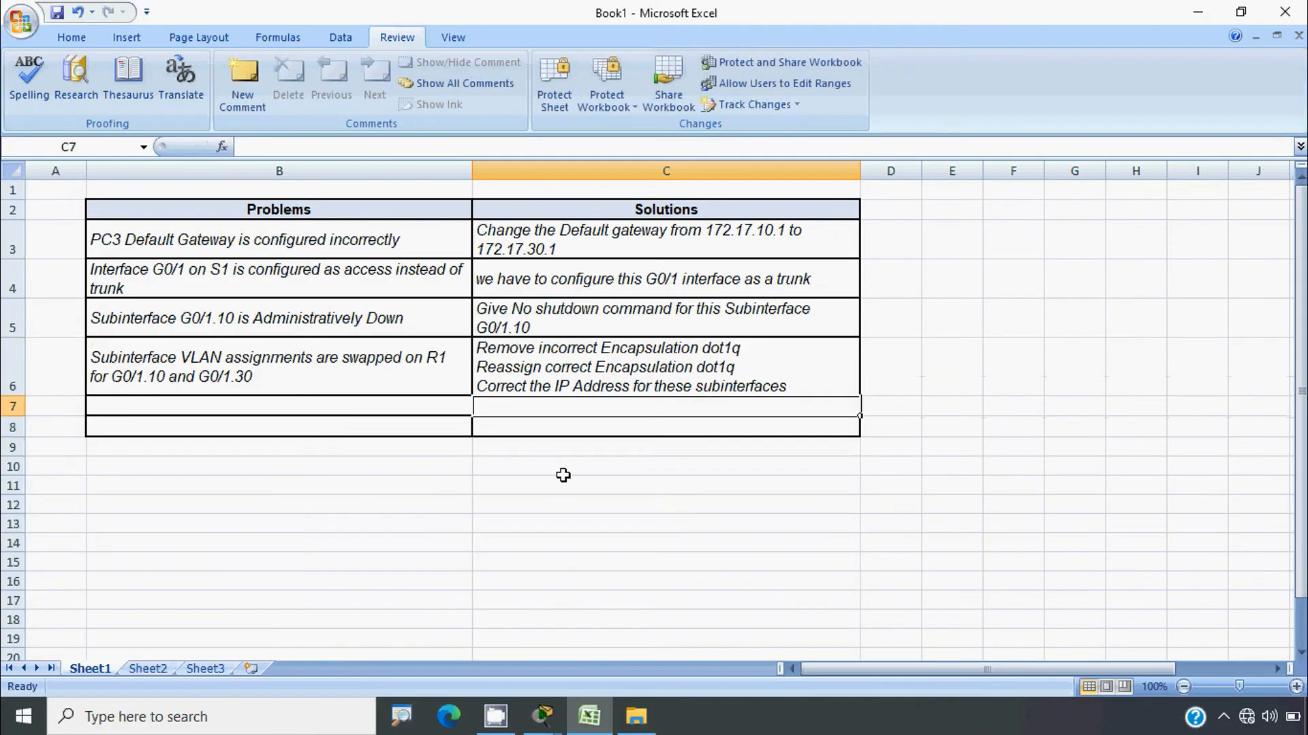
Close R1's window in Packet Tracer, review the Excel problem table, and look up PC3's default gateway in the Addressing Table.
key(alt+Tab)
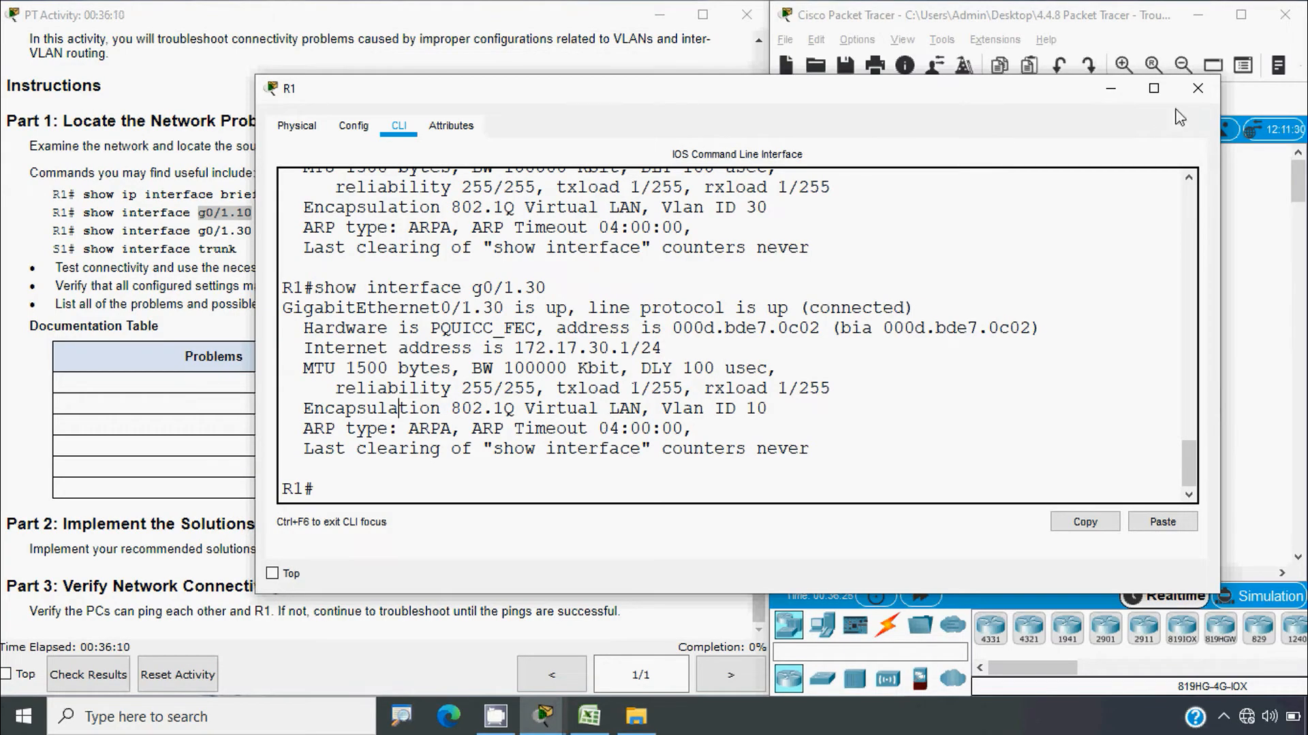
click(1197, 87)
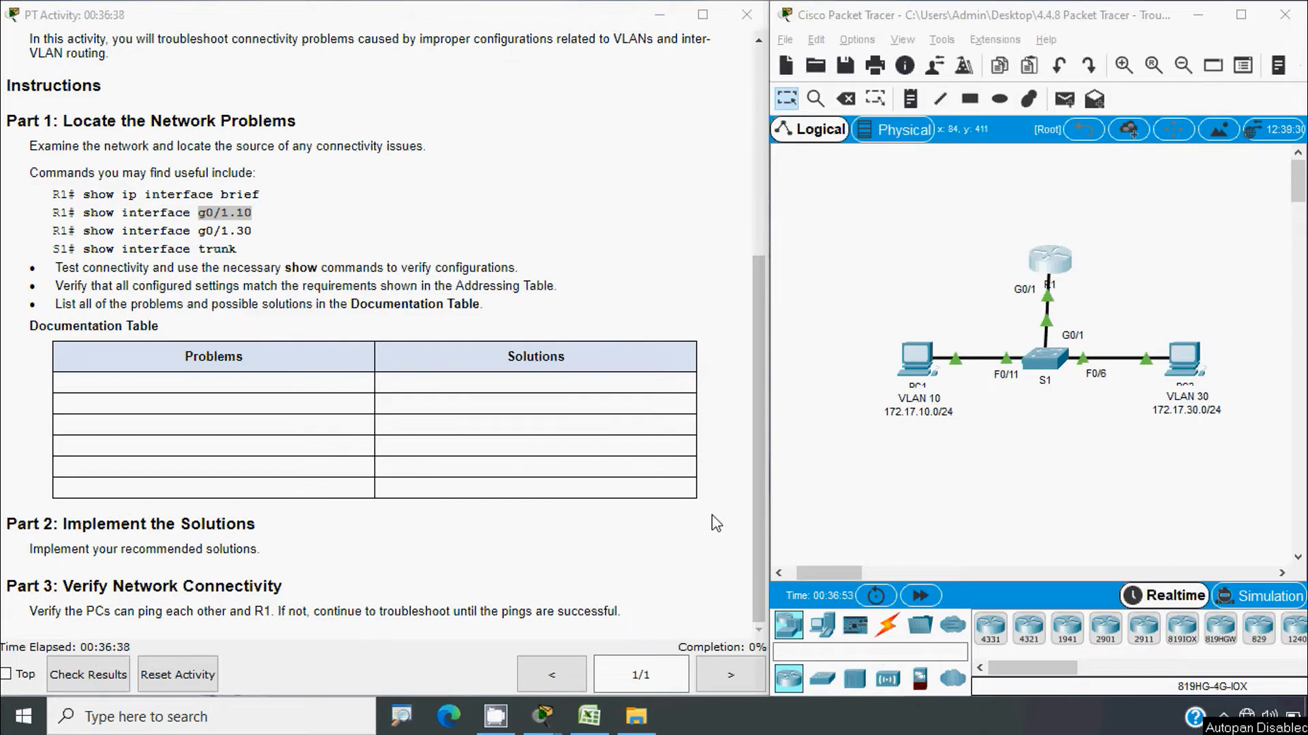
click(598, 726)
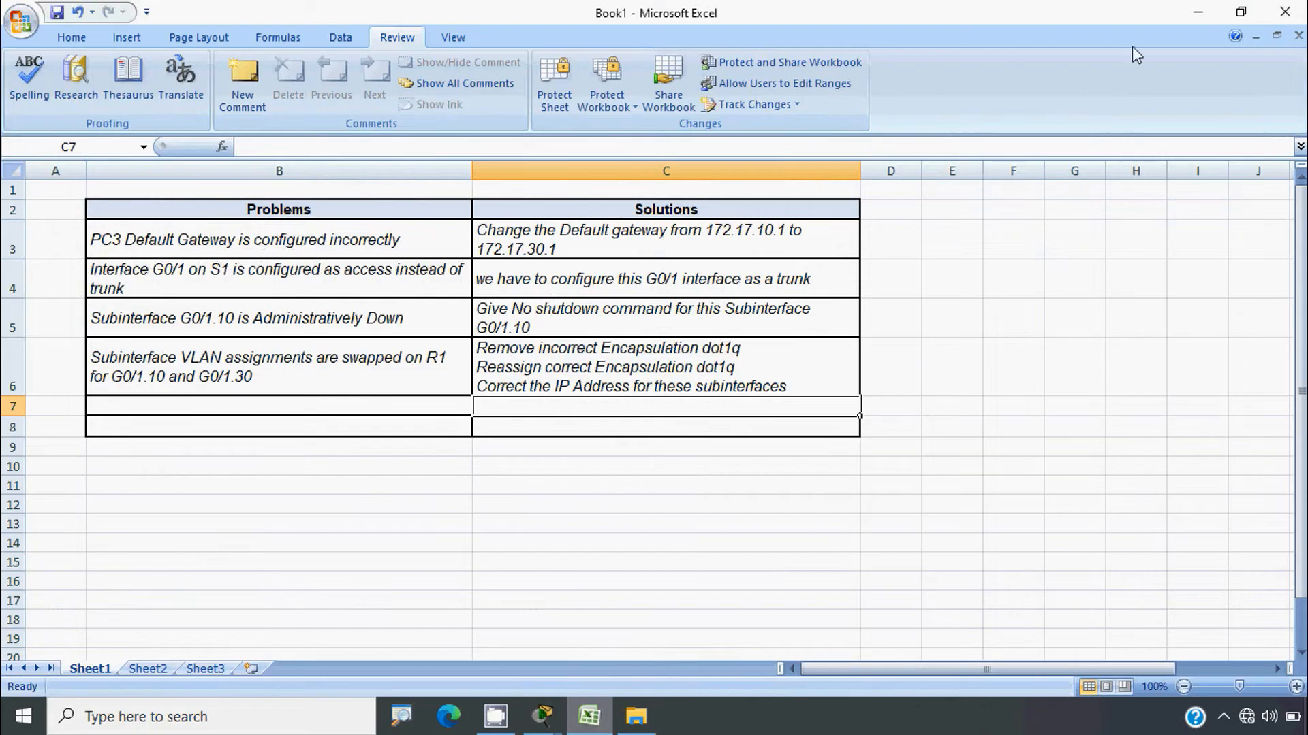
click(1198, 11)
drag(758, 273, 749, 76)
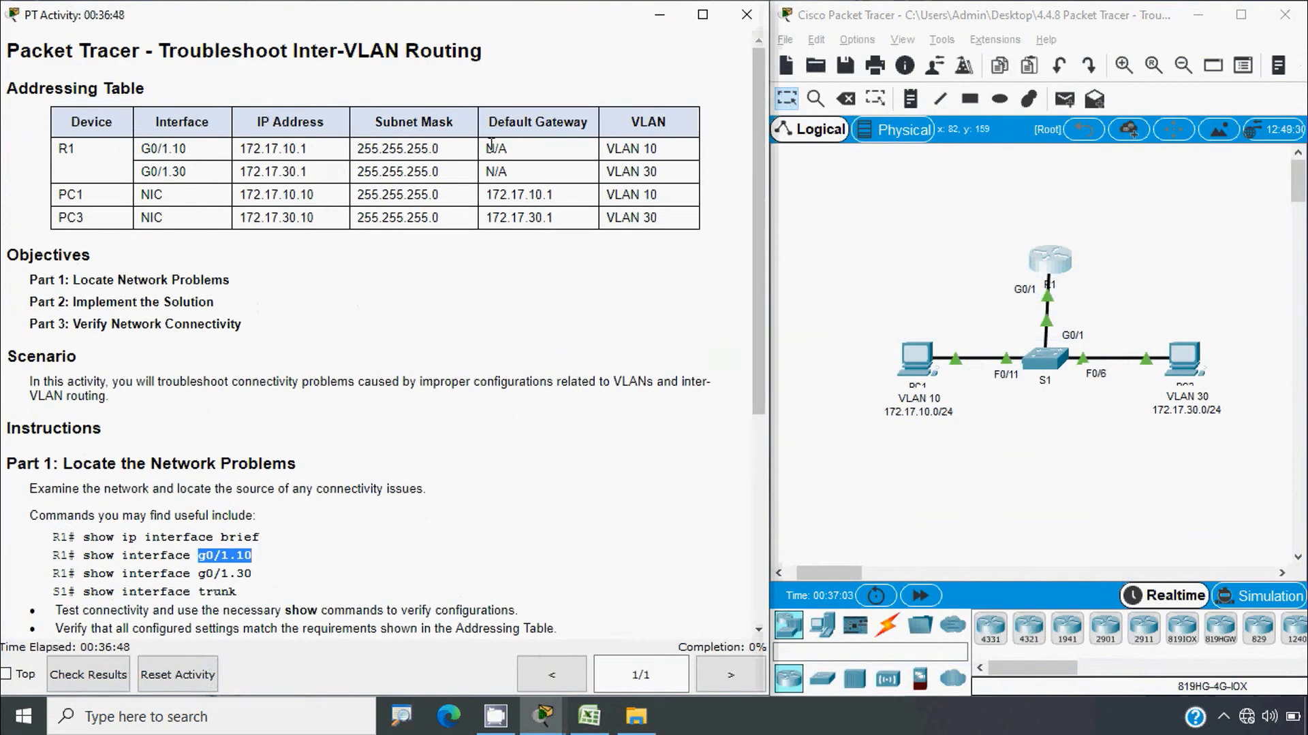
drag(553, 218, 485, 218)
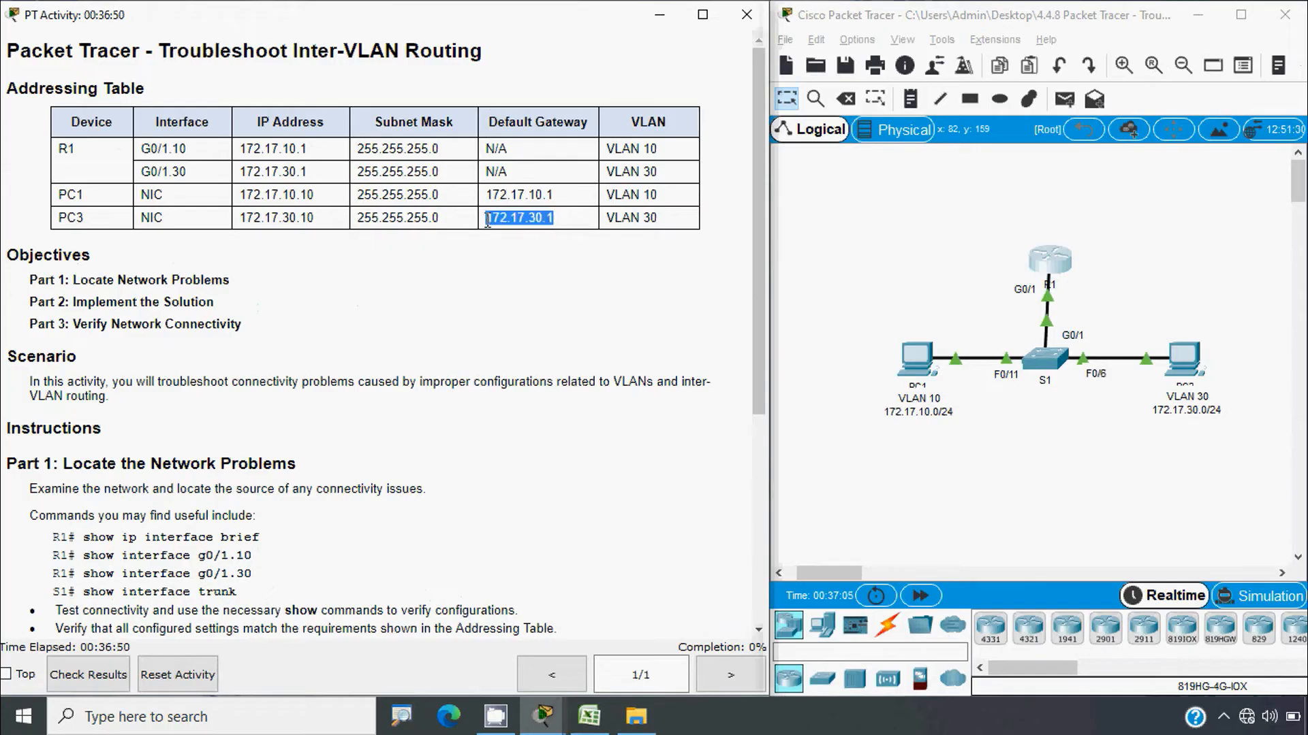
Set PC3's default gateway to 172.17.30.1 in its IP configuration and close the PC3 window.
click(1174, 366)
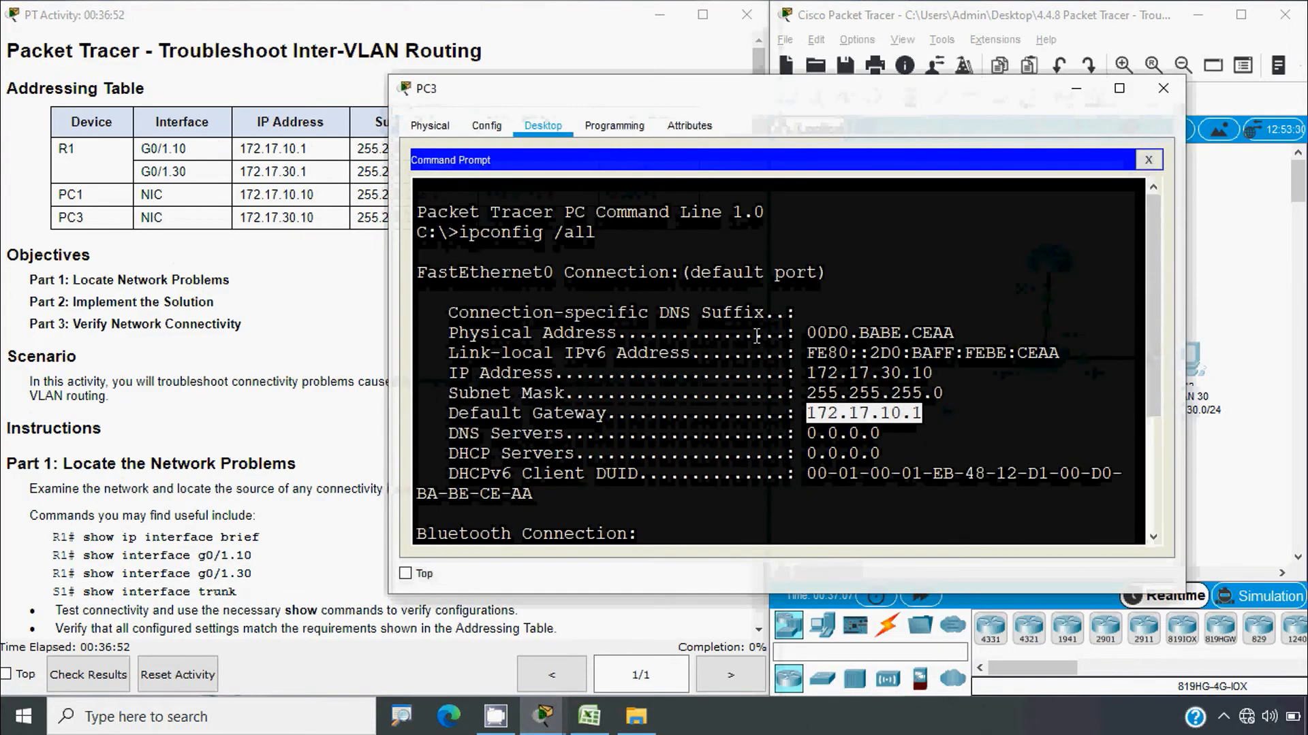
click(1148, 162)
click(475, 219)
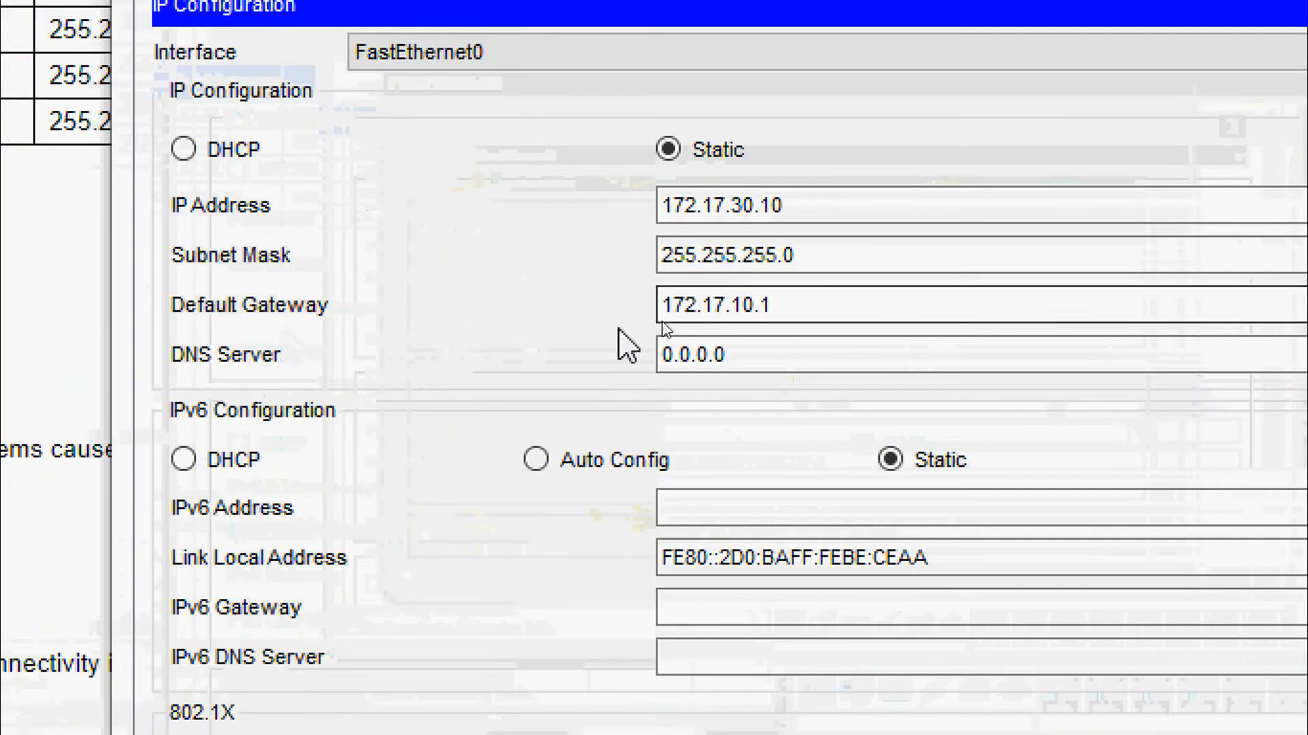
click(686, 310)
drag(742, 305, 731, 305)
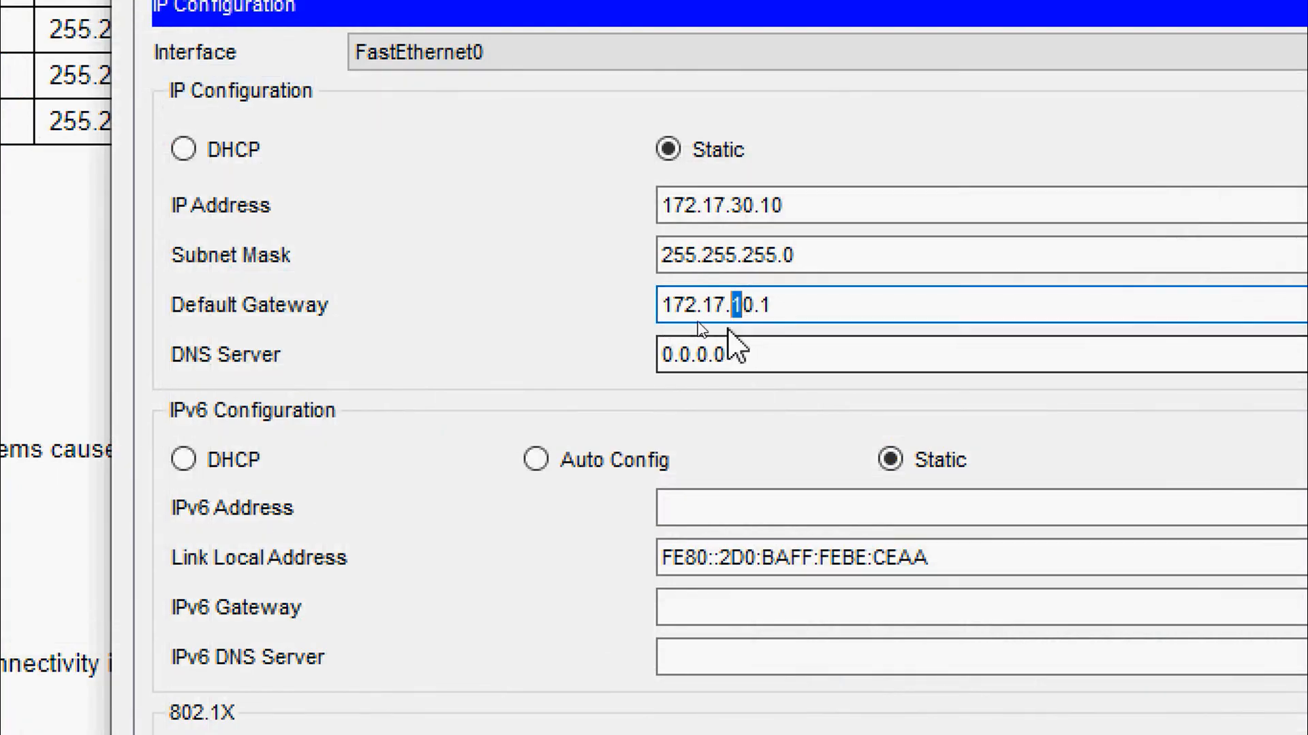
text(3)
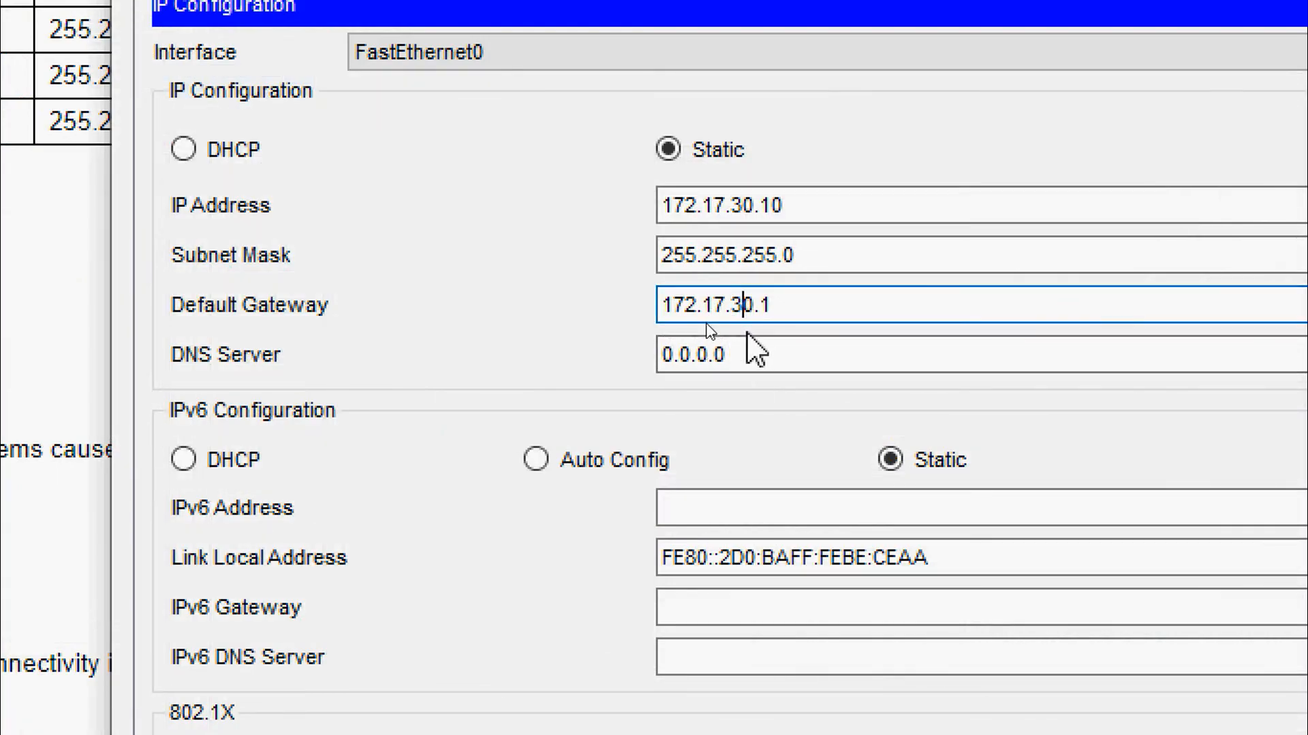
click(766, 350)
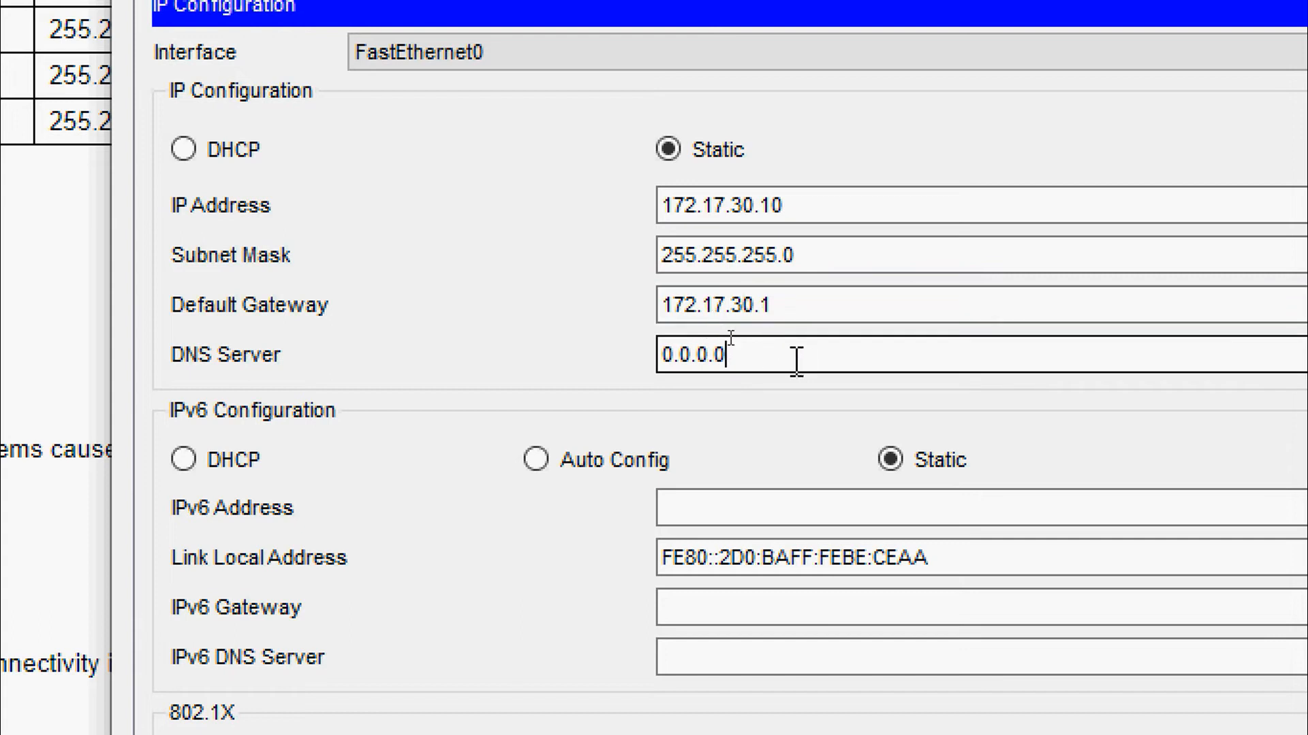
click(1163, 88)
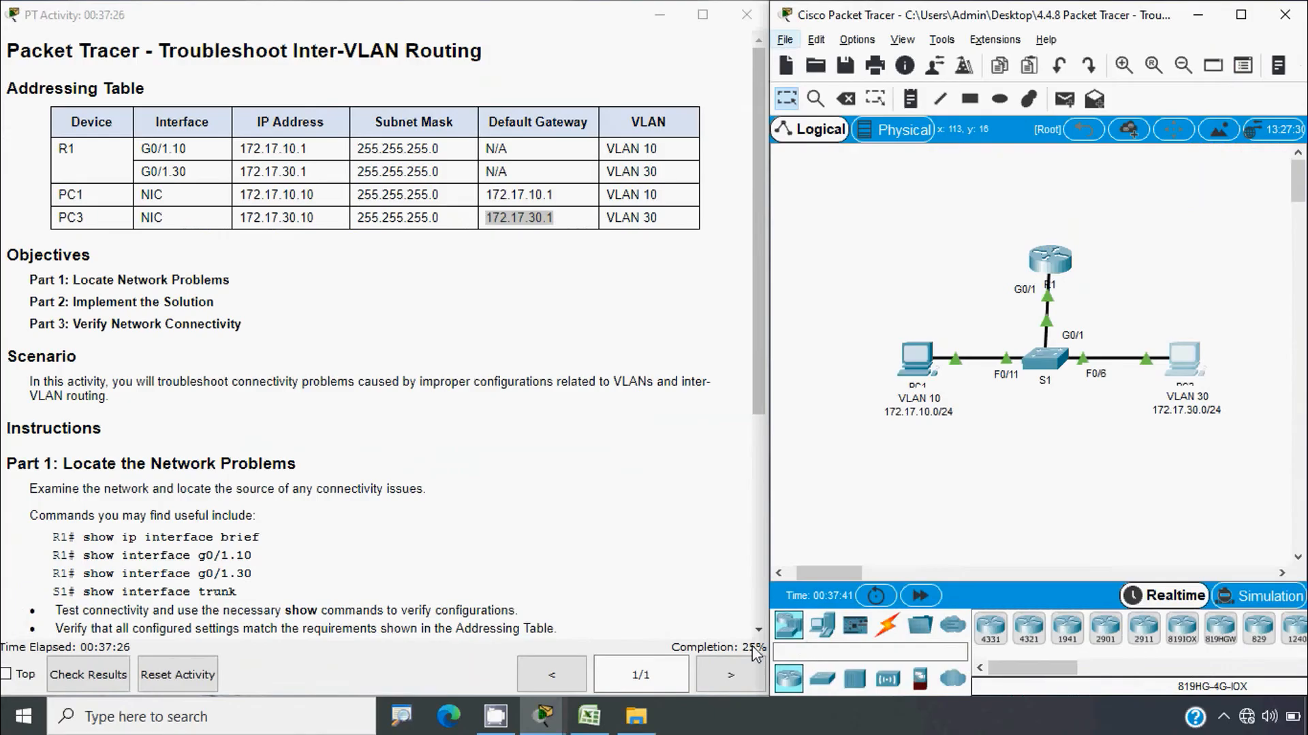
Recheck the problem table in Excel, return to Packet Tracer, and enter global configuration mode on switch S1 with enable and conf t.
click(603, 723)
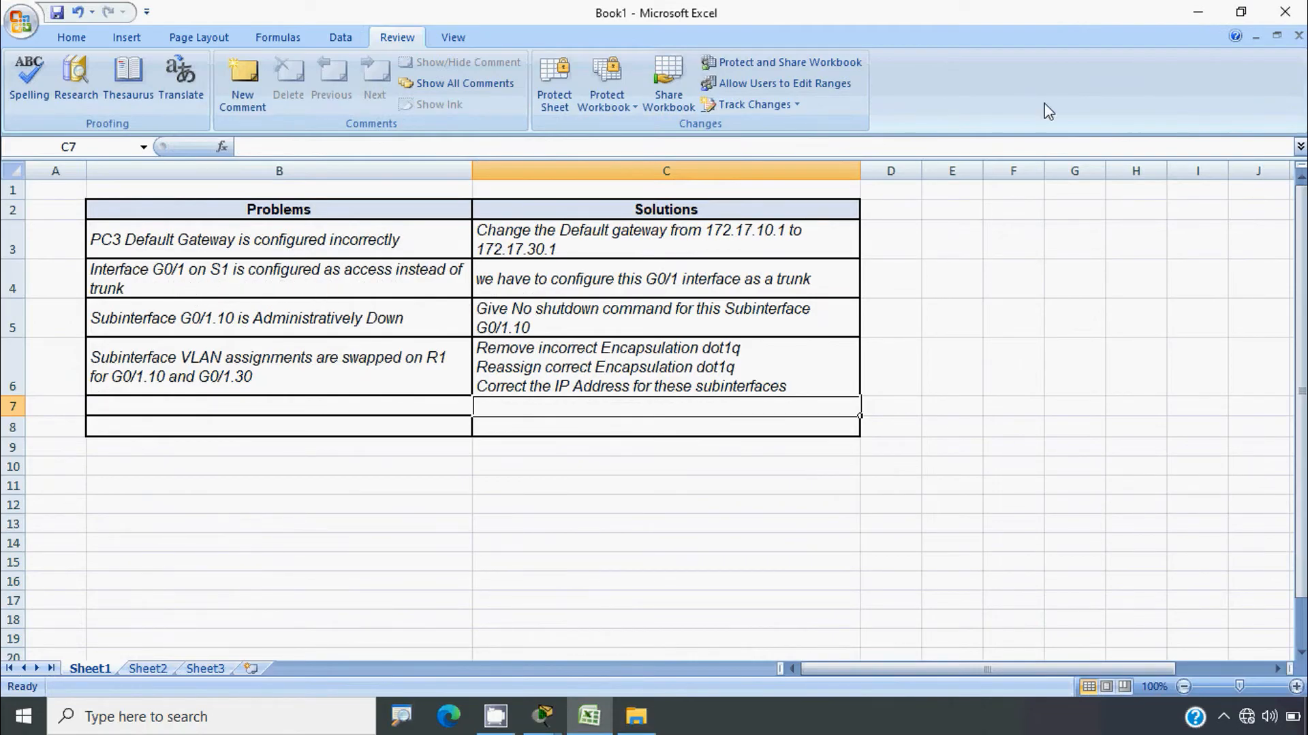
click(1193, 19)
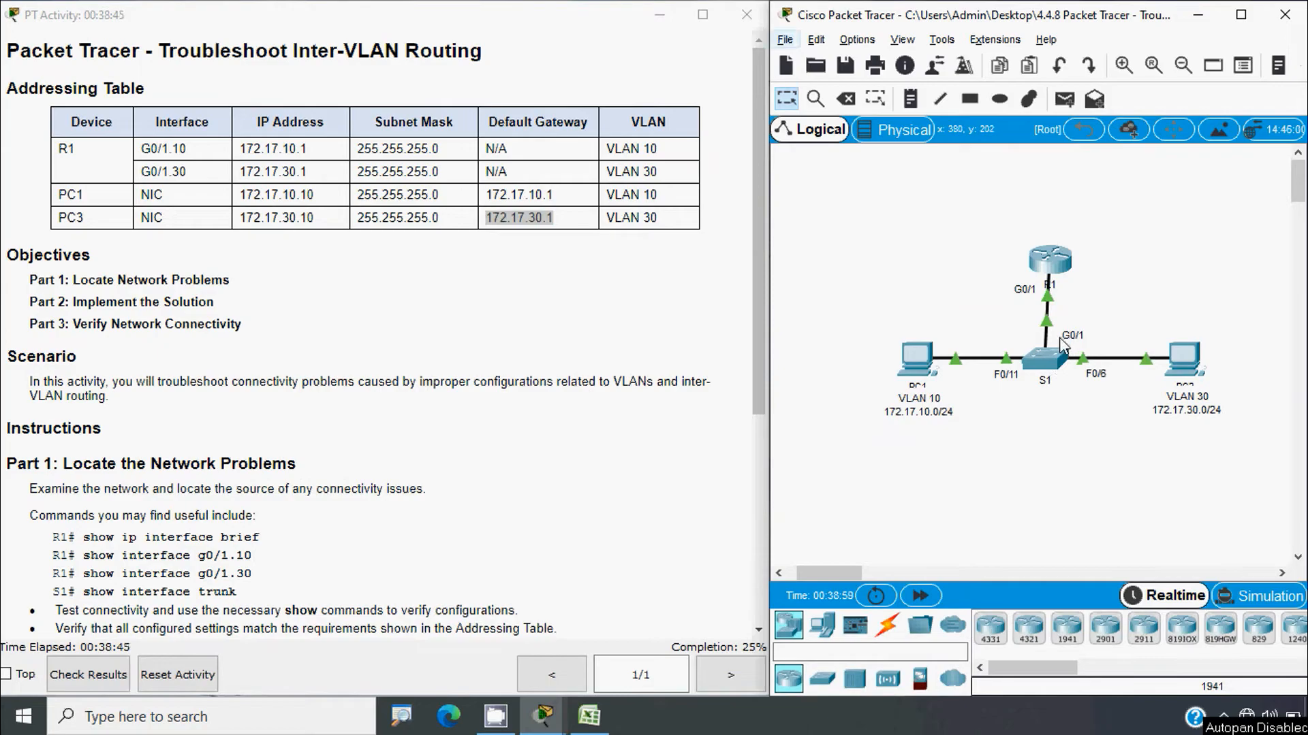
click(1052, 361)
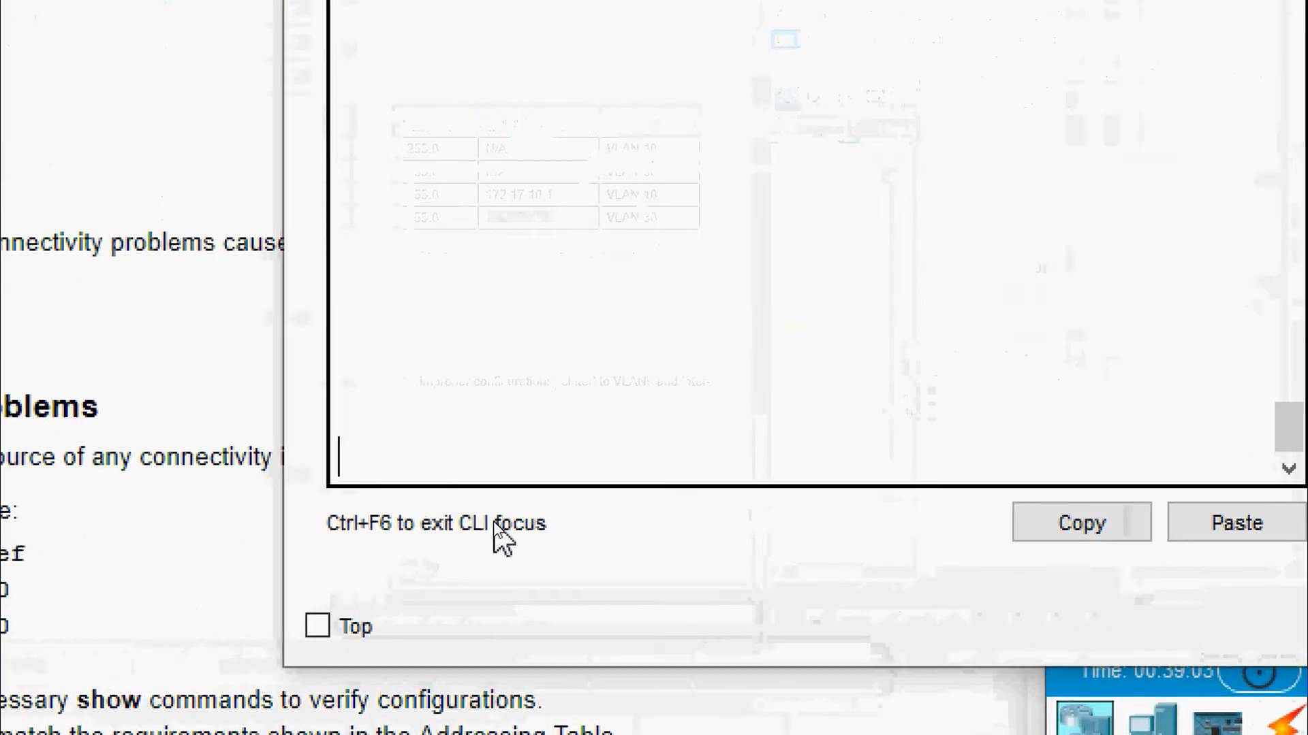
key(Return)
text(enable)
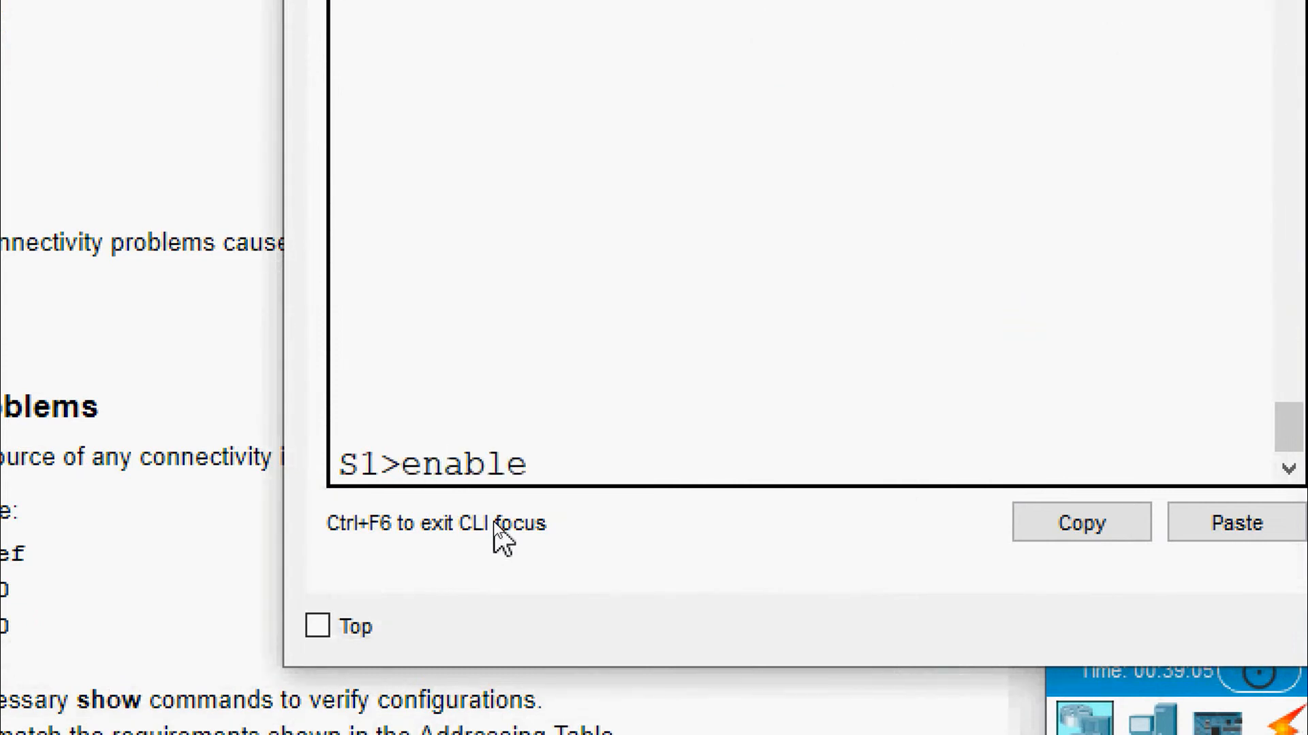
key(Return)
text(conf t)
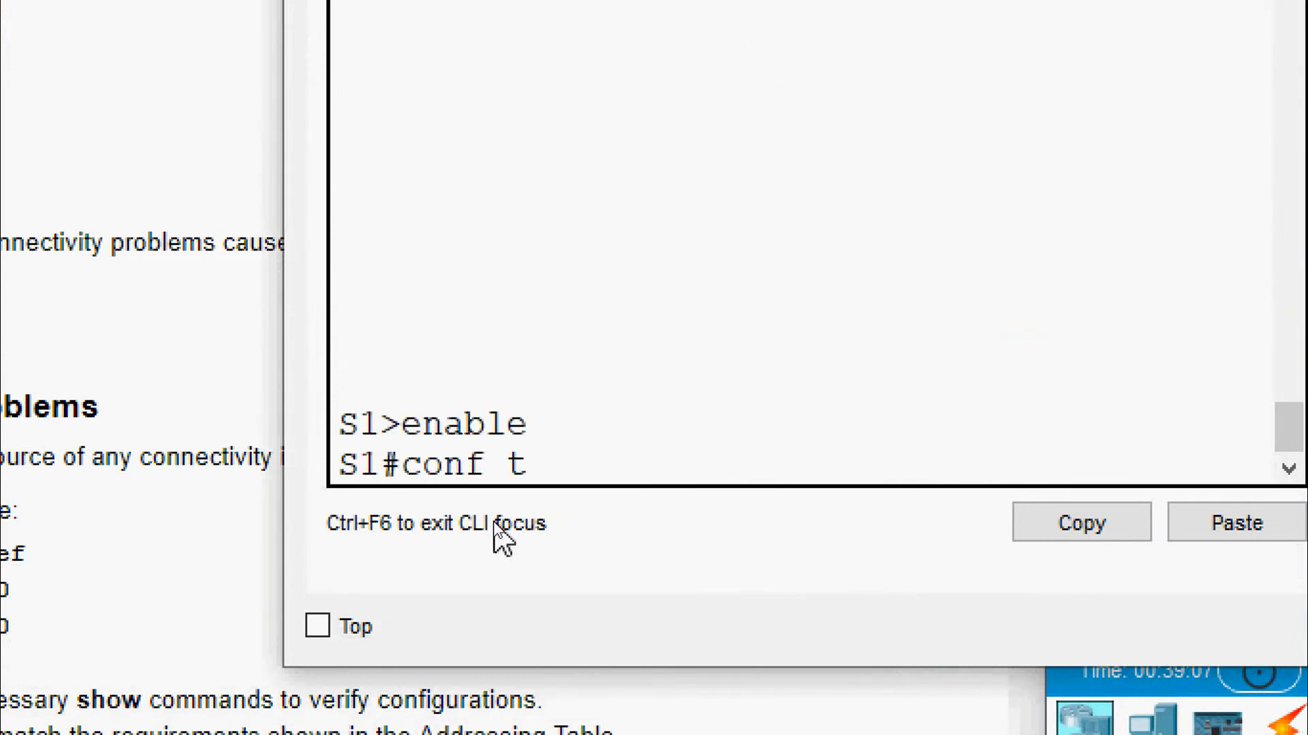
key(Return)
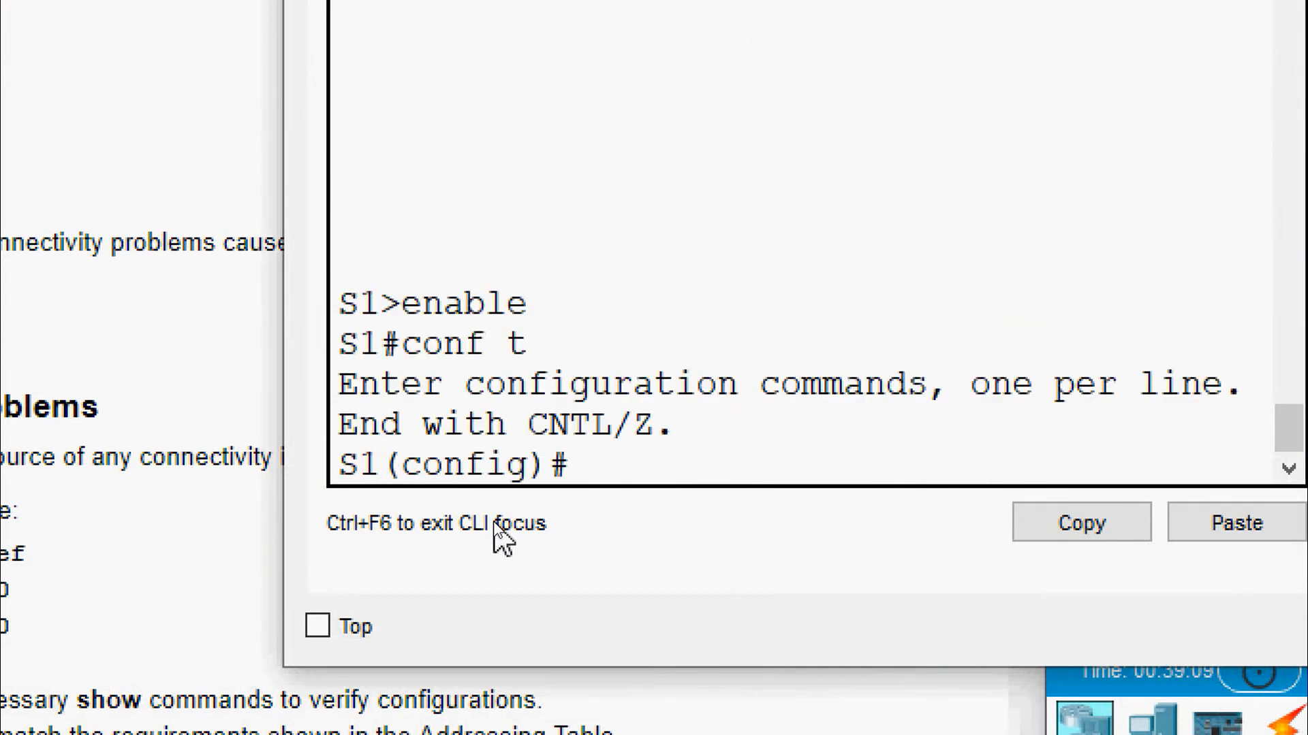
Configure interface g0/1 on S1 as a trunk with switchport mode trunk.
text(interface)
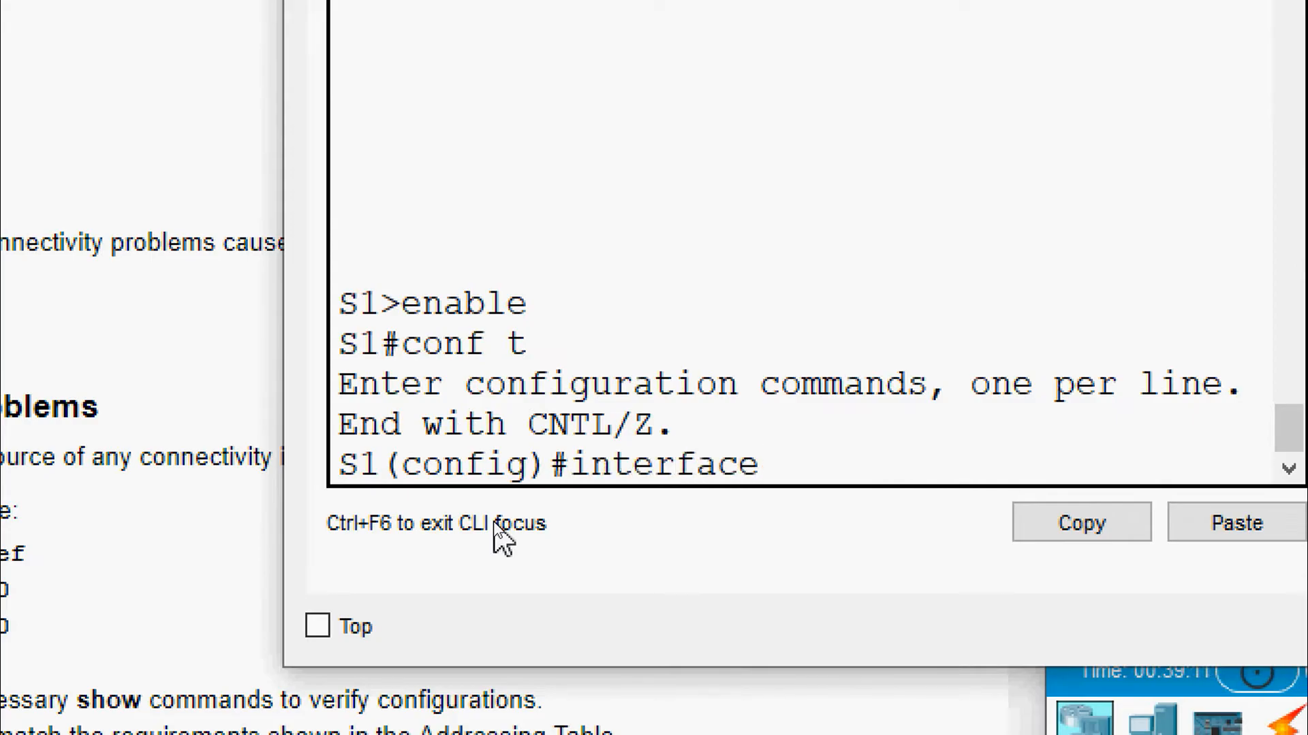
text( g0/1)
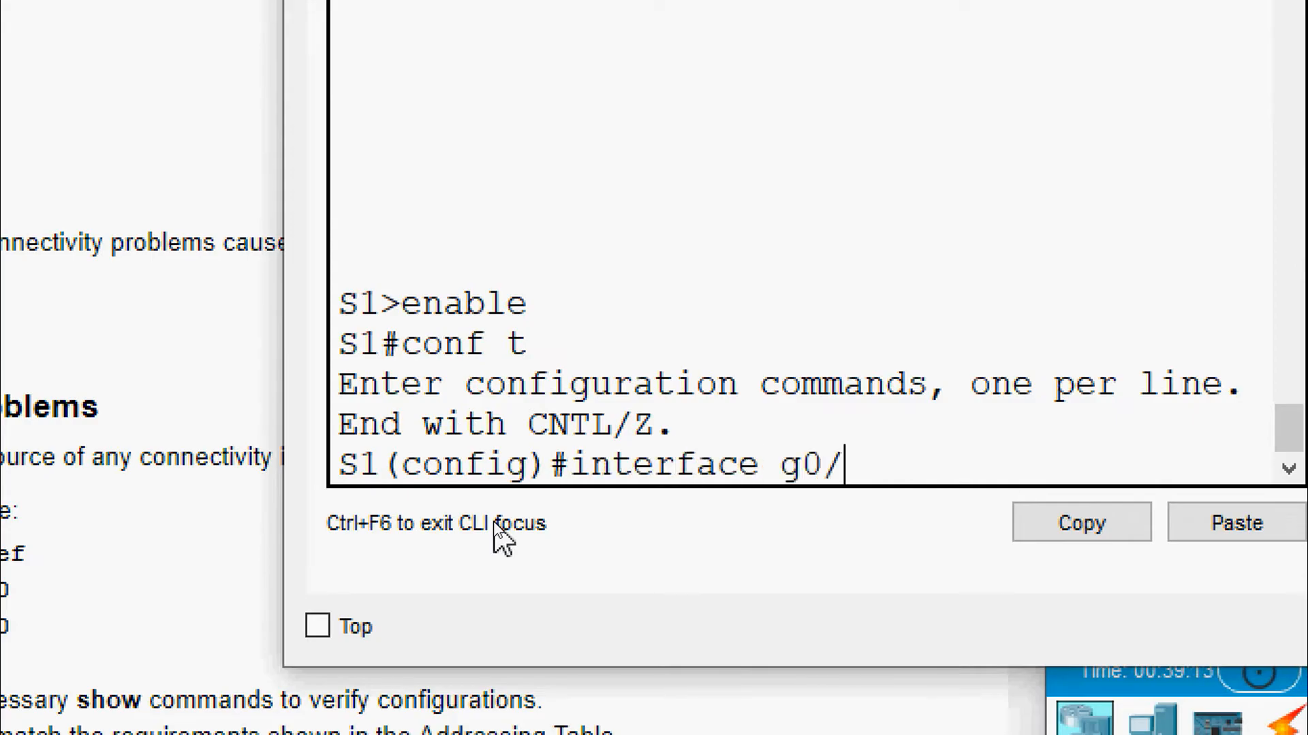
key(Return)
text(switch)
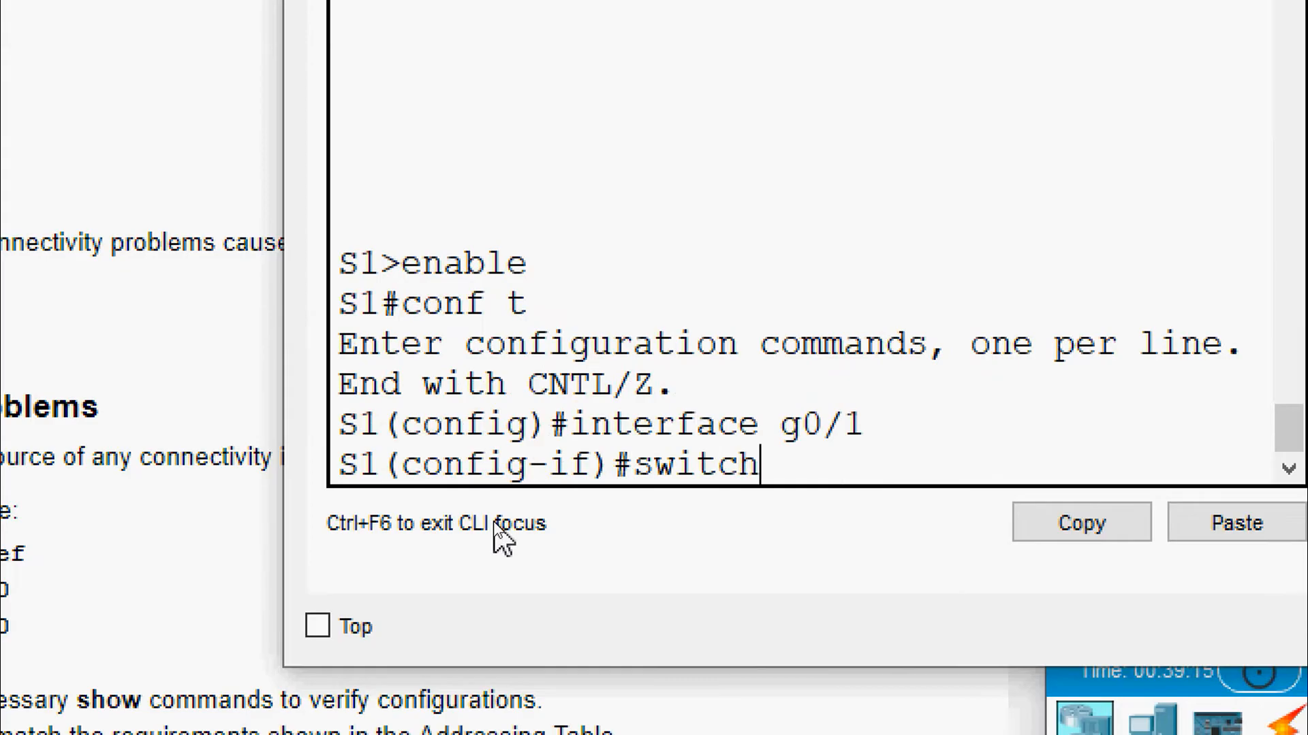
text(port mode trunk)
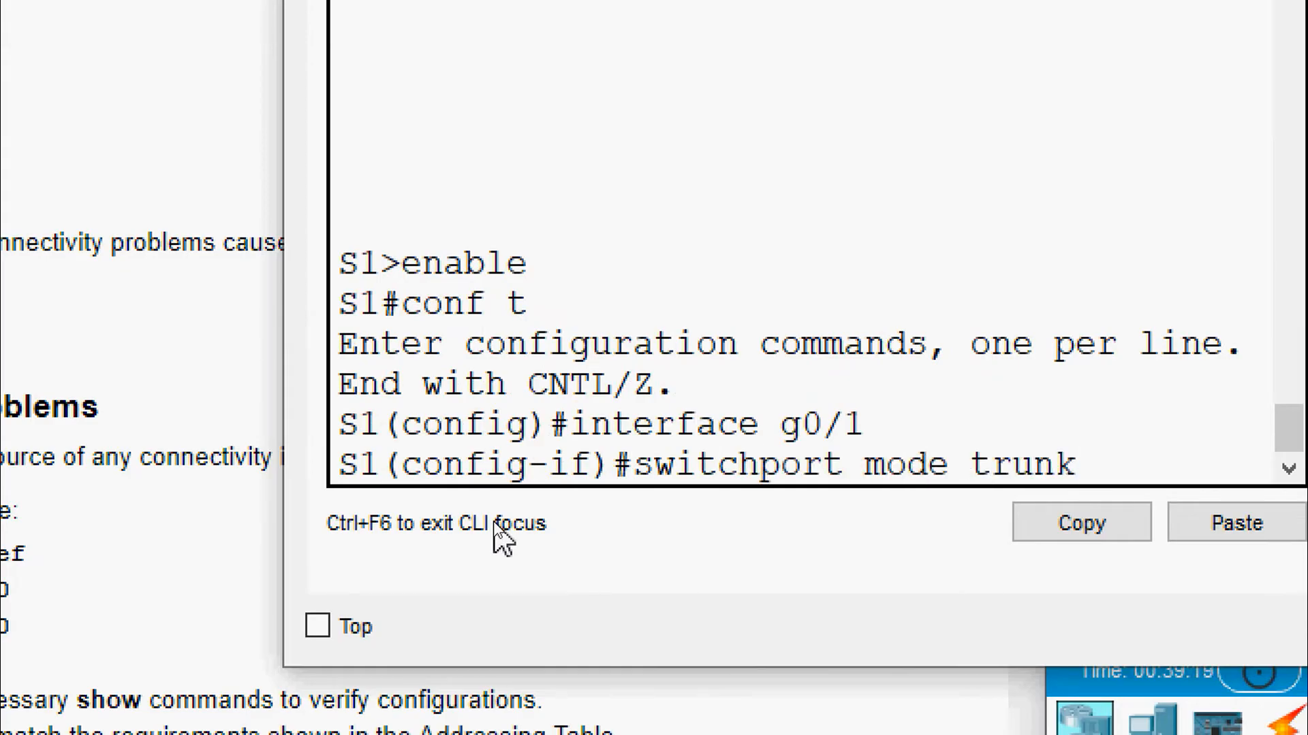
key(Return)
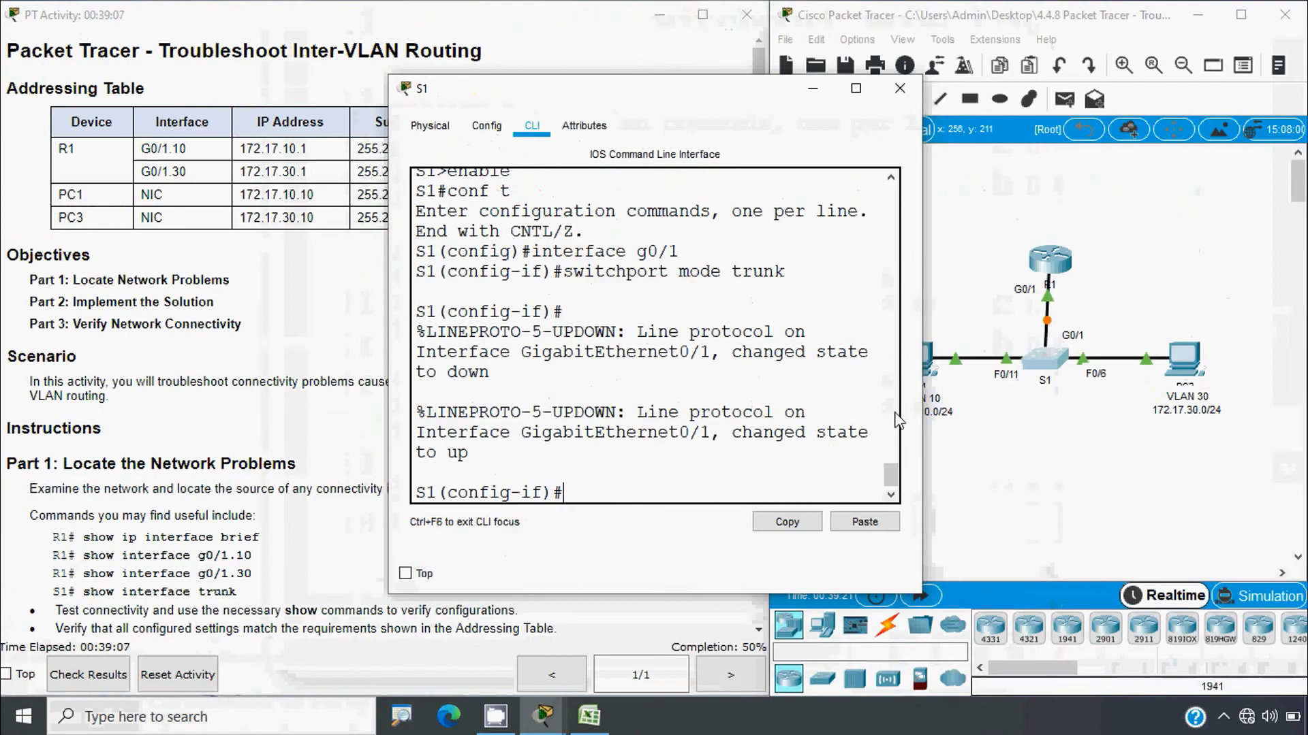
Widen S1's window to read the GigabitEthernet0/1 line protocol messages, and leave configuration mode with end.
drag(923, 380, 1081, 380)
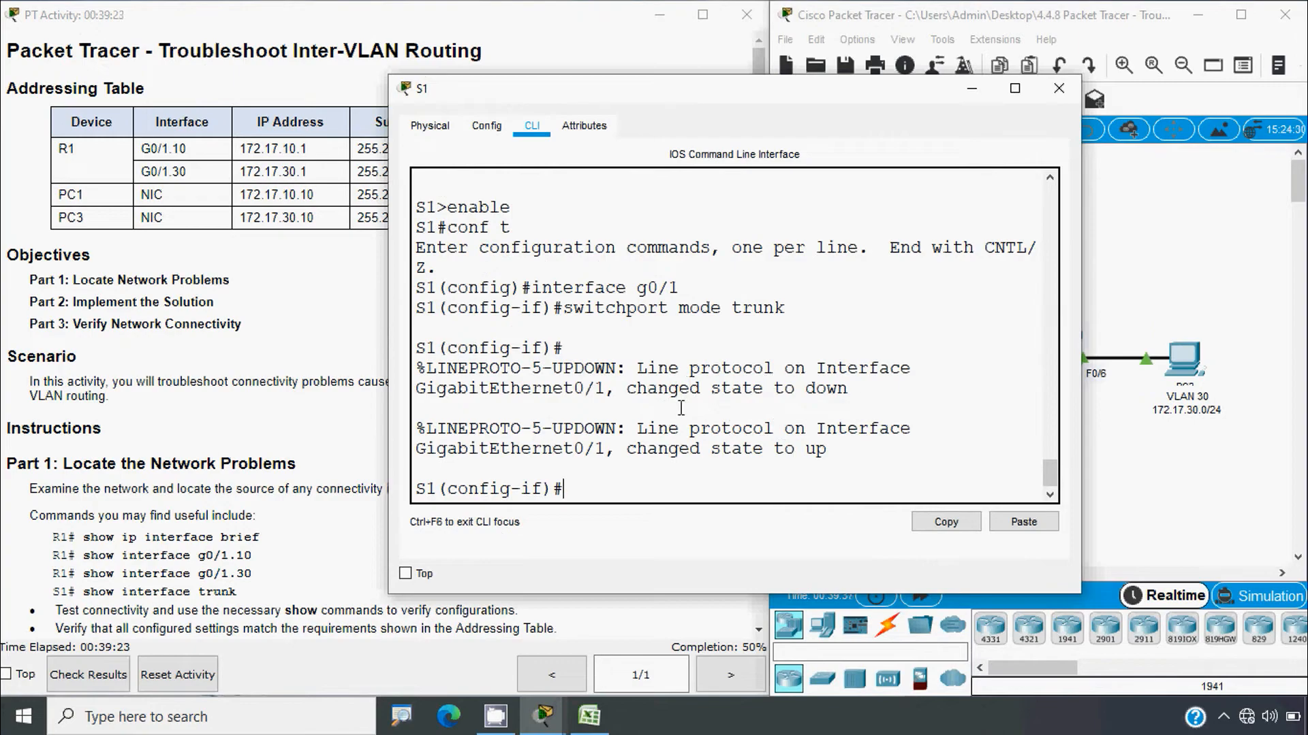
double_click(810, 395)
drag(627, 450, 827, 450)
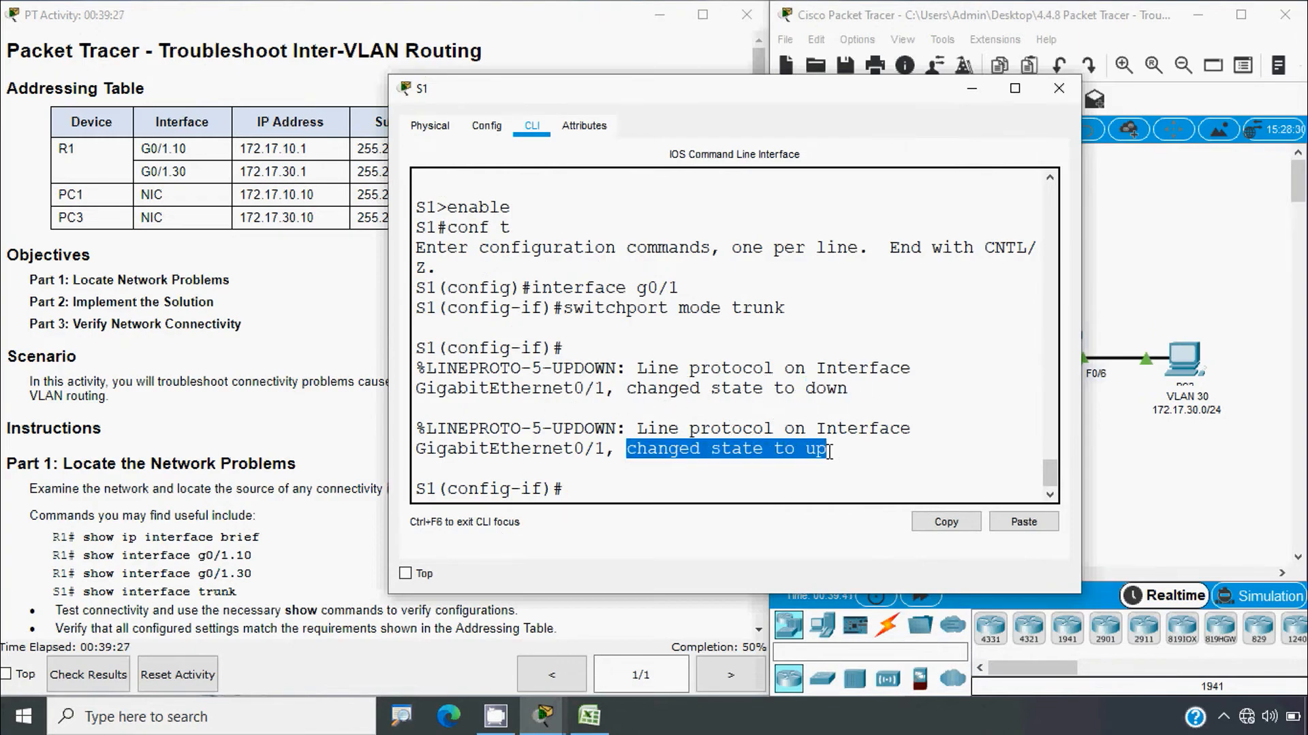
click(583, 490)
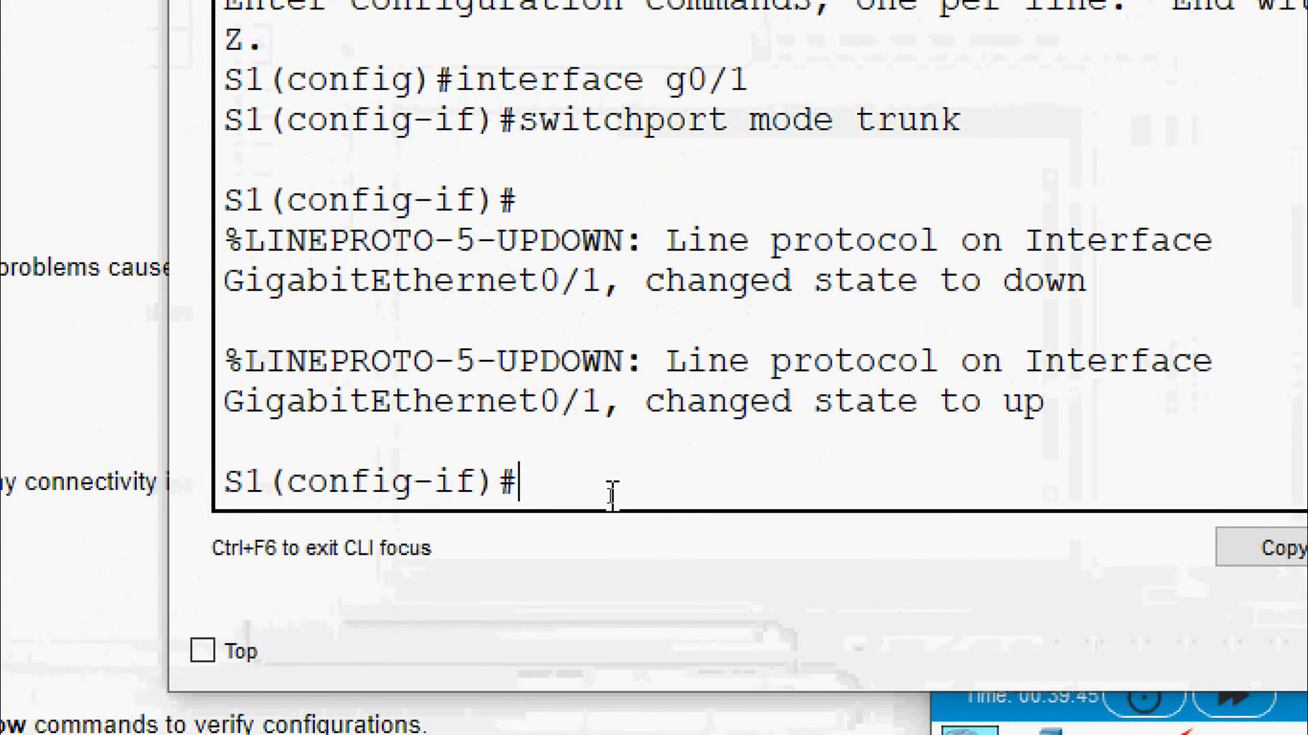
text(end)
key(Return)
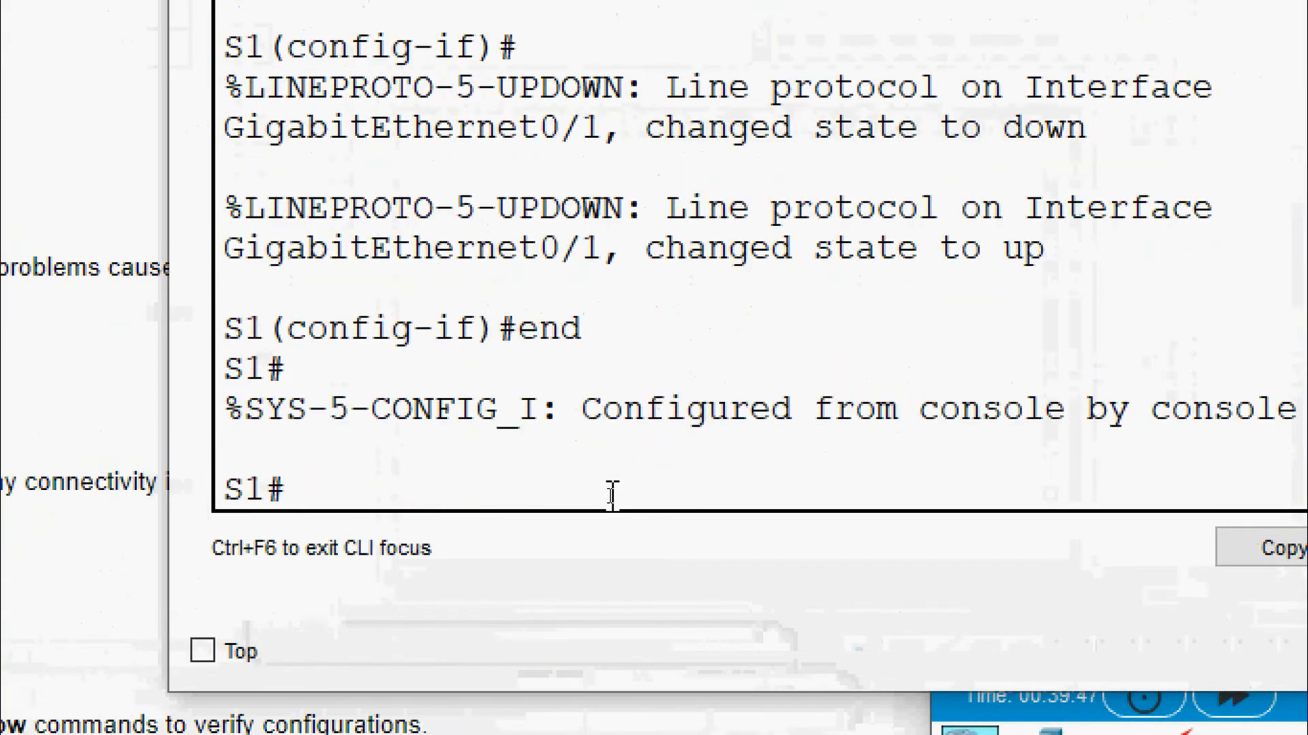
Run show vlan brief on S1 and enlarge its window to examine the ports assigned to each VLAN.
text(show)
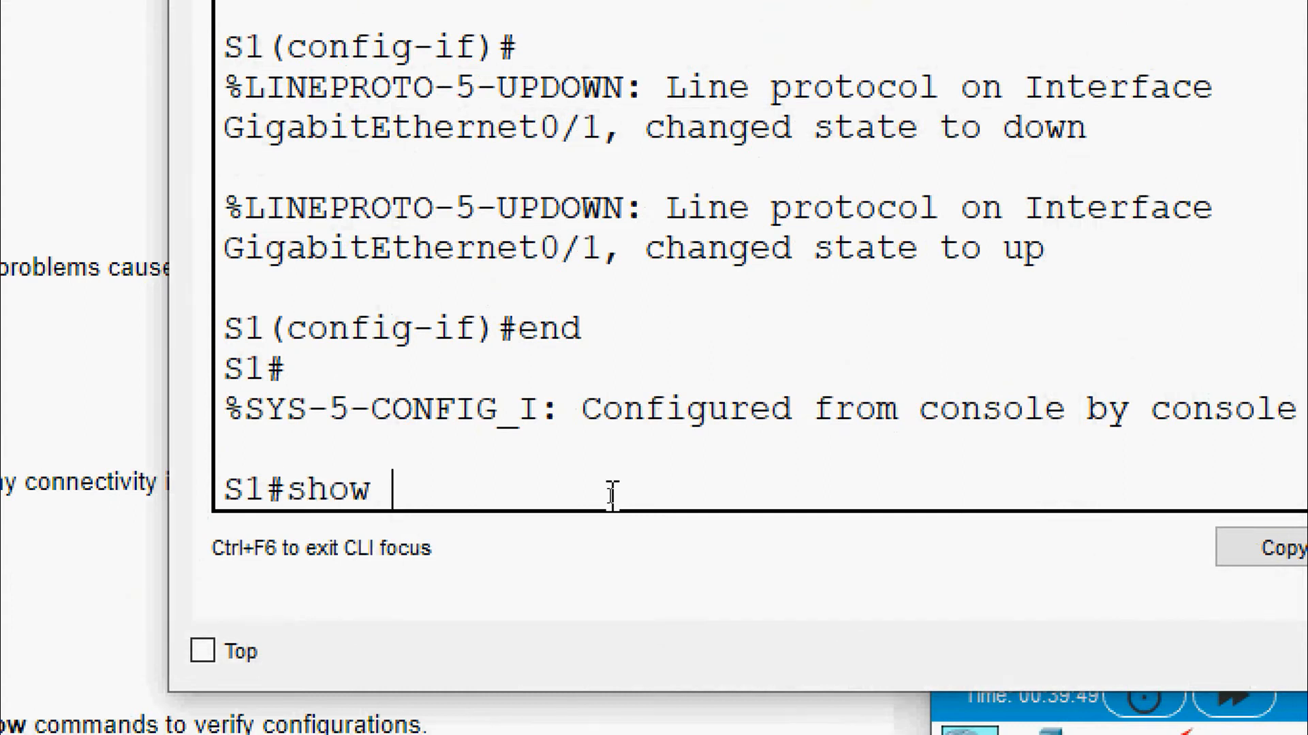
text( vlan)
text(brief)
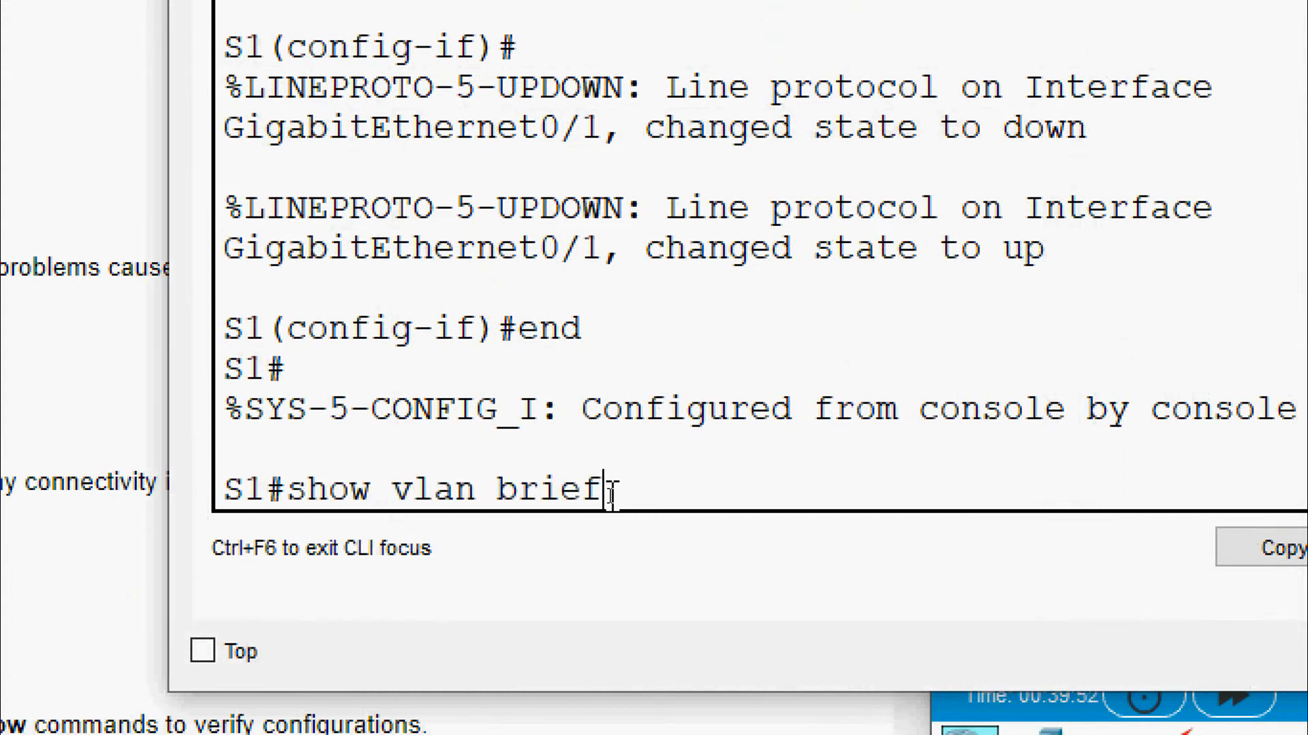
key(Return)
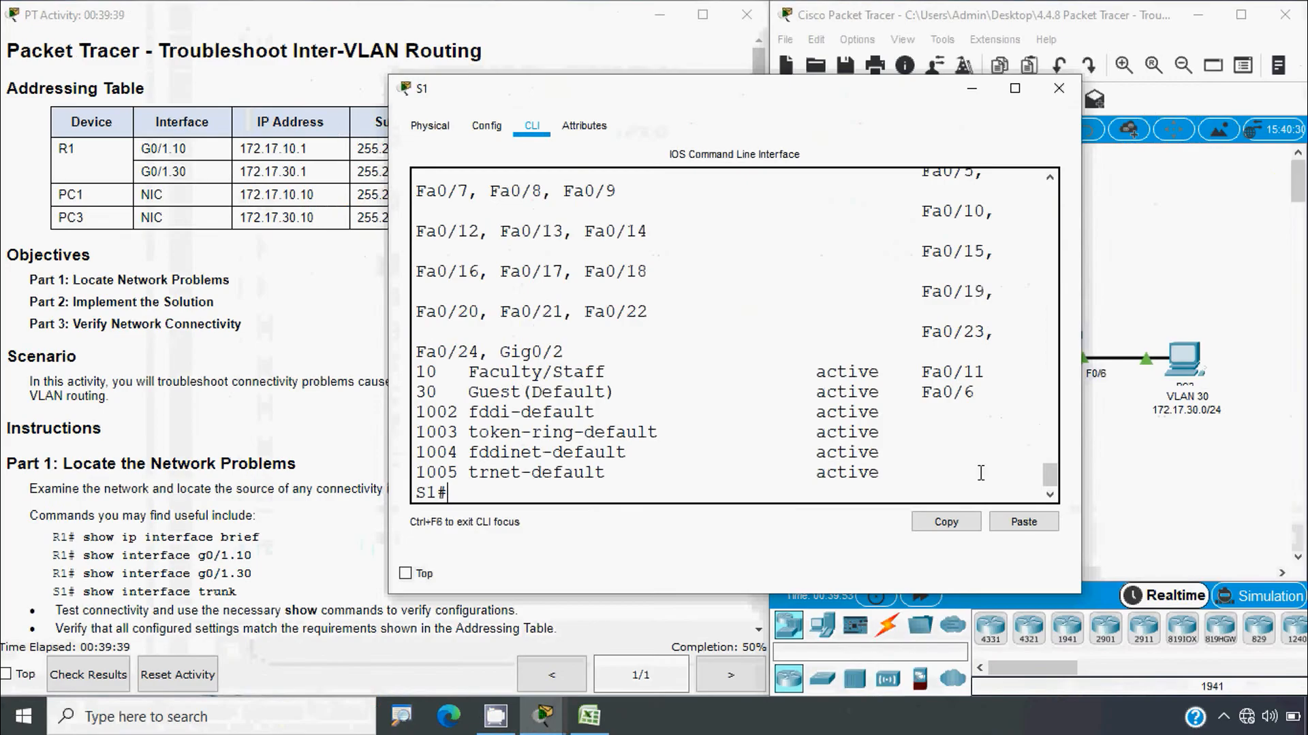
drag(1080, 353, 1233, 354)
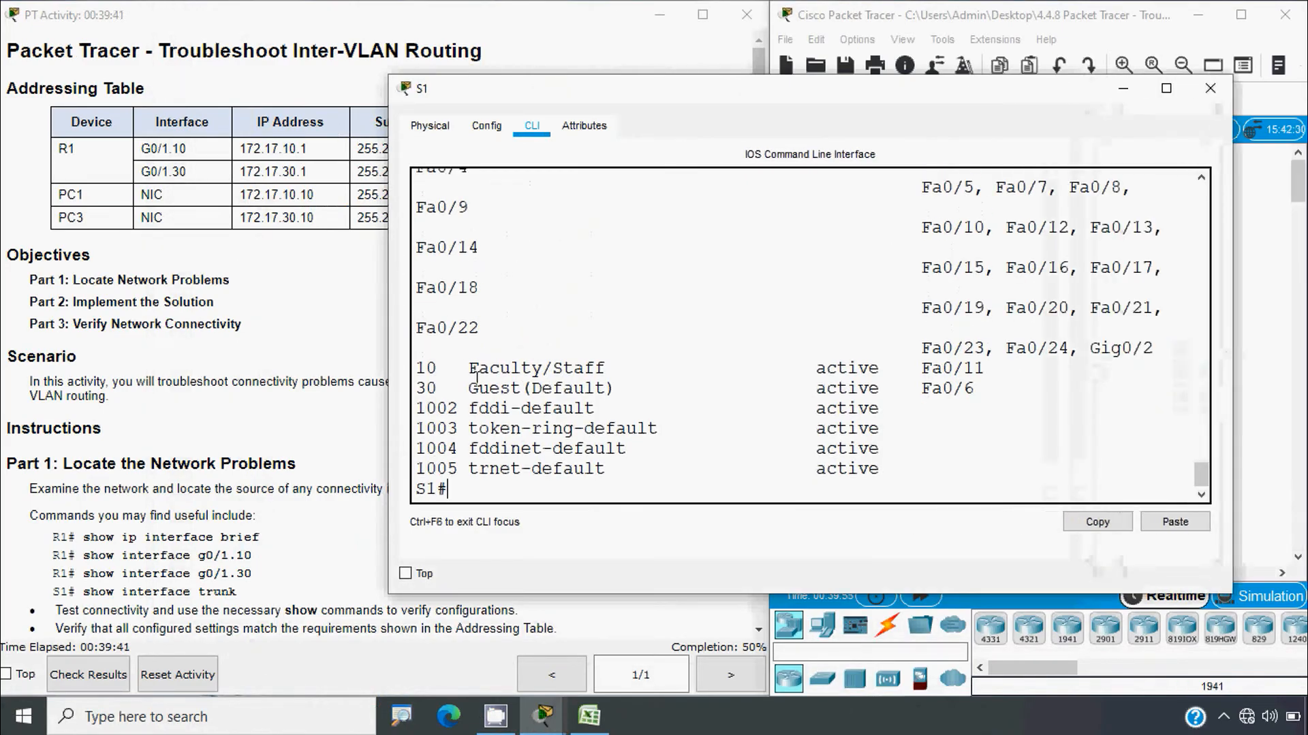
drag(388, 364, 139, 380)
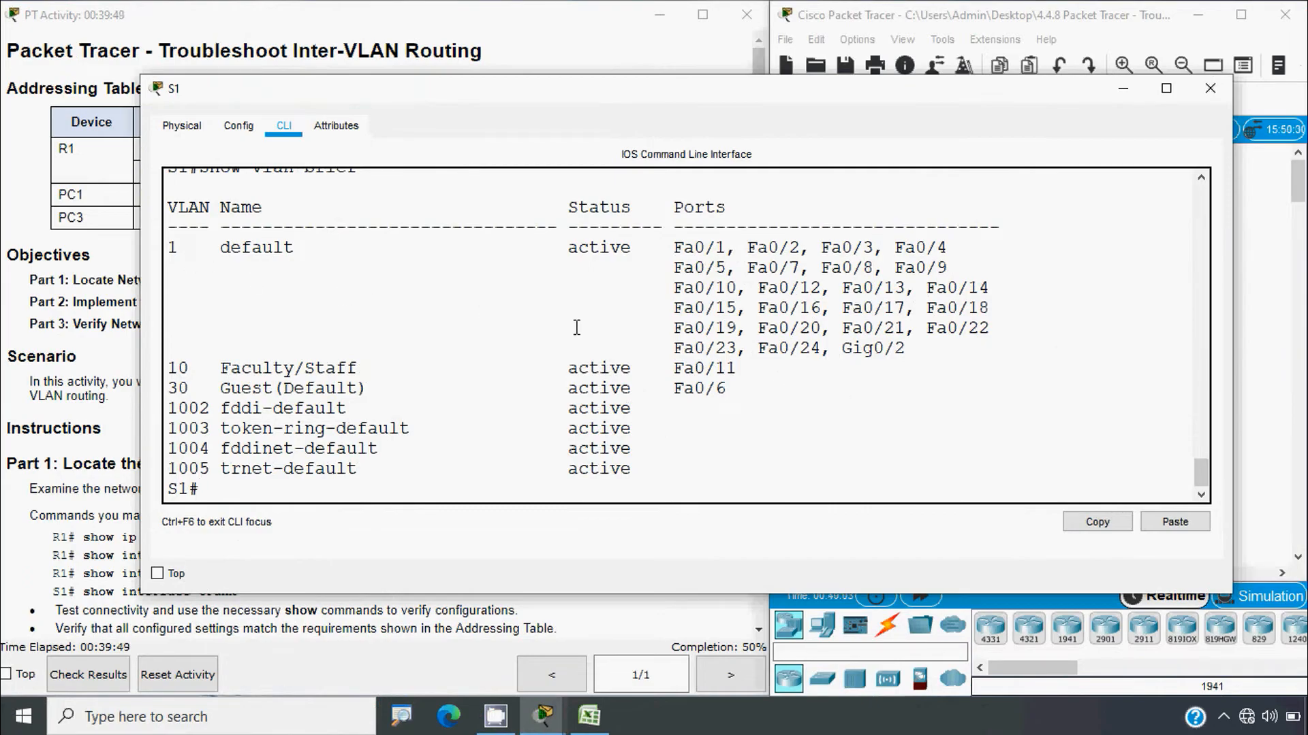
drag(217, 355, 992, 345)
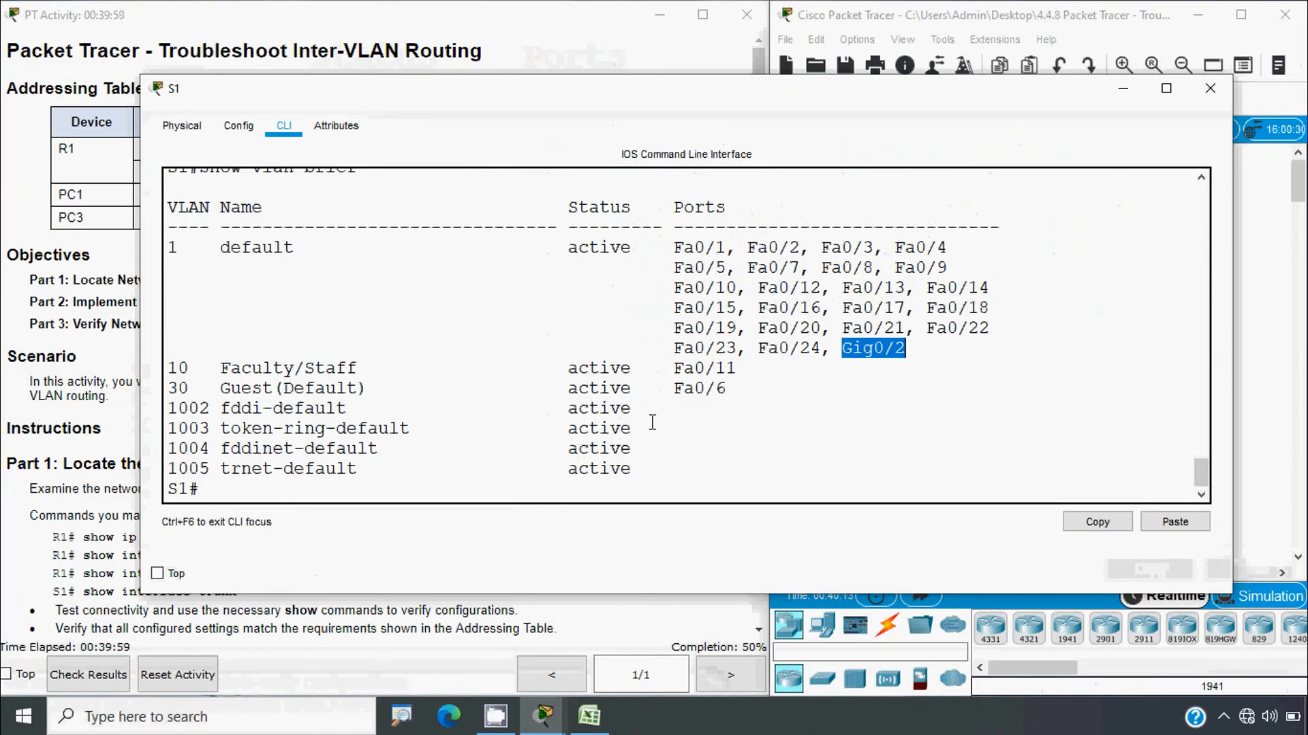
Run show interface trunk at the privileged prompt of switch S1.
click(309, 489)
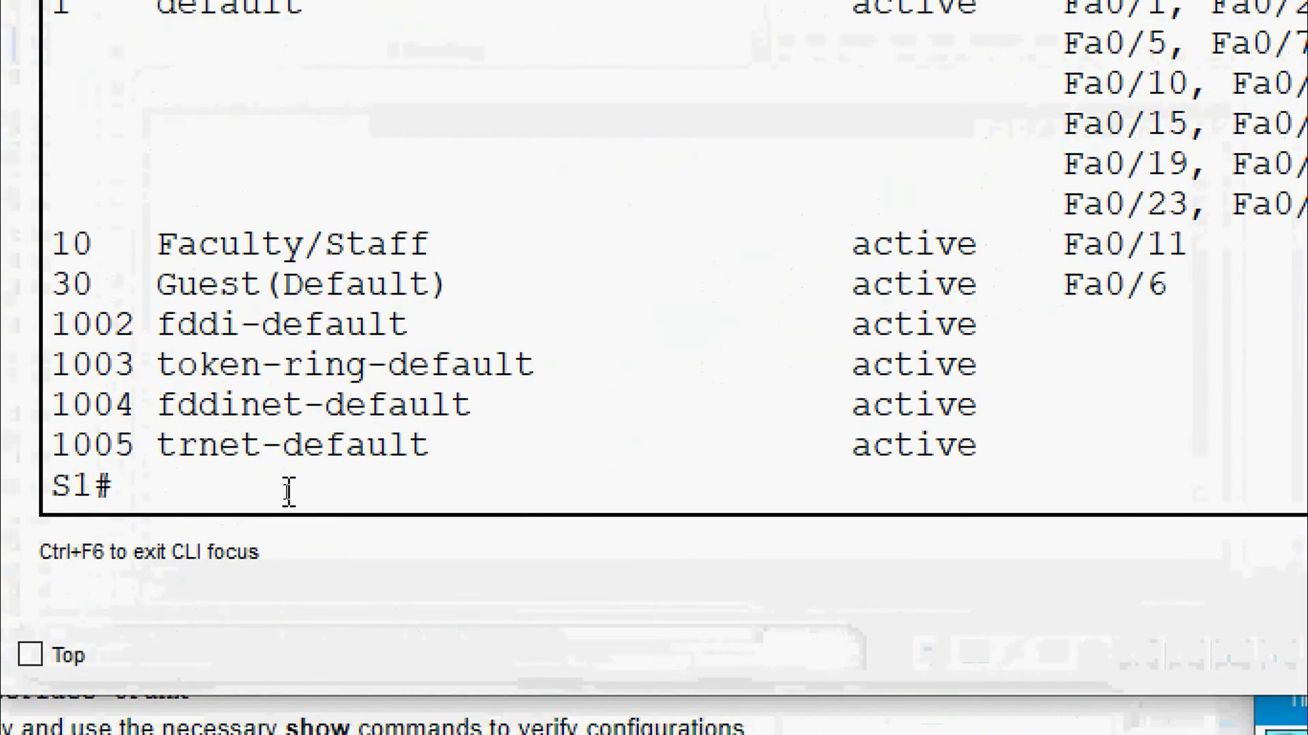
text(show inter)
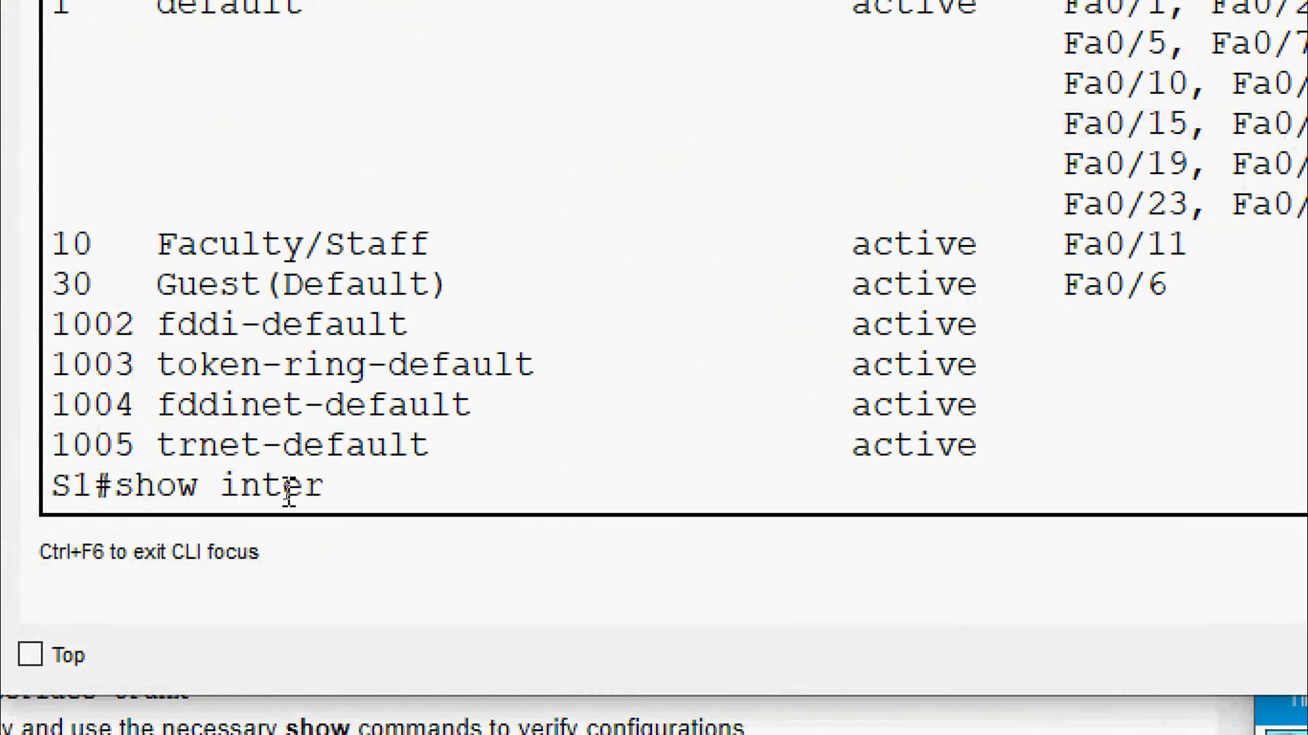
text(face trunk)
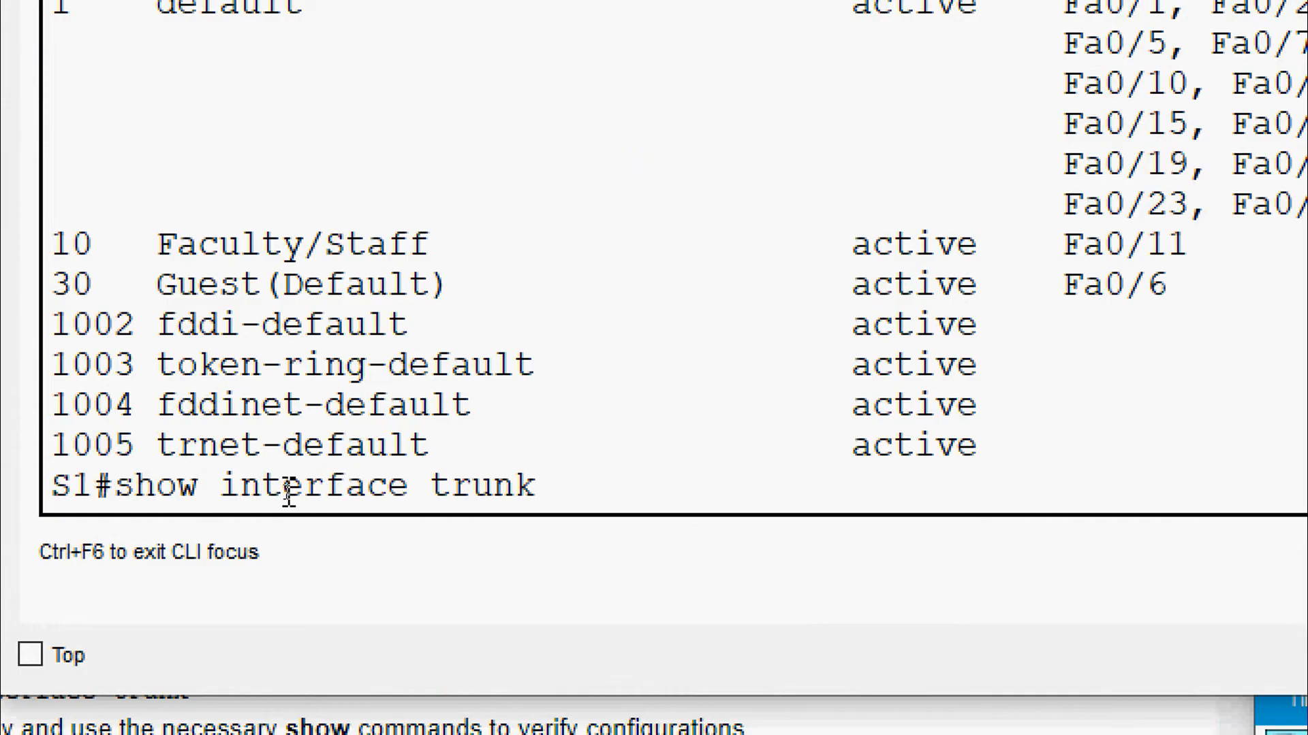
key(Return)
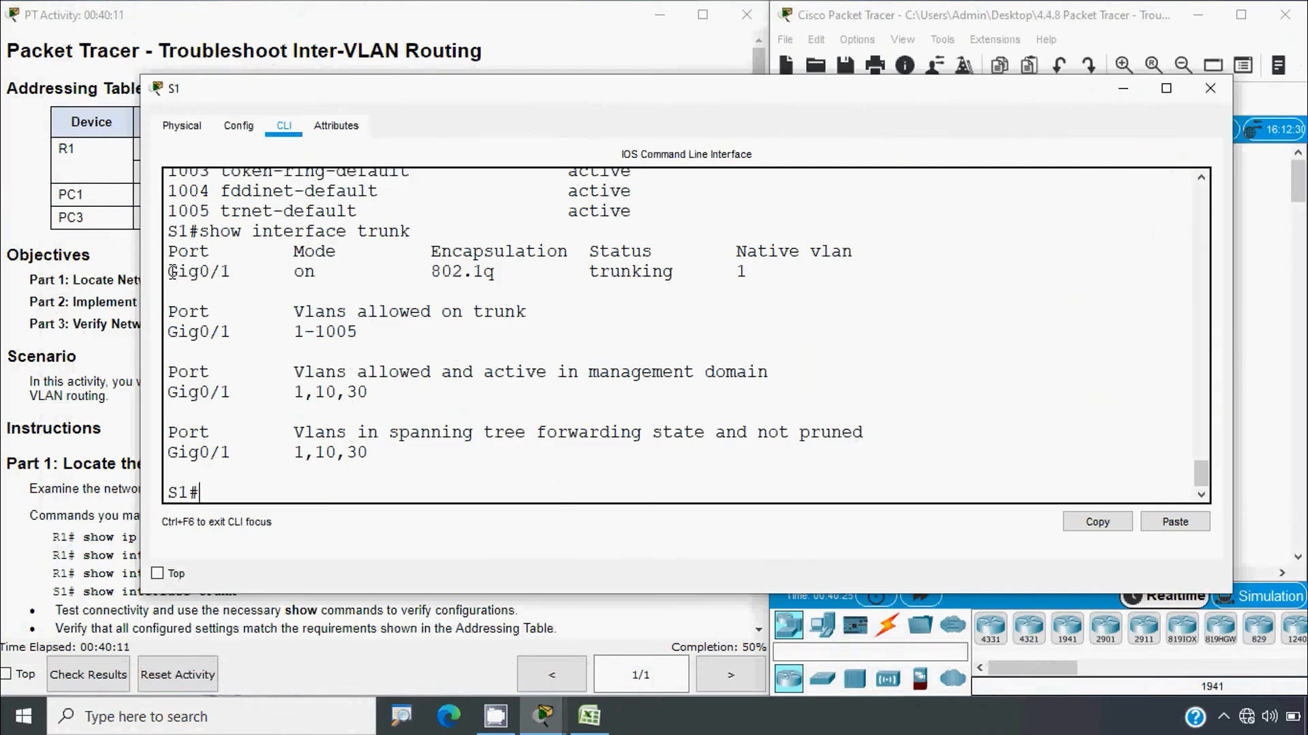
Examine Gig0/1's mode, encapsulation, native VLAN and active VLANs in the trunk output, and close S1's window.
drag(173, 272, 325, 273)
drag(433, 254, 569, 261)
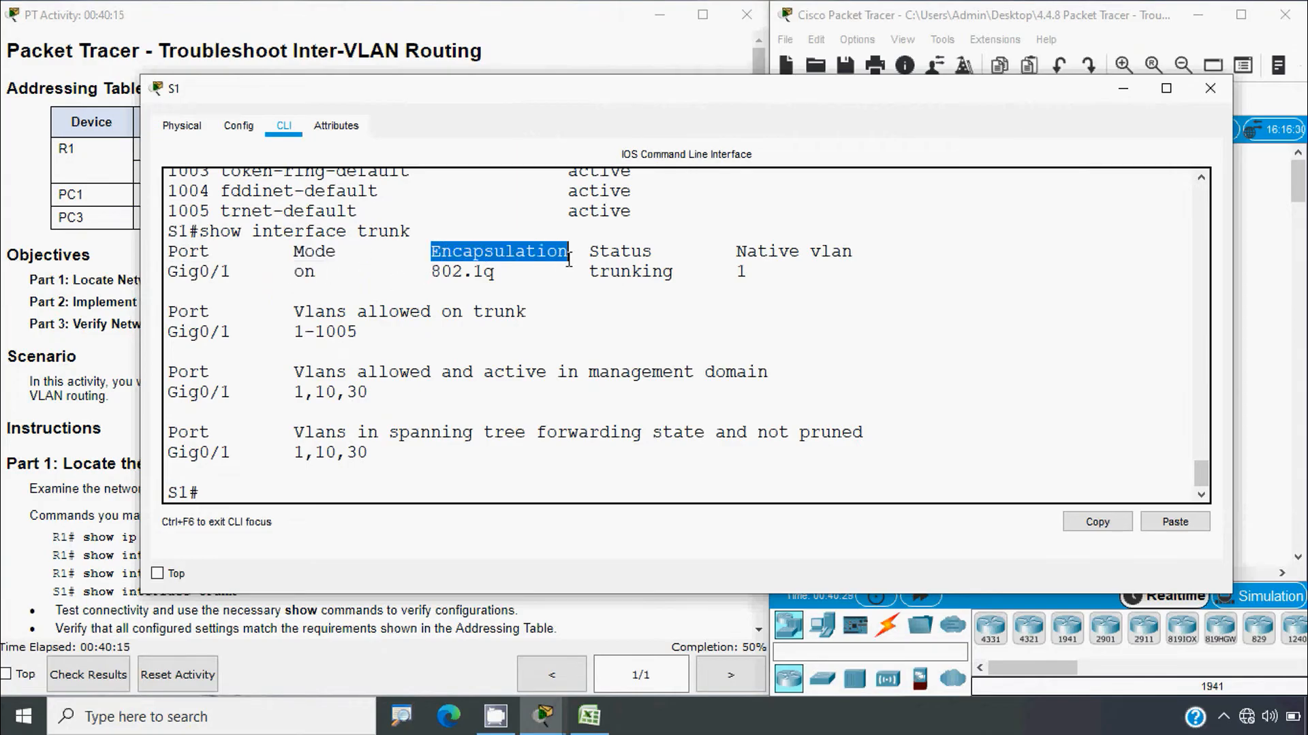
drag(492, 273, 420, 273)
drag(590, 258, 854, 255)
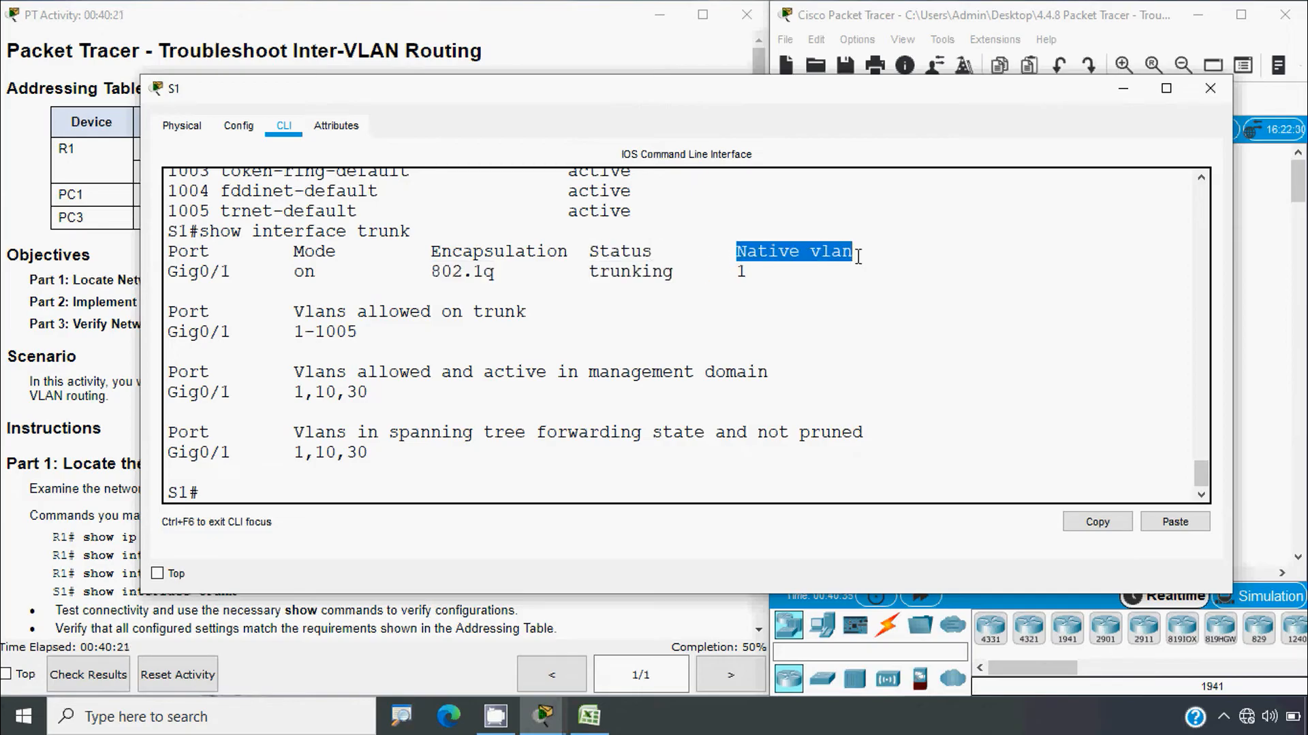
drag(749, 276, 726, 274)
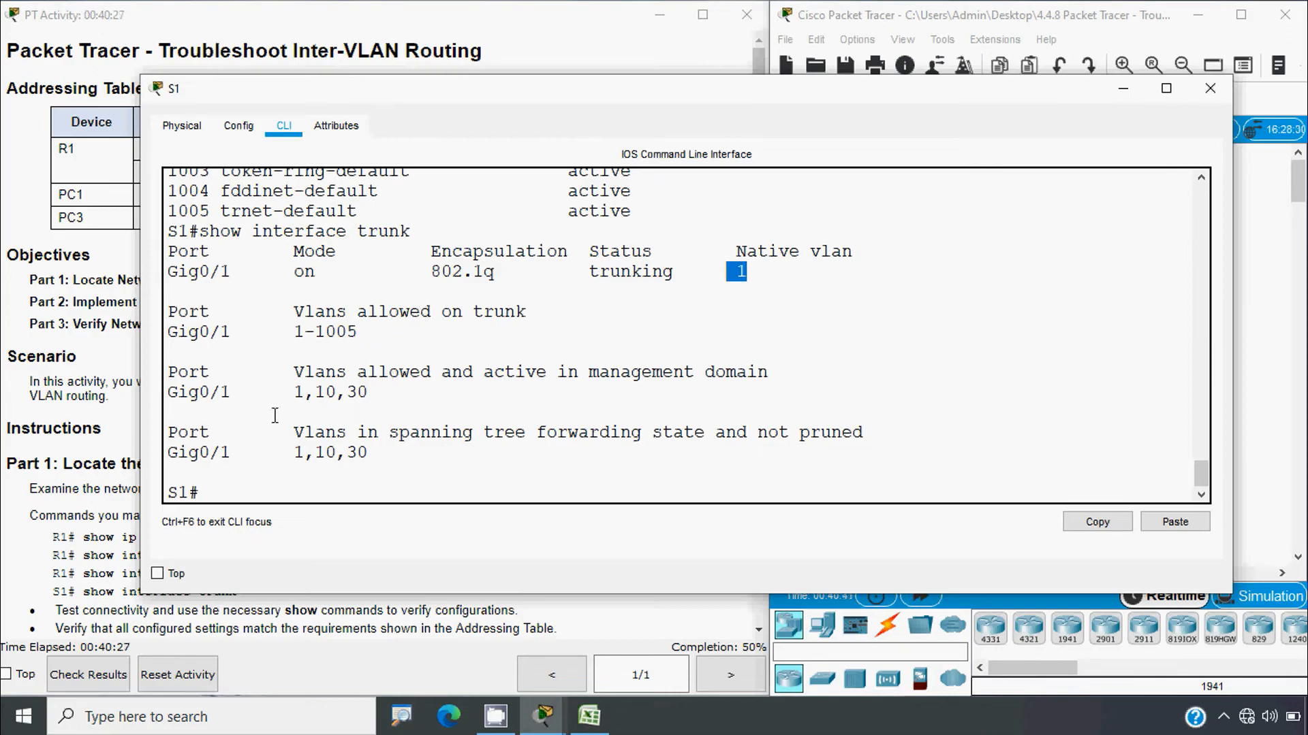
drag(286, 393, 368, 392)
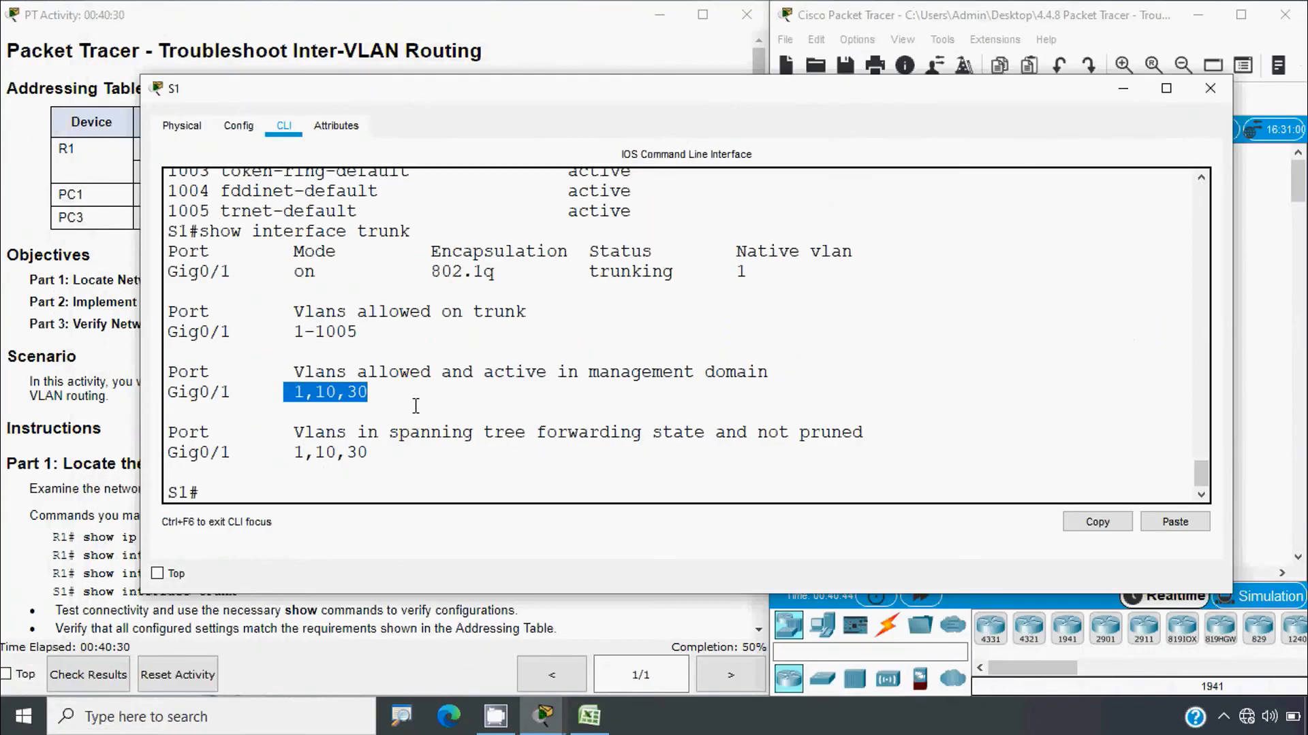
click(627, 403)
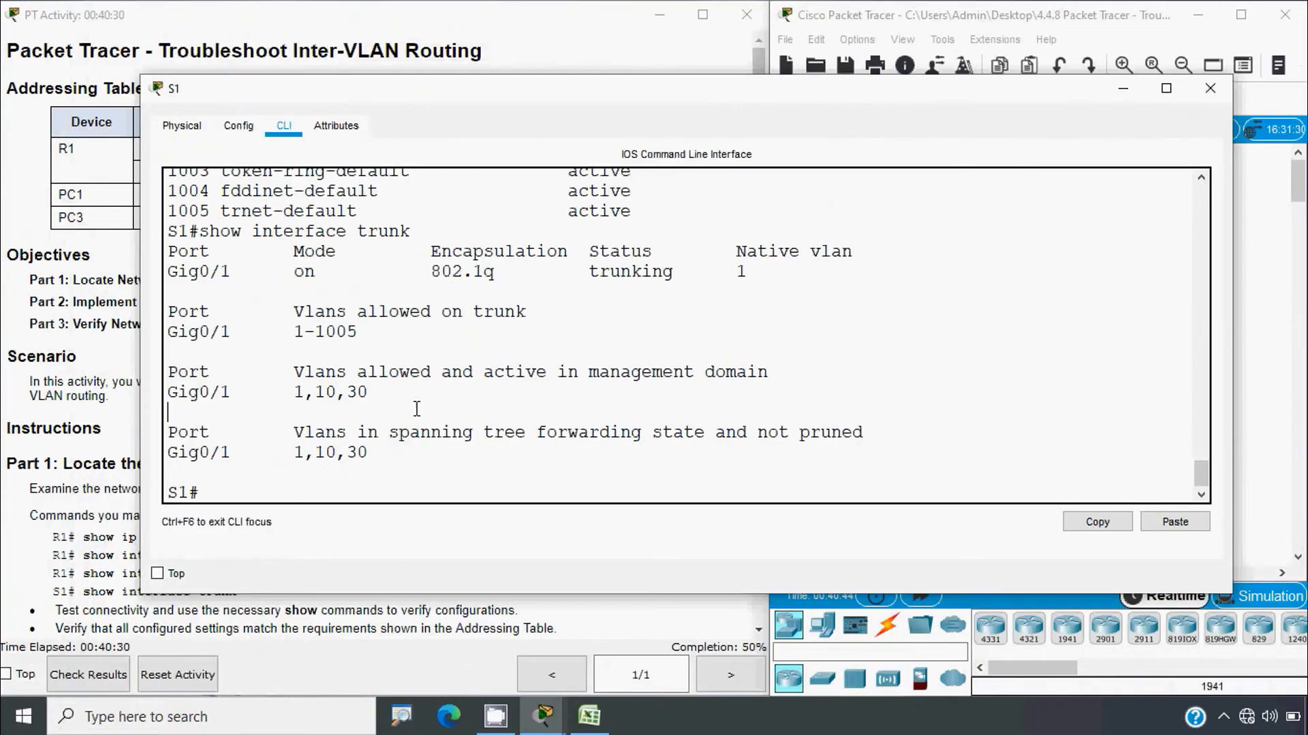
click(1210, 89)
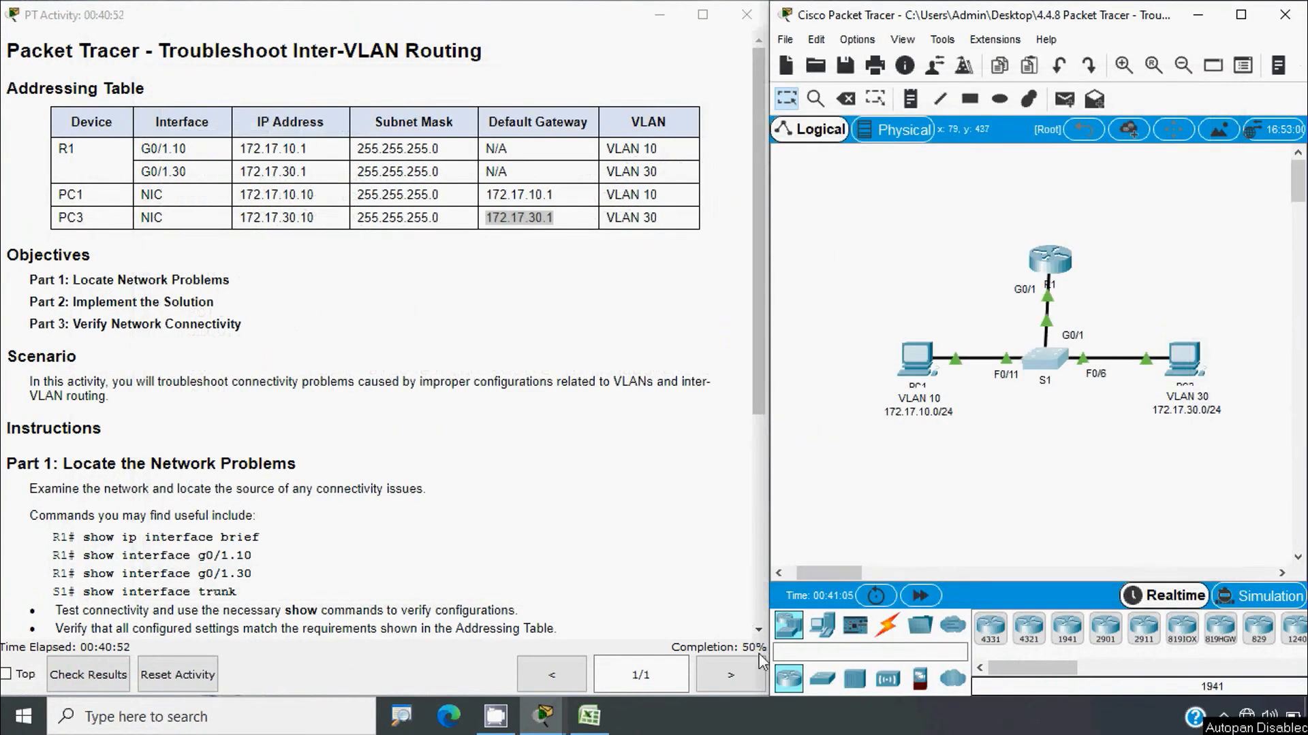
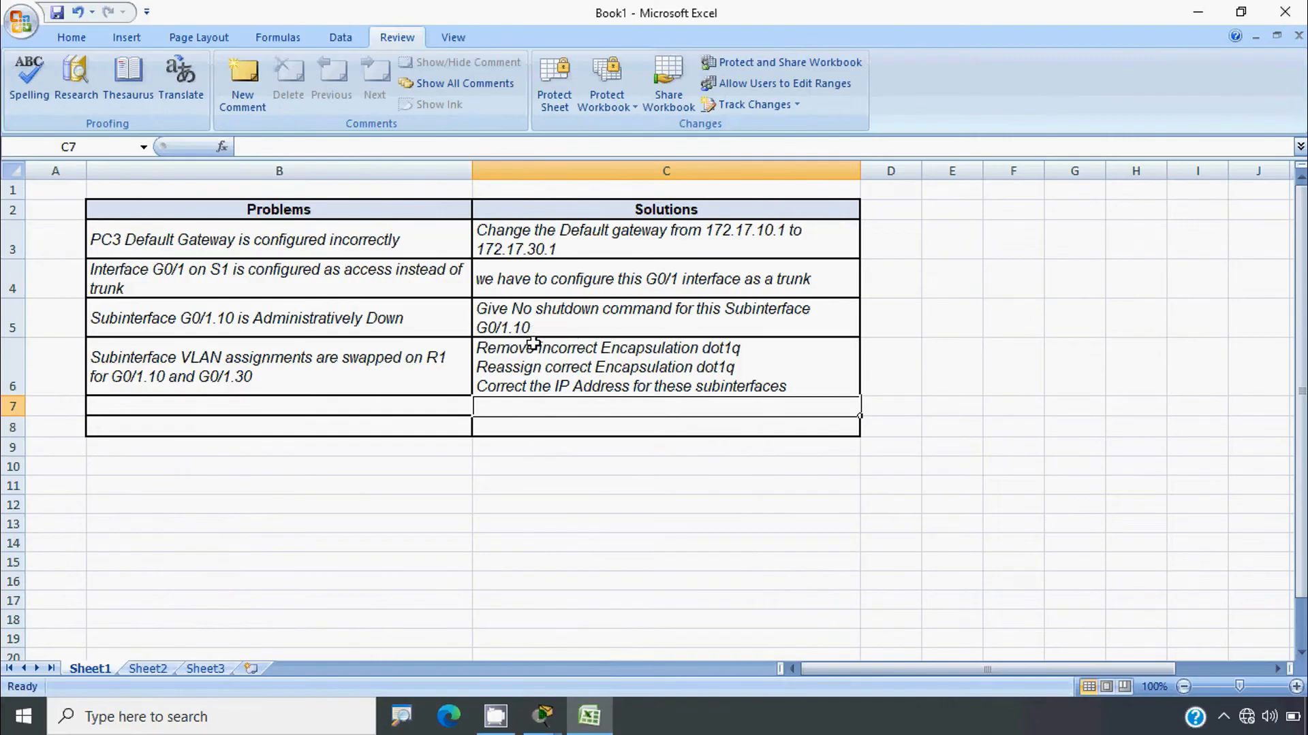
Return from Excel to Packet Tracer, open router R1's command line and enter global configuration mode with enable and conf t.
click(1186, 22)
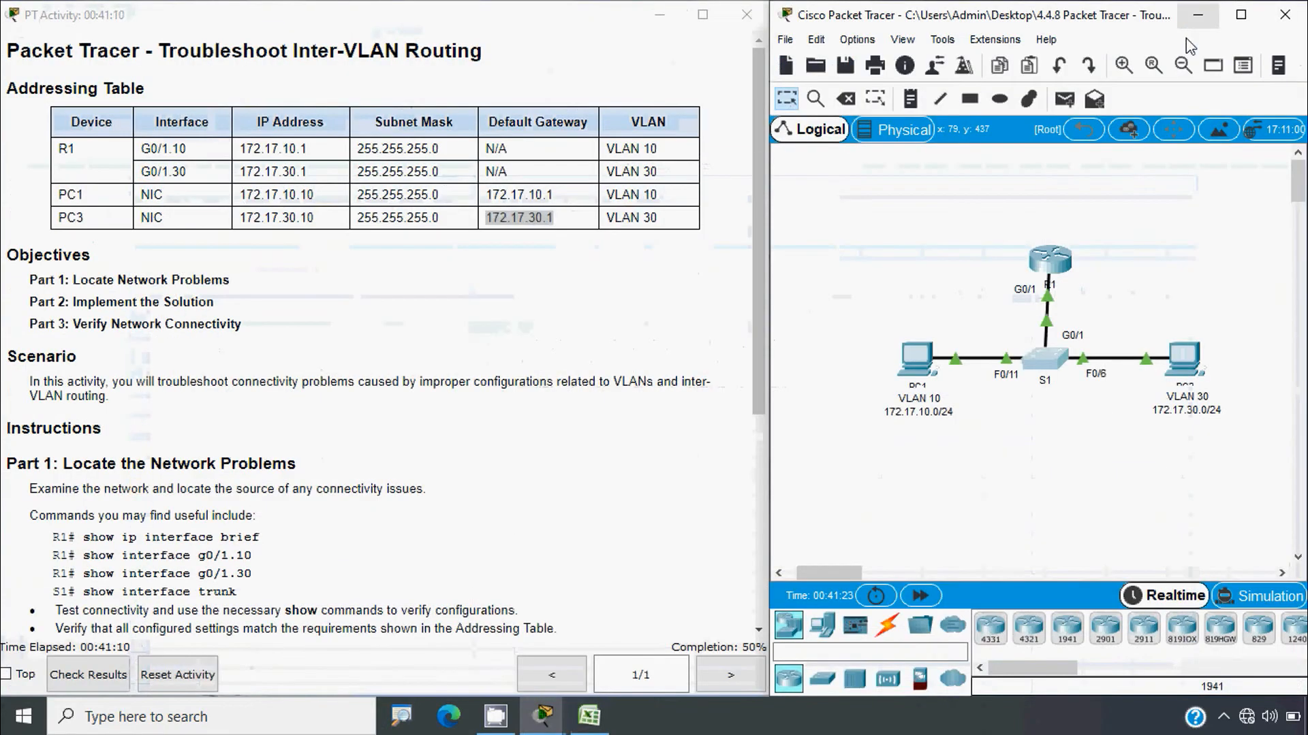
click(1052, 260)
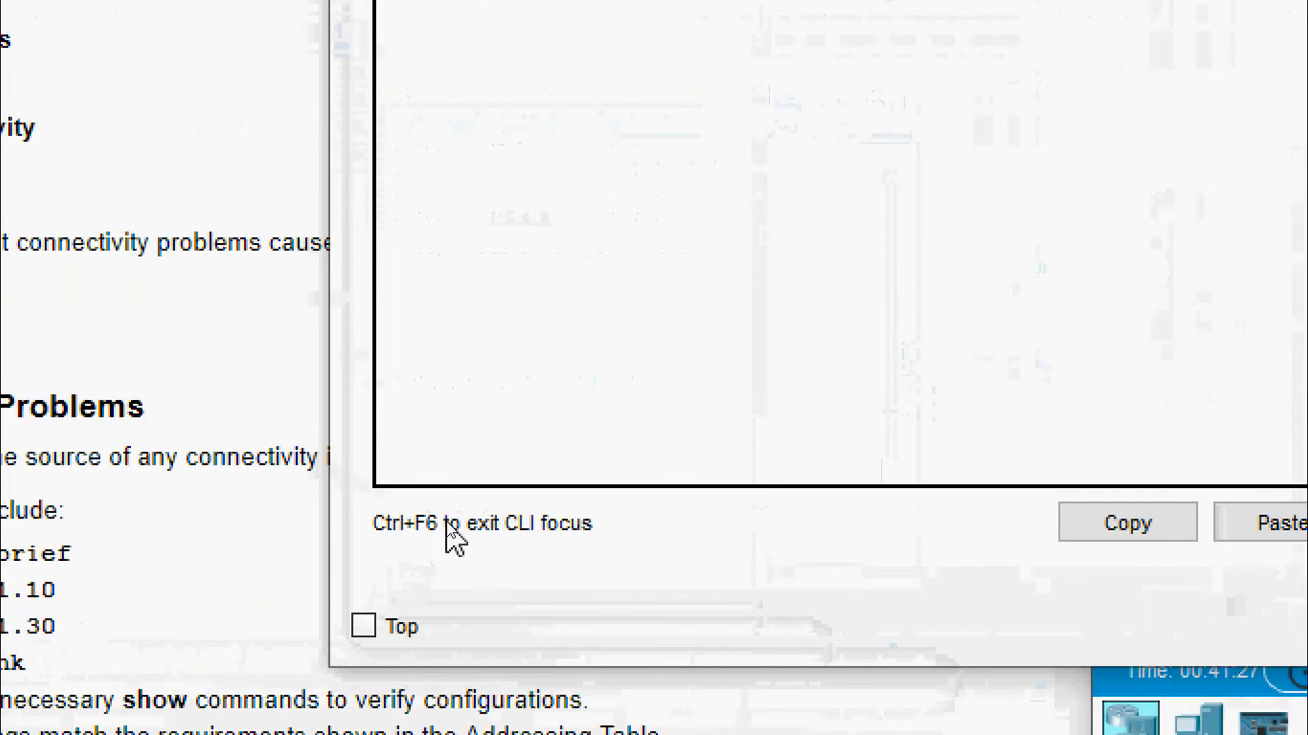
key(Return)
text(enable)
key(Return)
text(c)
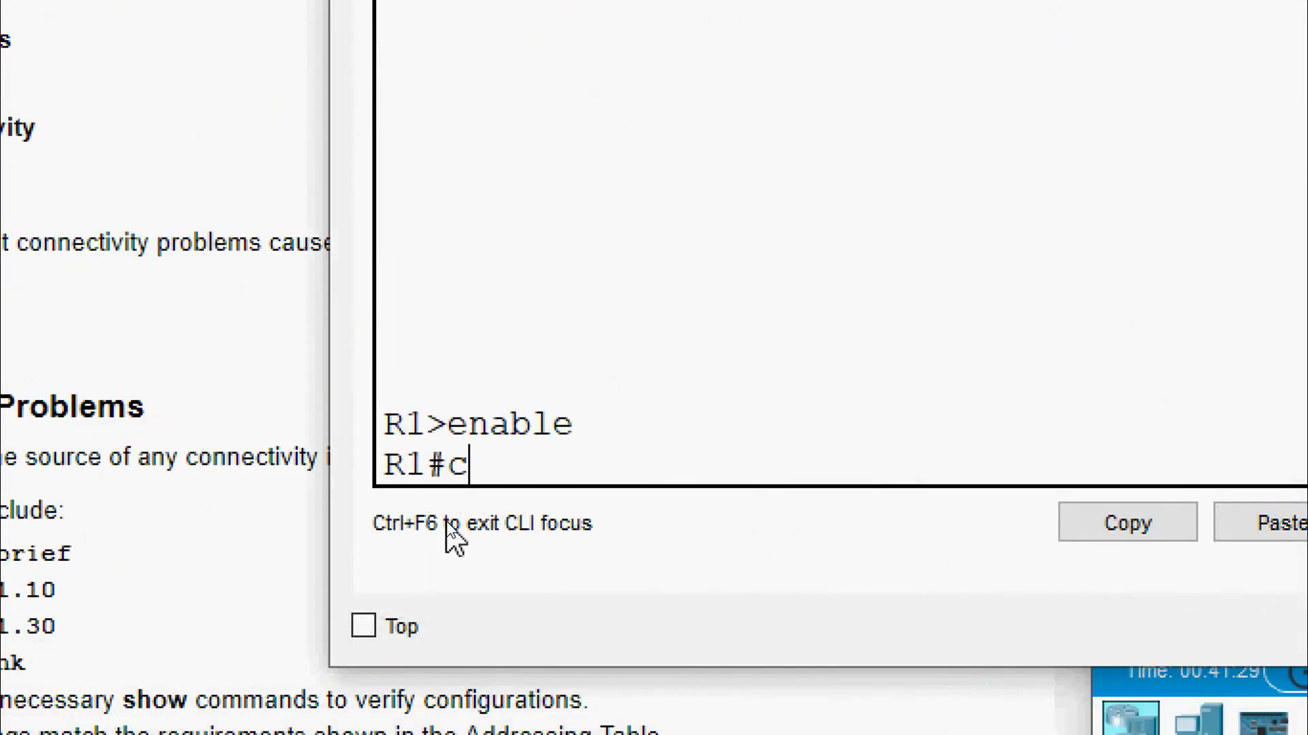
text(onf t)
key(Return)
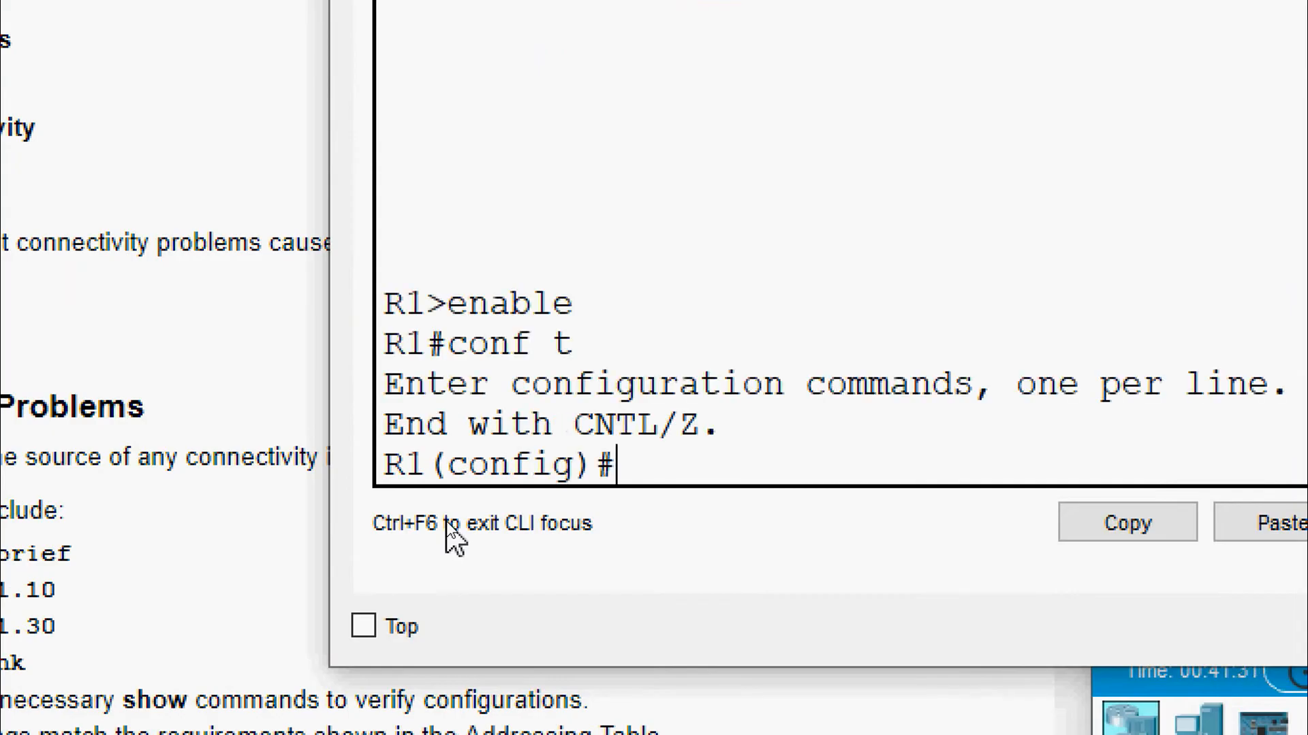
Enable subinterface g0/1.10 on R1 with no shutdown.
text(interface)
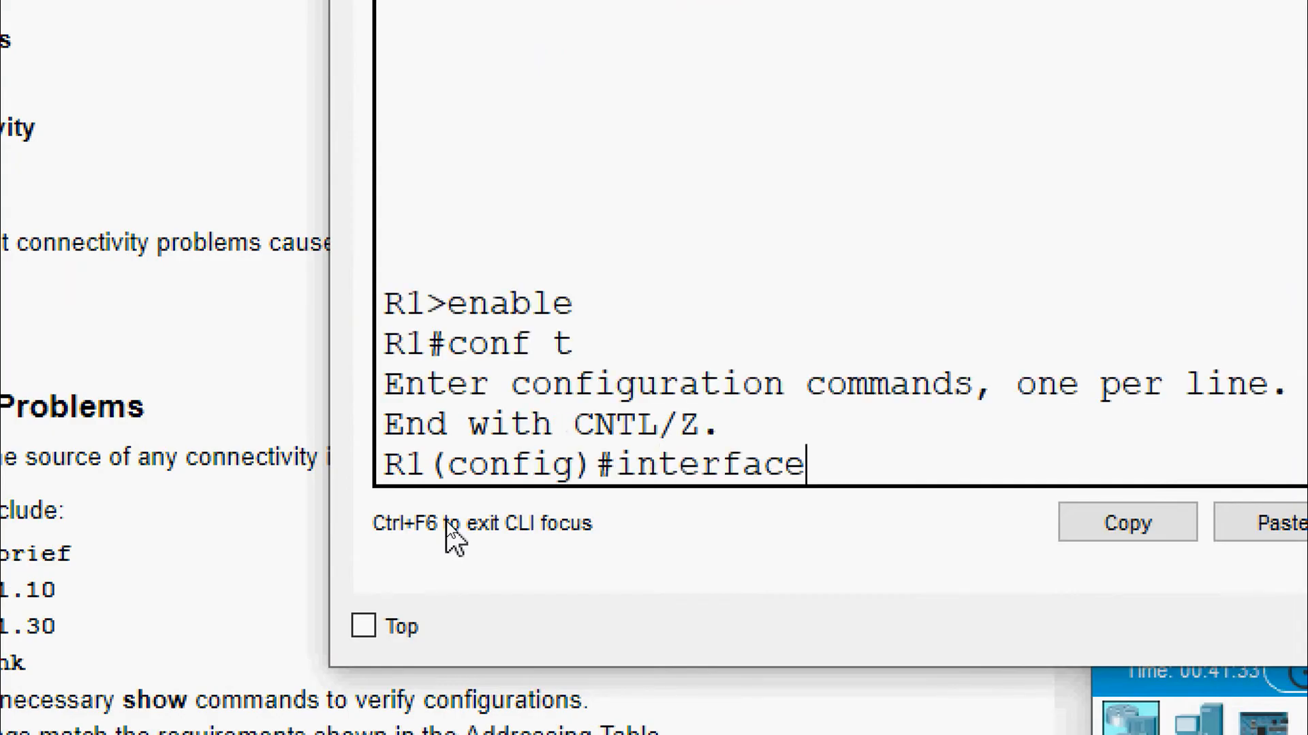
text( g0/1.)
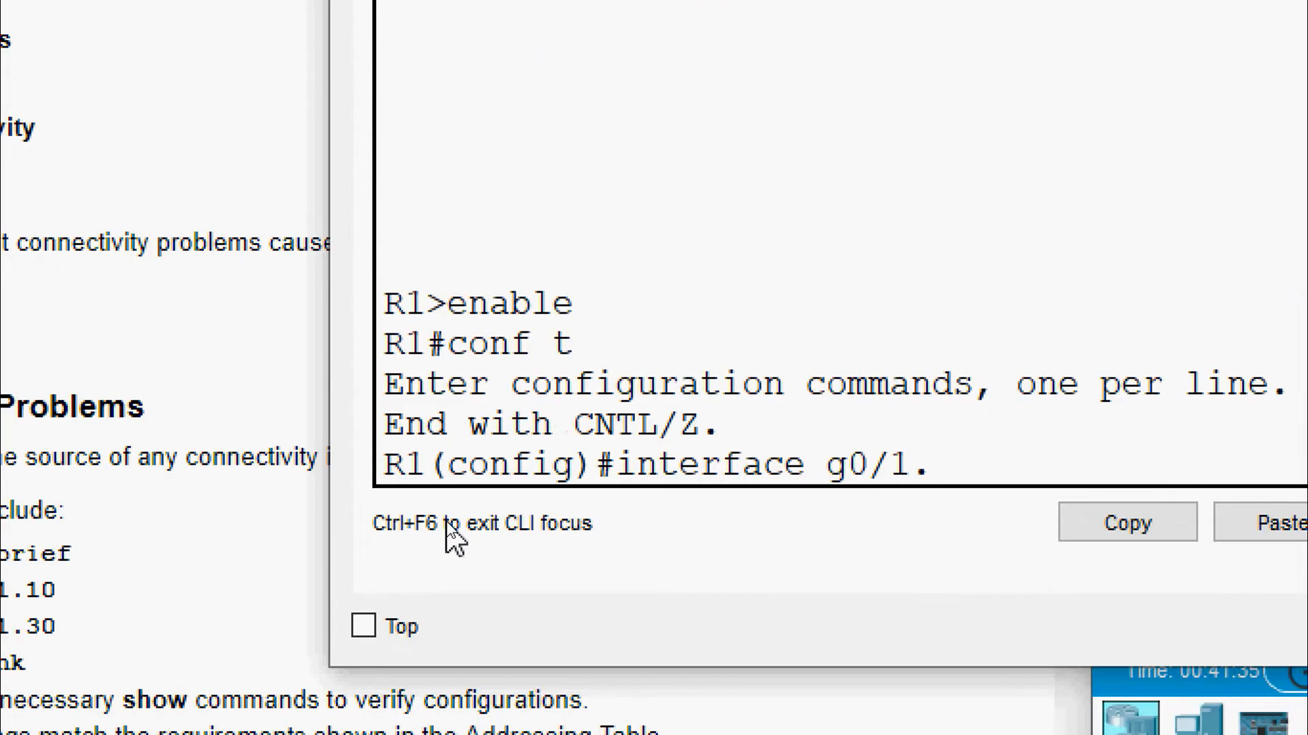
text(10)
key(Return)
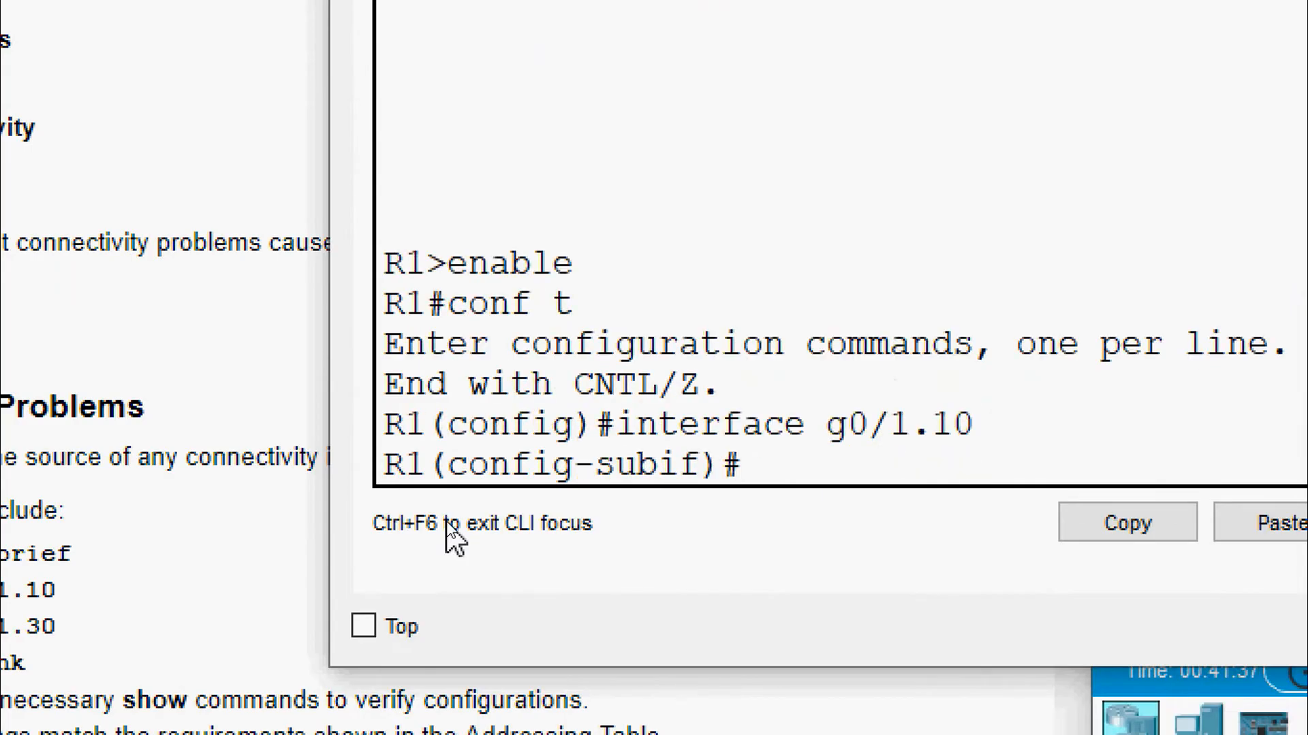
text(no shutdwon)
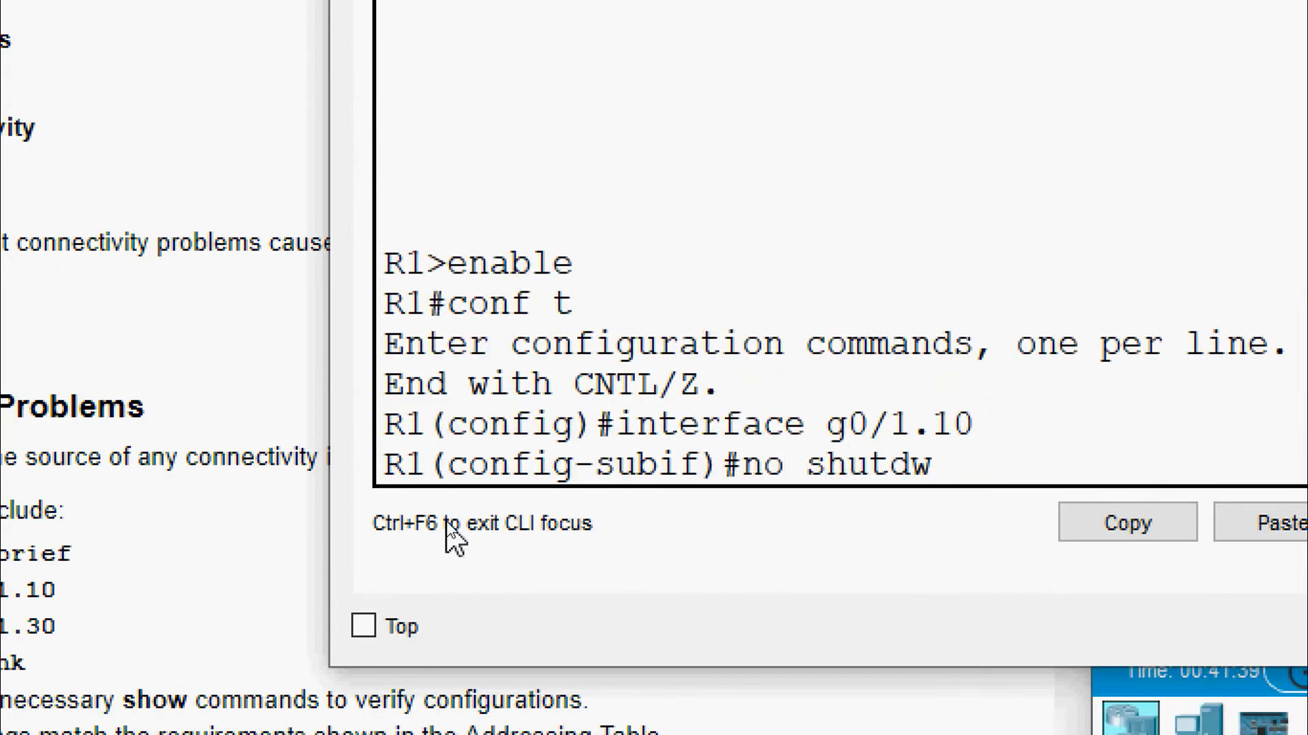
key(BackSpace)
key(BackSpace)
key(BackSpace)
text(won)
key(BackSpace)
key(BackSpace)
key(BackSpace)
text(own)
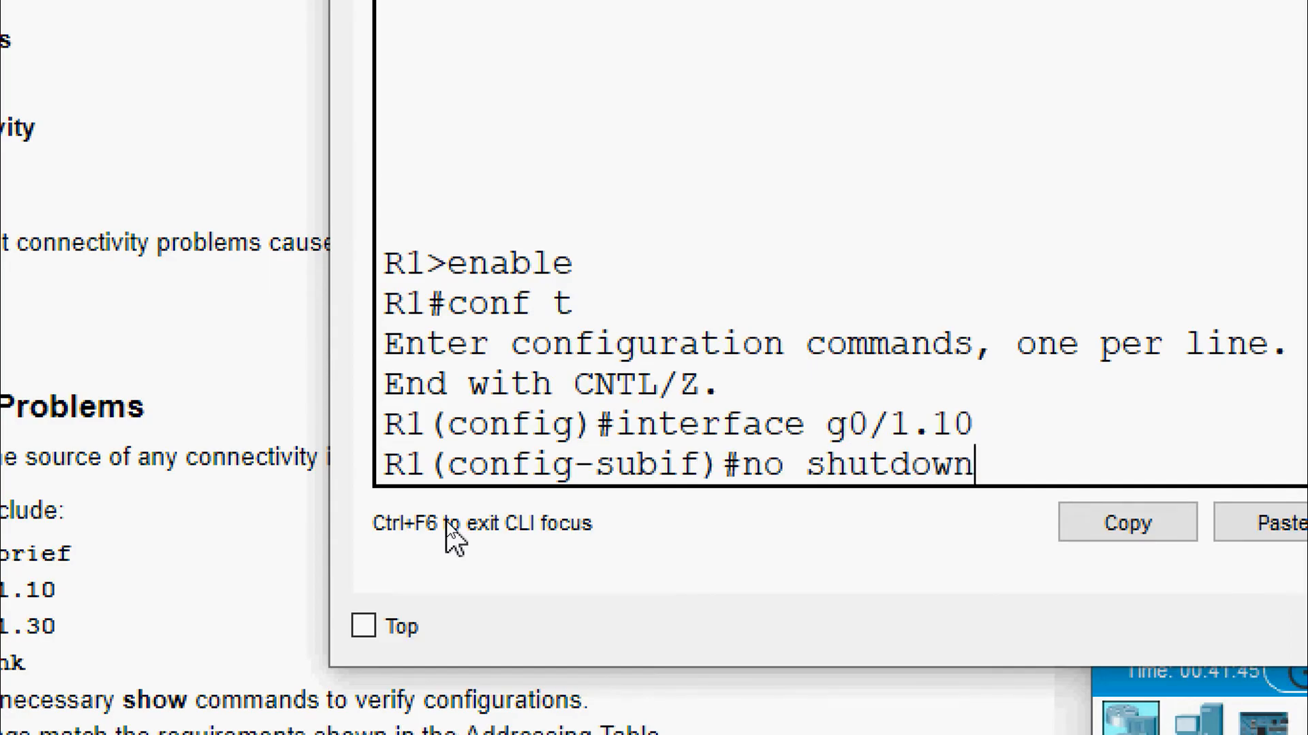
key(Return)
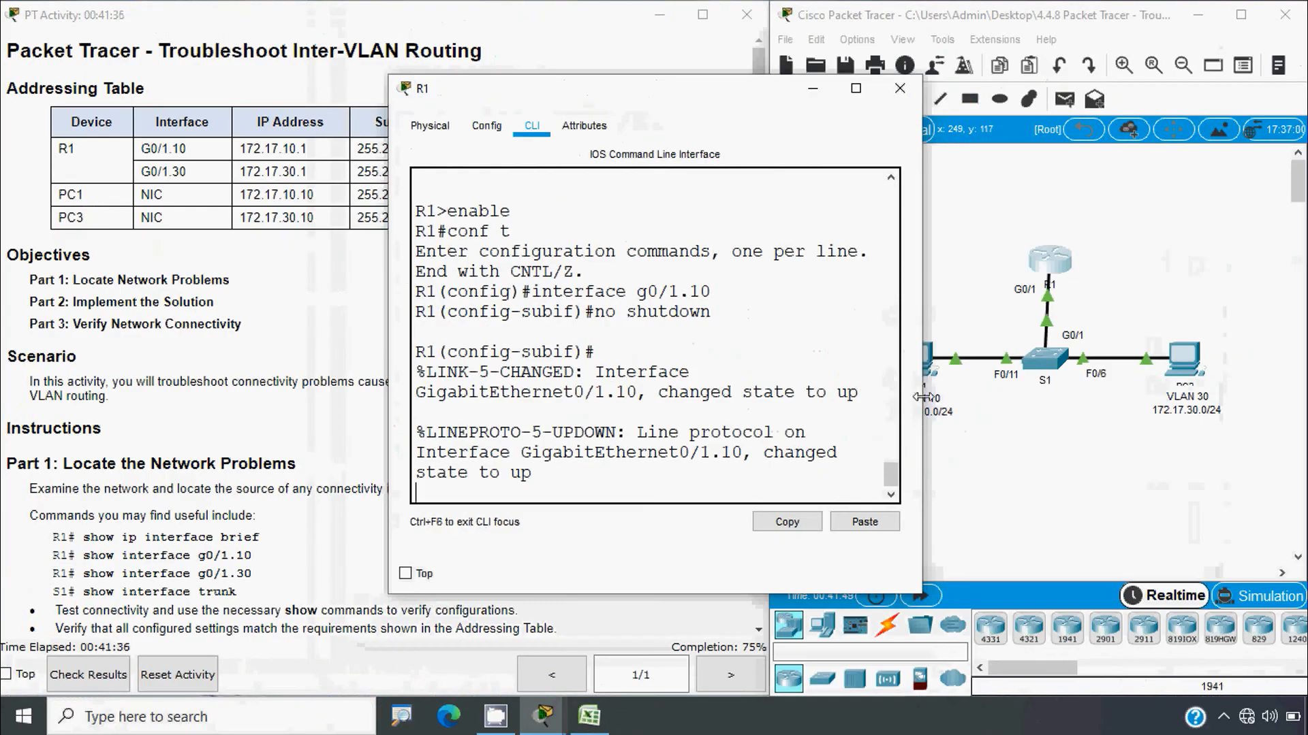
Widen R1's window to read the GigabitEthernet0/1.10 link and line protocol messages, and close the window.
drag(922, 400, 1124, 412)
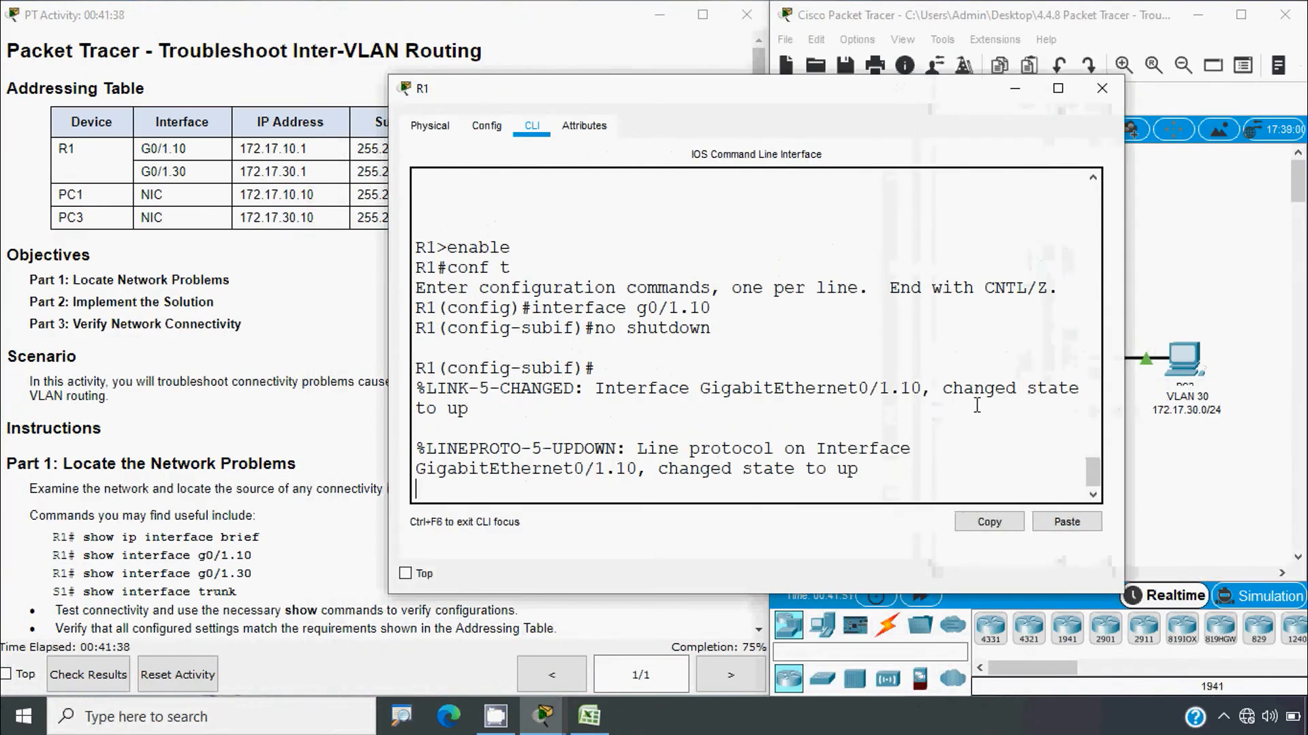
drag(491, 416, 437, 418)
drag(646, 450, 847, 448)
drag(465, 473, 872, 469)
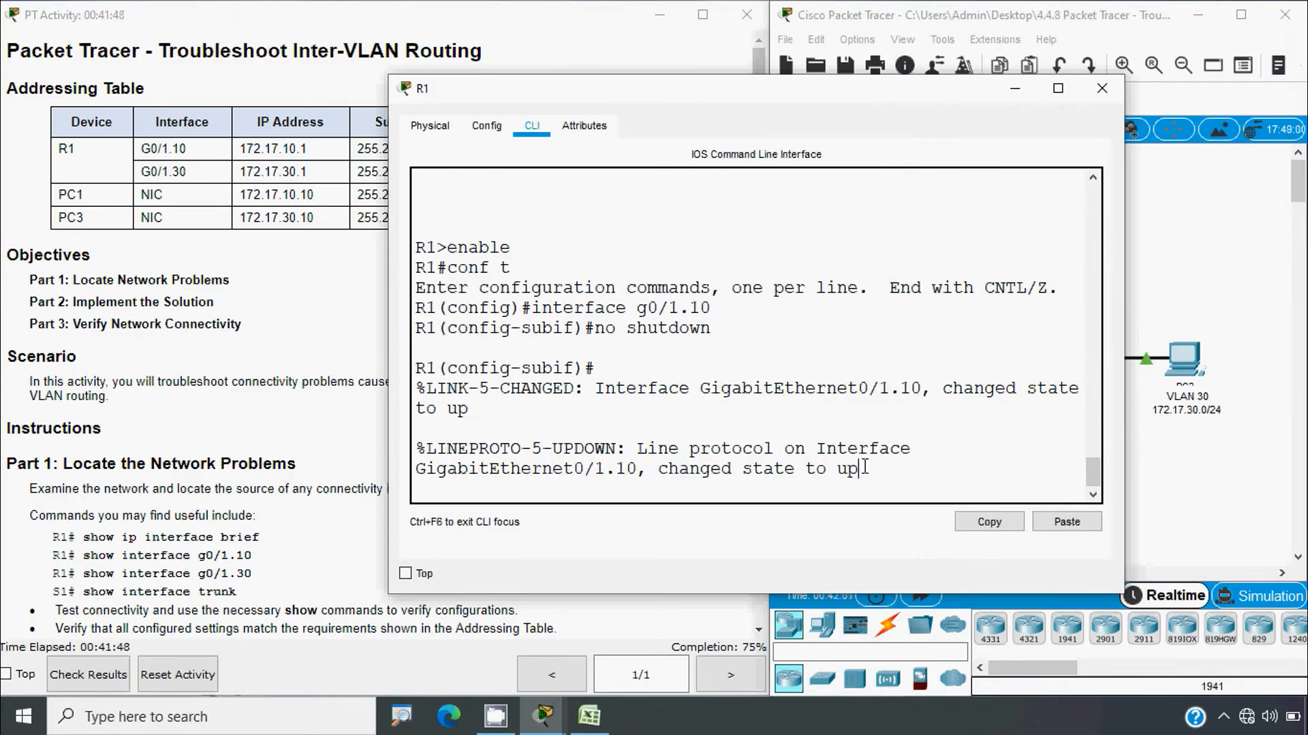
click(1101, 88)
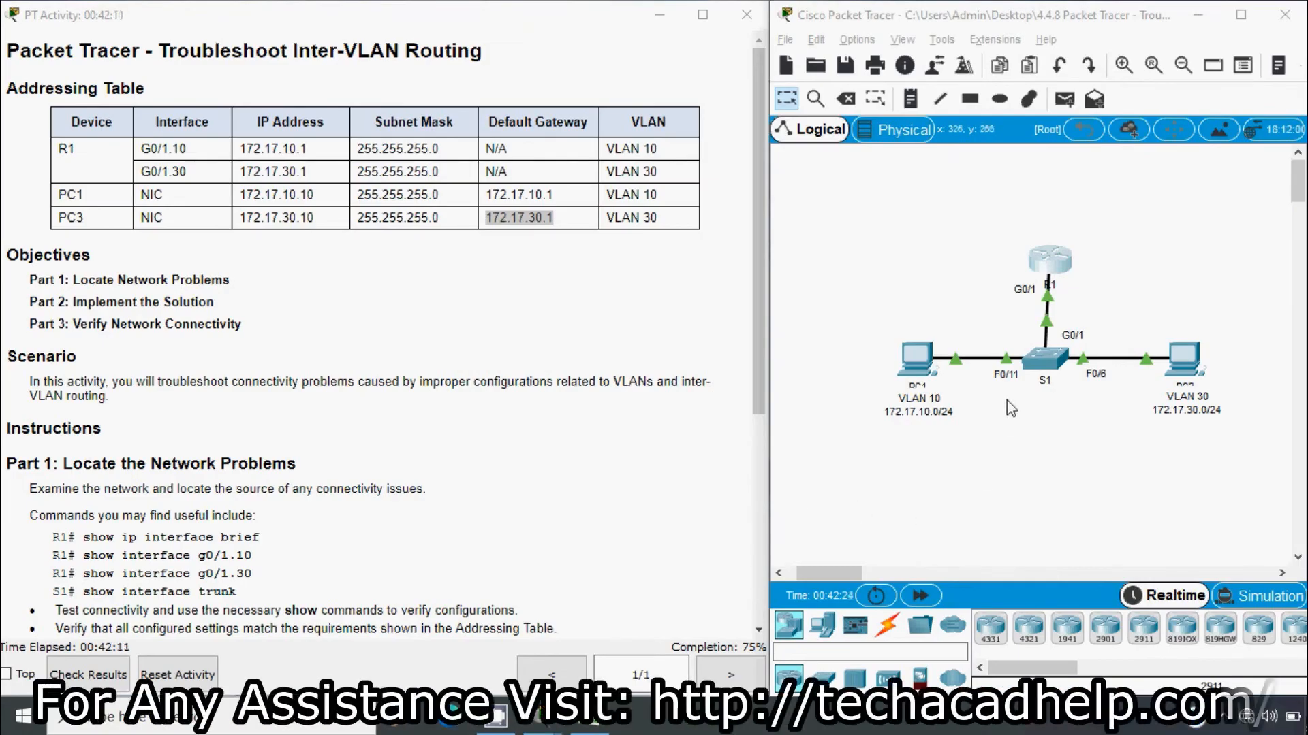
Reopen R1's command line, widen its window and leave configuration mode with end.
click(1048, 269)
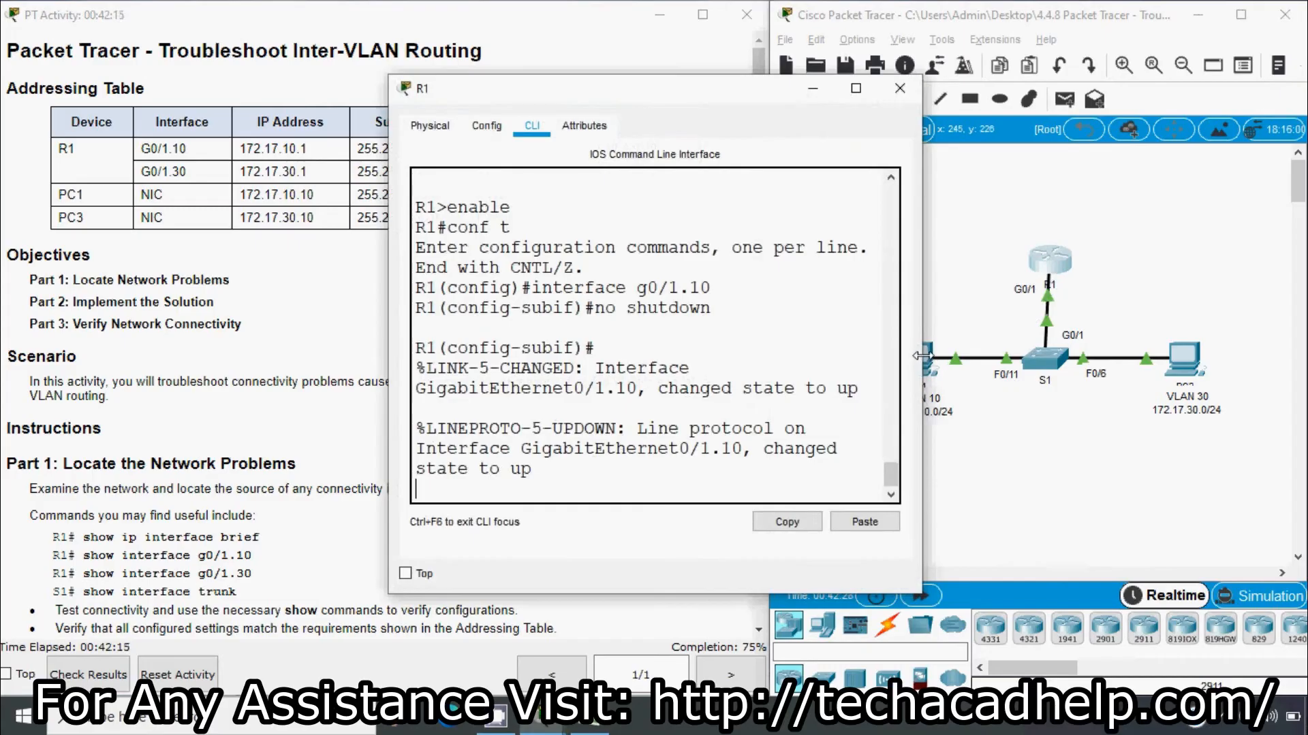
drag(921, 356, 1239, 355)
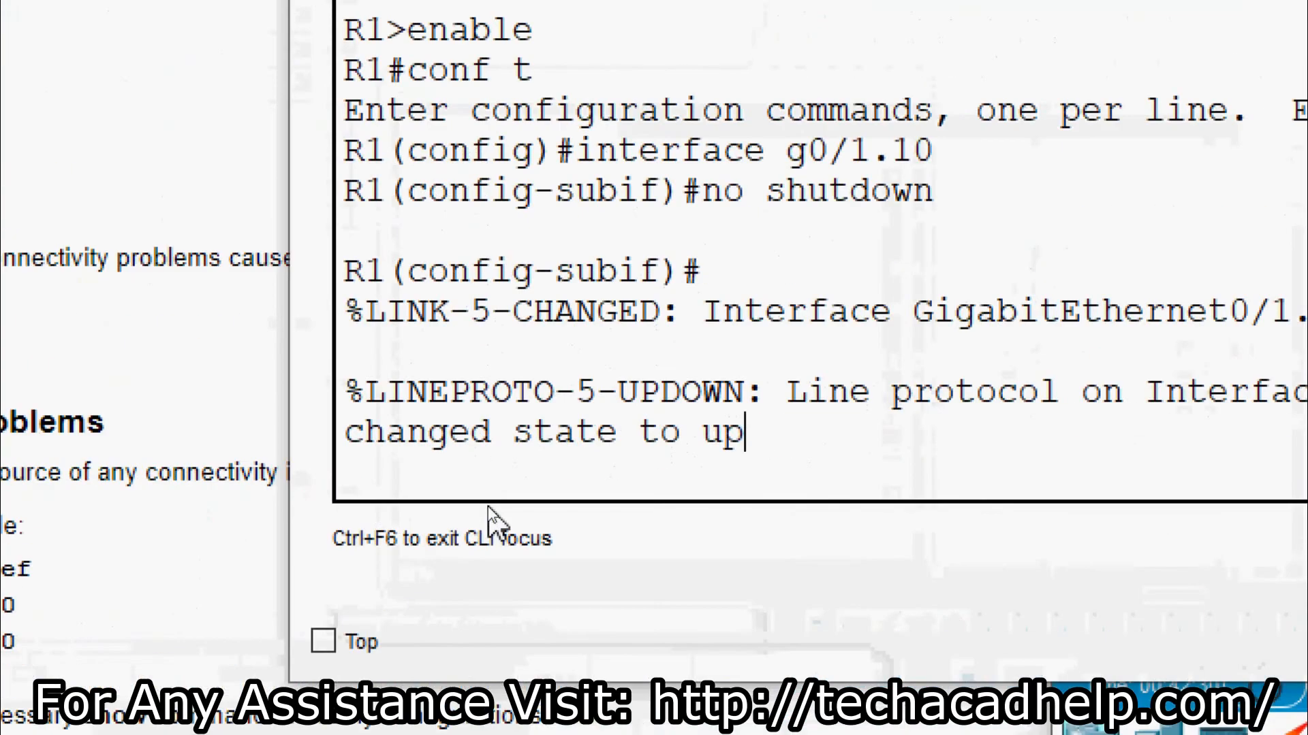
key(Return)
text(end)
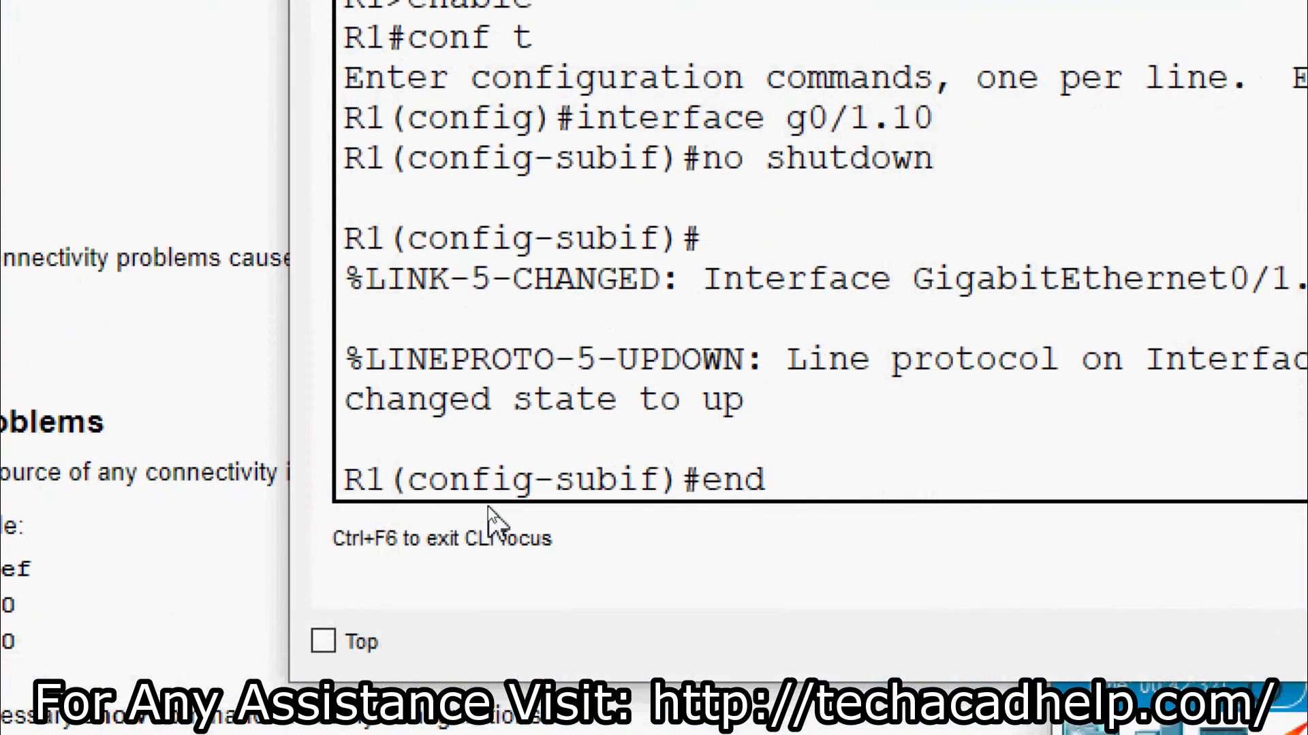
key(Return)
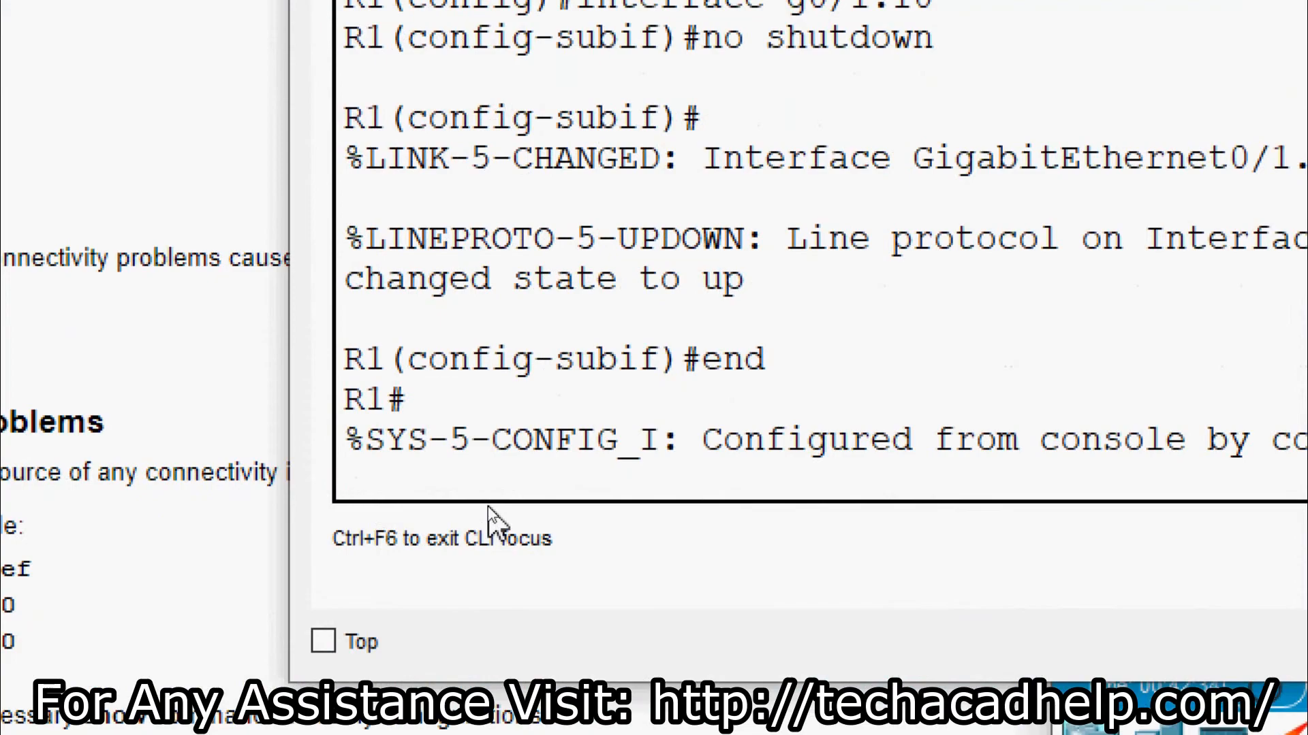
Run show ip interface brief on R1.
key(Return)
text(show)
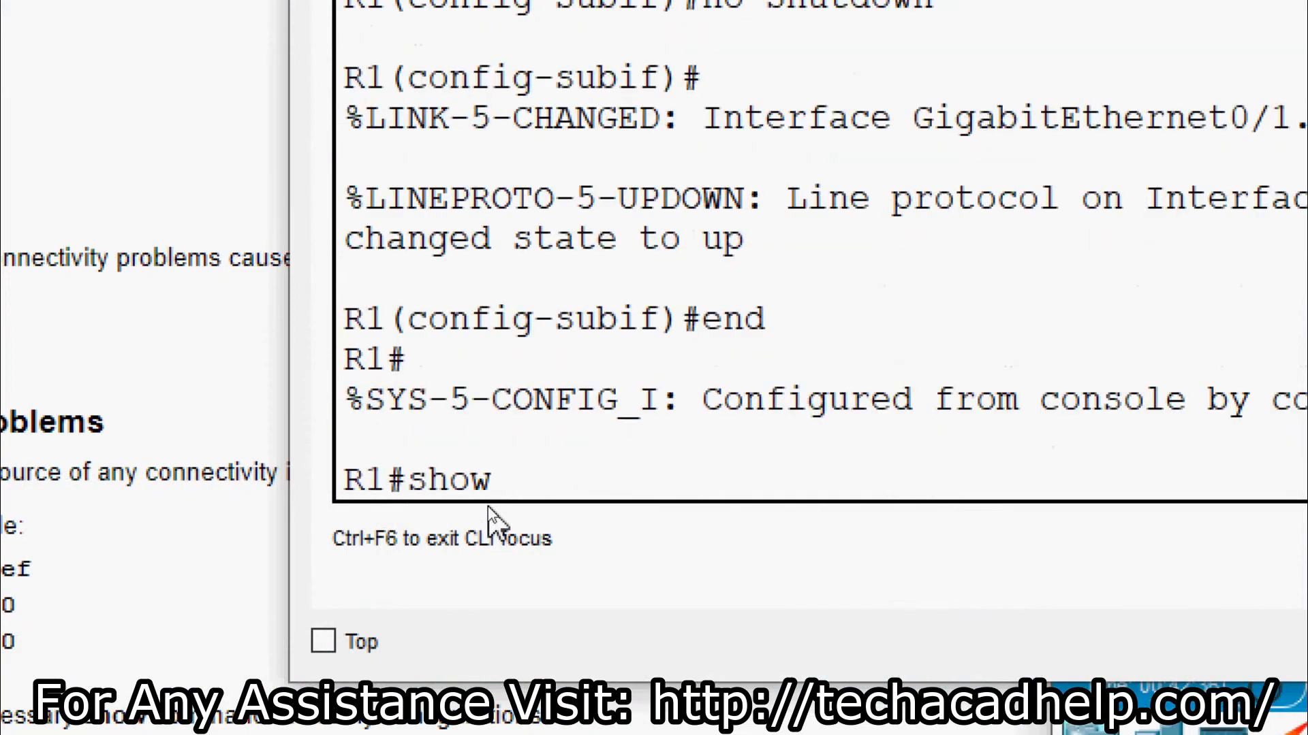
text( ip inter)
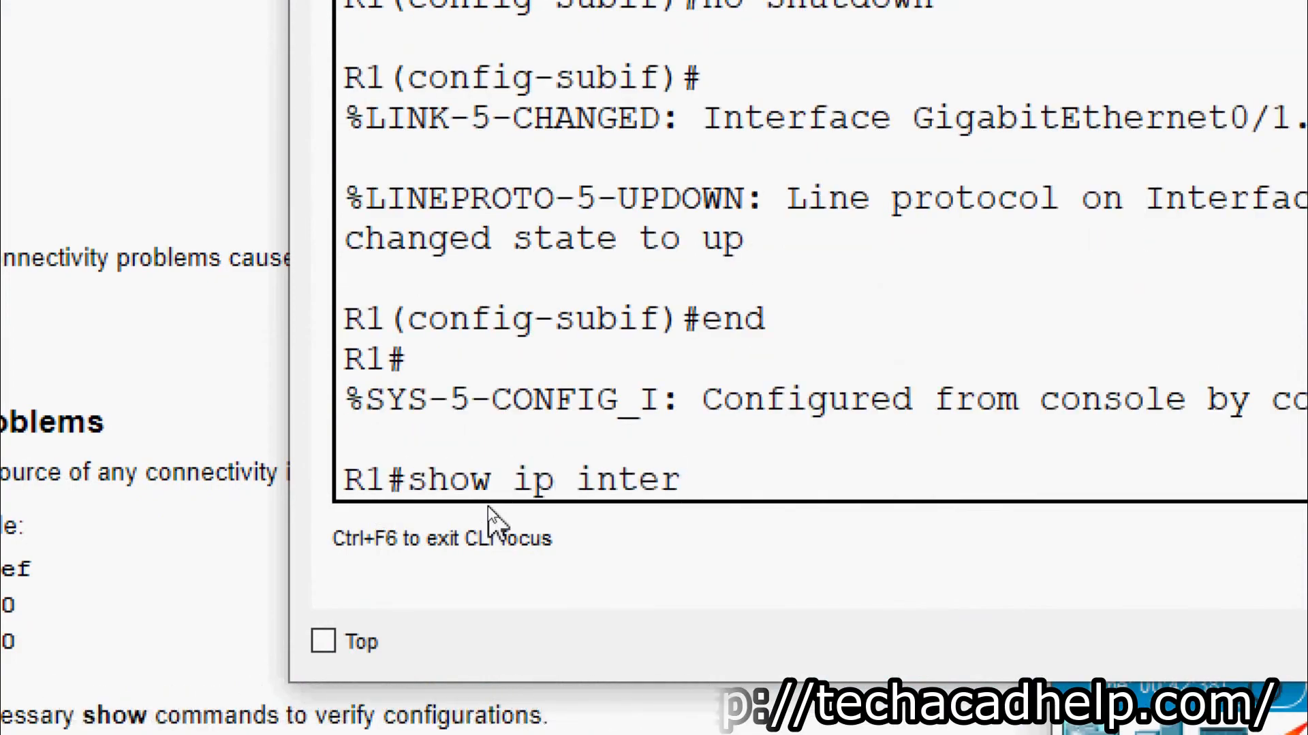
text(face briedf)
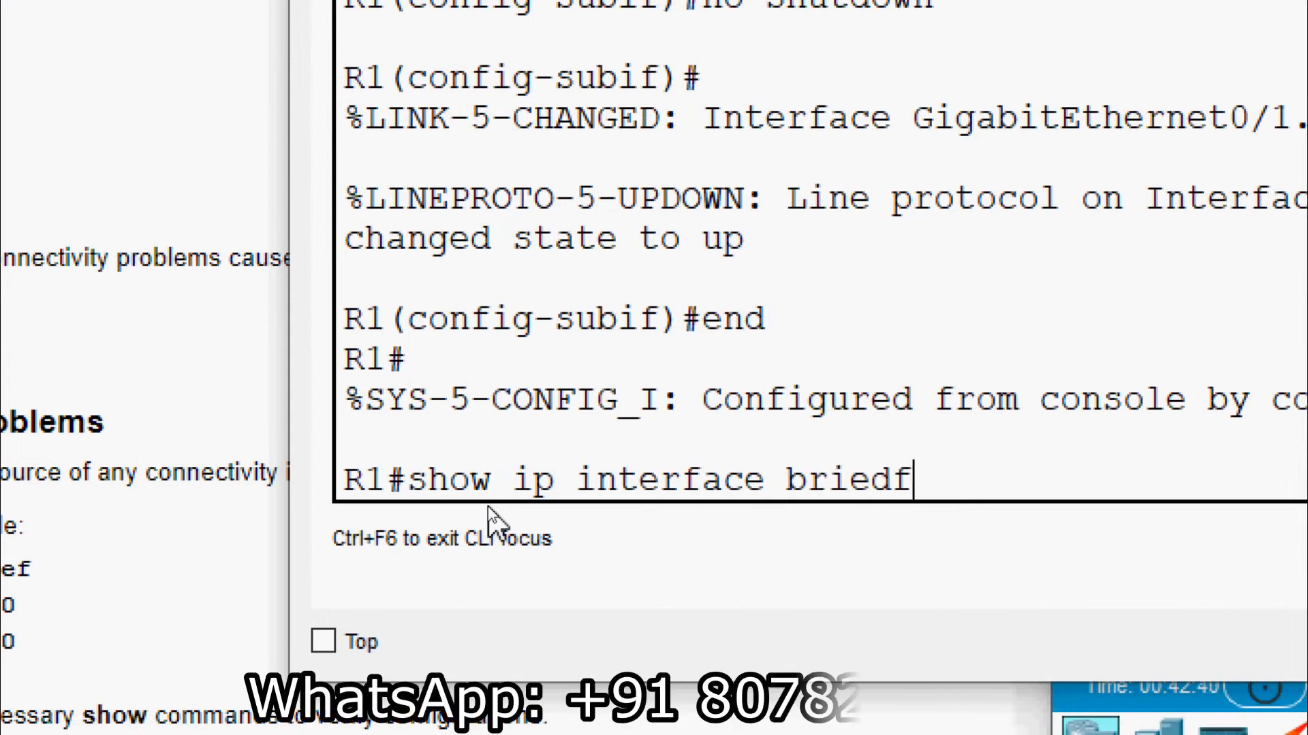
key(BackSpace)
key(BackSpace)
text(f)
key(Return)
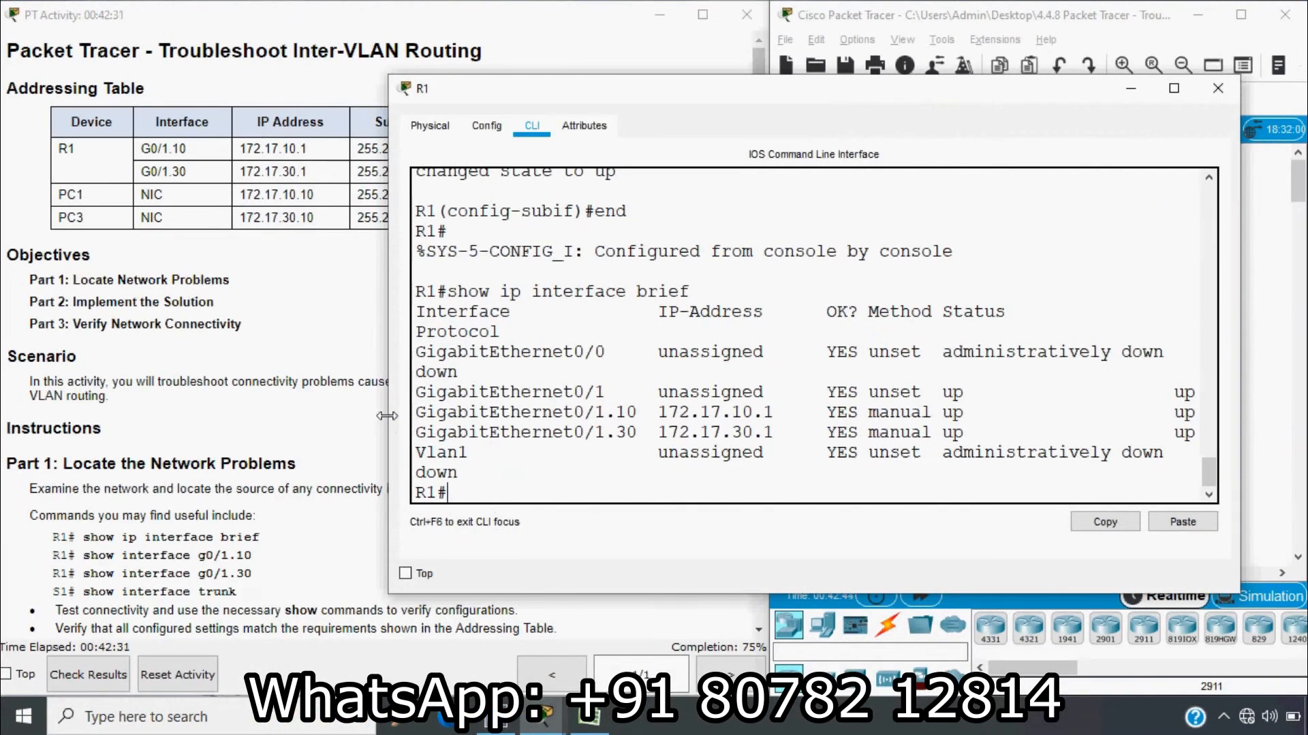
Widen R1's window to check the status and protocol of GigabitEthernet0/1.10, and close the window.
drag(389, 424, 451, 432)
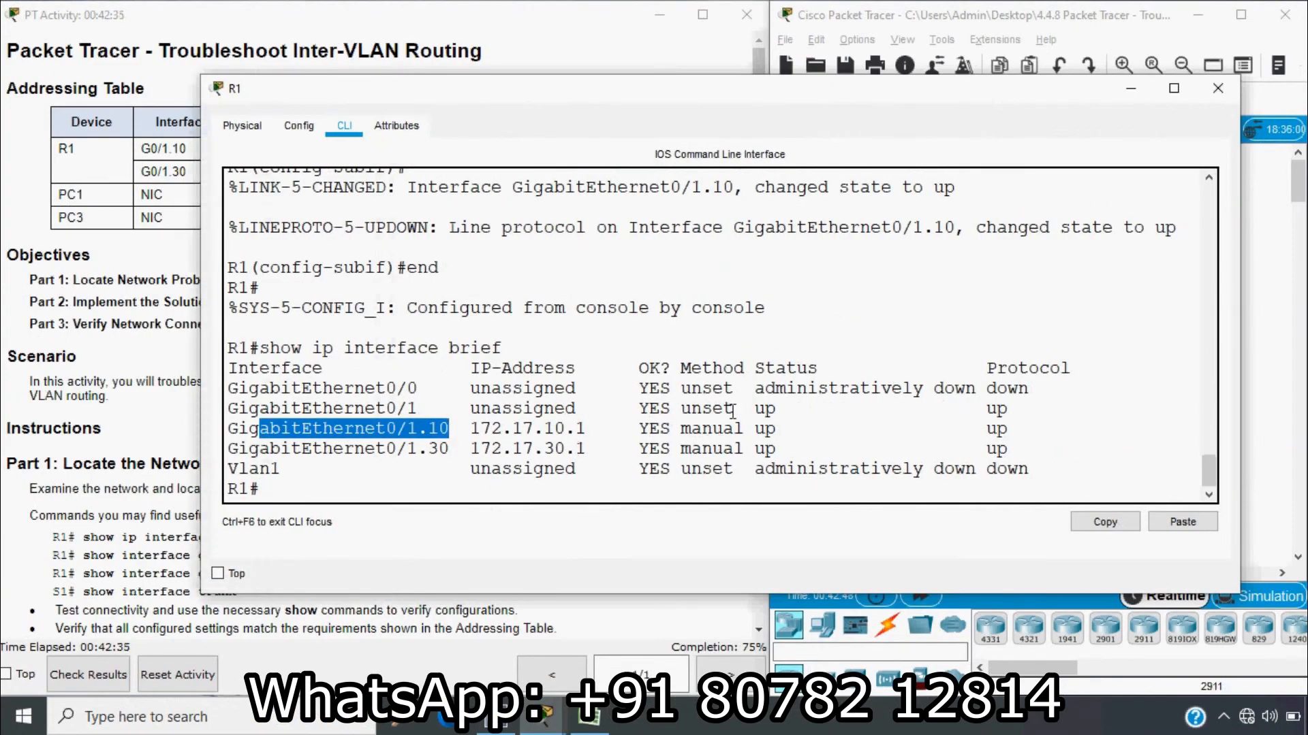
drag(753, 429, 815, 434)
drag(978, 429, 1019, 430)
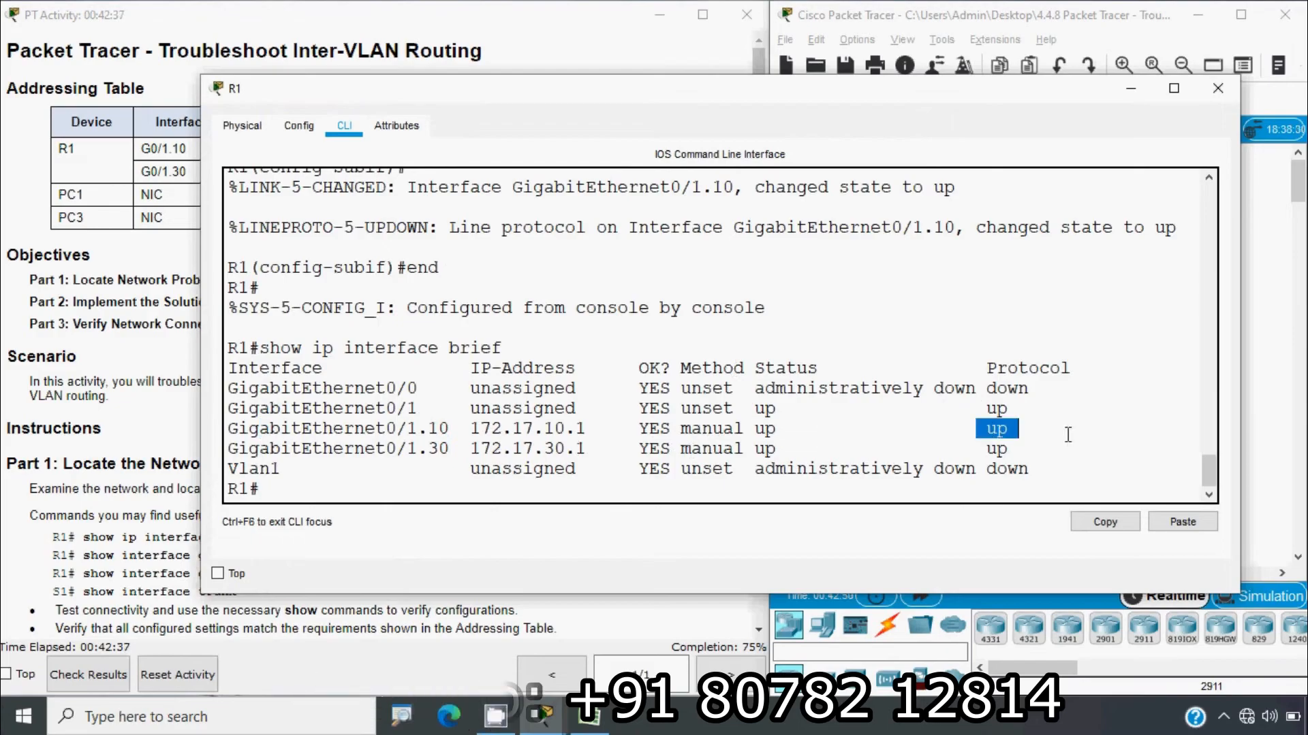
click(1216, 99)
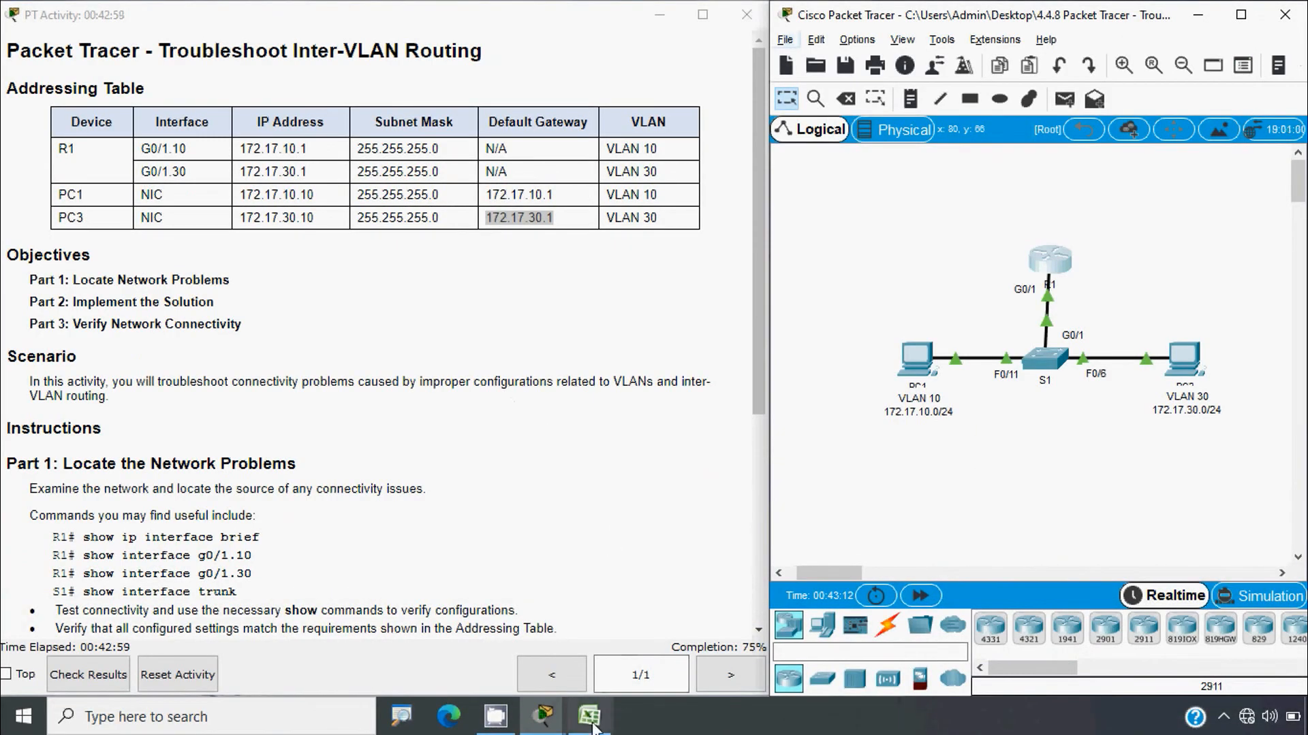
Review the documented problems and solutions in the Excel workbook and return to Packet Tracer.
click(591, 726)
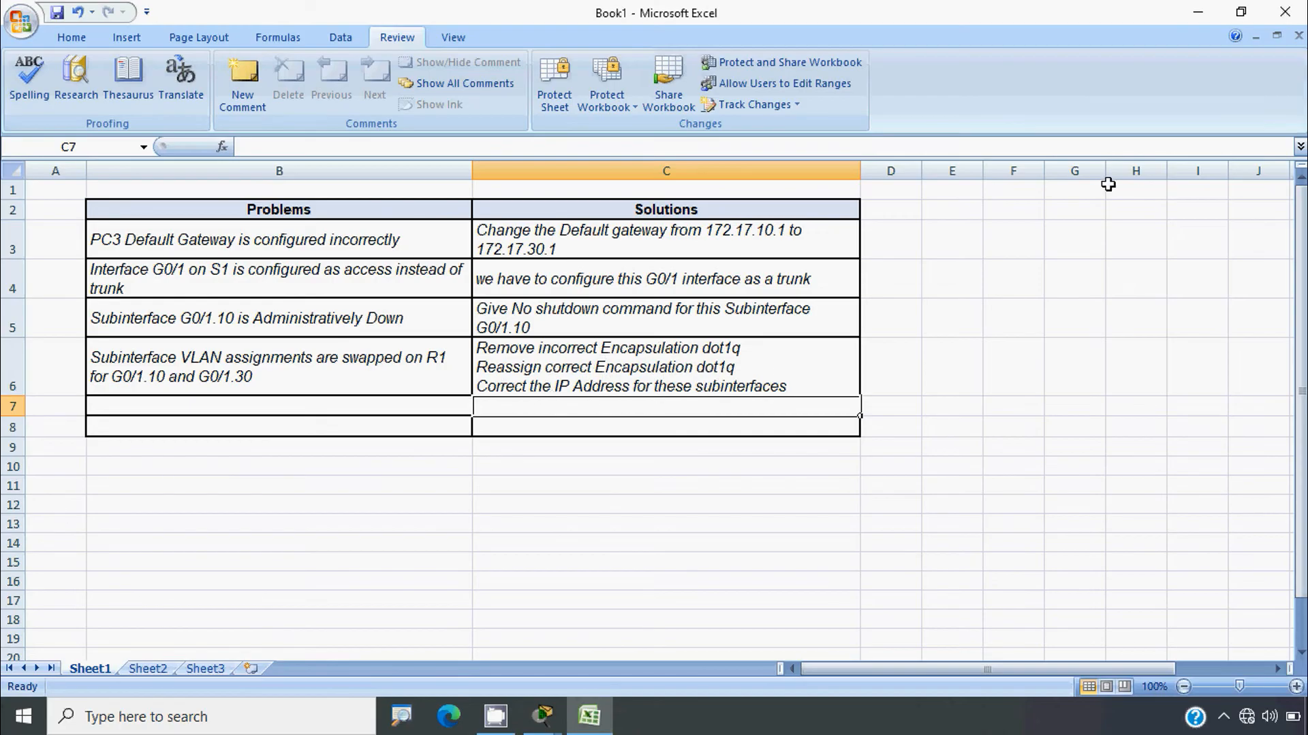
click(1192, 23)
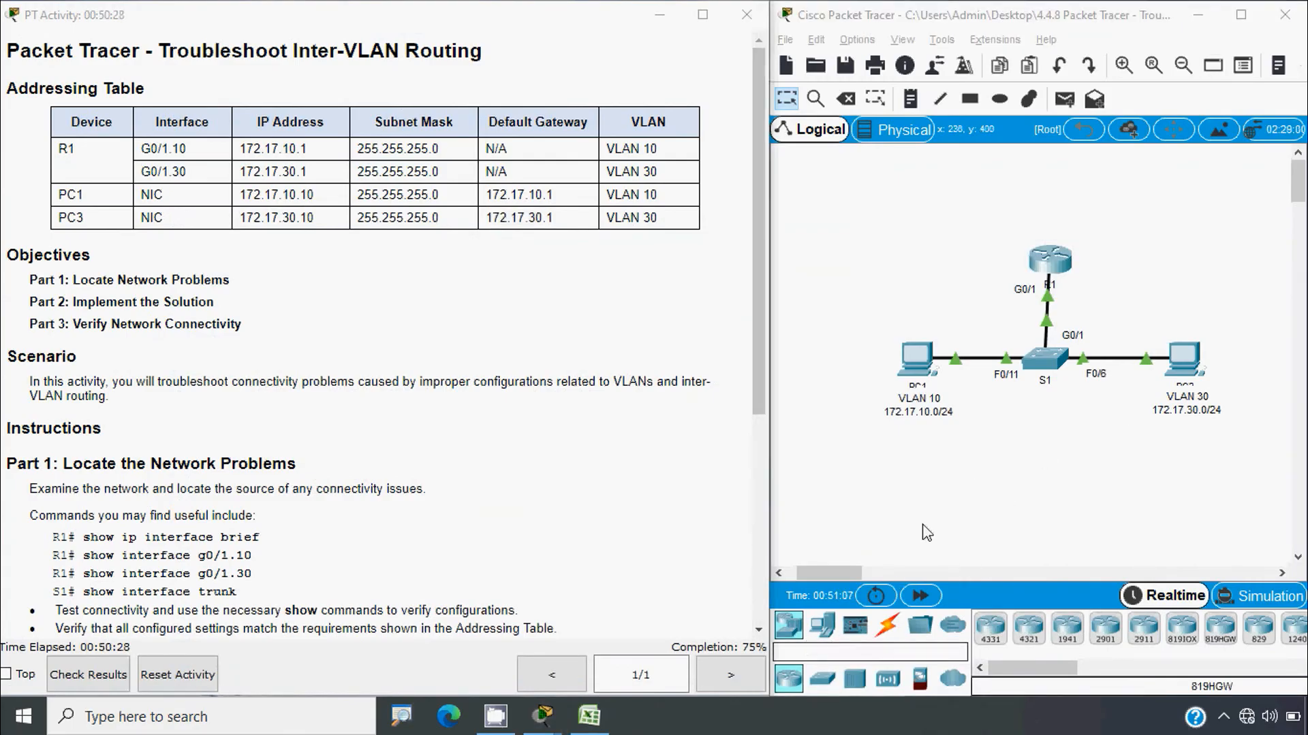
Reopen R1's command line in a wider window and enter configuration mode for subinterface g0/1.10.
click(1052, 271)
drag(924, 383, 1176, 383)
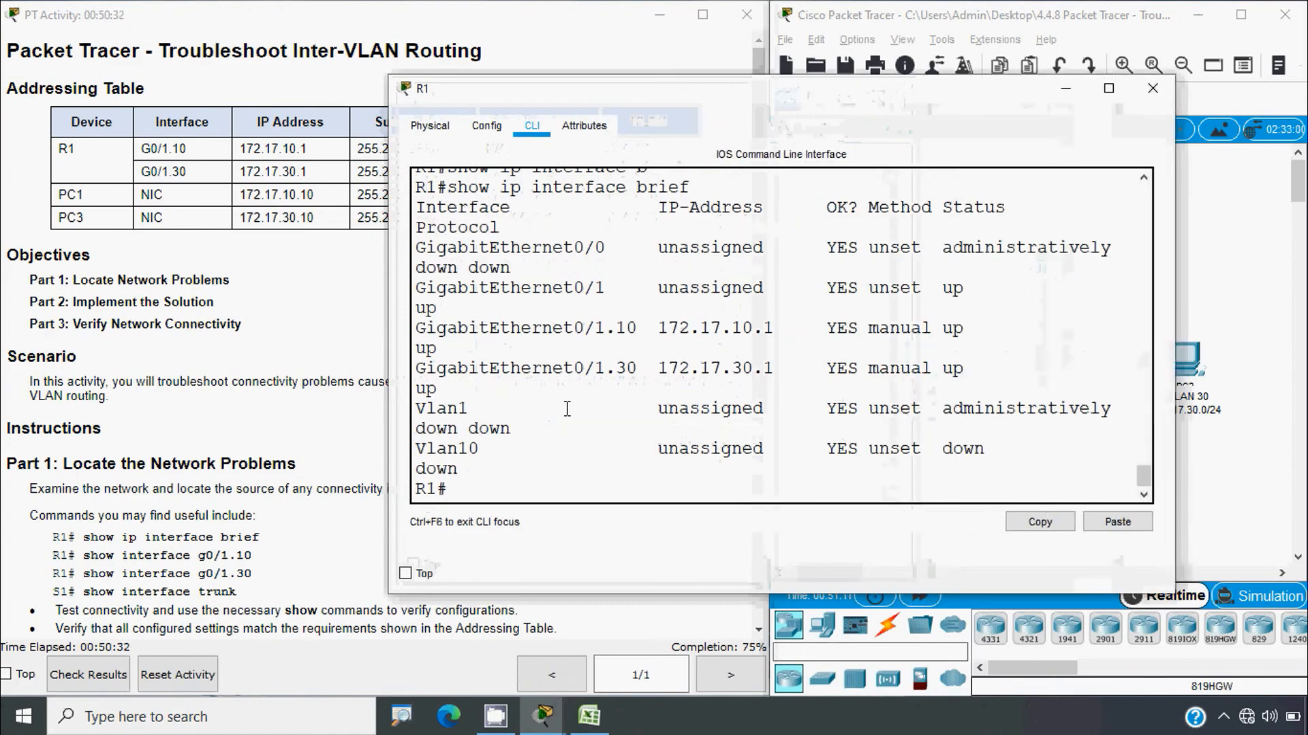
drag(391, 394, 288, 394)
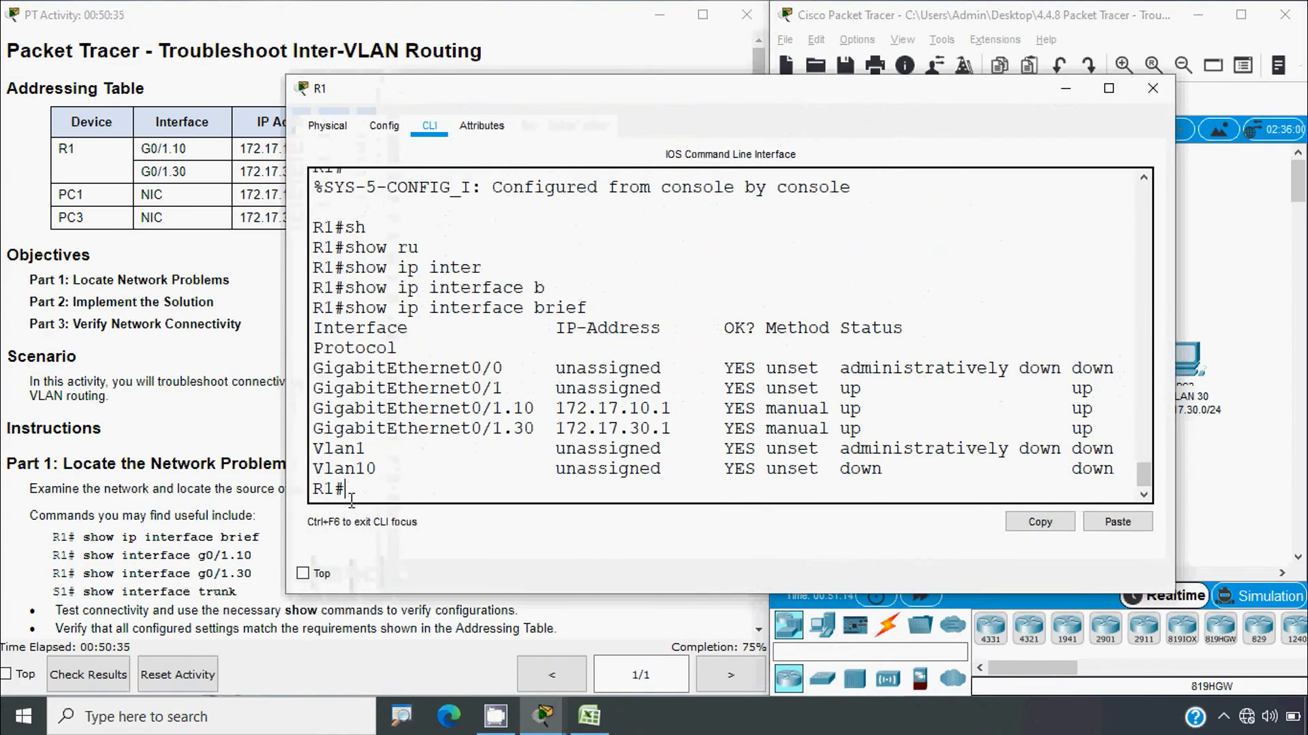
text(conf t)
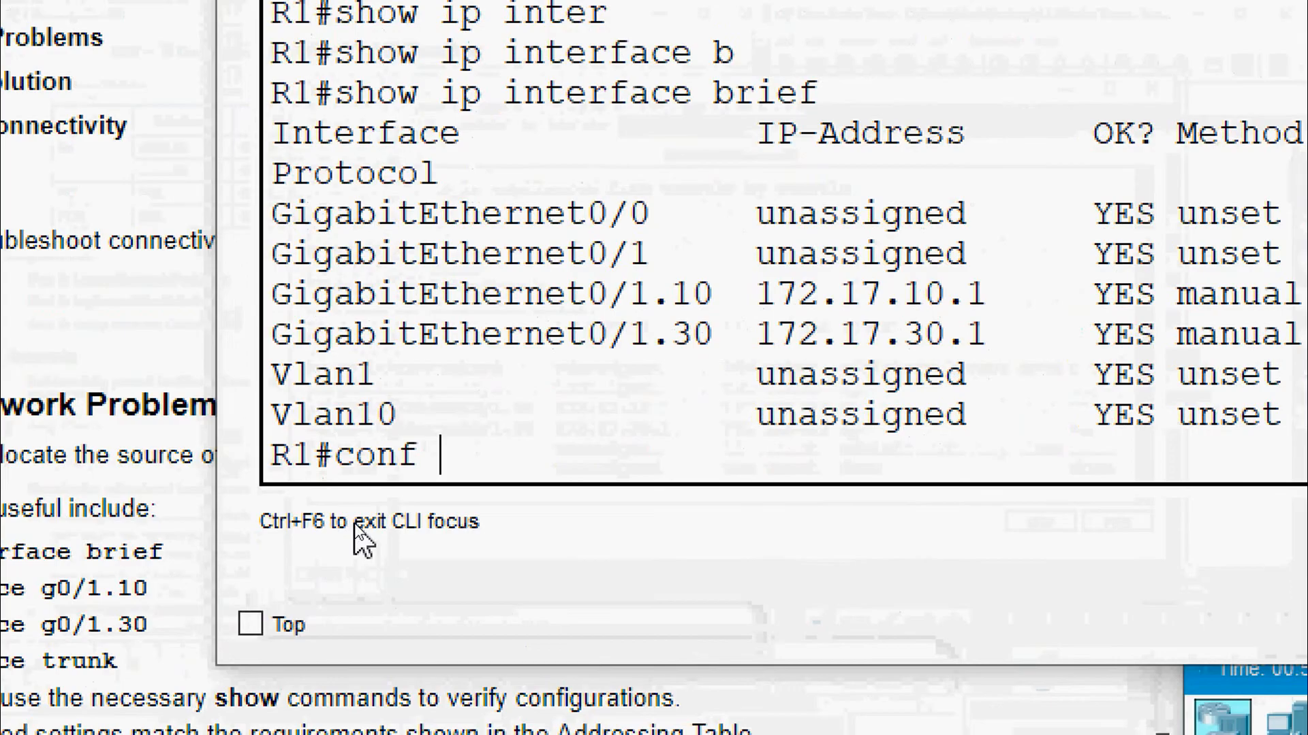
key(Return)
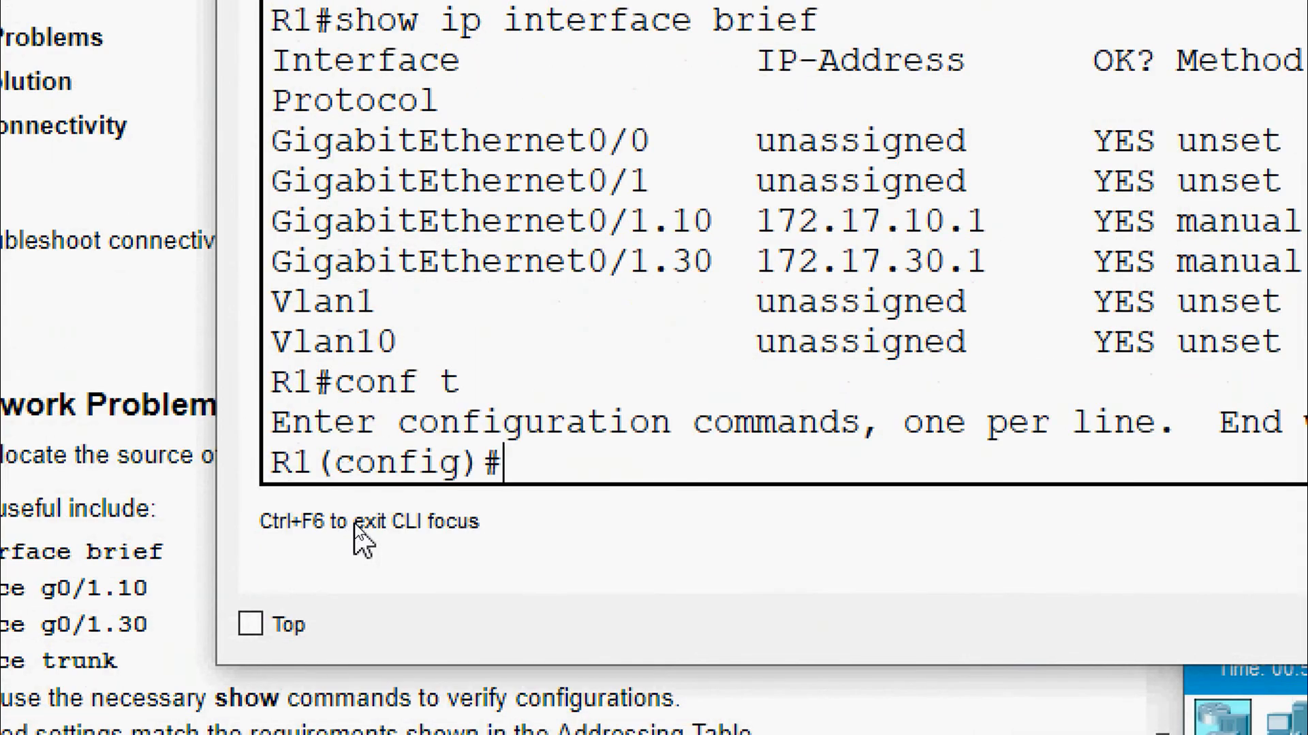
text(interface g)
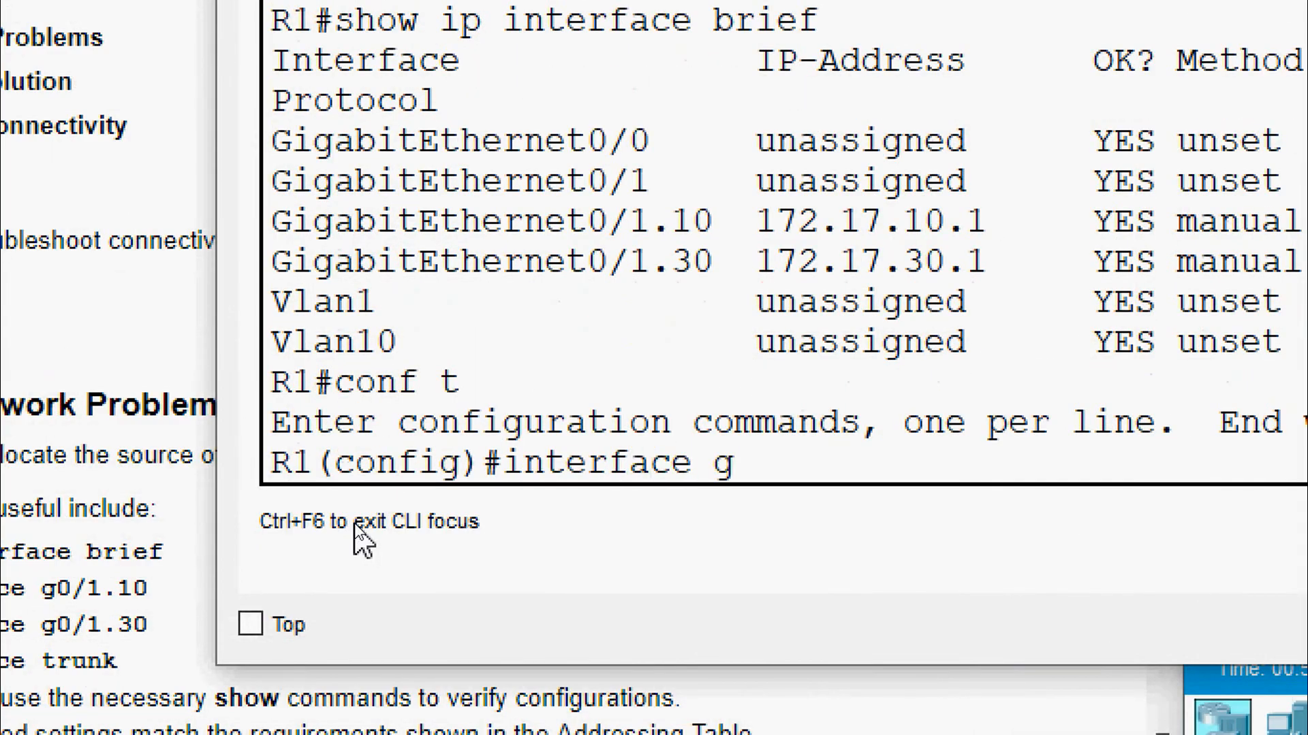
text(0/1.10)
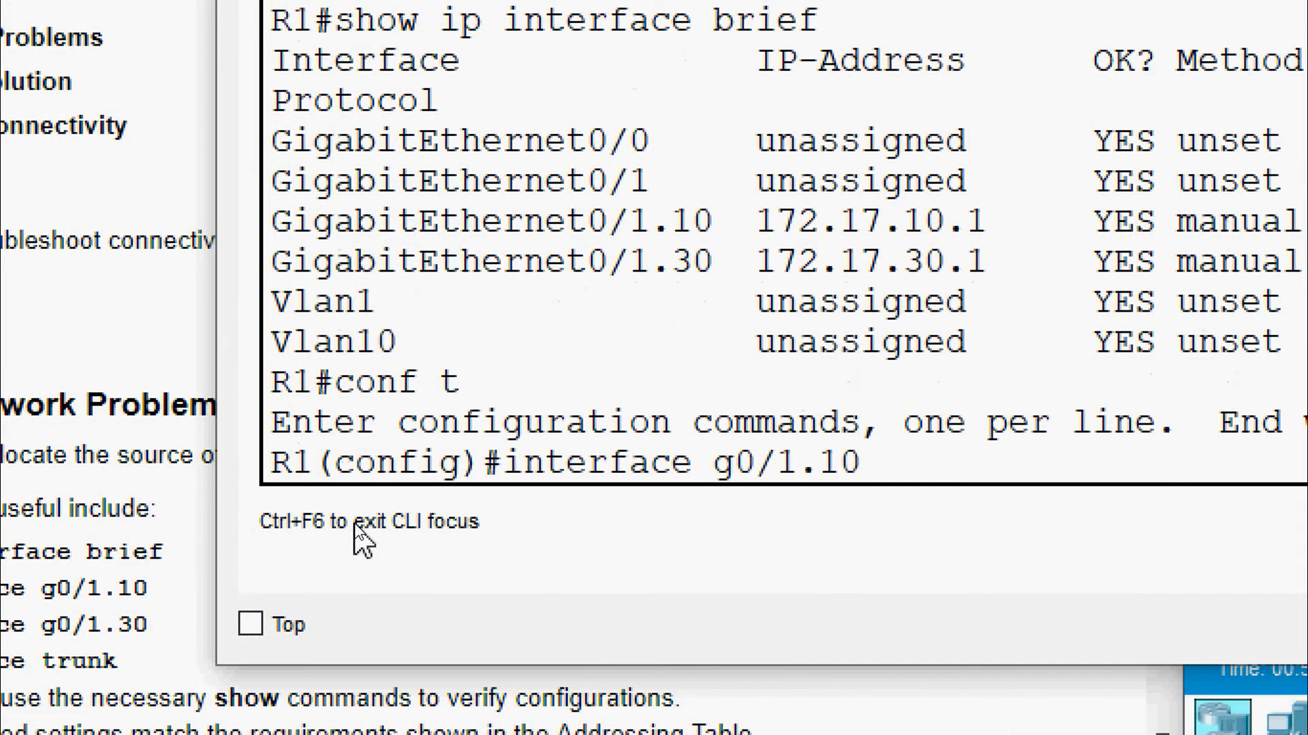
key(Return)
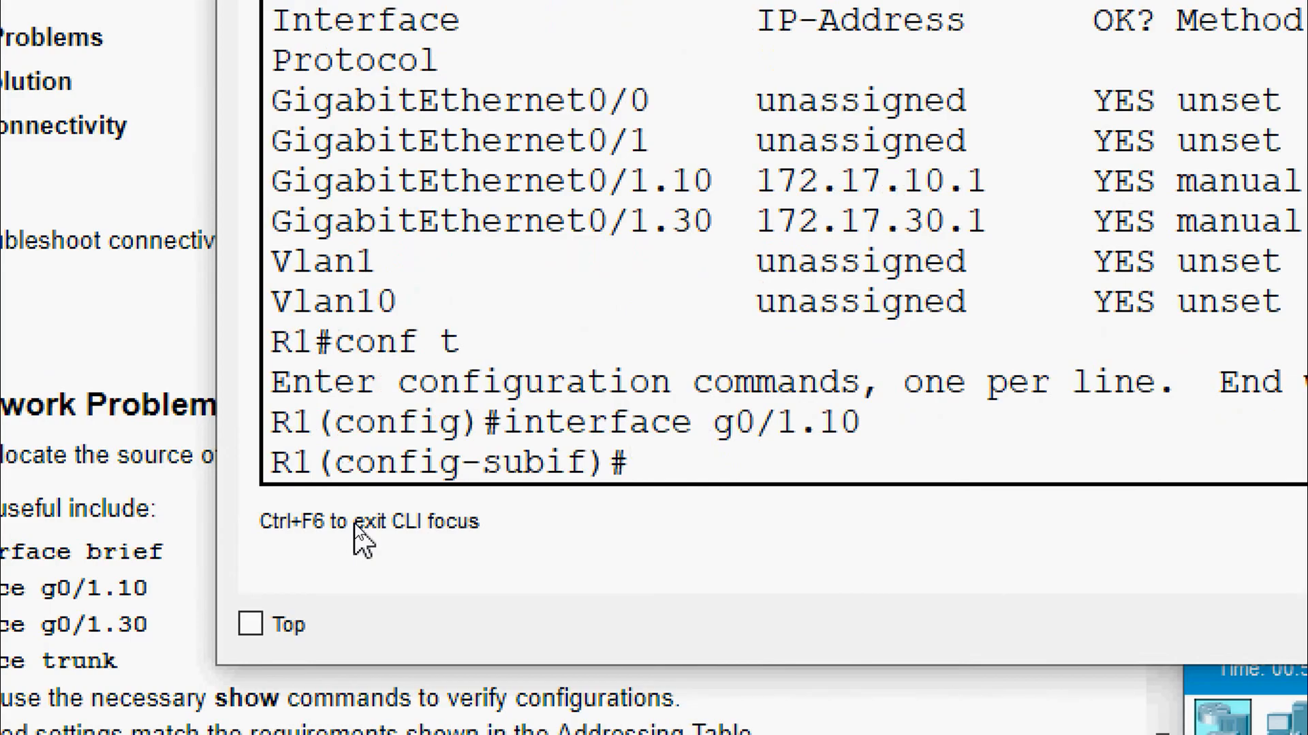
Remove the dot1q encapsulation from subinterface g0/1.10, listing the command's options with ? along the way.
text(no encapsulation)
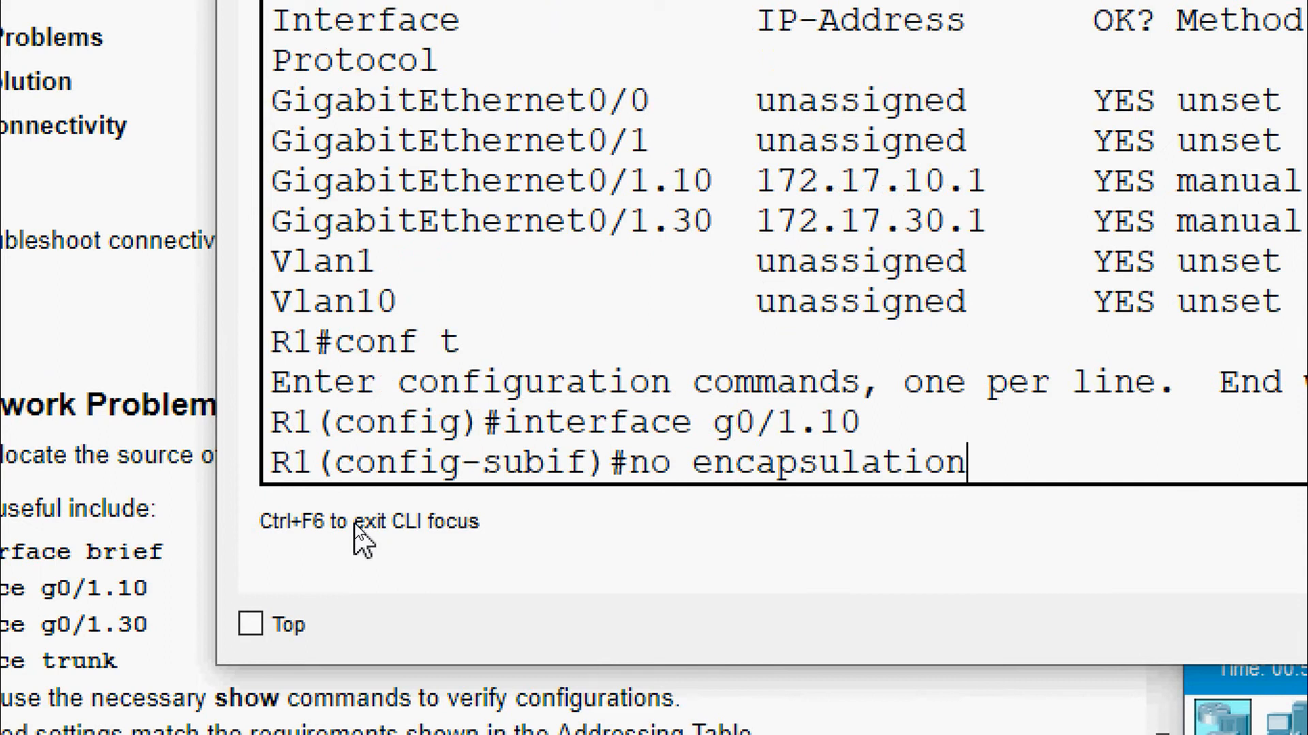
text(?)
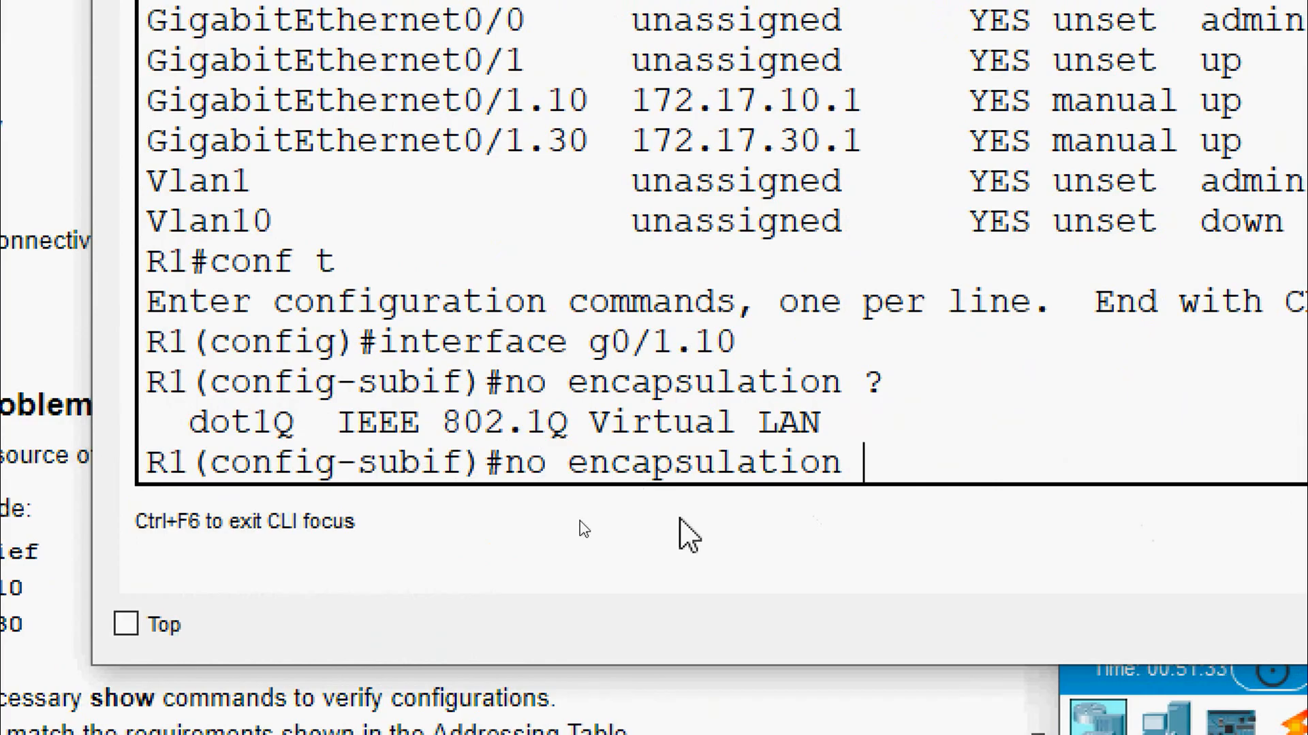
text(dot1q)
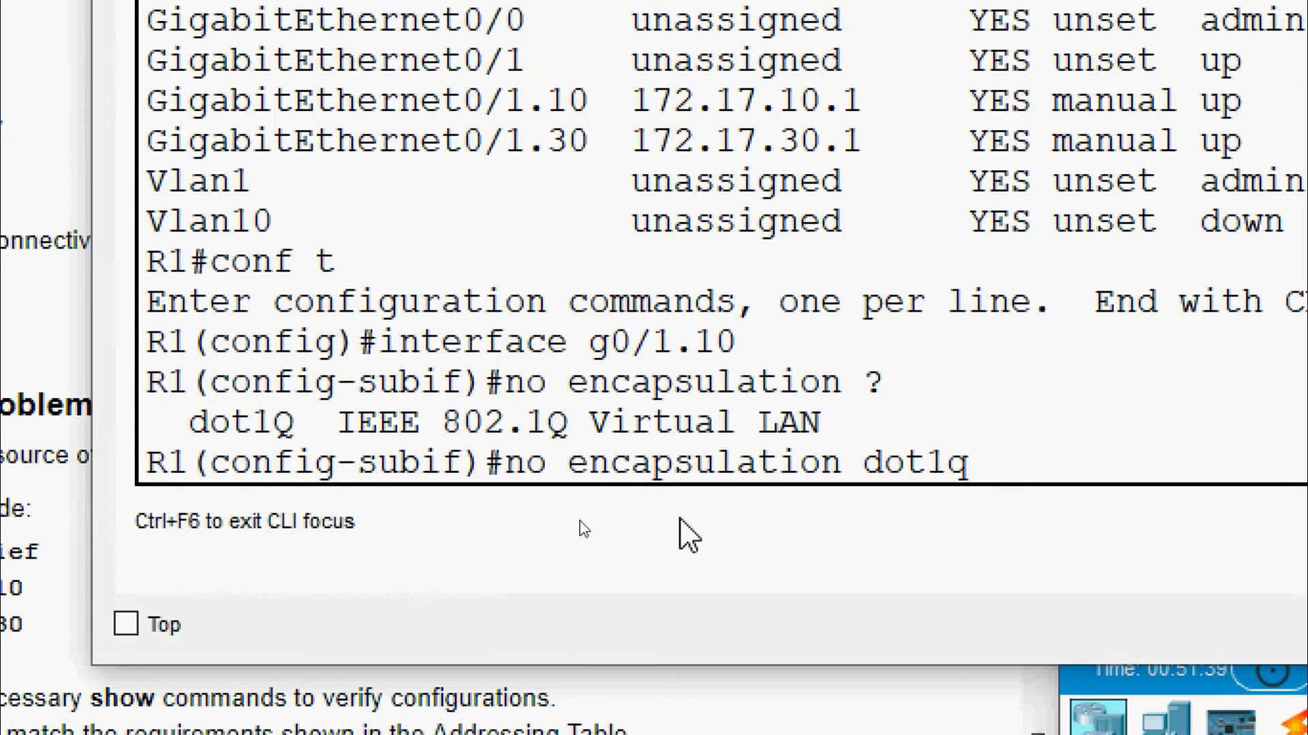
text(?)
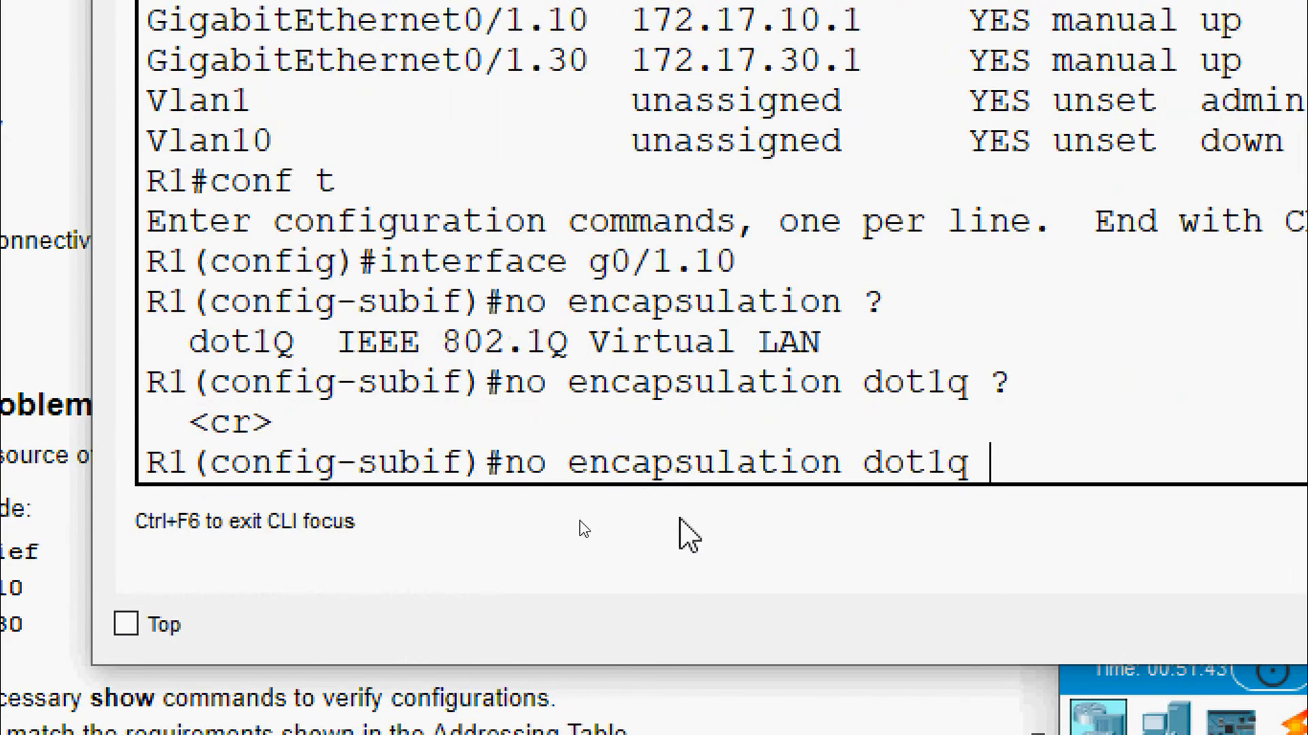
key(Return)
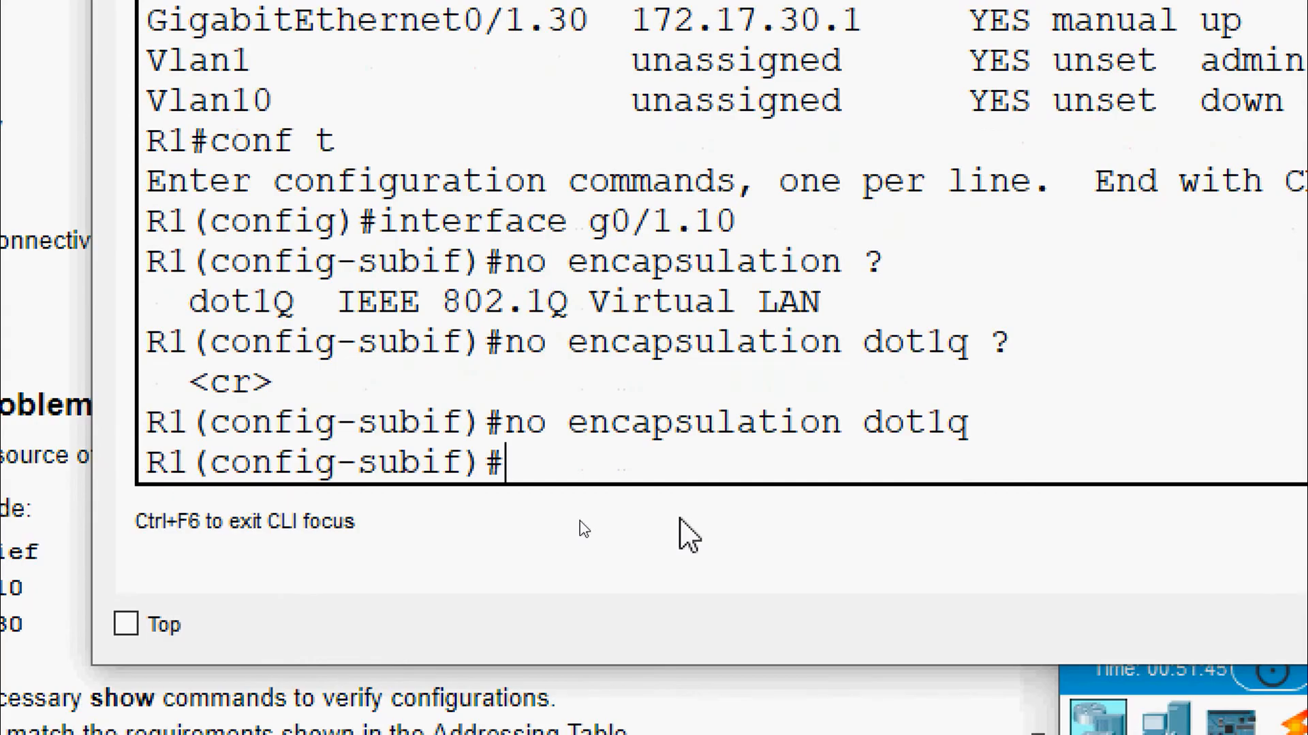
Exit g0/1.10, enter subinterface g0/1.30 and remove its dot1q encapsulation.
text(ex)
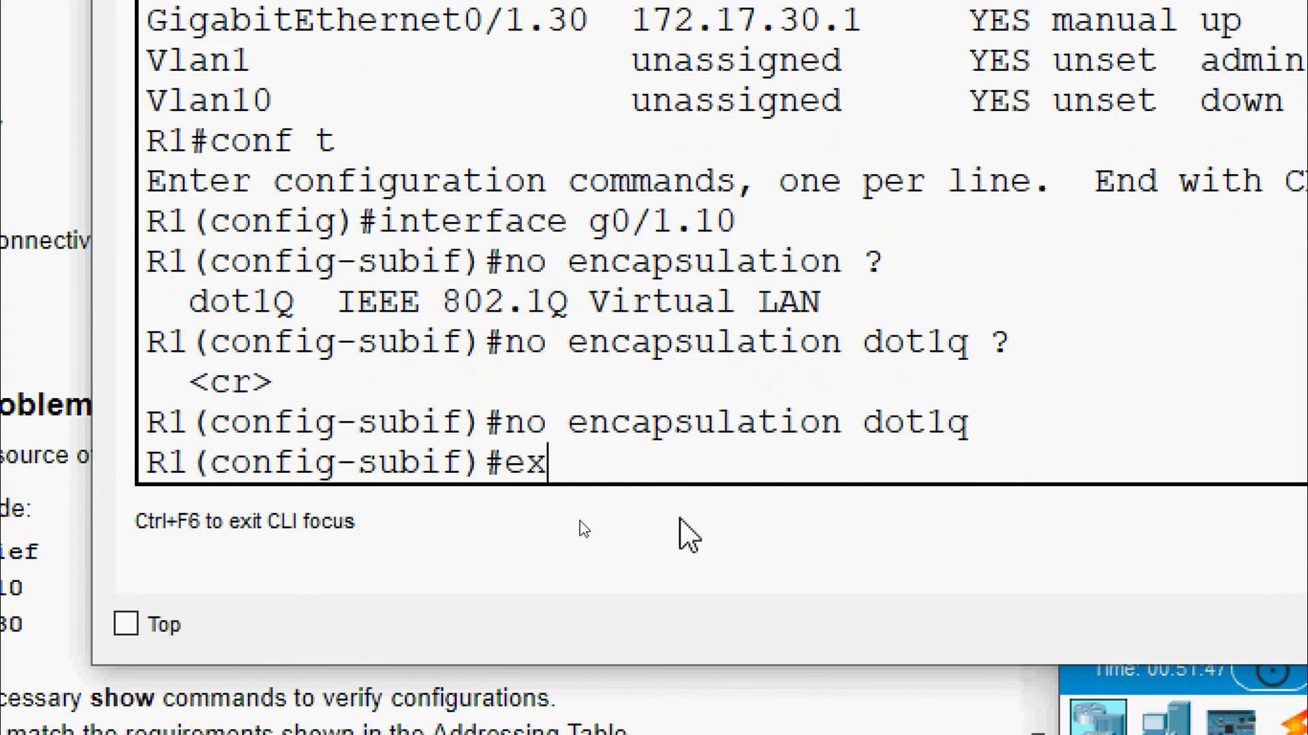
text(it)
key(Return)
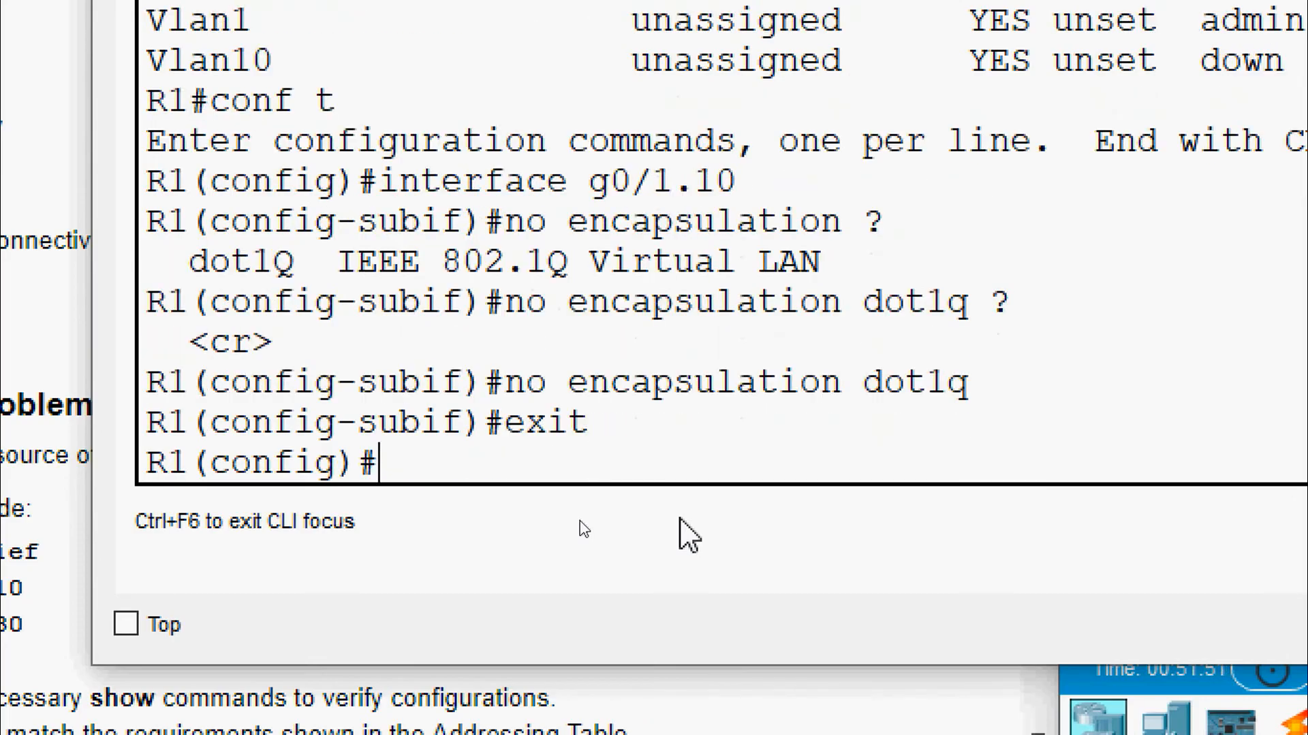
text(interface g)
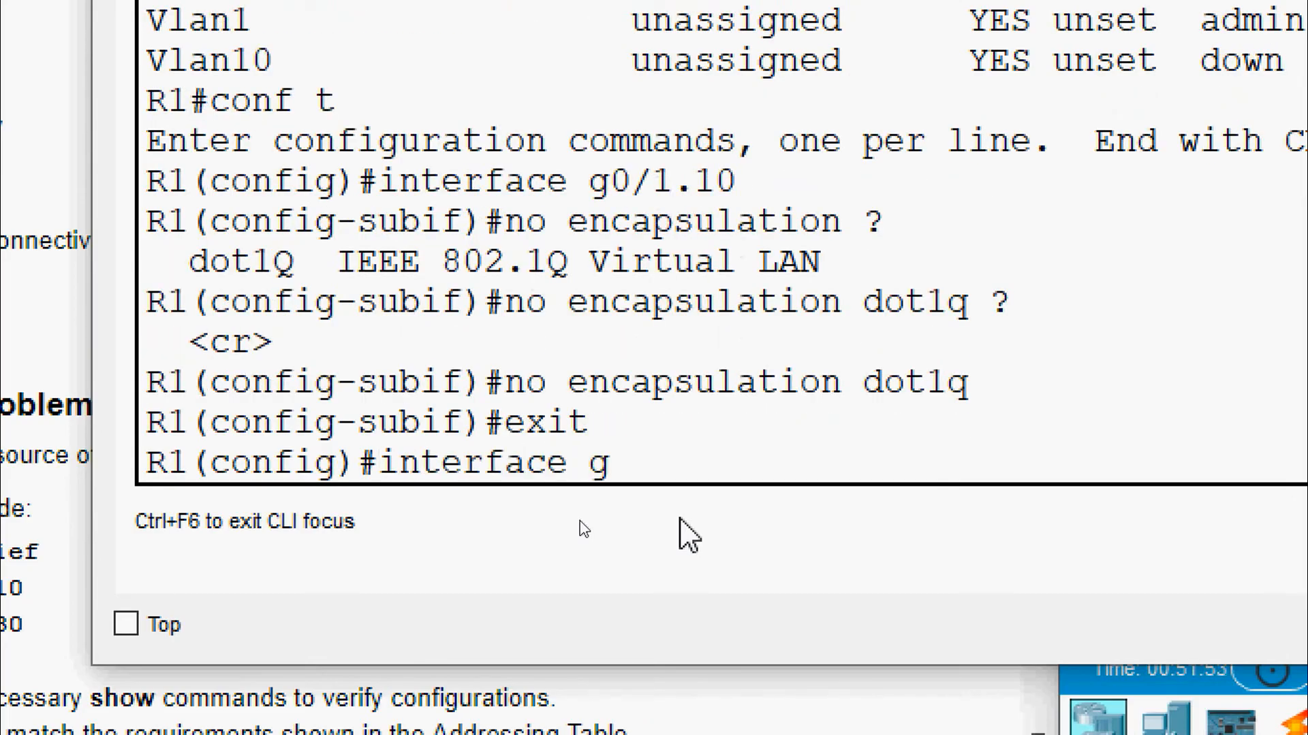
text(0/1.30)
key(Return)
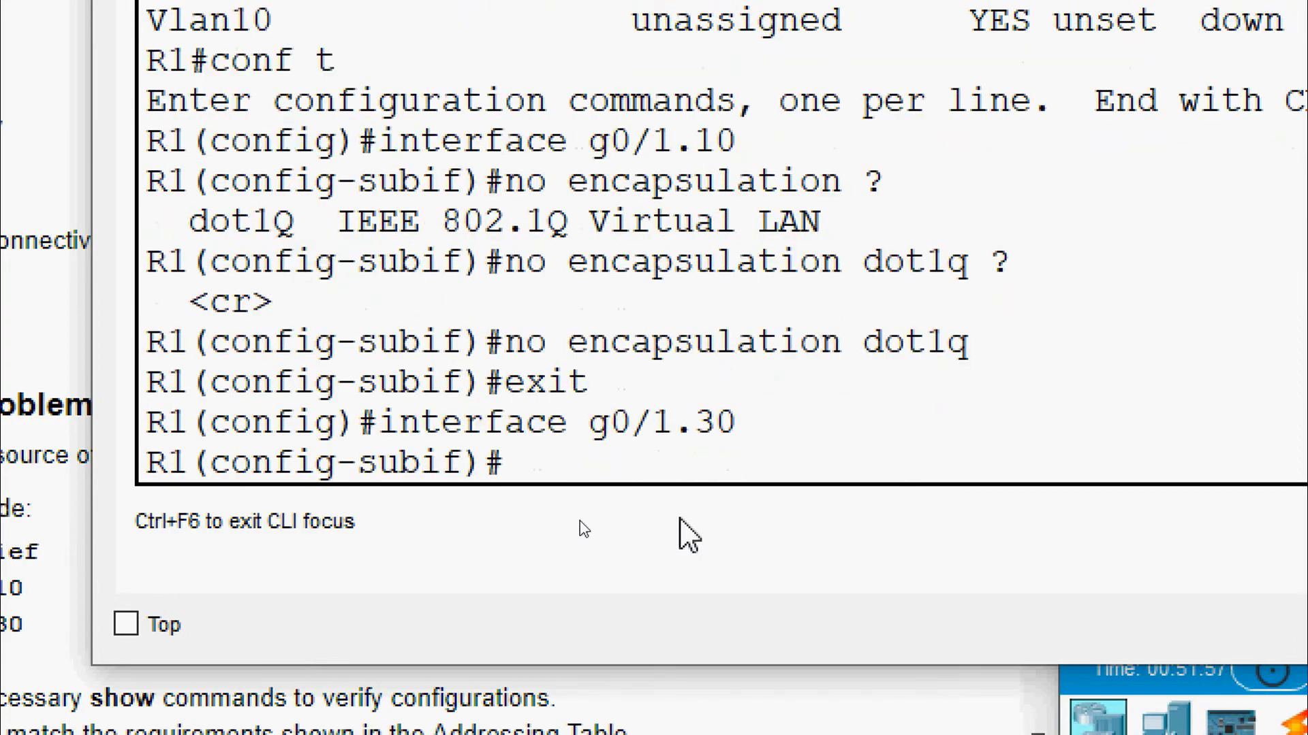
text(no en)
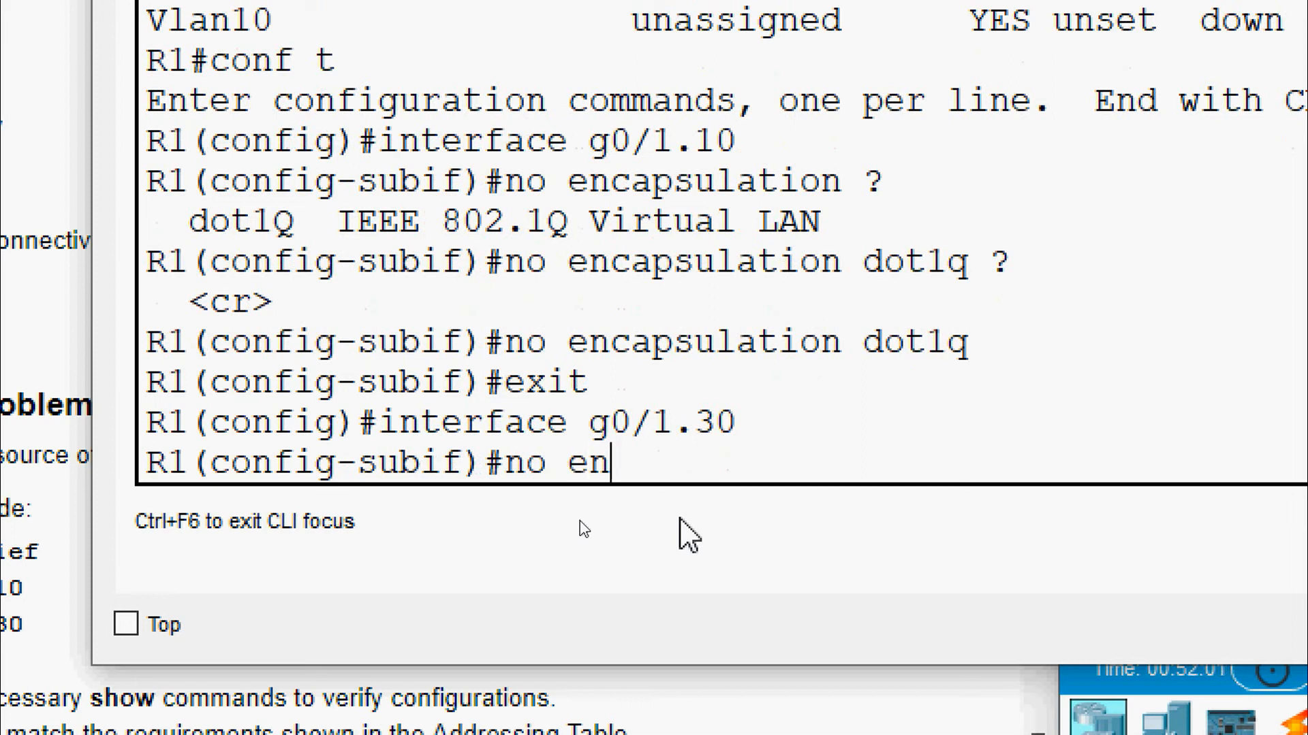
text(capsulation dot1q)
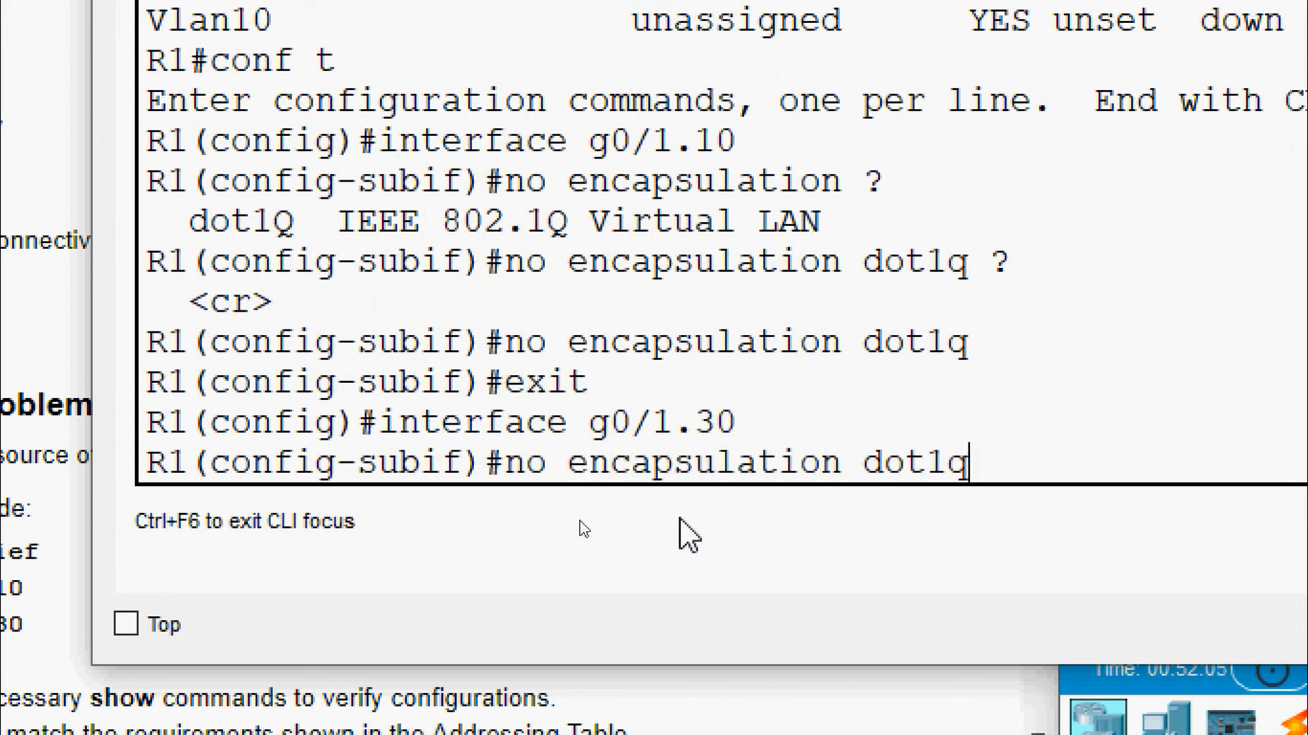
key(Return)
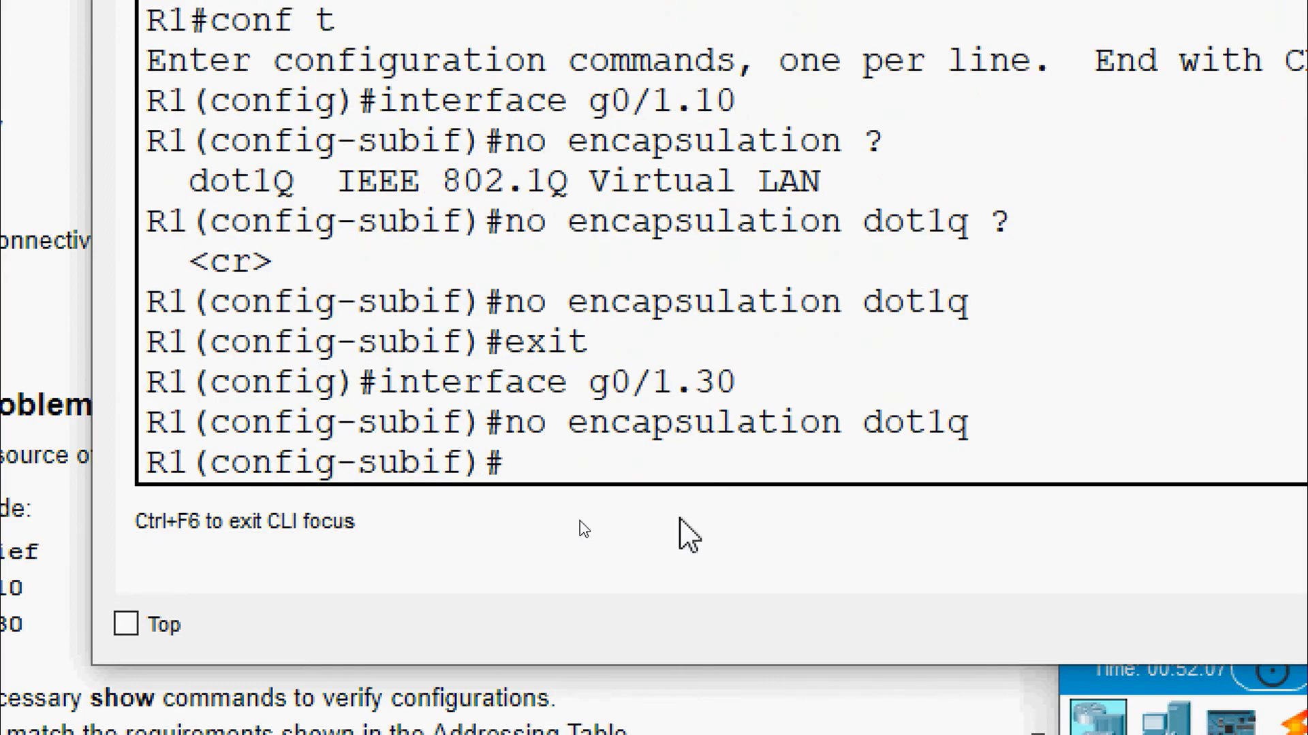
text(e)
key(BackSpace)
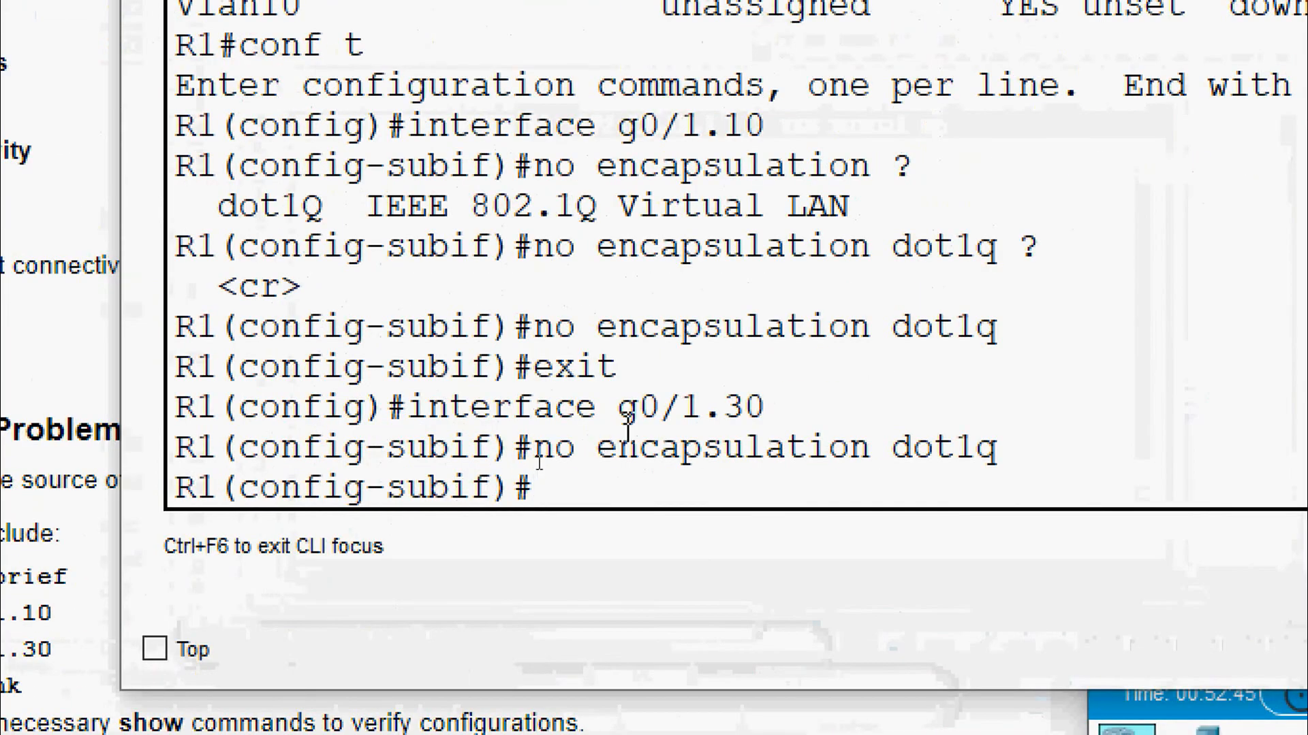
Assign VLAN 30 to subinterface g0/1.30 with encapsulation dot1q 30, checking the command's VLAN ID argument with ?
drag(549, 446, 633, 454)
drag(758, 425, 767, 419)
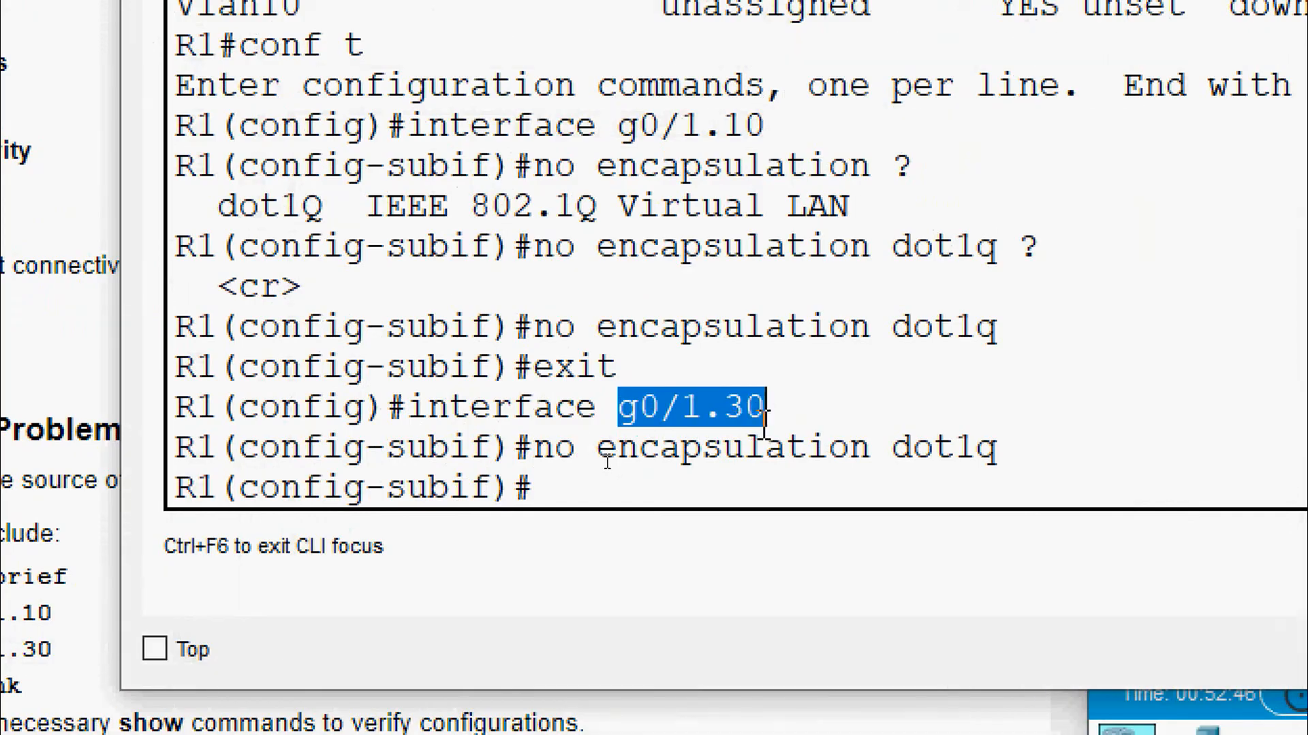
click(576, 481)
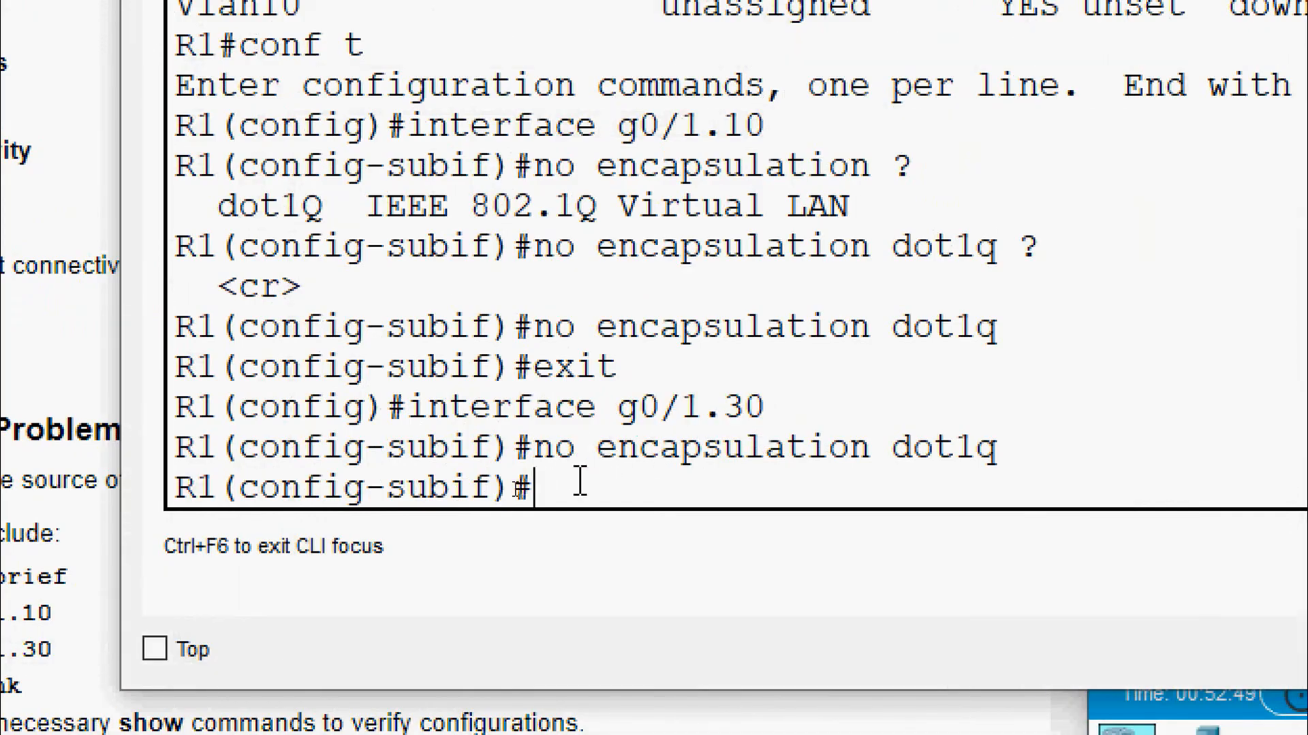
text(enc)
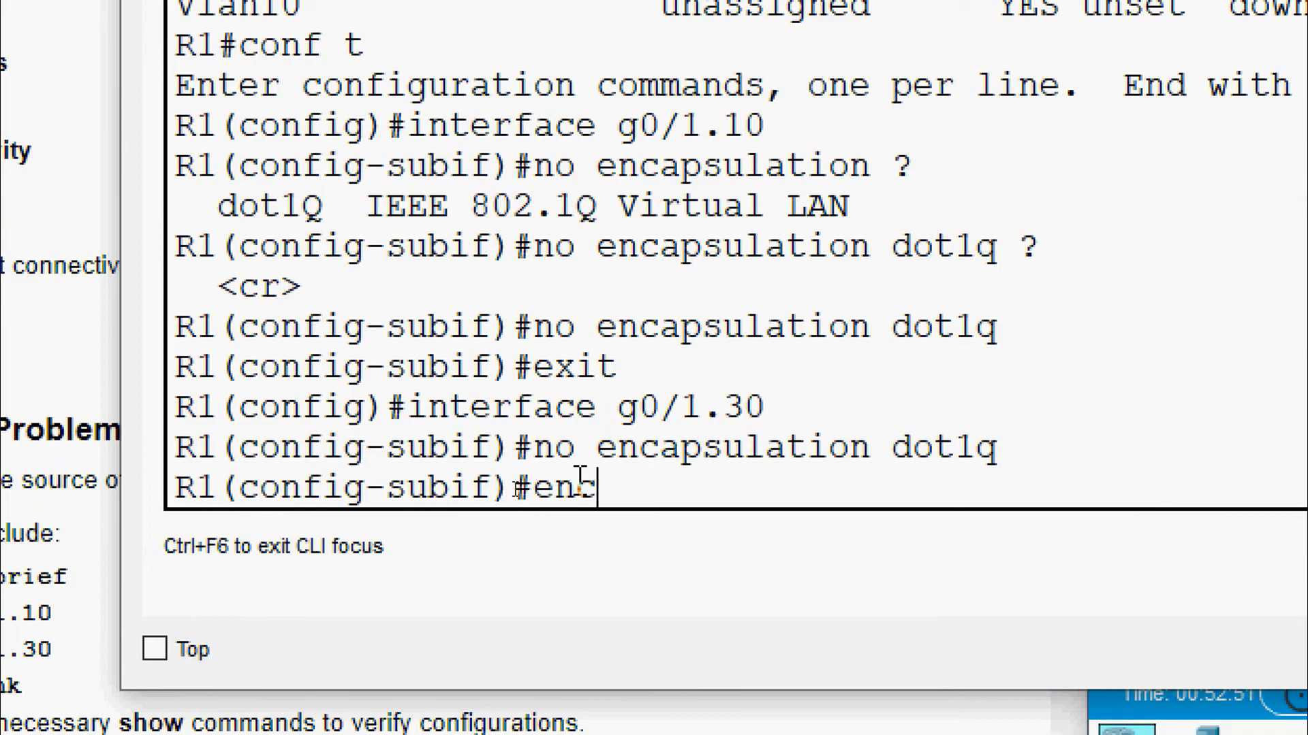
text(apsula)
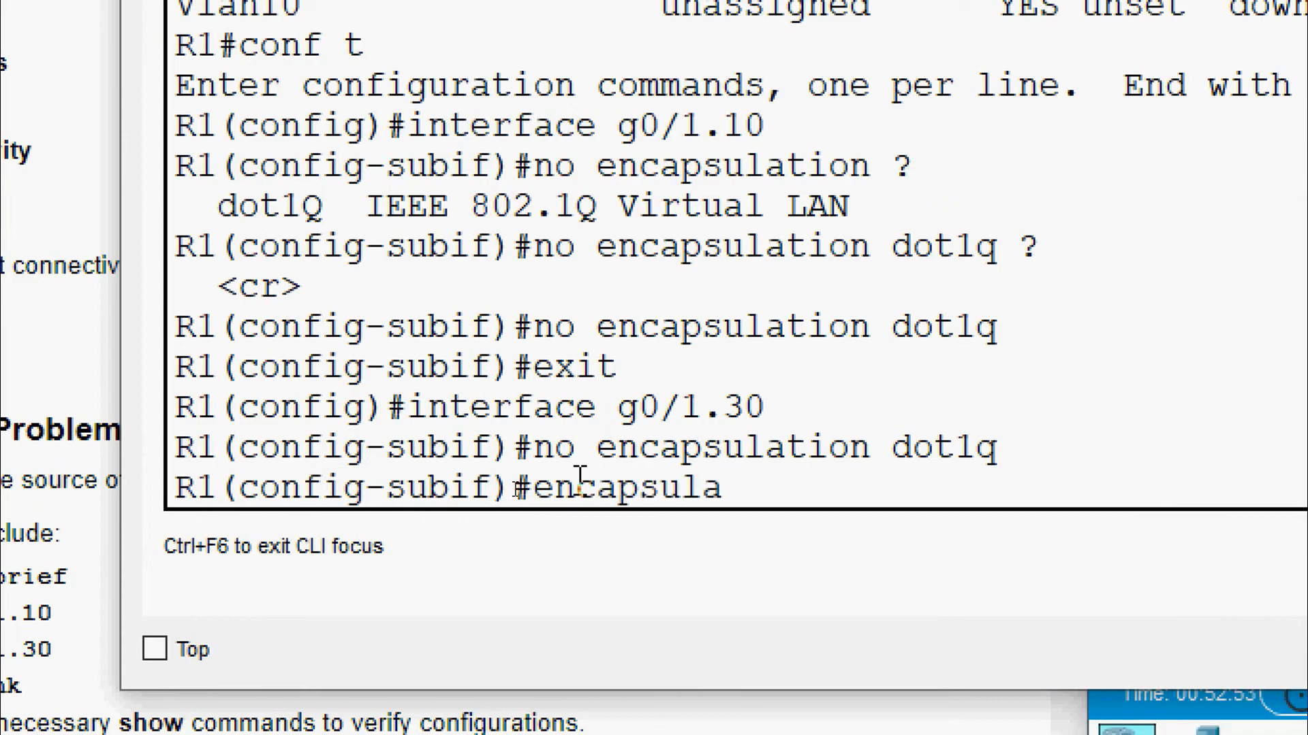
text(tion dot1)
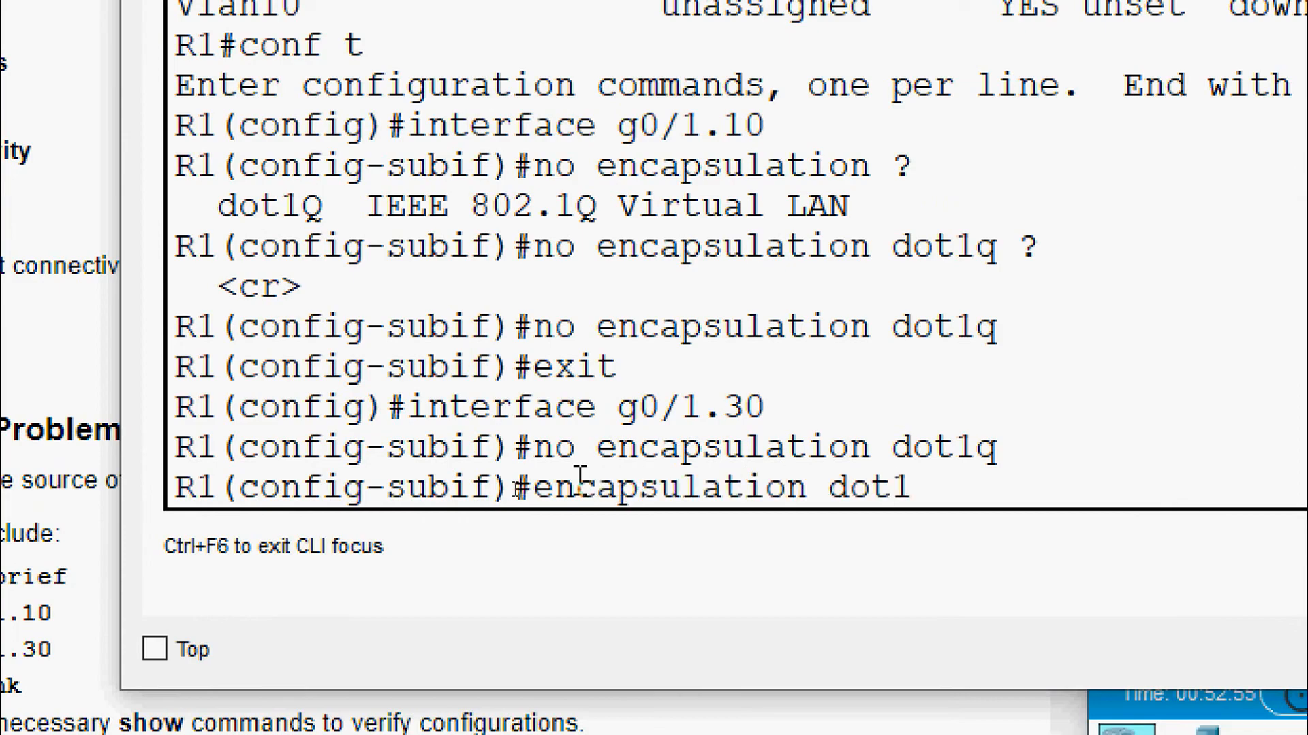
text(q ?)
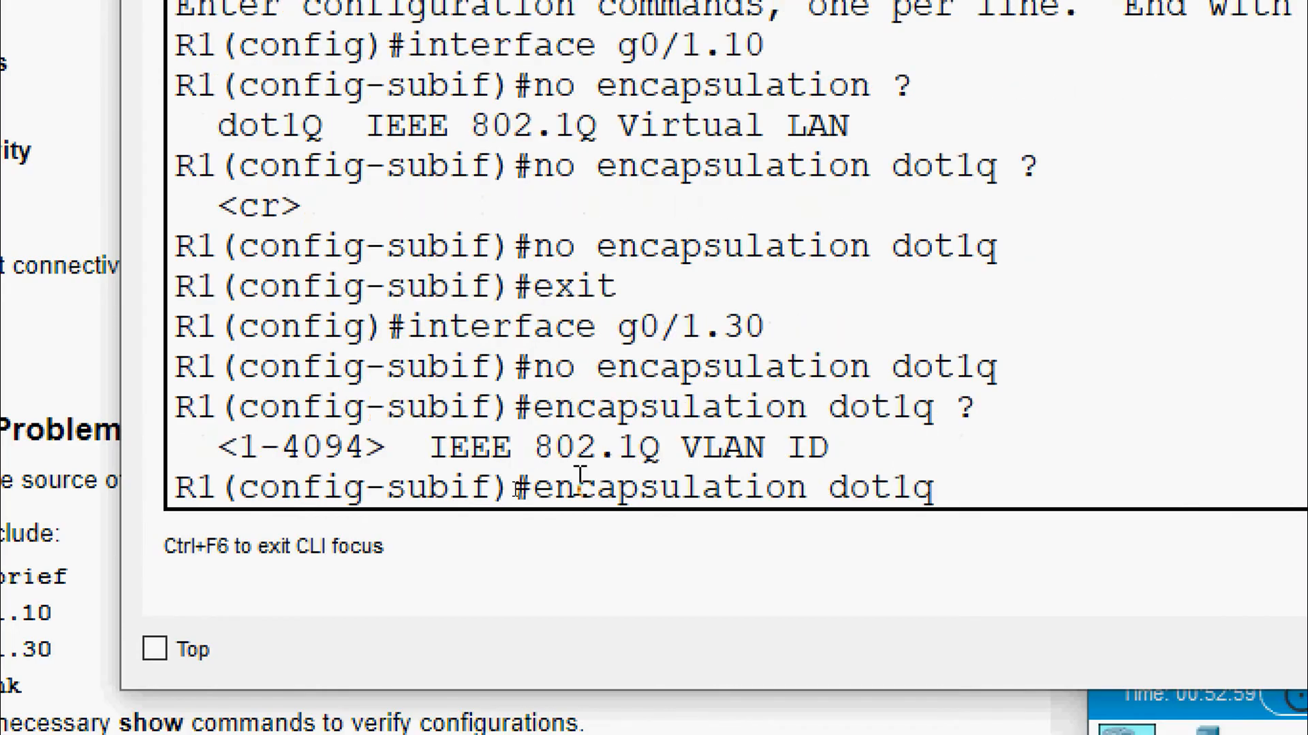
drag(681, 449, 838, 452)
click(956, 500)
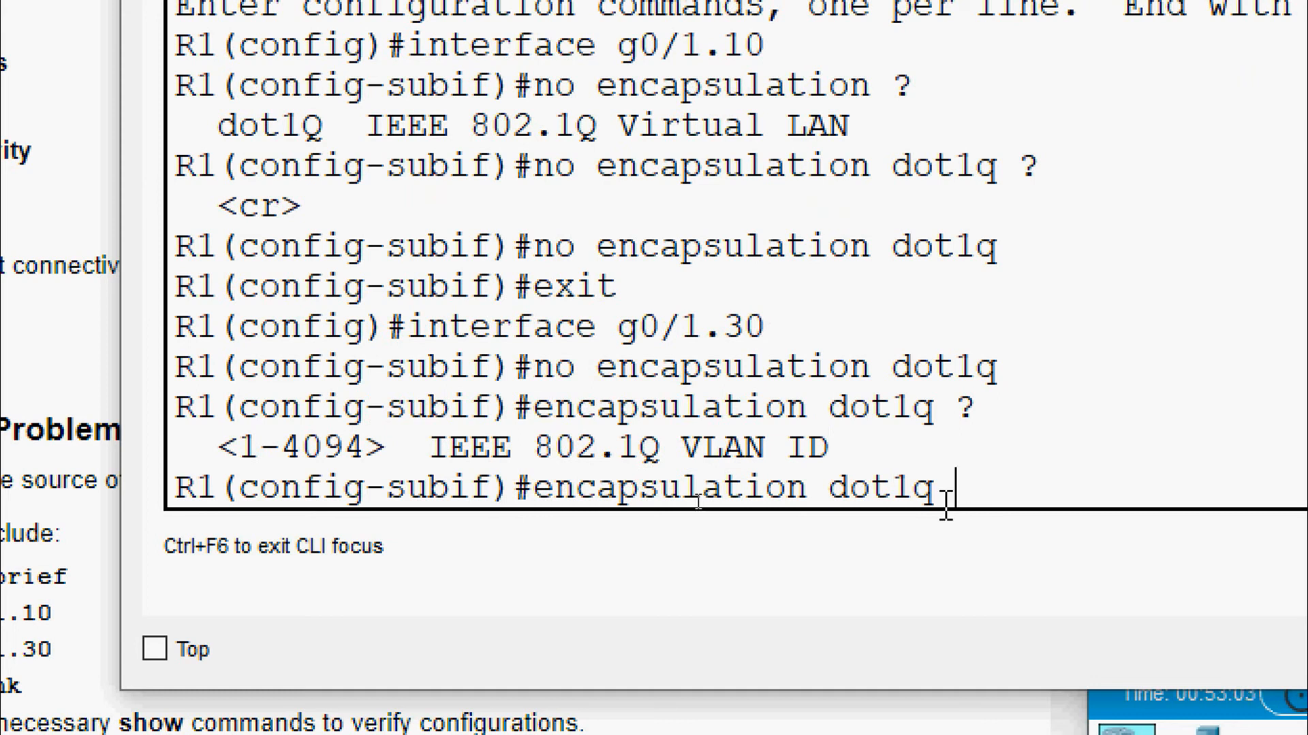
text(30)
key(Return)
Assign IP address 172.17.30.1 with mask 255.255.255.0 to subinterface g0/1.30, copying the address from the Addressing Table.
text(ip addre)
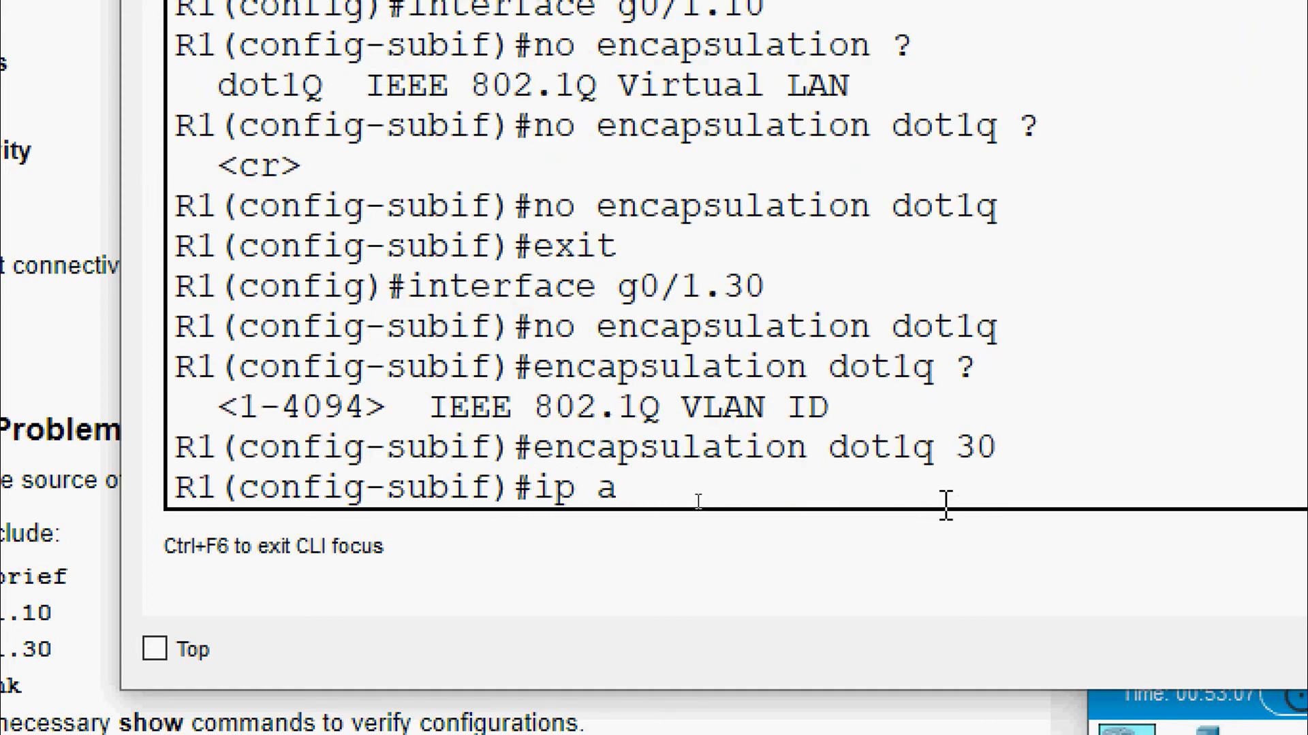
text(ss)
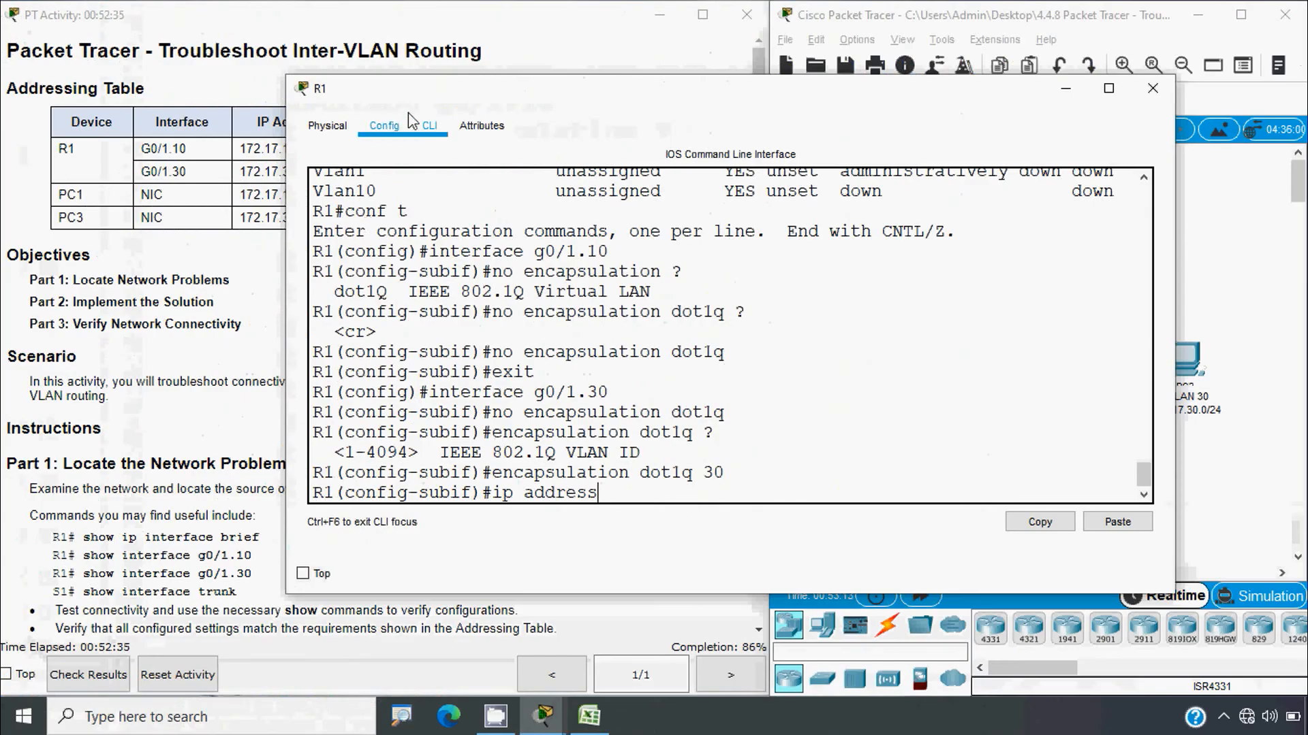
drag(409, 90, 560, 102)
click(335, 223)
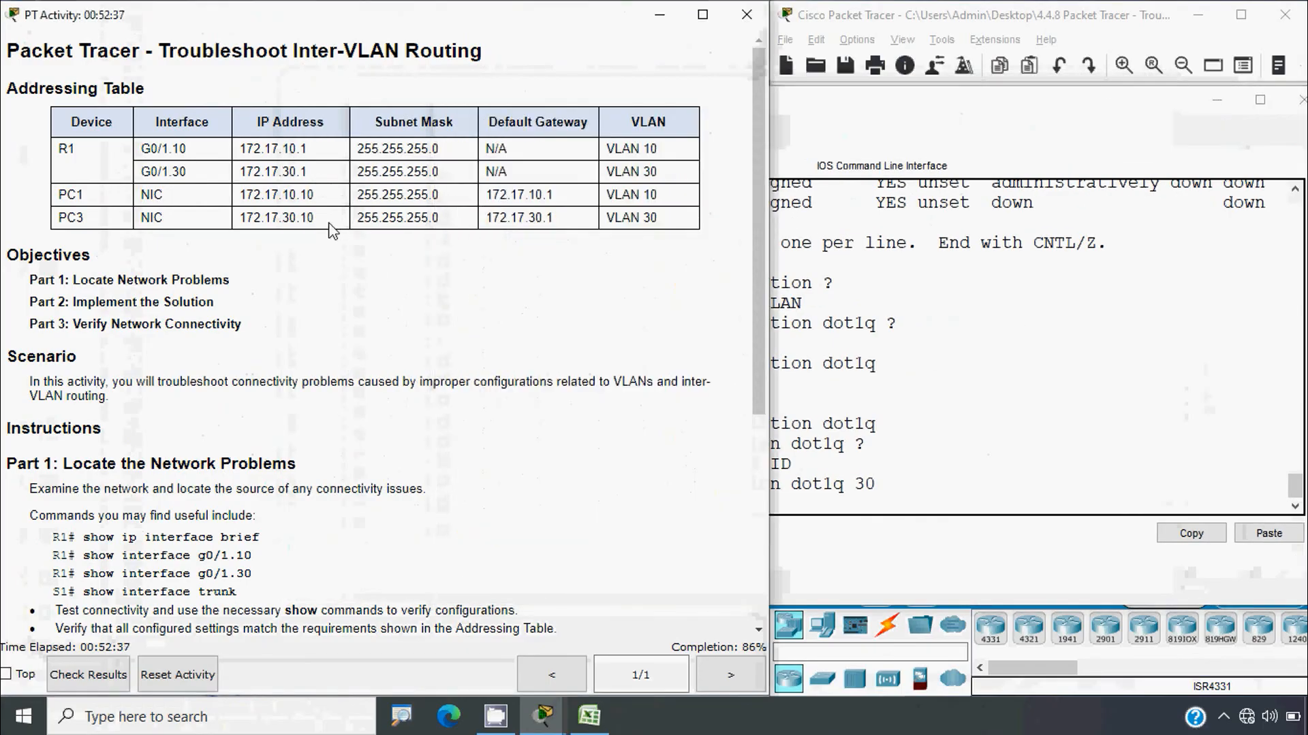
double_click(295, 174)
key(ctrl+c)
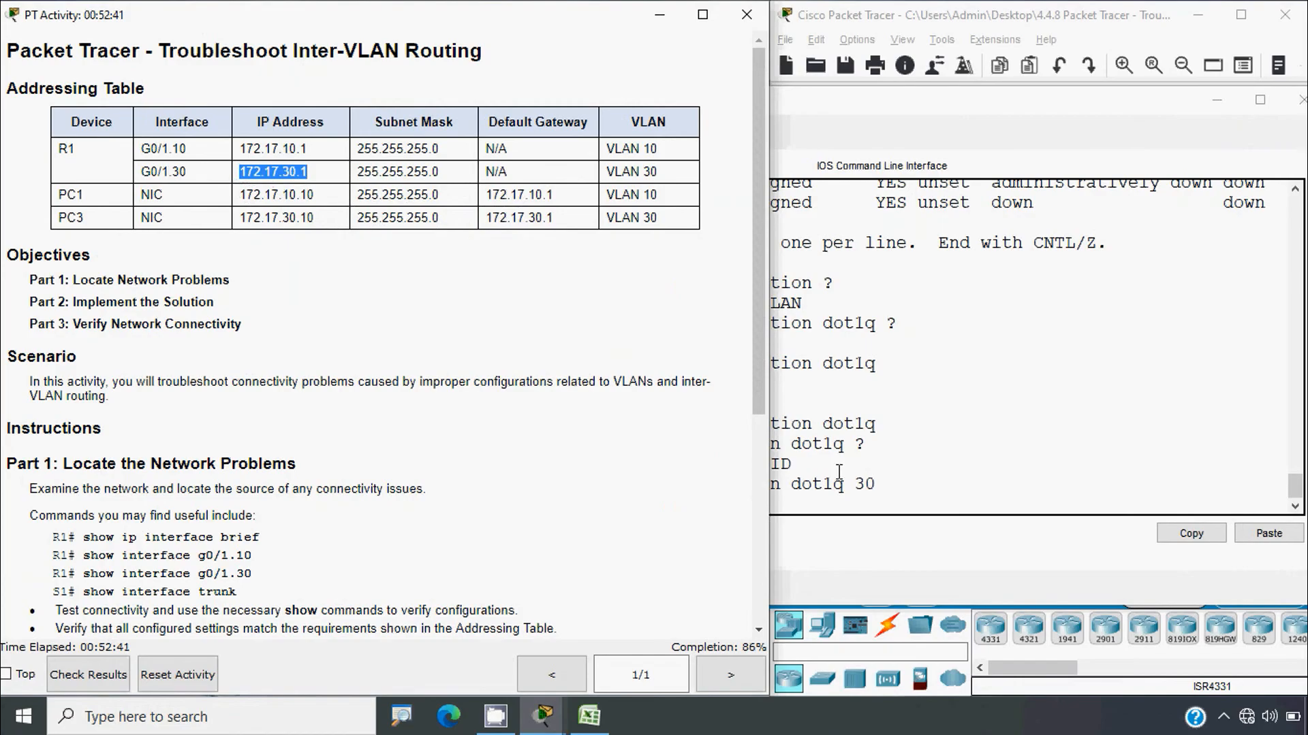
click(890, 482)
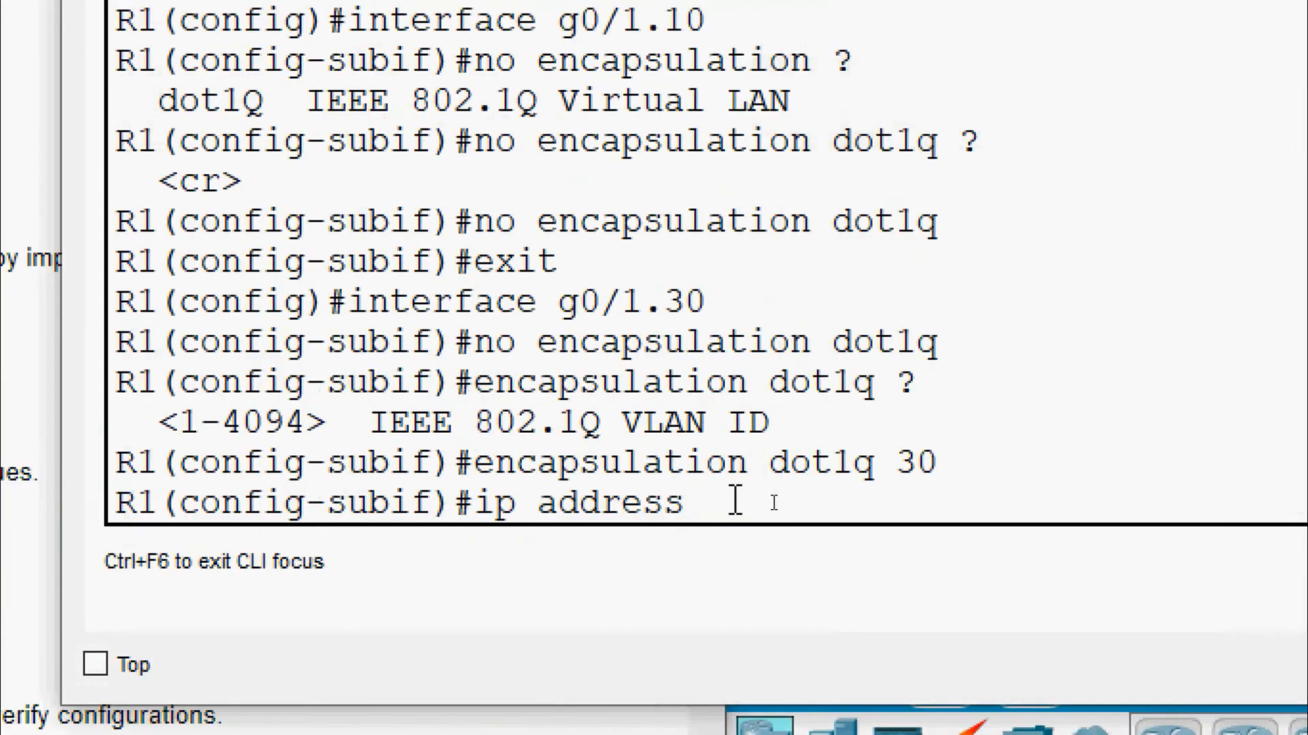
right_click(725, 501)
click(783, 564)
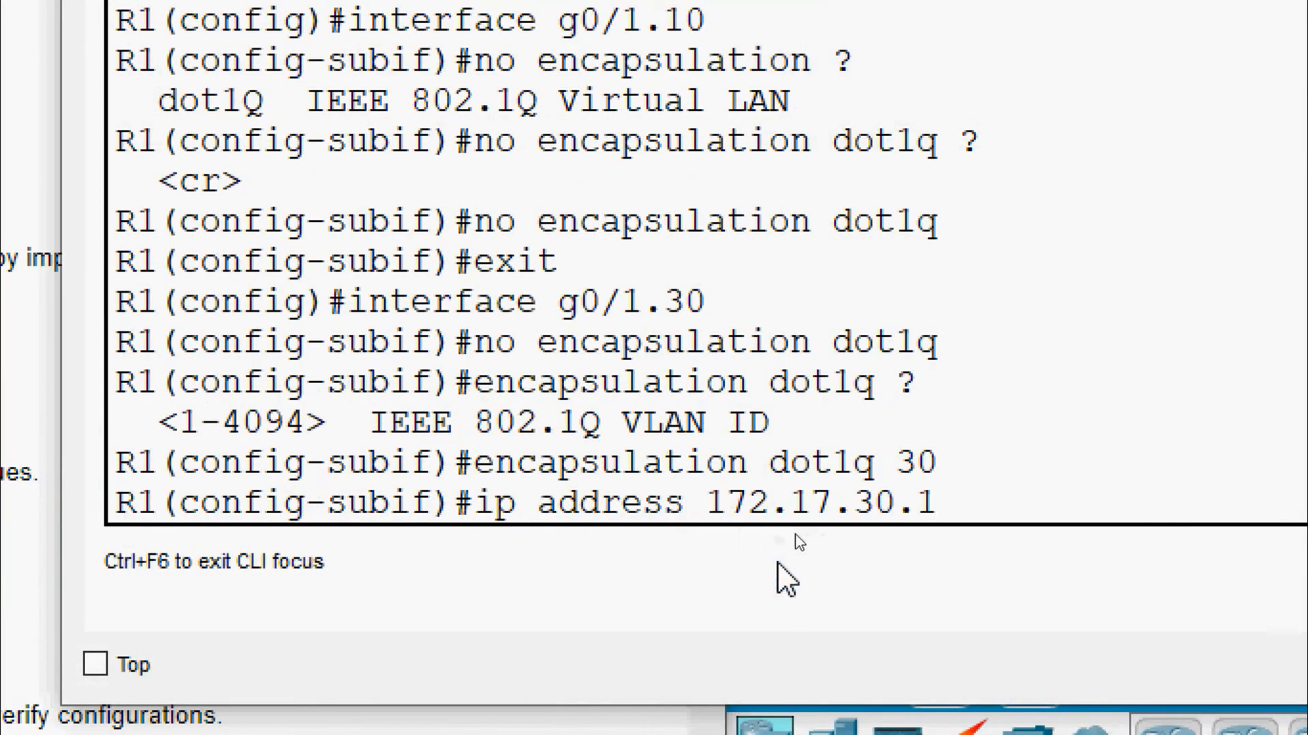
text(255.255)
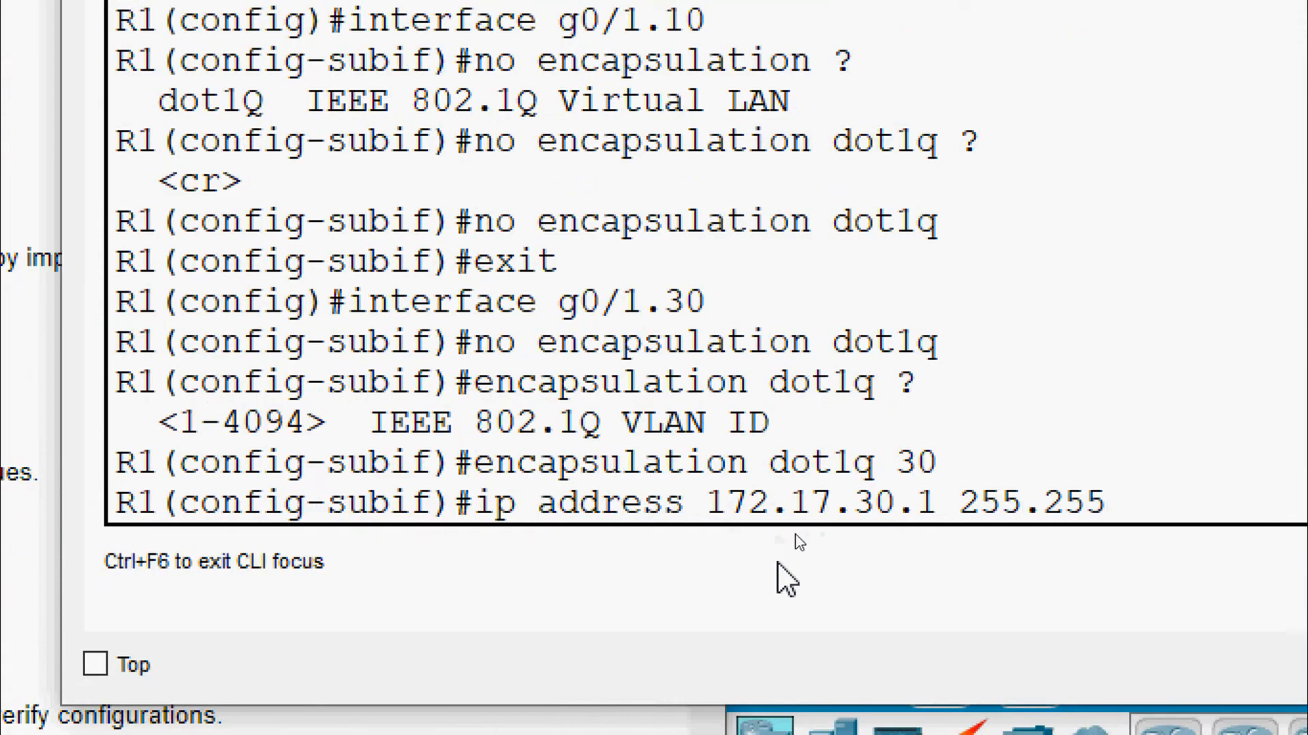
text(.255.0)
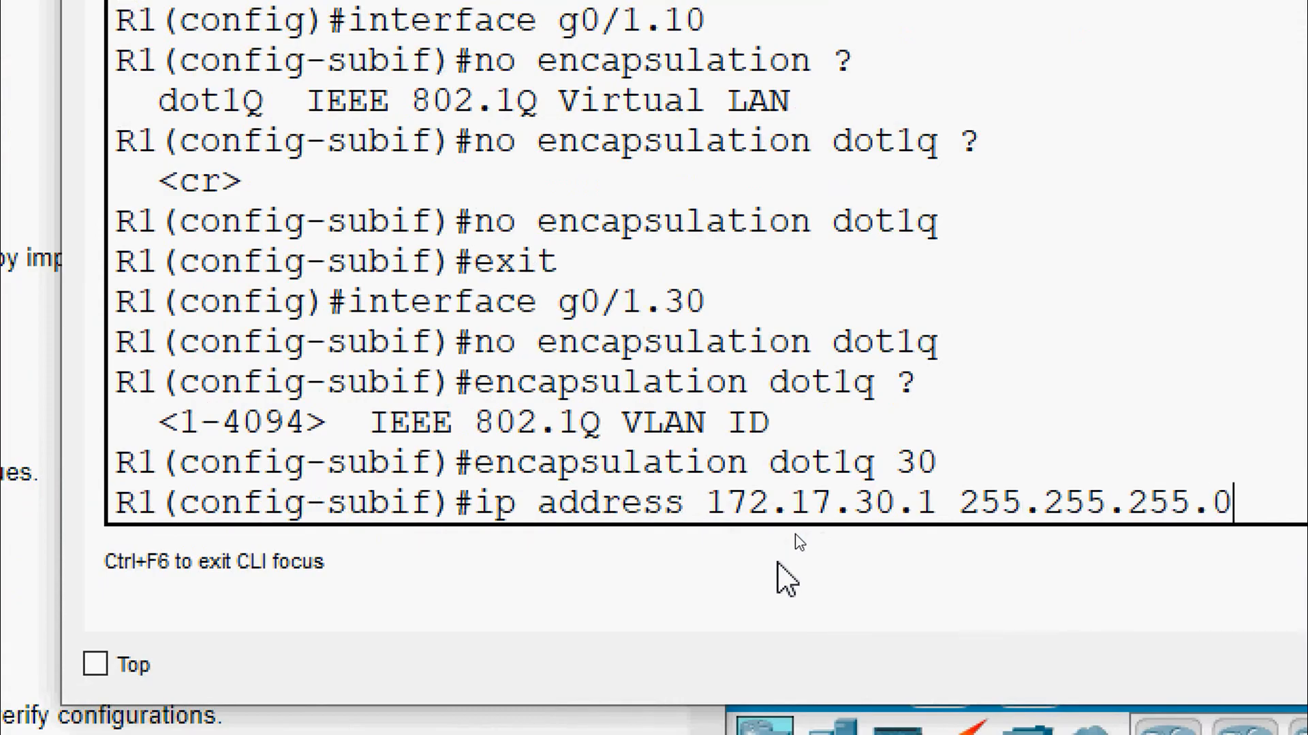
key(Return)
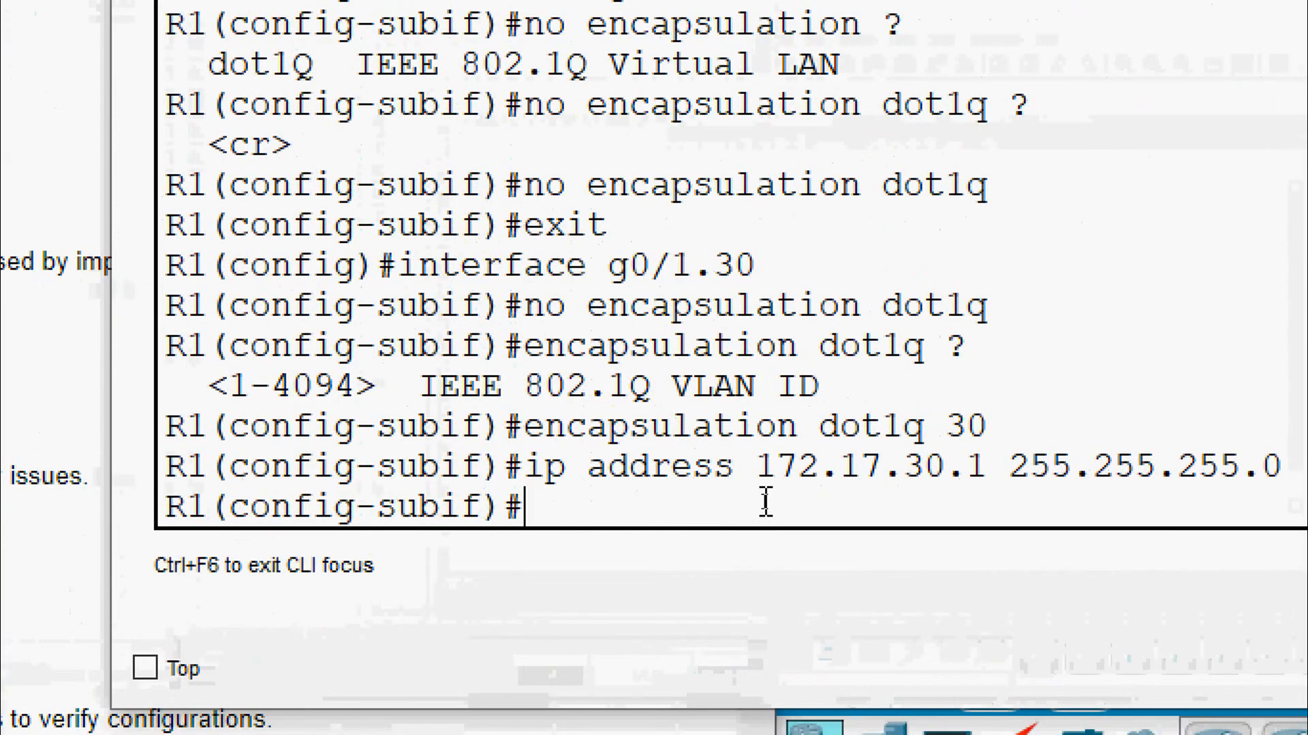
Exit subinterface g0/1.30 and enter configuration mode for subinterface g0/1.10.
text(exit)
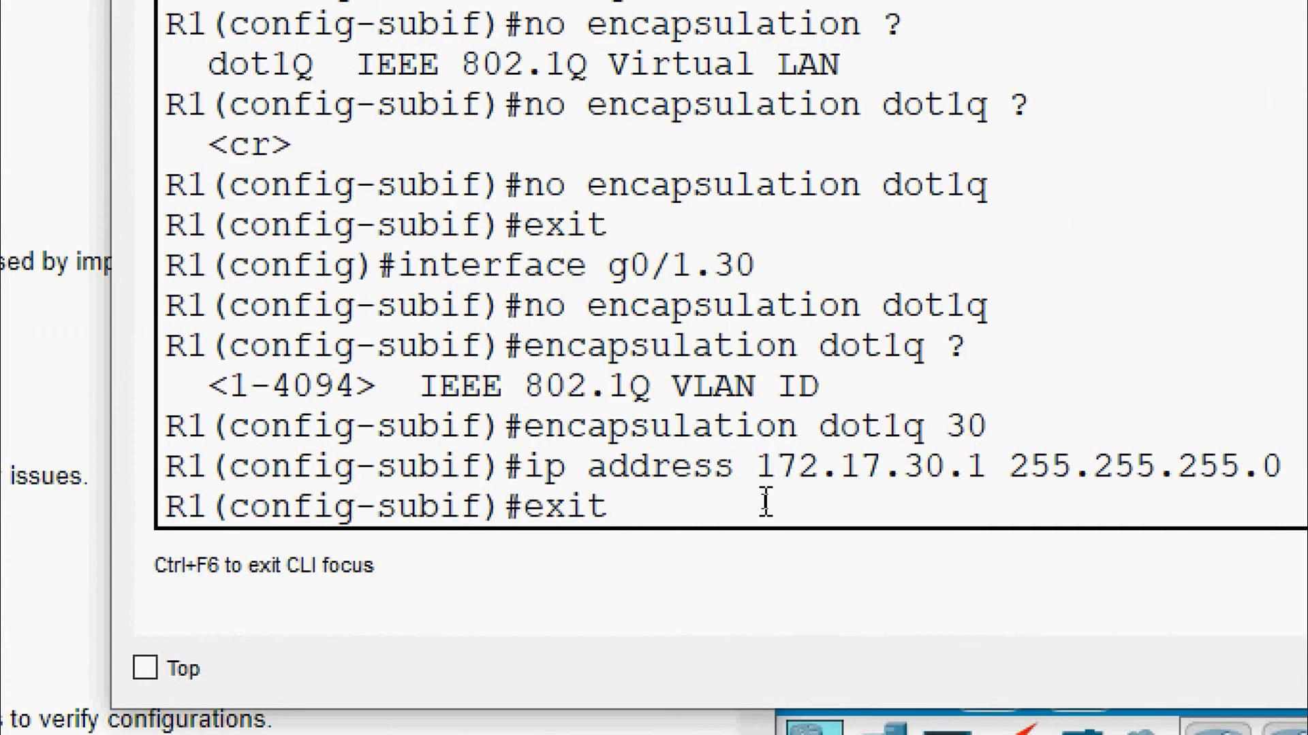
key(Return)
text(i)
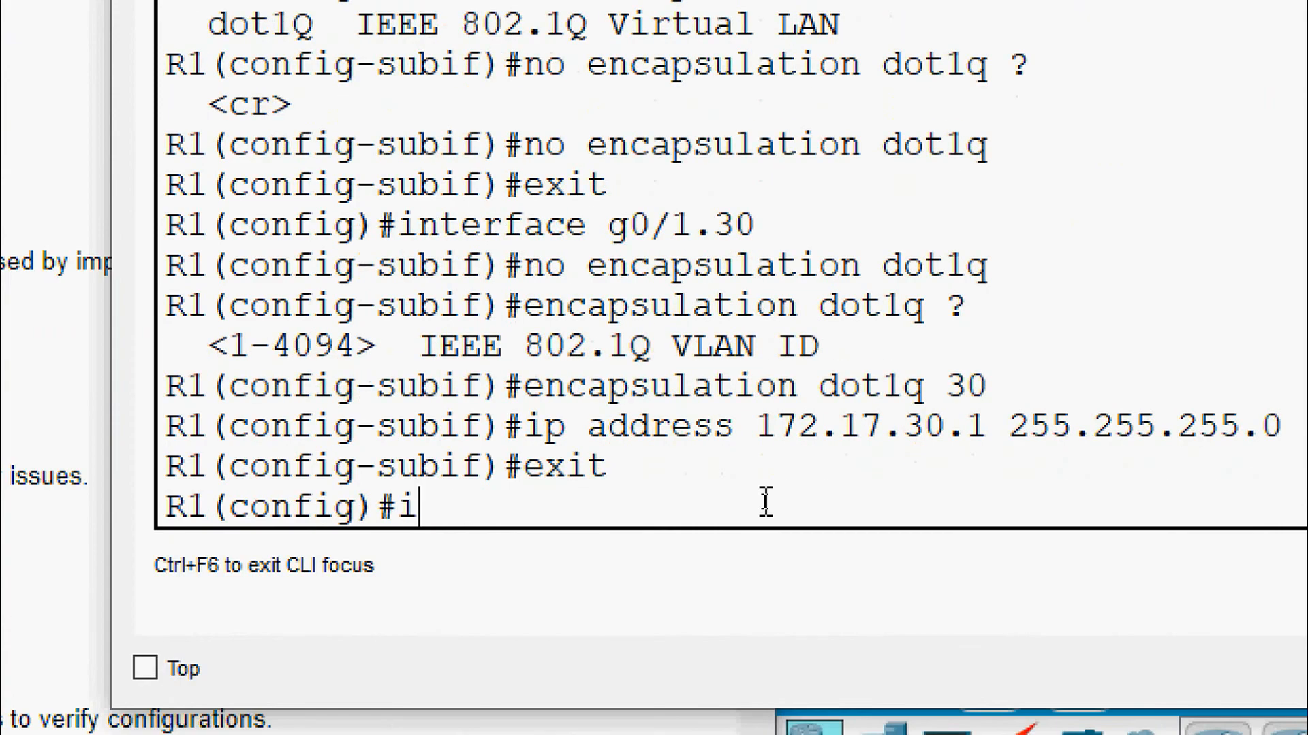
text(nterfa)
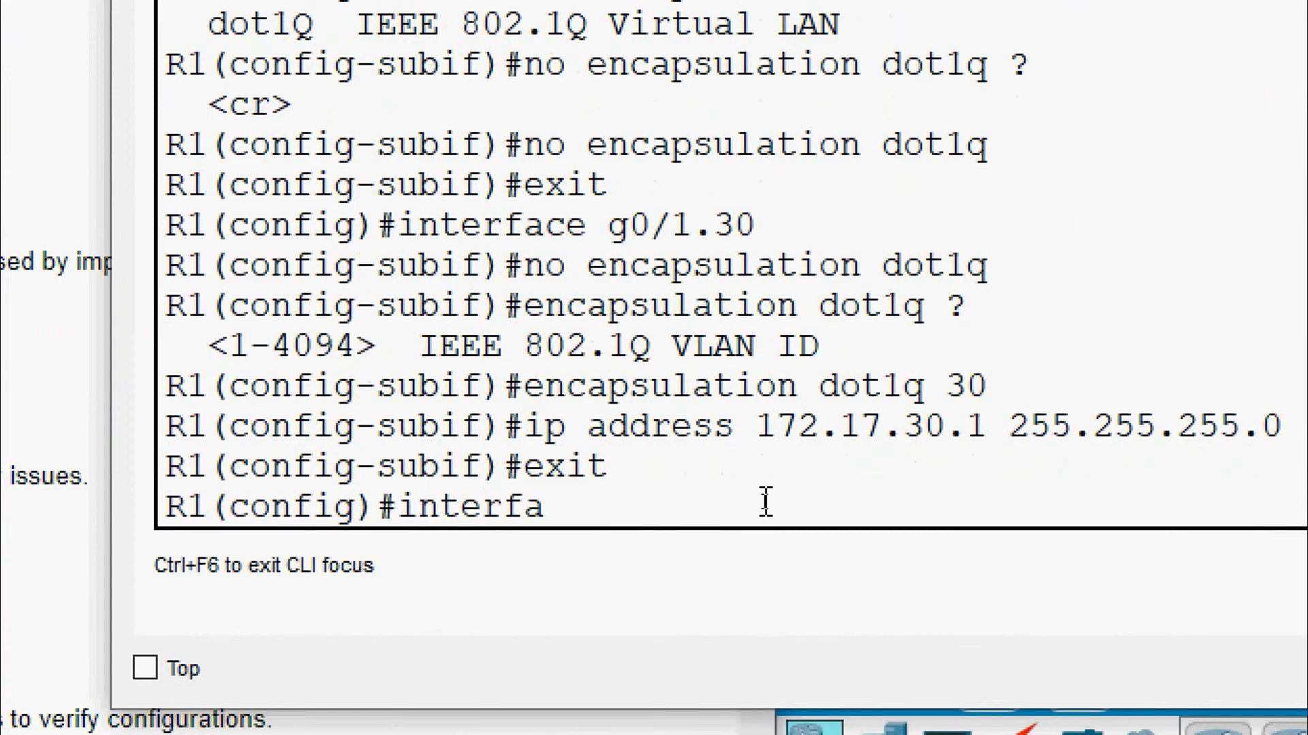
text(ce g0/1.10)
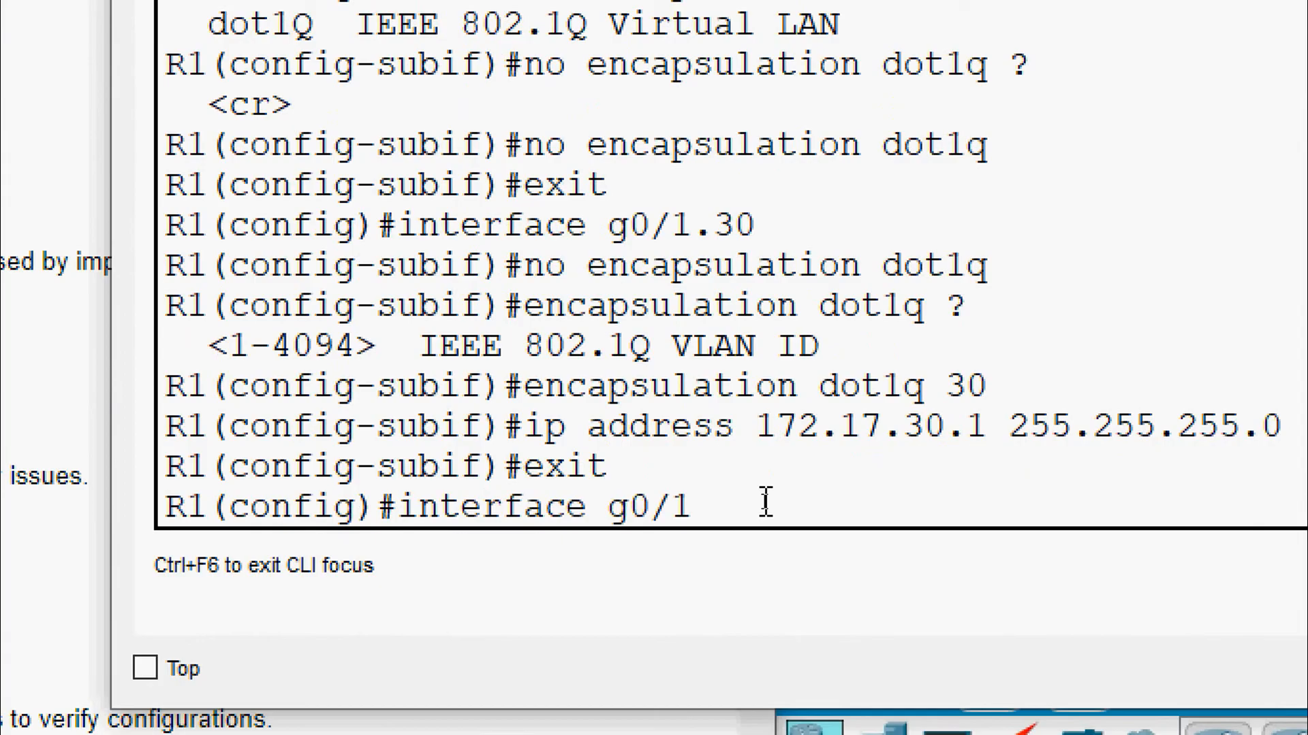
key(Return)
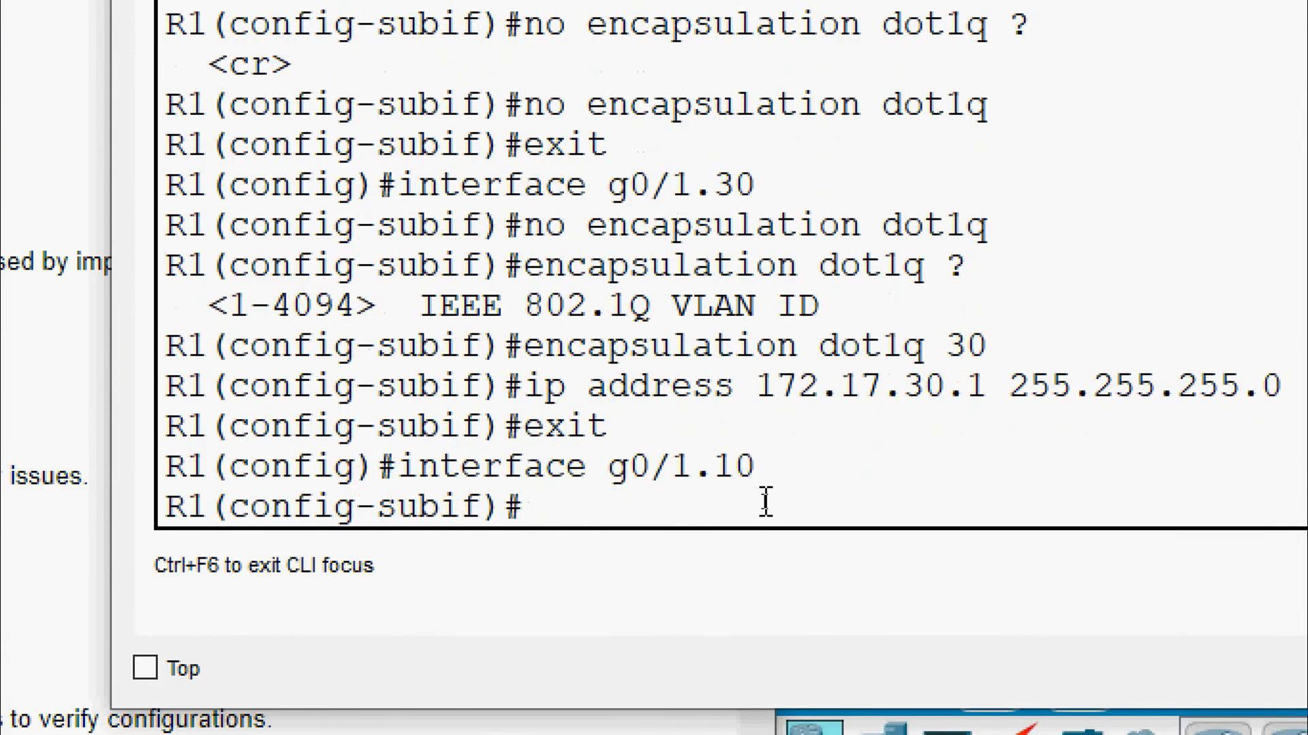
Assign VLAN 10 to subinterface g0/1.10 with encapsulation dot1q 10, checking the command's argument with ?
text(encapsju)
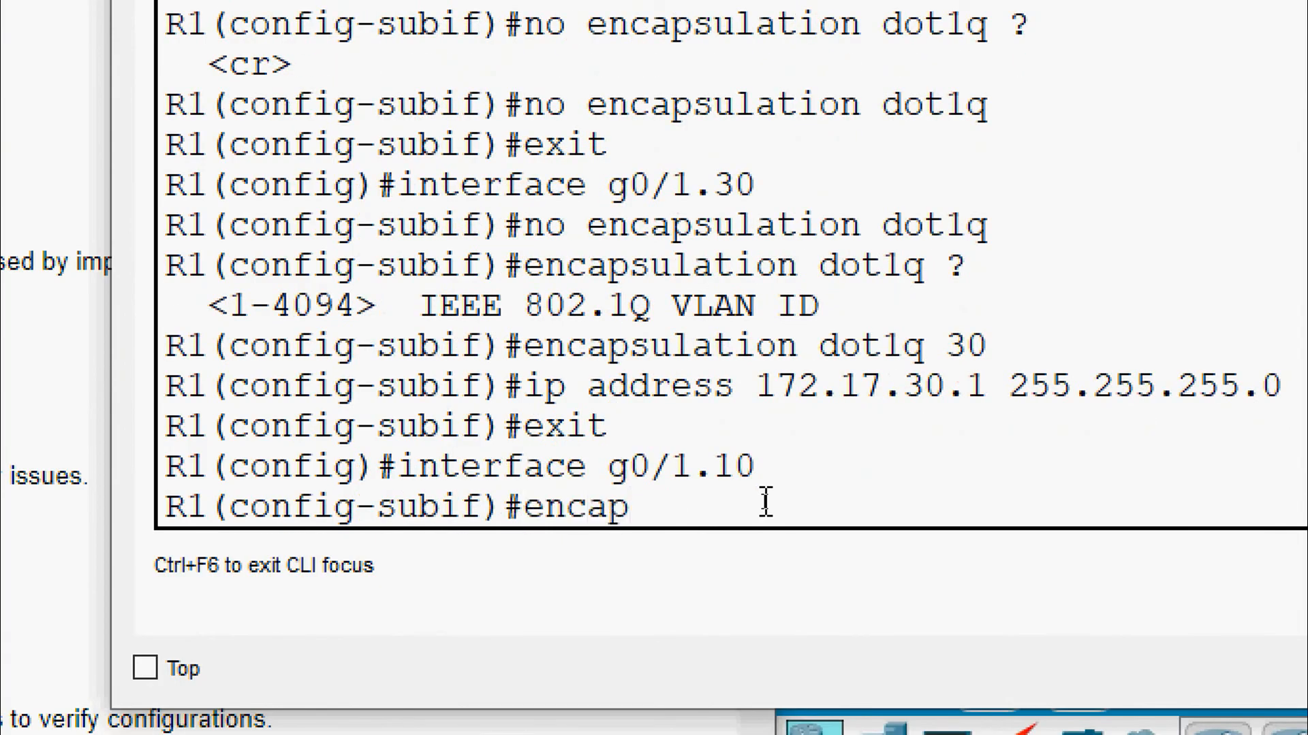
key(BackSpace)
key(BackSpace)
text(ulation dot1q)
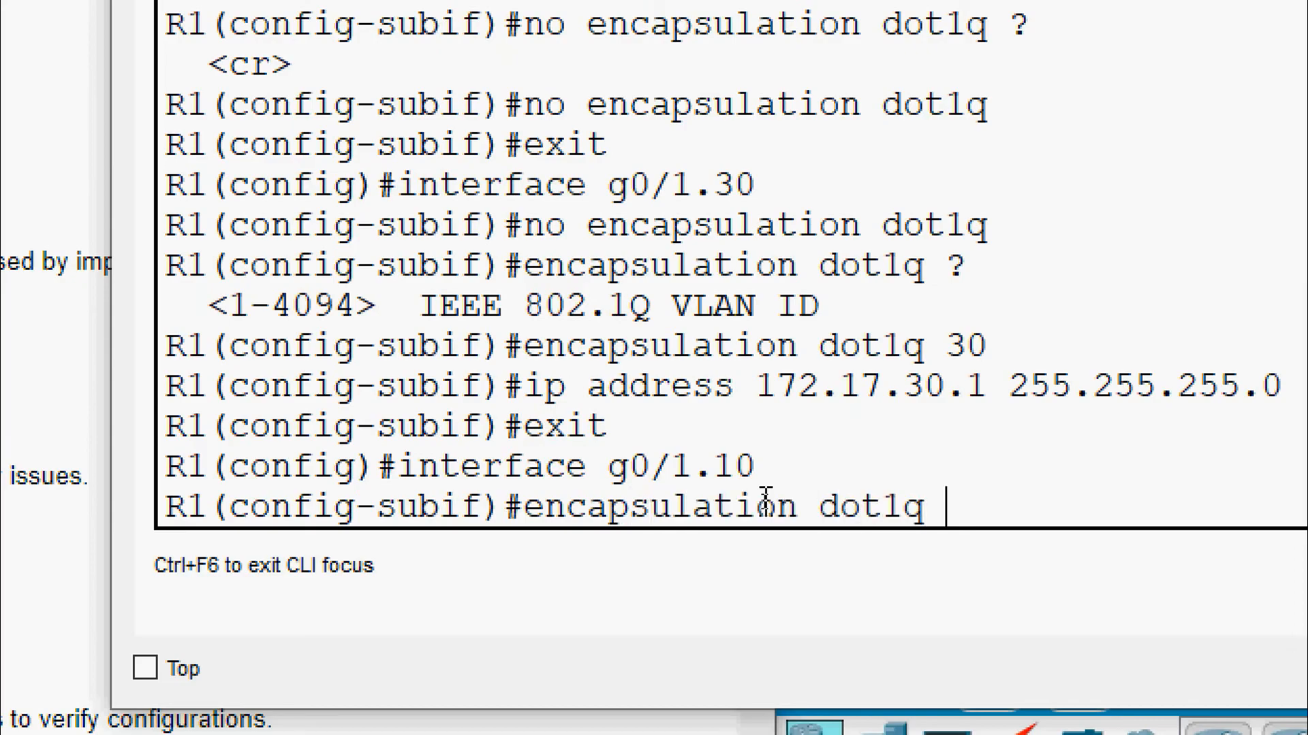
text( ?)
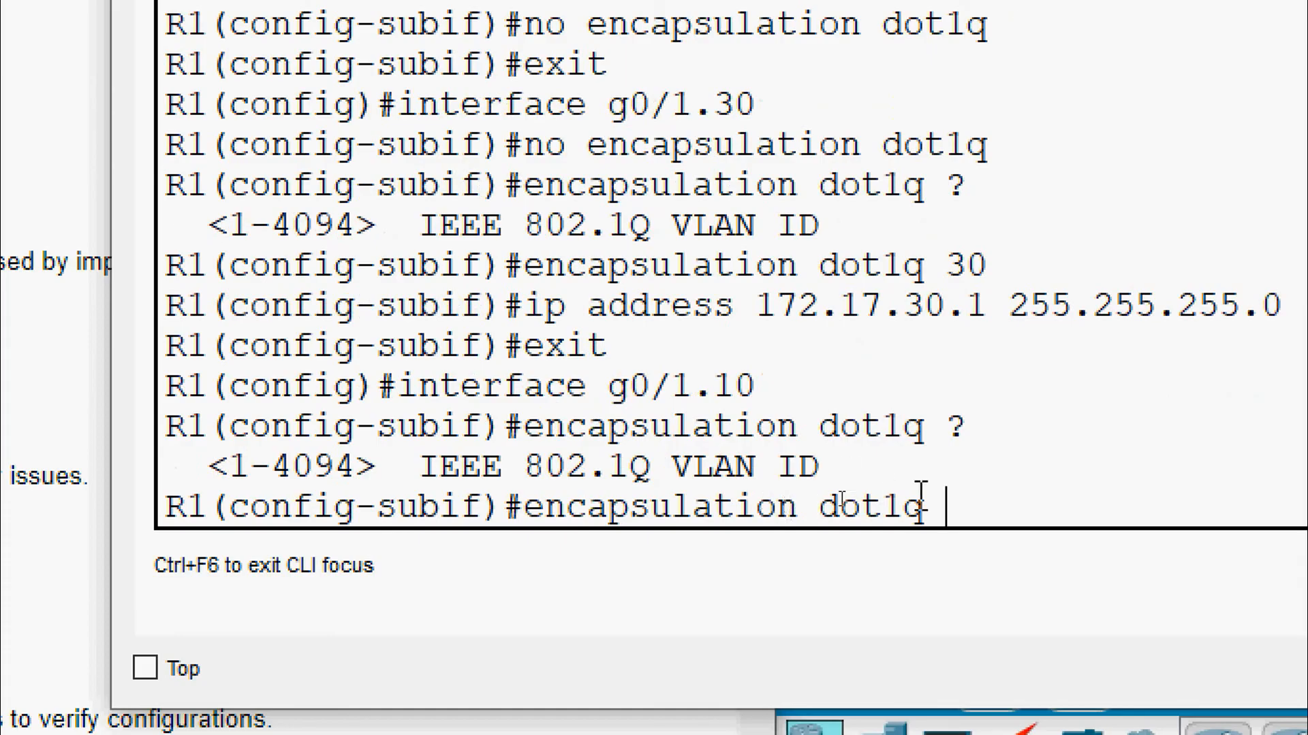
text(10)
key(Return)
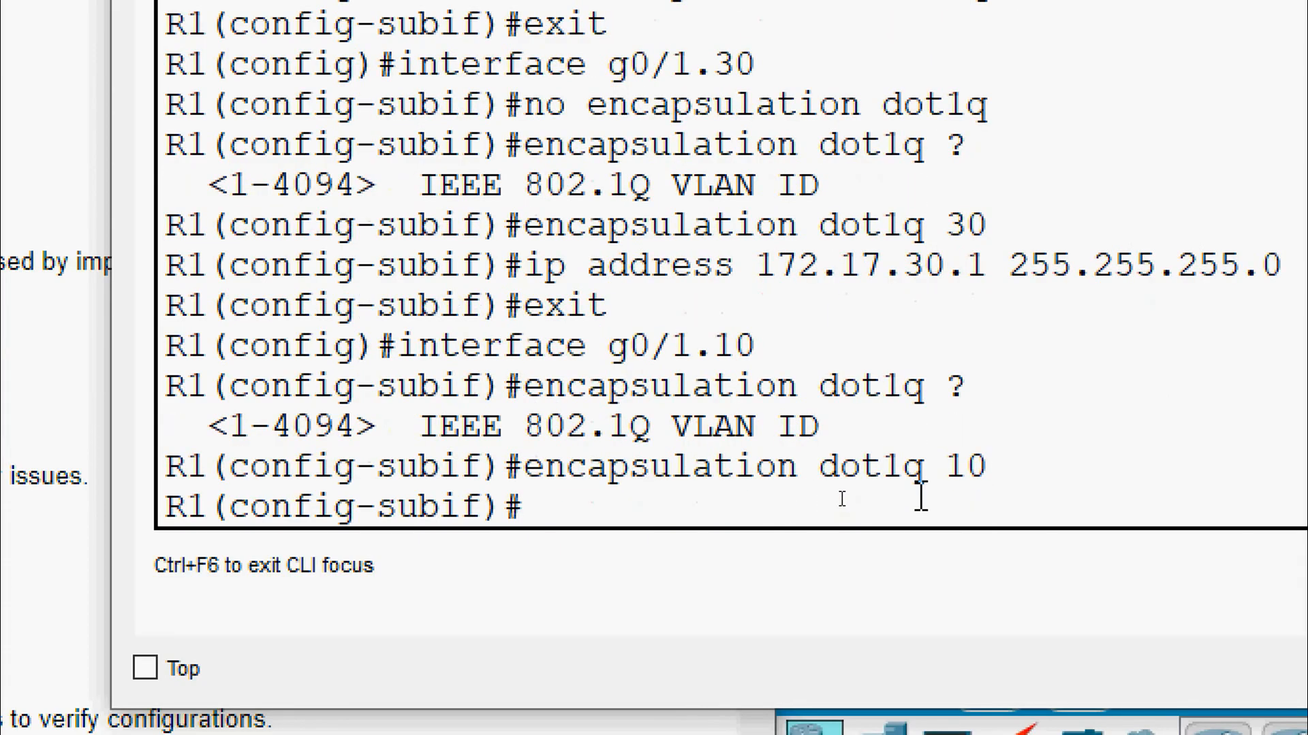
Assign IP address 172.17.10.1 with mask 255.255.255.0 to subinterface g0/1.10 and end configuration mode.
text(ip address)
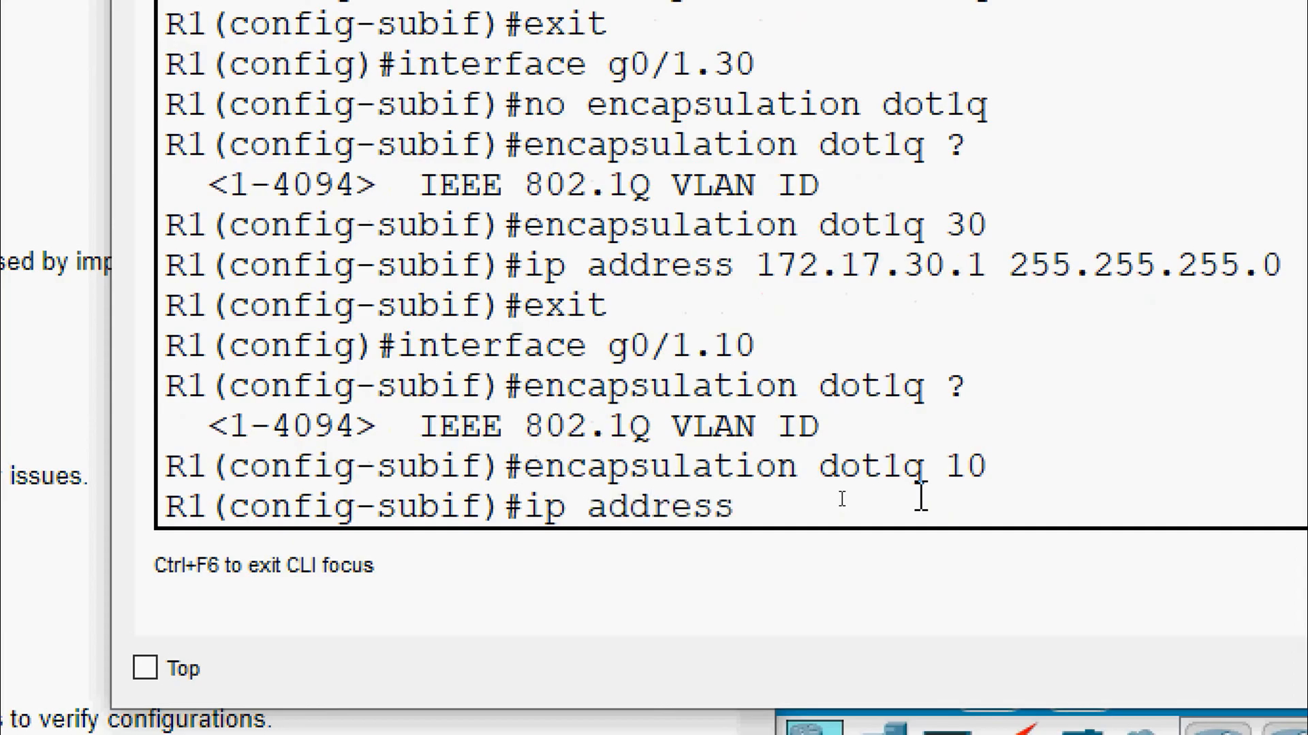
right_click(879, 512)
click(914, 561)
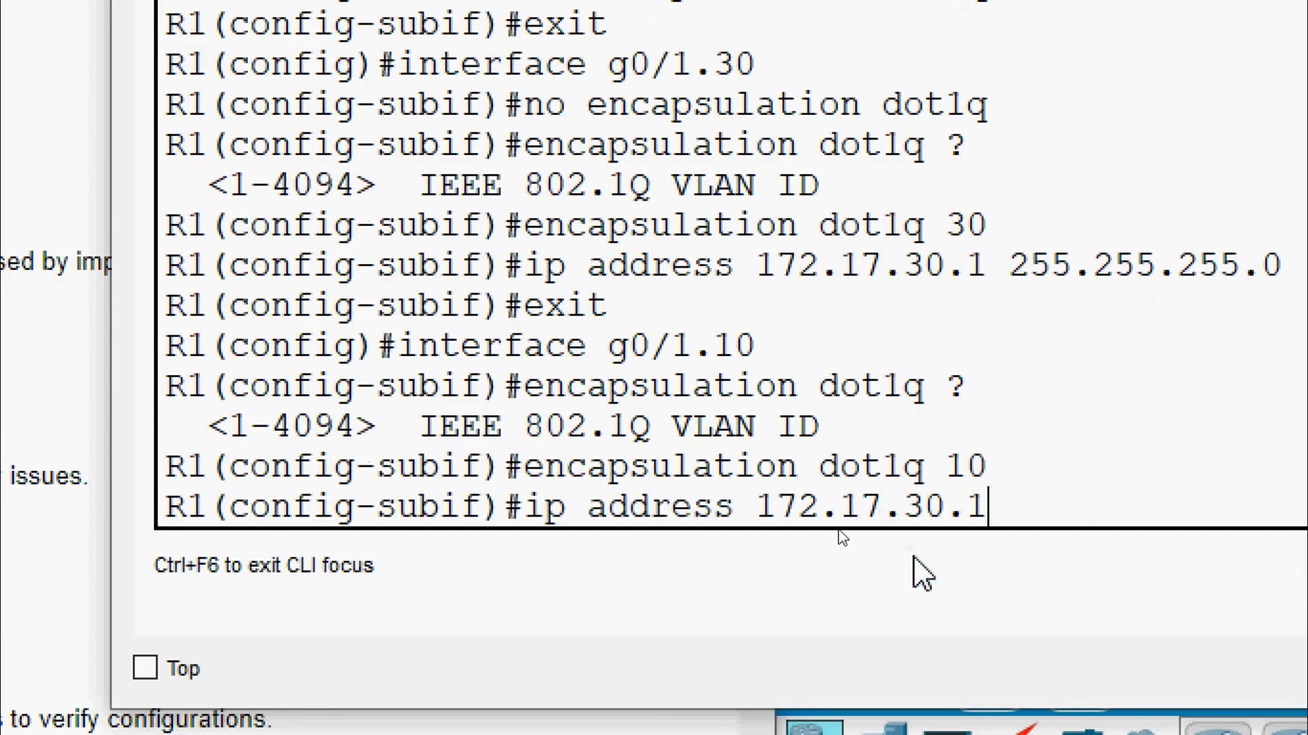
key(Left)
key(Left)
key(Left)
key(BackSpace)
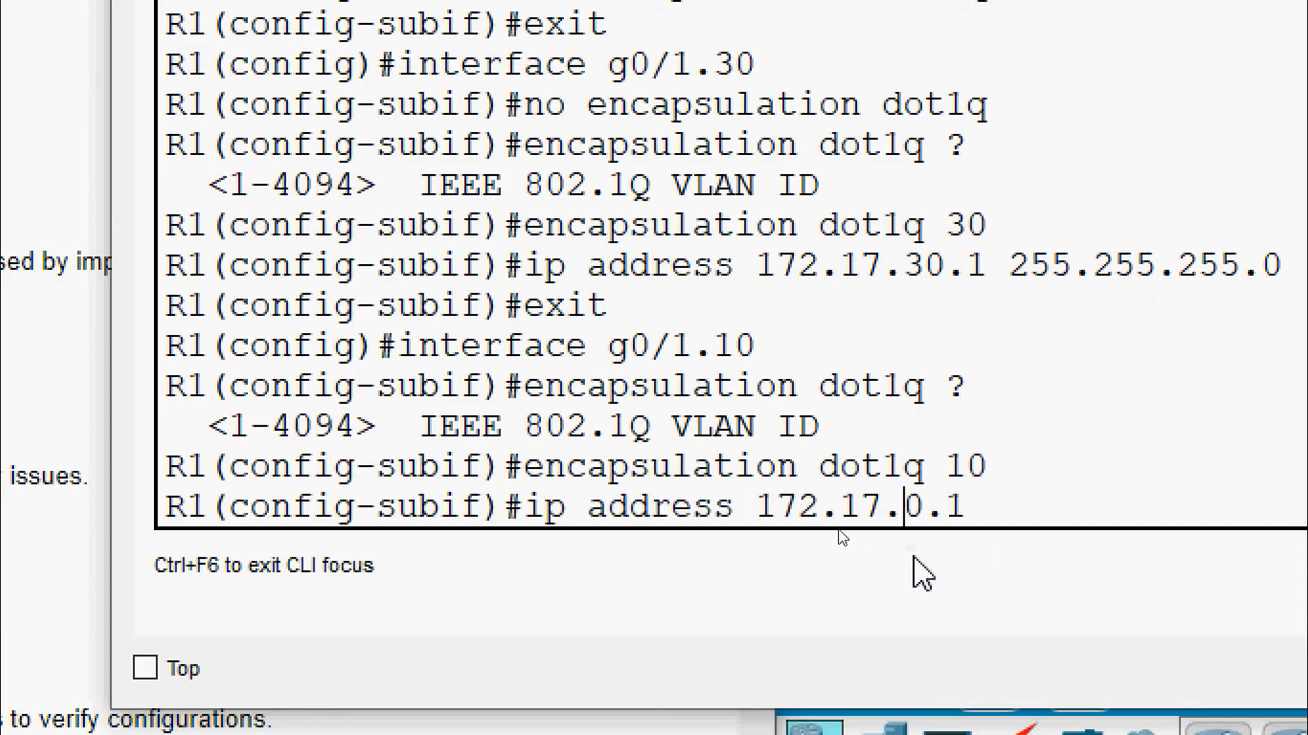
text(1)
key(Right)
key(Right)
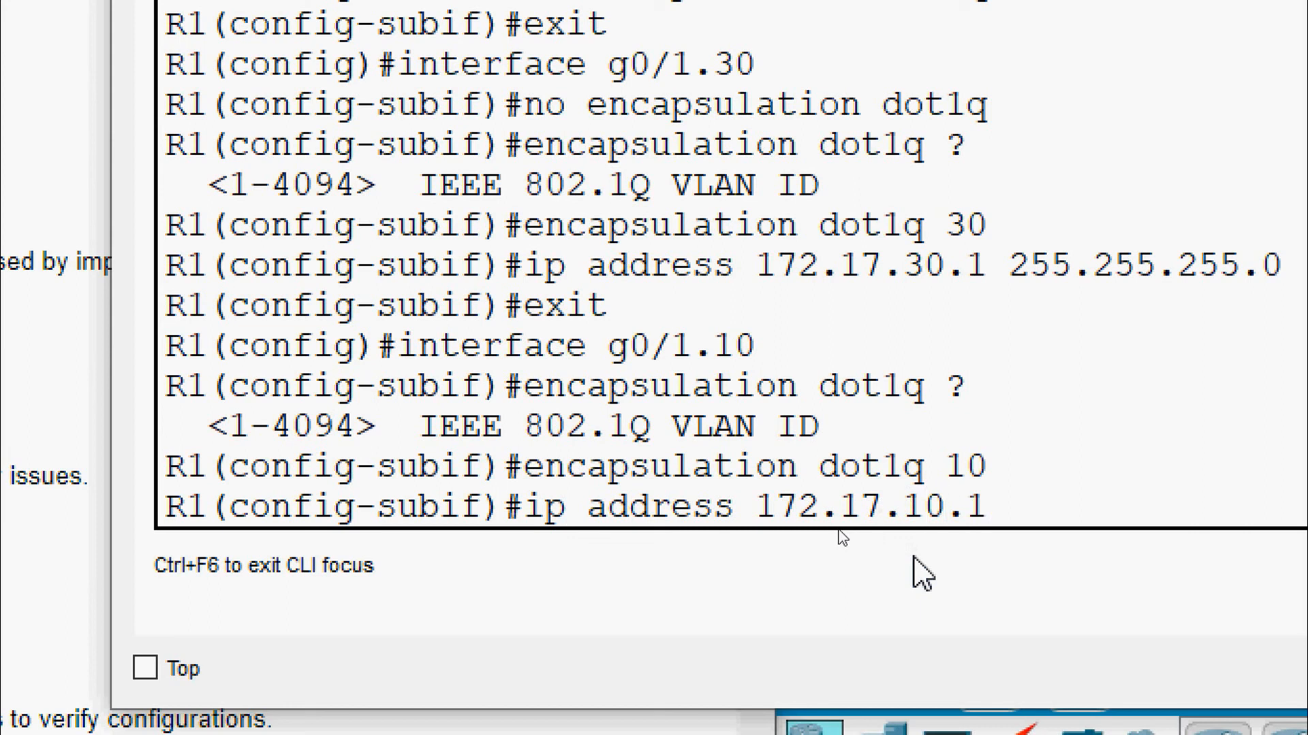
text(255.)
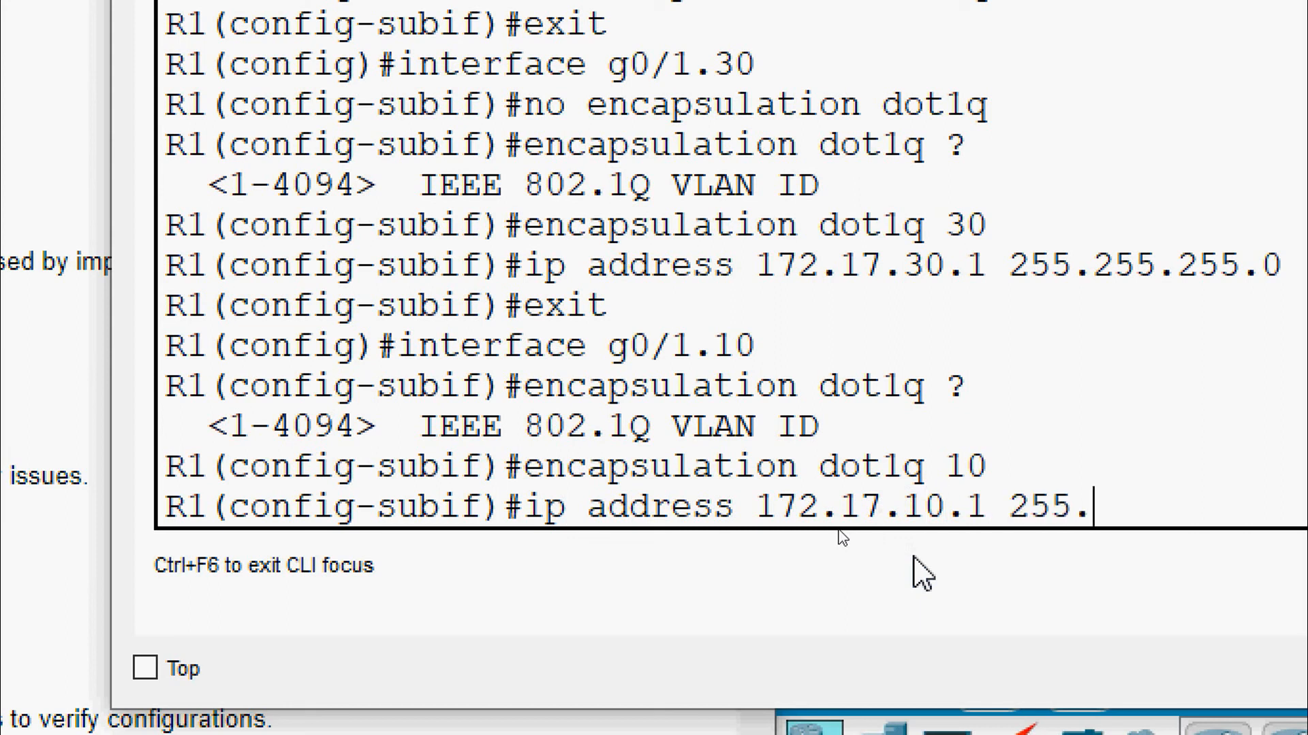
text(255.255.0)
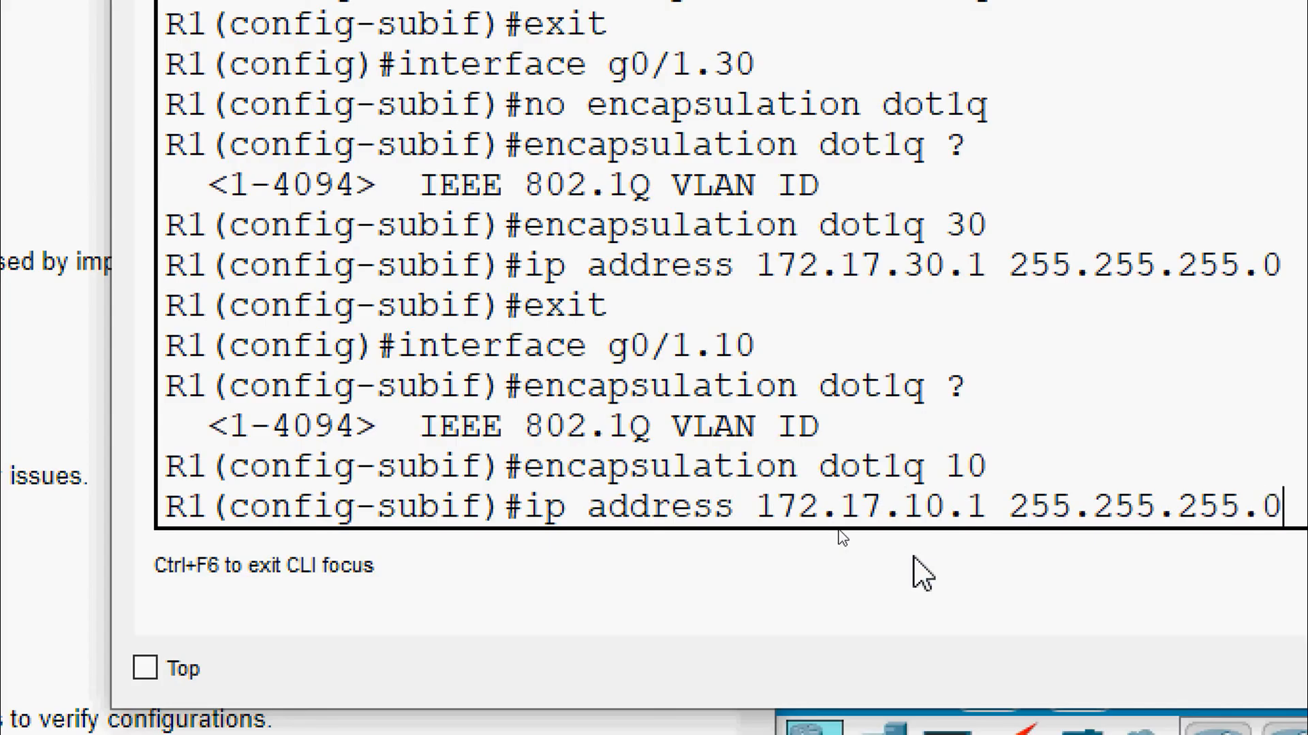
key(Return)
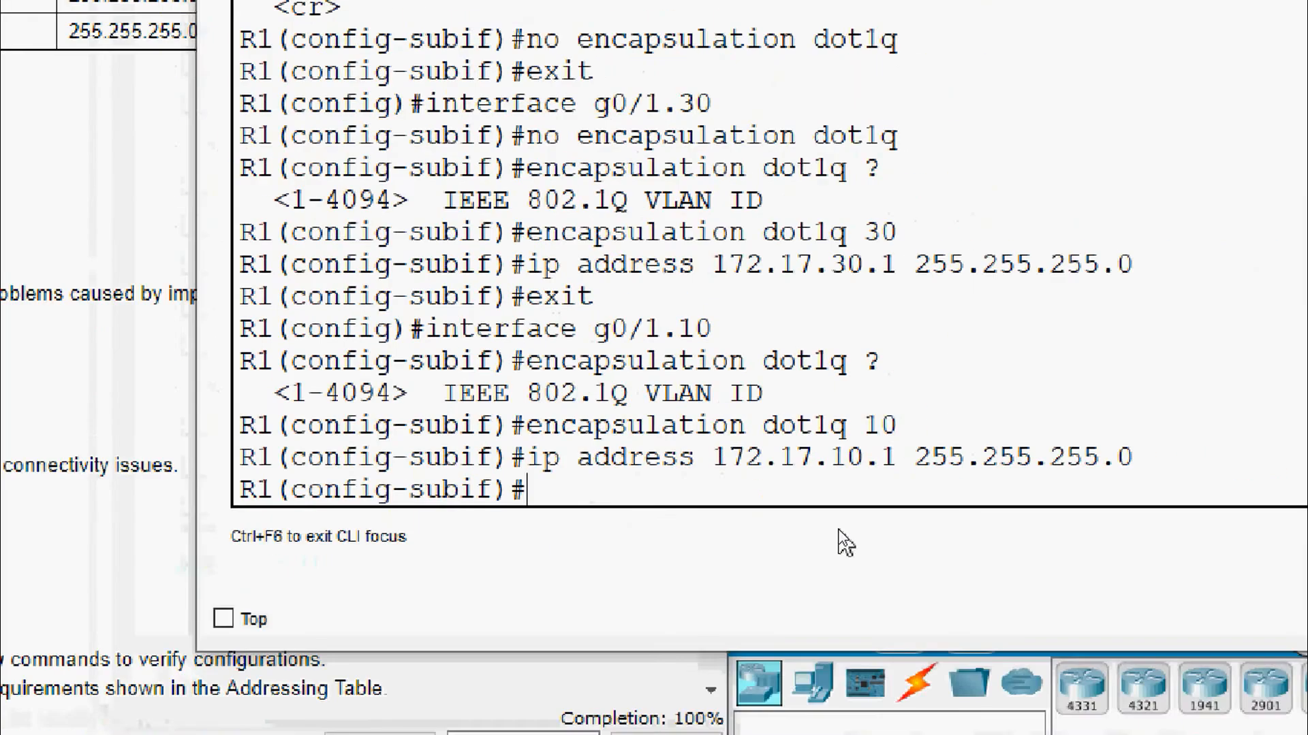
text(en)
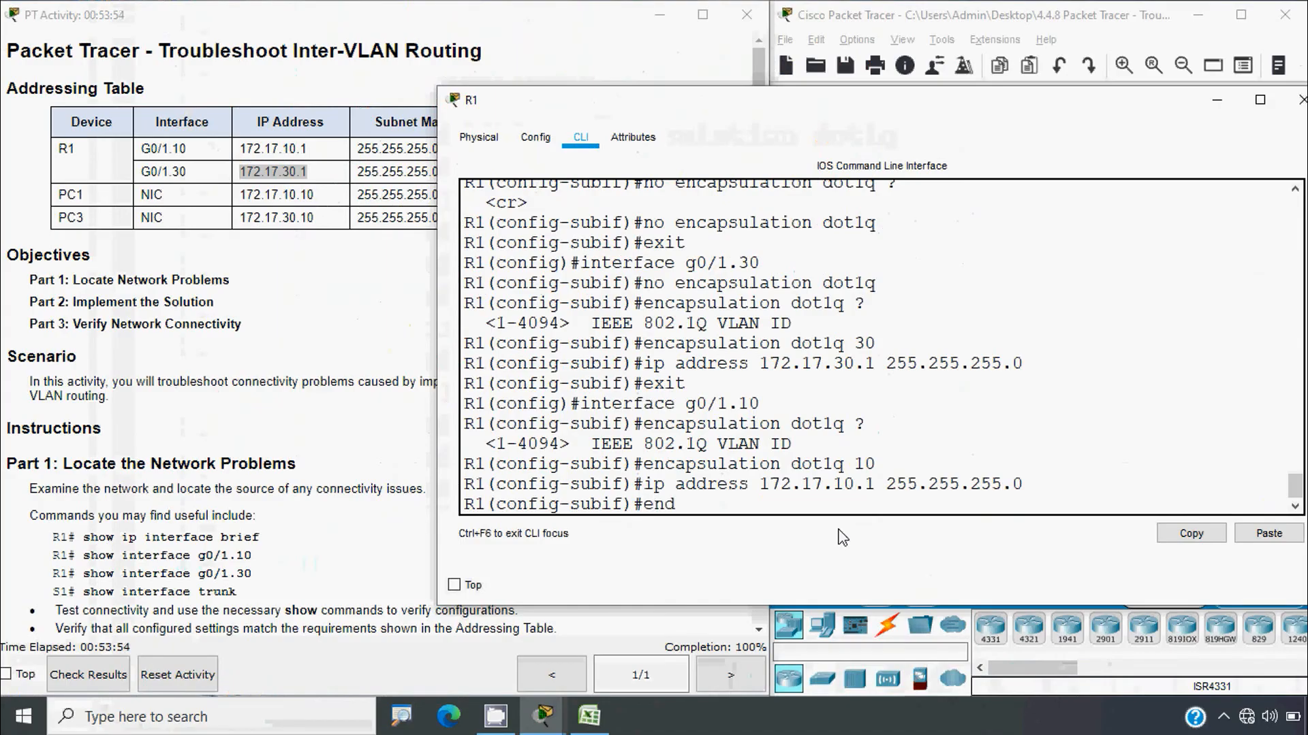
text(d)
key(Return)
key(Return)
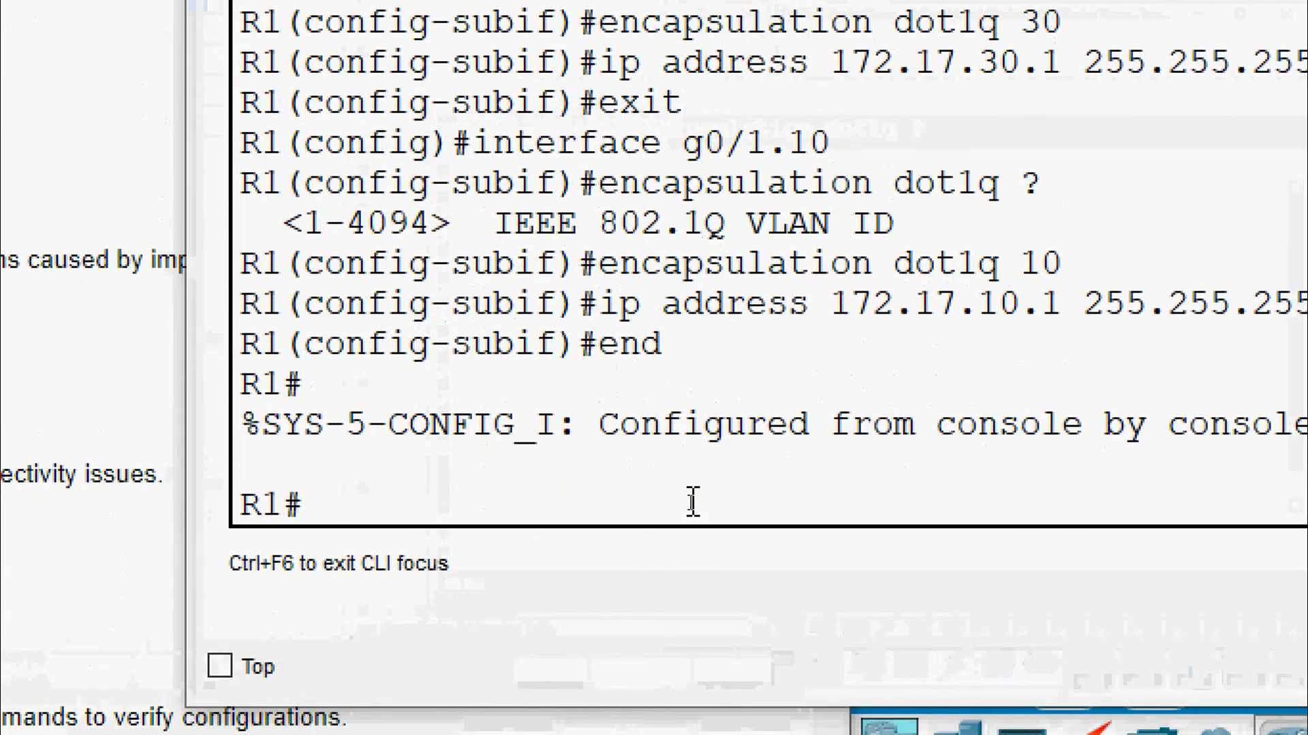
Run show interface g0/1.10 on R1 and examine the subinterface's encapsulation and VLAN ID line.
text(show)
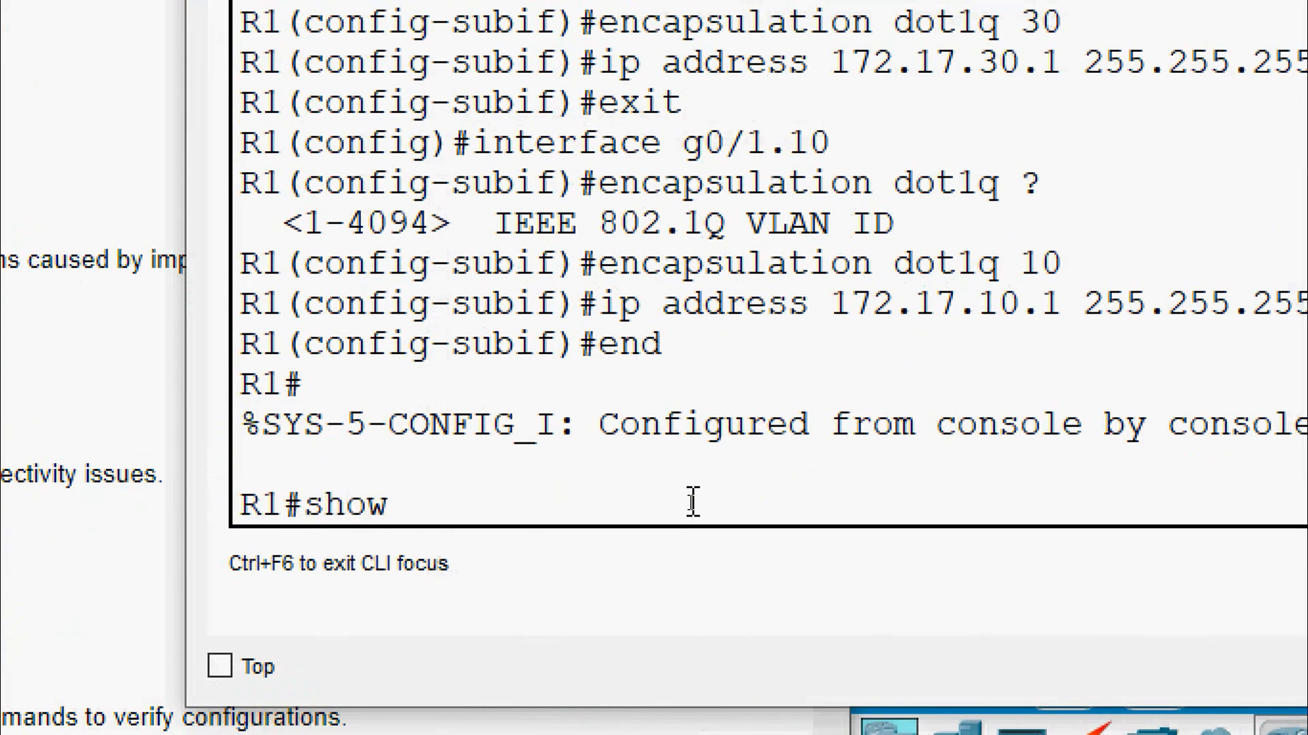
text( interfa)
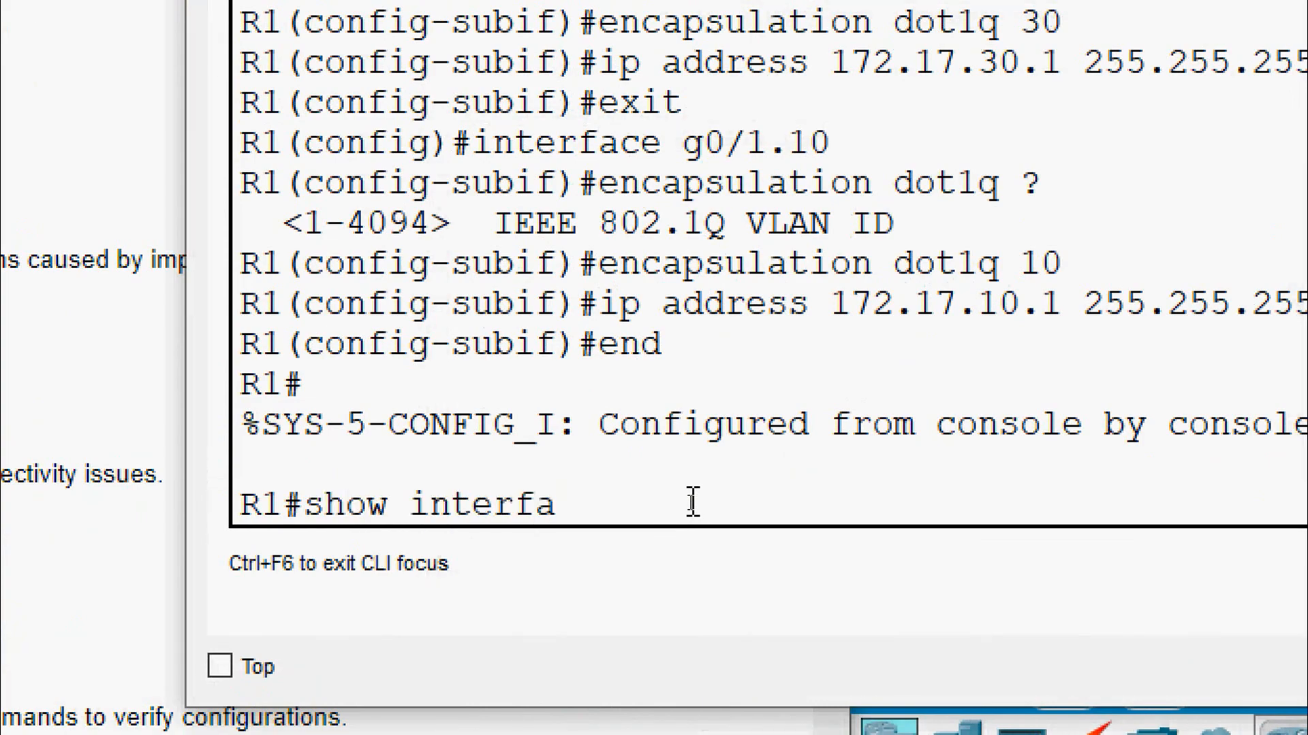
text(ce g0/1.10)
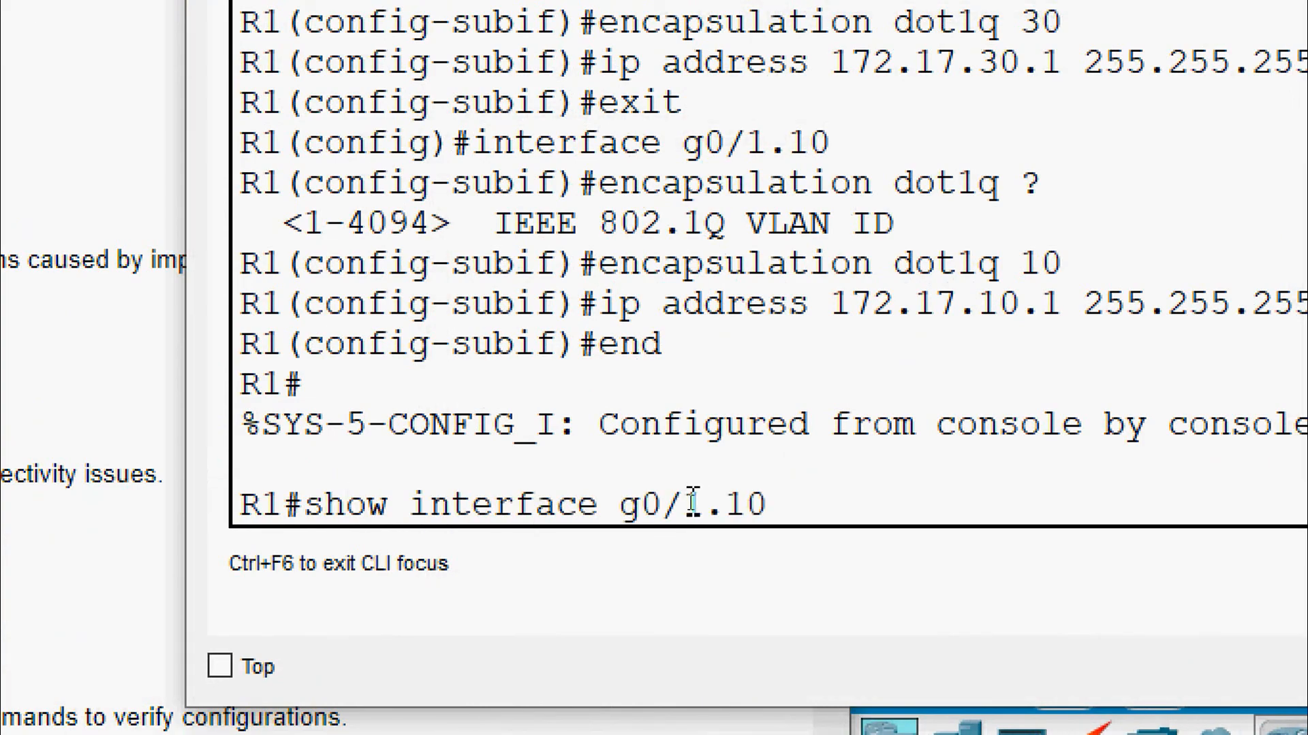
key(Return)
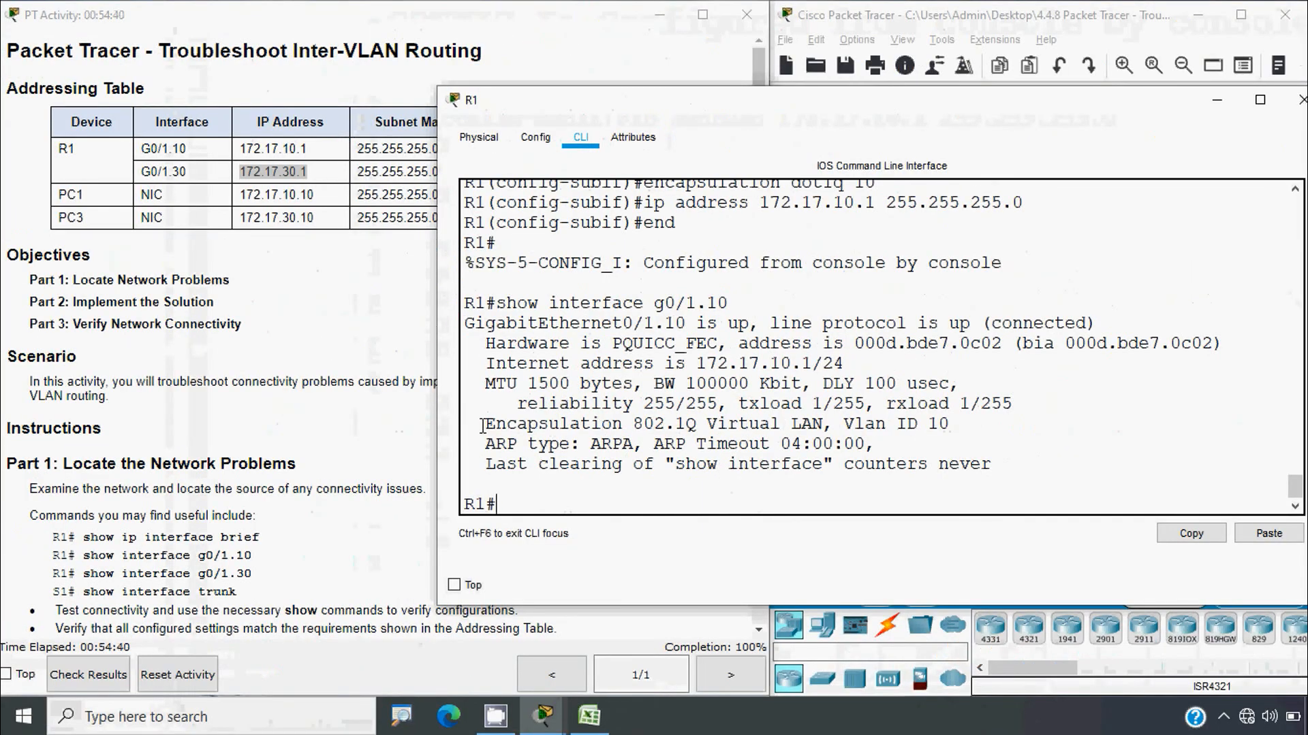
drag(485, 425, 952, 425)
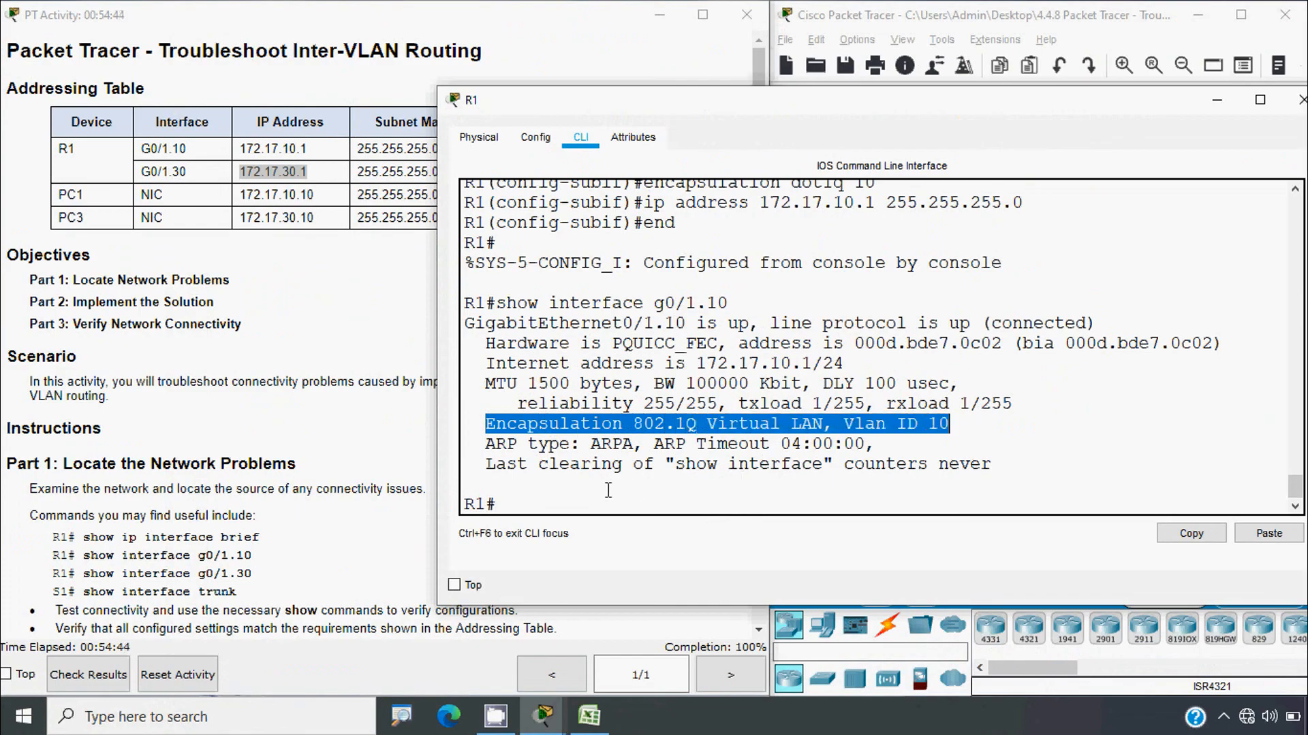
Run show interface g0/1.30, check the subinterface's VLAN ID, and close the R1 window.
click(540, 501)
key(Up)
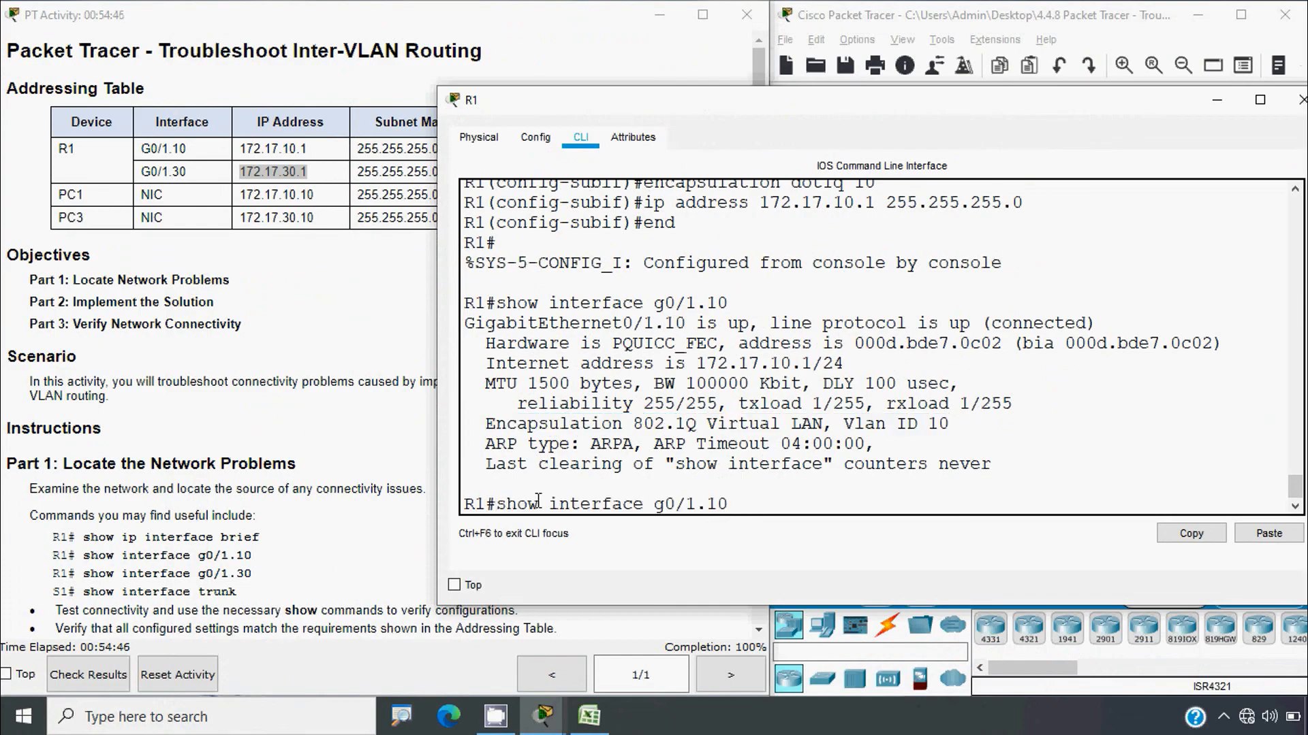
key(BackSpace)
key(BackSpace)
key(Return)
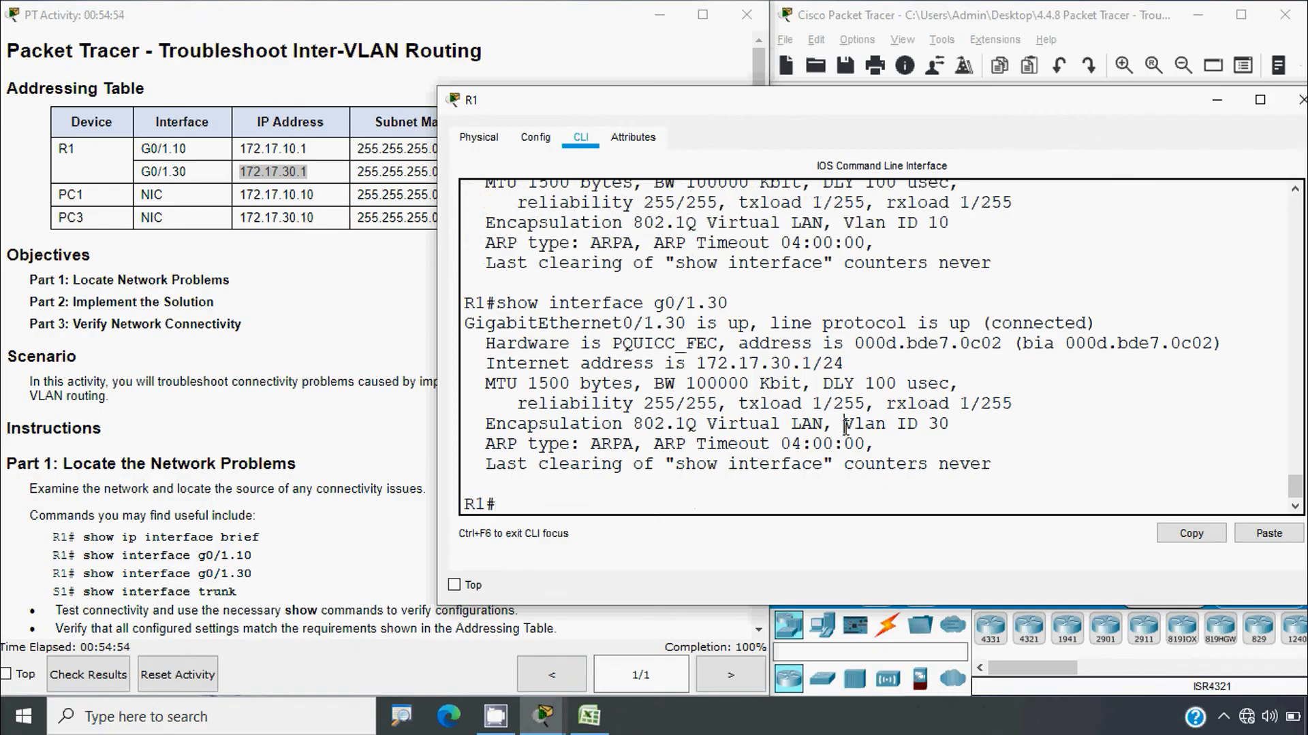
drag(843, 423, 964, 424)
click(927, 443)
click(622, 507)
drag(960, 117, 861, 134)
click(1202, 117)
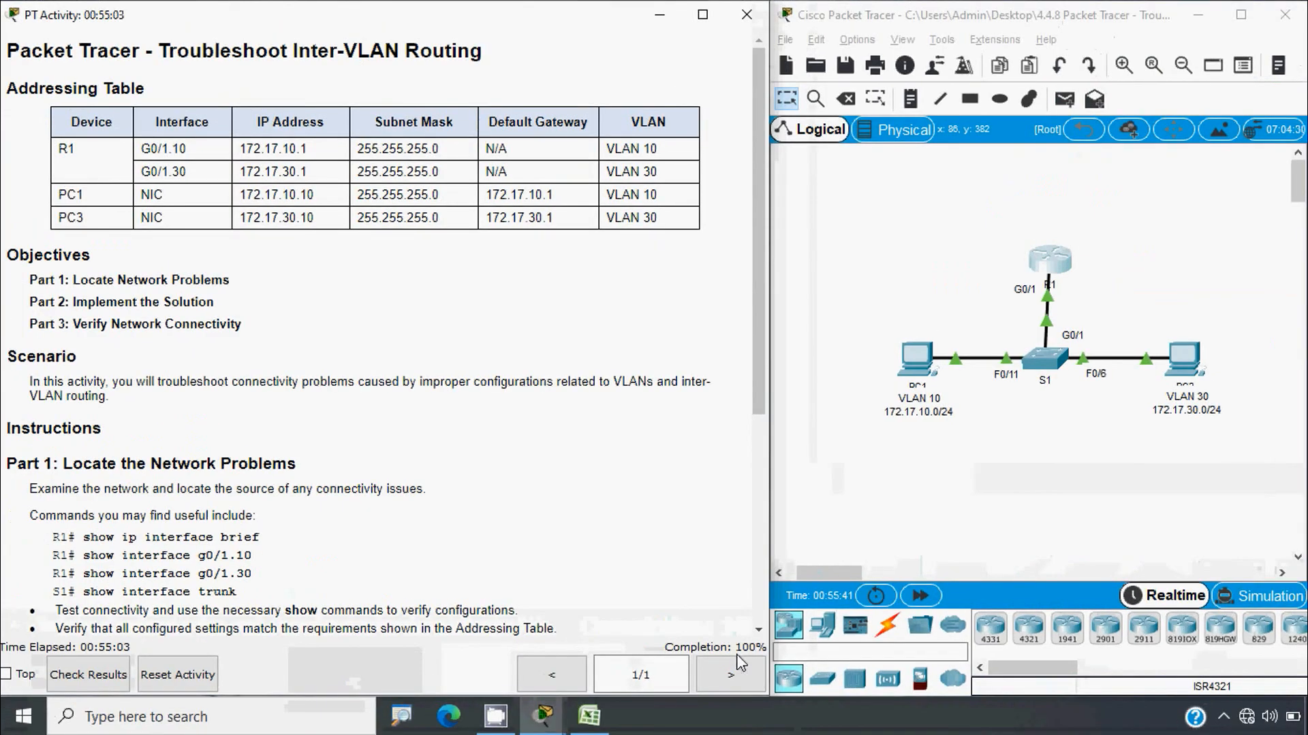
Review the activity's Part 3 connectivity instructions, open PC1's command prompt, and widen its window to read the output.
scroll(372, 584, down, 5)
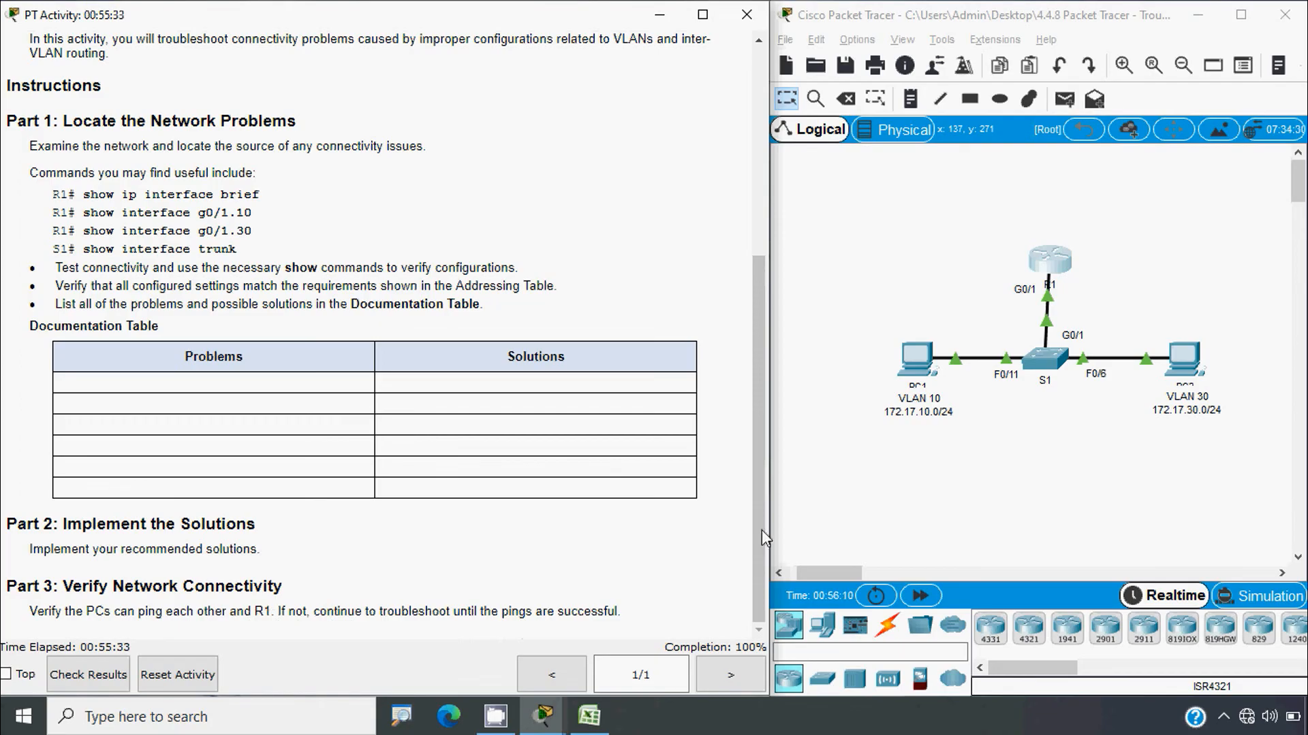
click(846, 487)
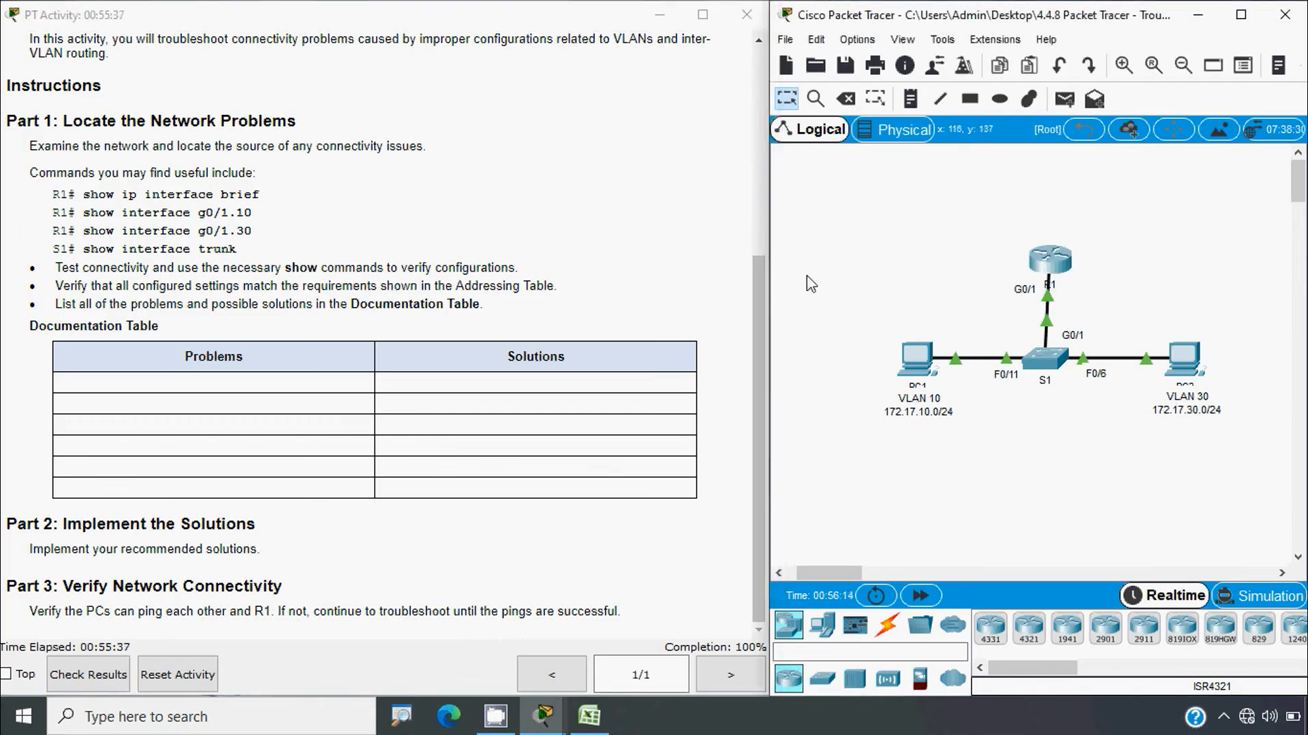
click(919, 363)
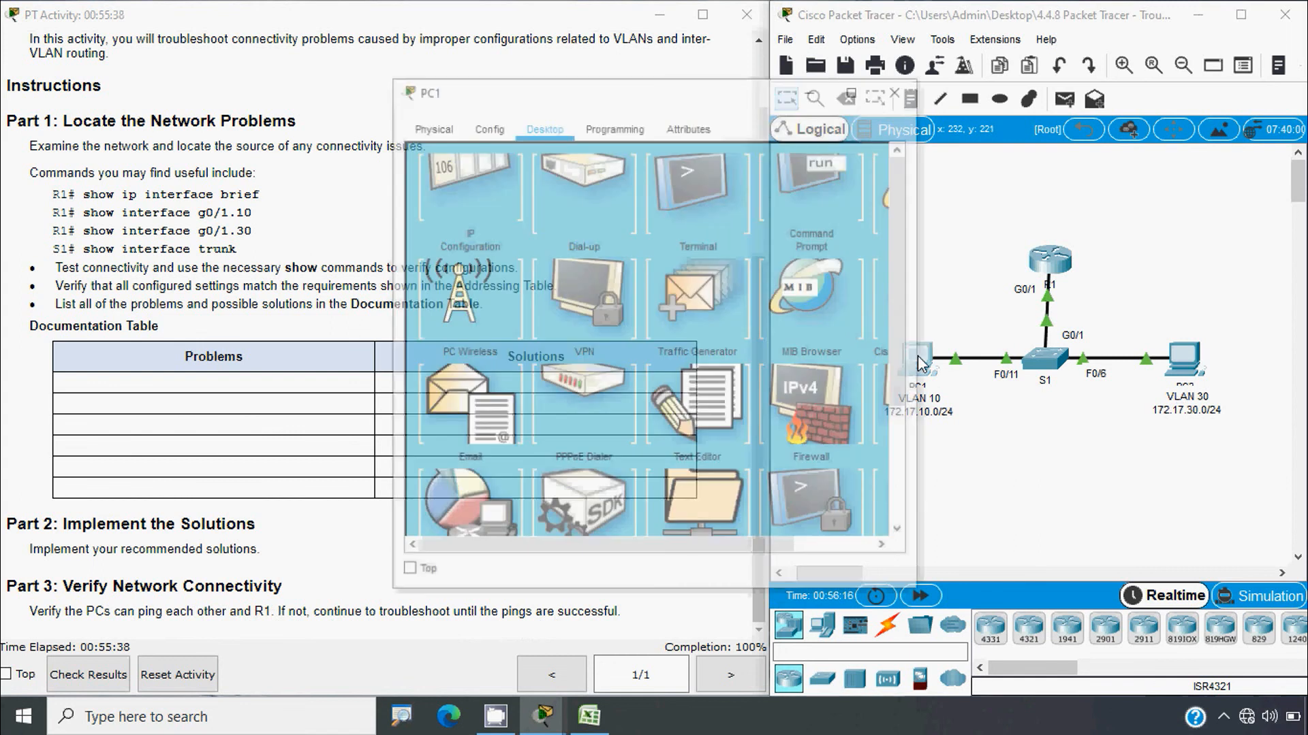
drag(708, 117, 558, 91)
click(695, 210)
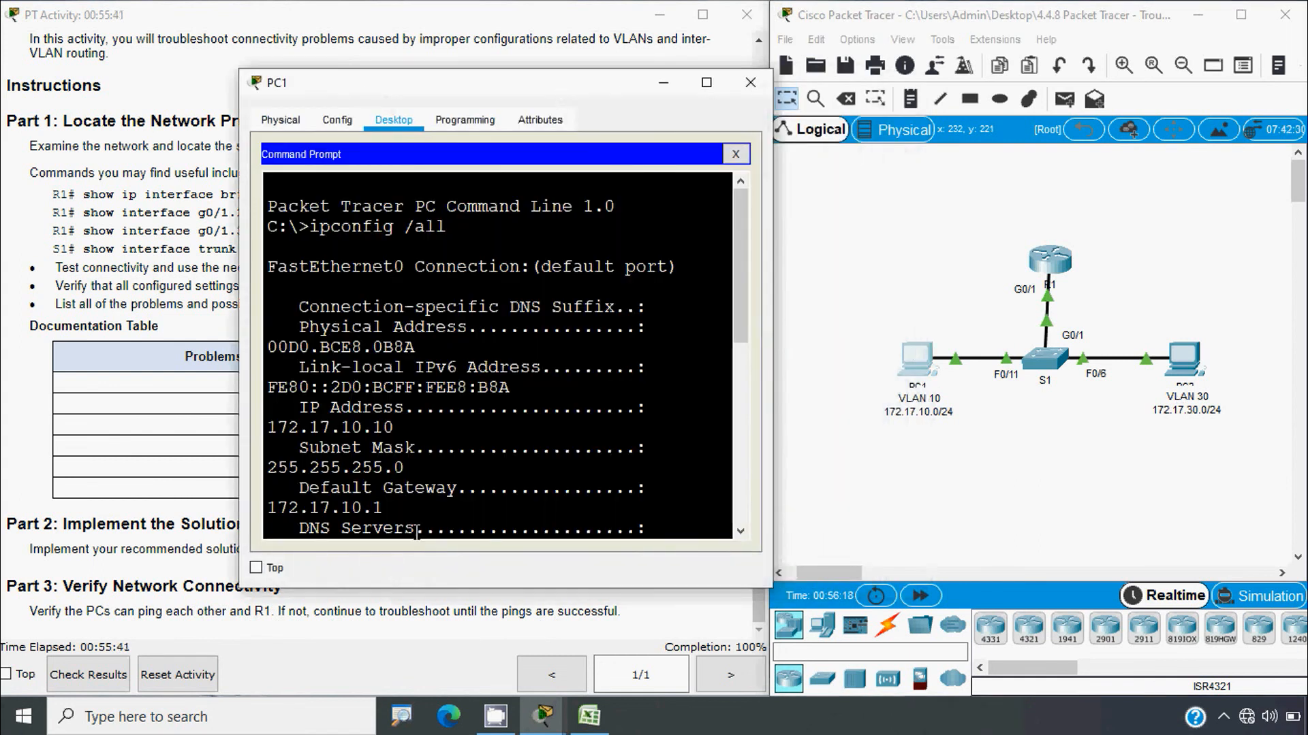
scroll(417, 532, down, 7)
drag(773, 394, 901, 409)
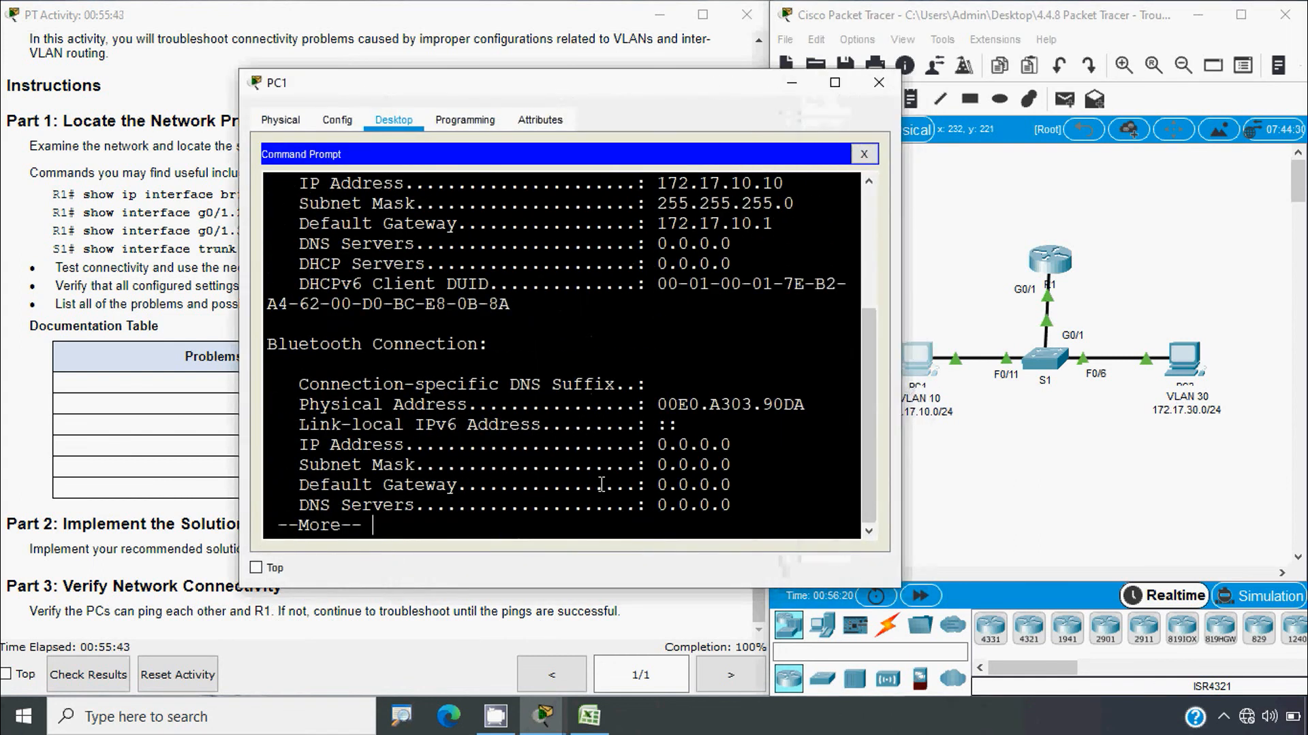
Exit the paged ipconfig output on PC1, ping R1's VLAN 30 address 172.17.30.1, and review the replies.
key(space)
text(ping)
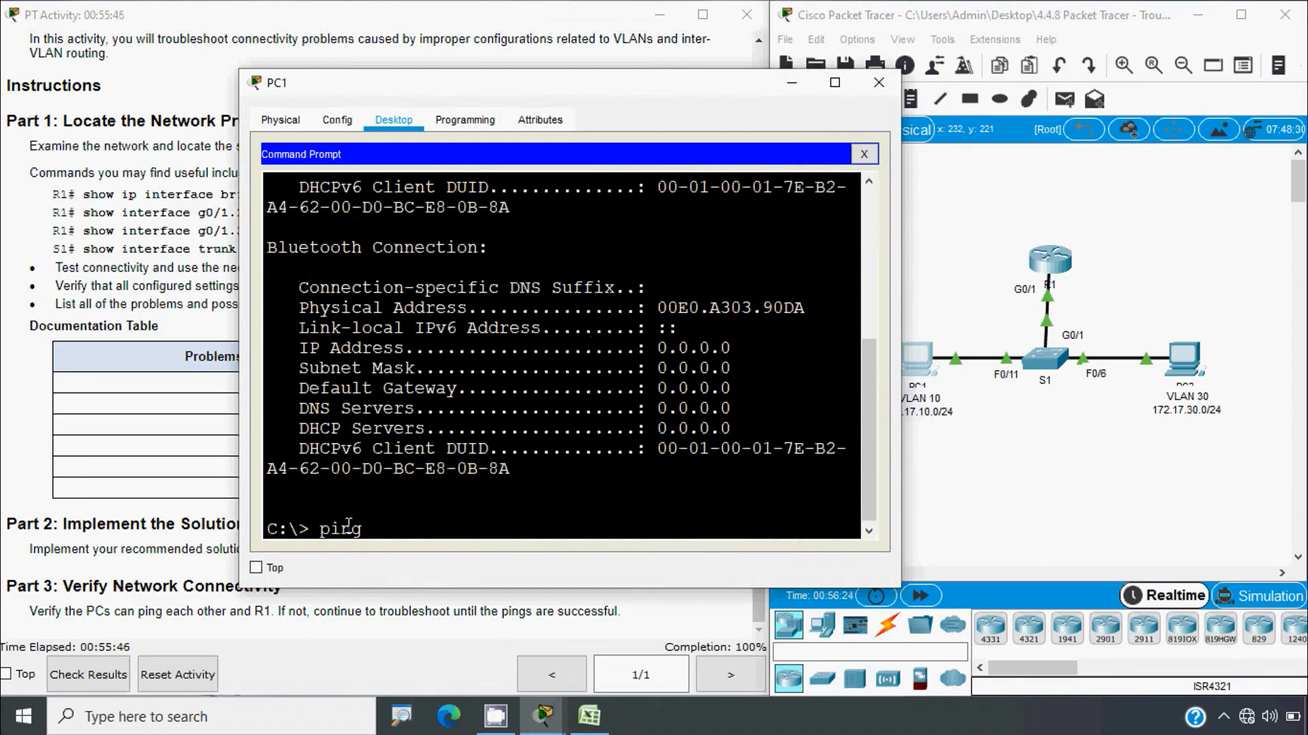
text( 172.17.30.1)
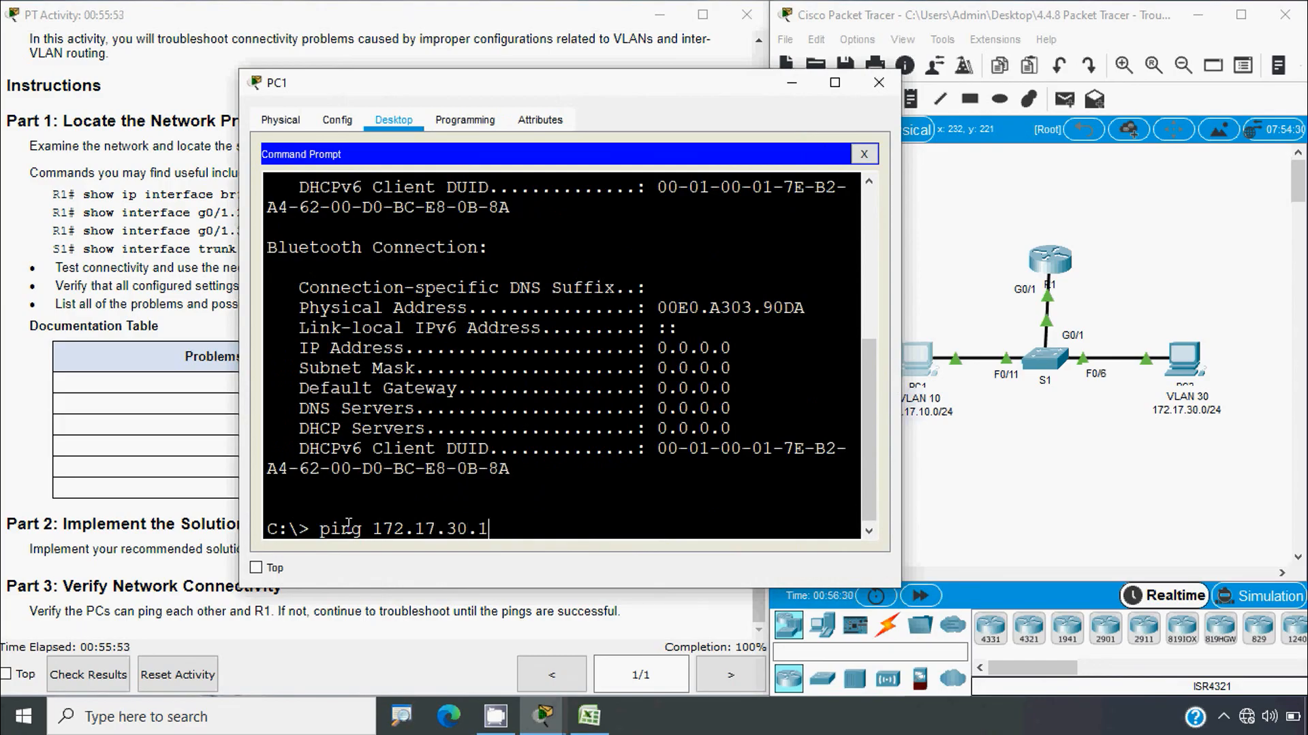
key(Return)
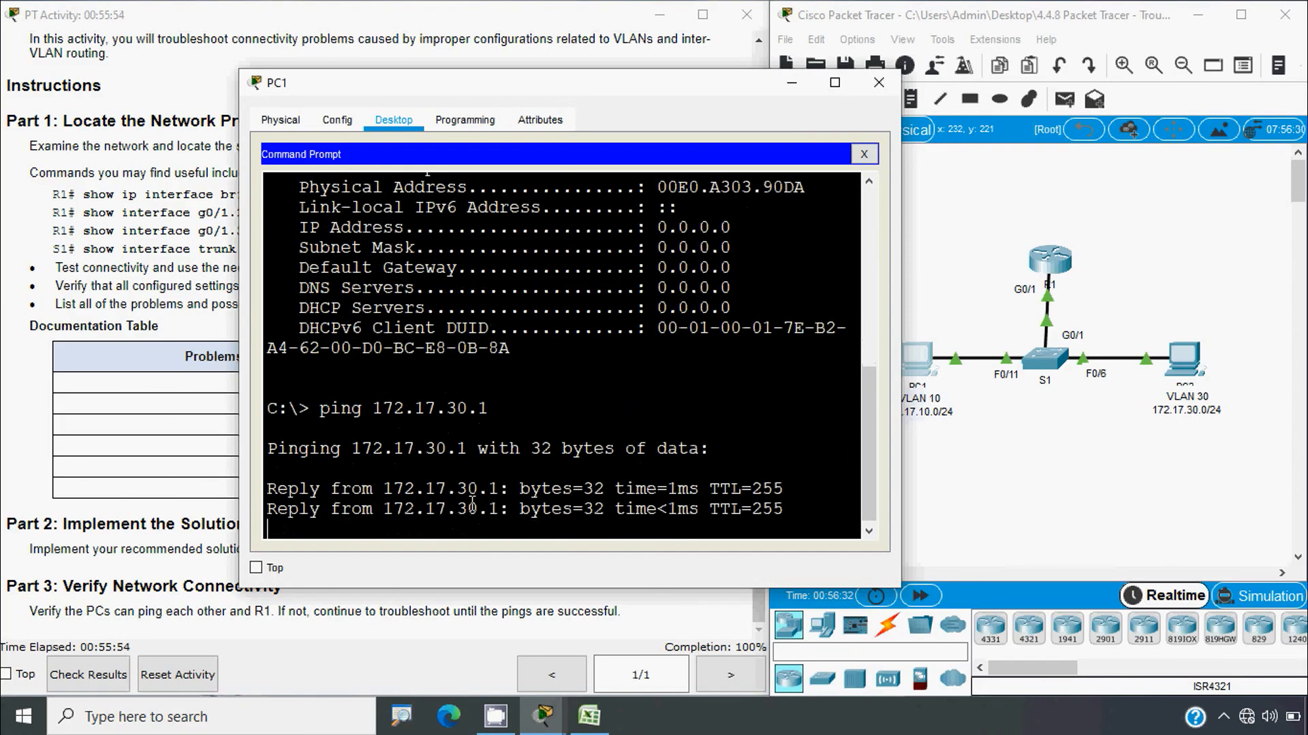
scroll(579, 441, up, 5)
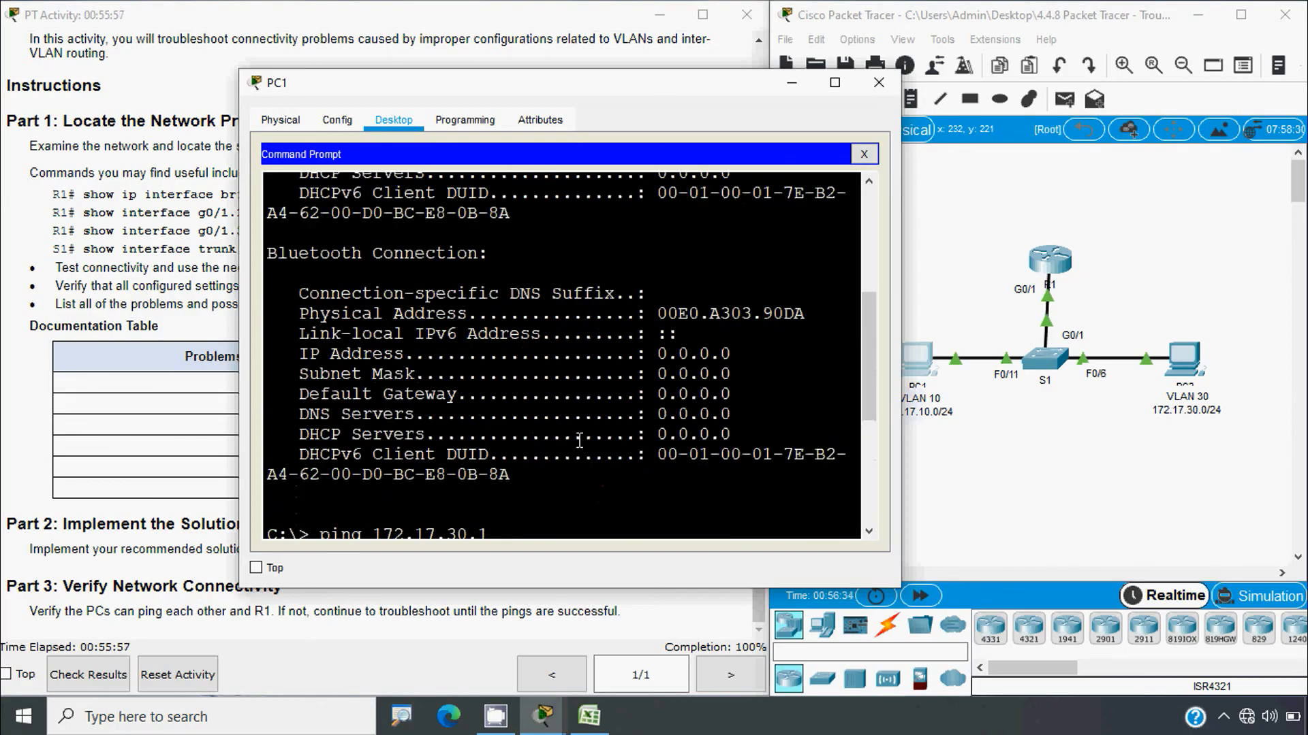
scroll(579, 441, up, 3)
scroll(579, 442, down, 8)
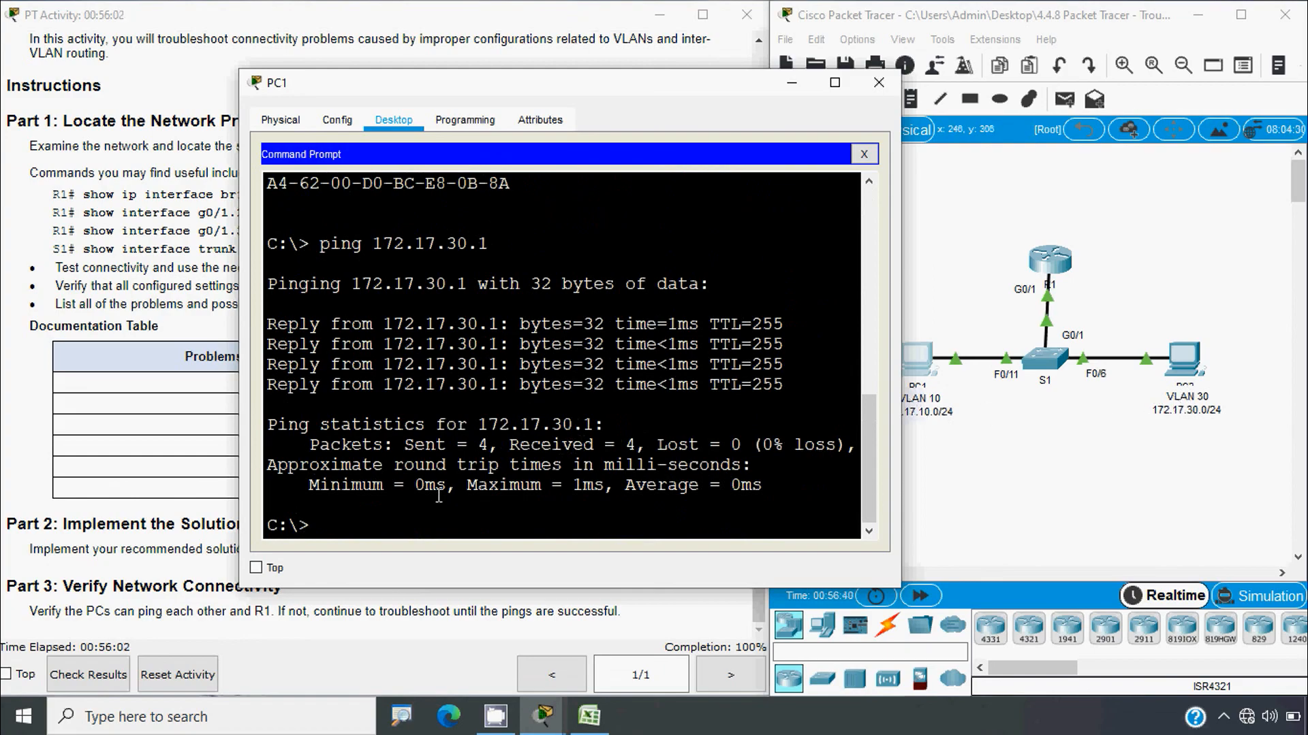
Ping PC3 at 172.17.30.10 from PC1 and compare the replies with the previous ping.
key(Up)
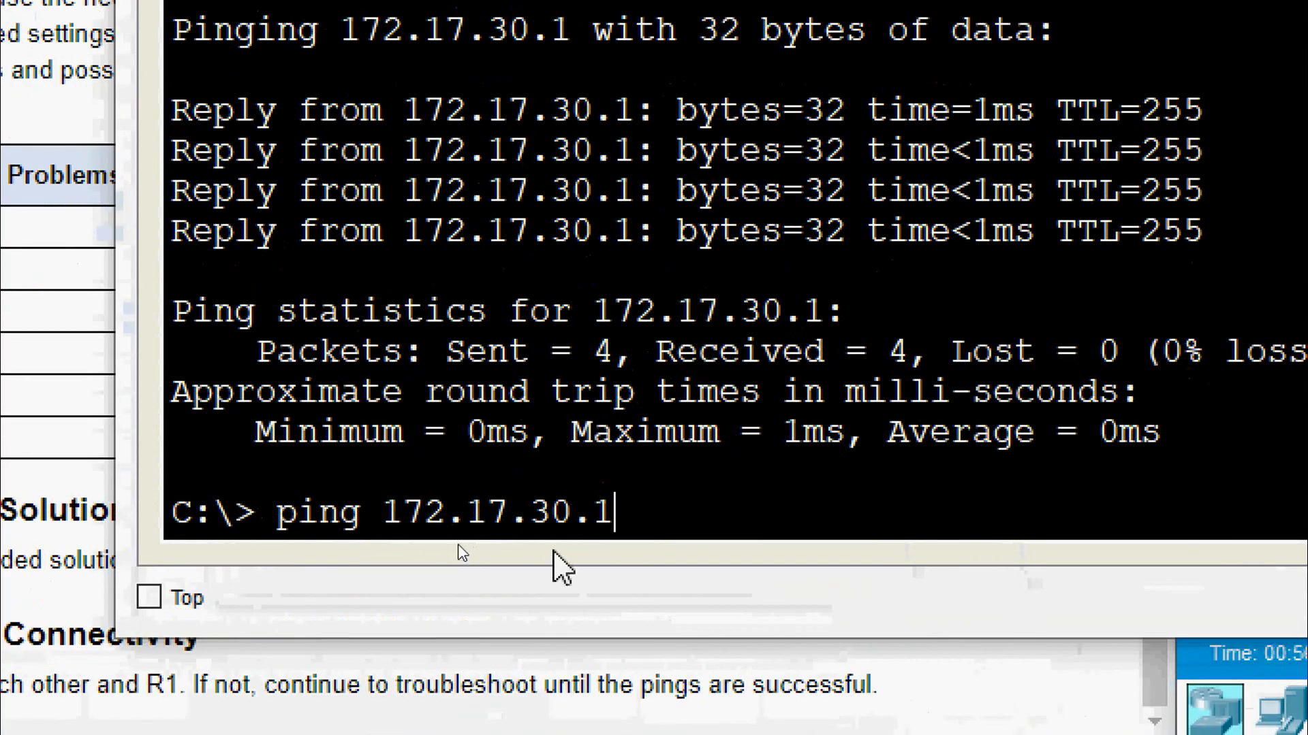
text(0)
key(Return)
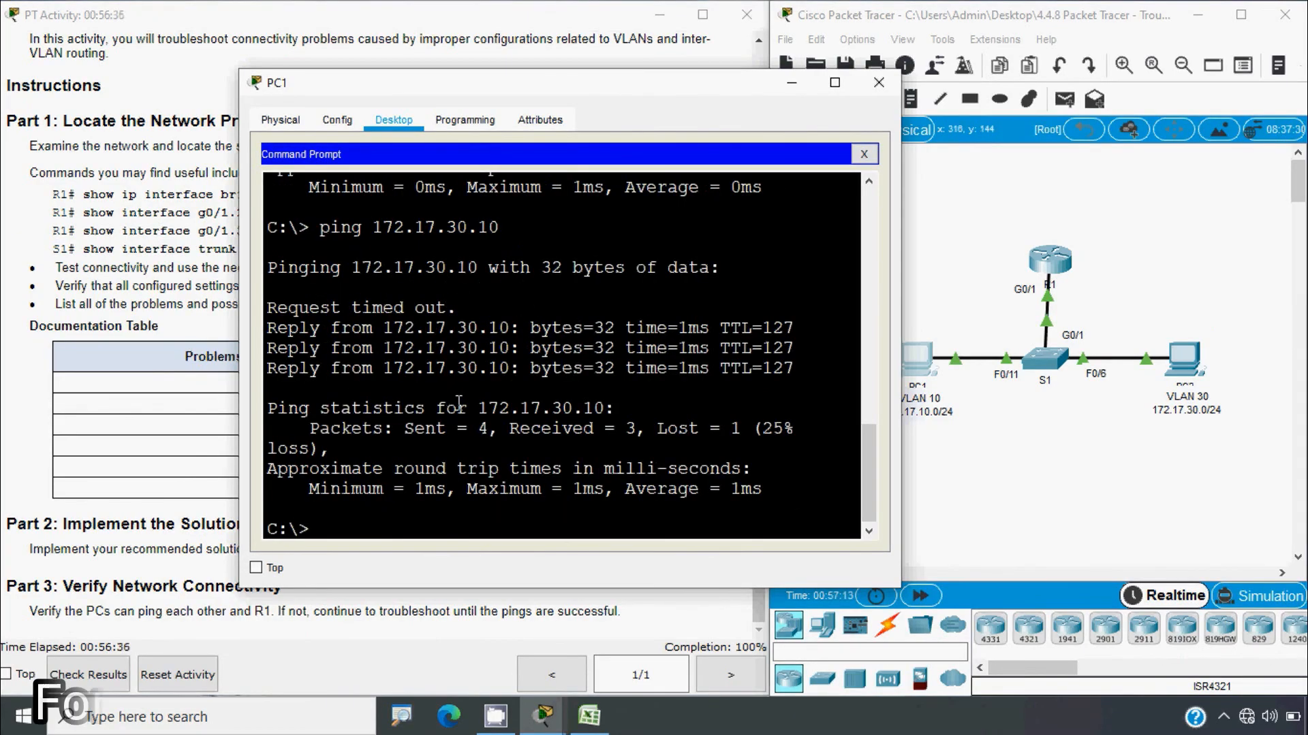
scroll(511, 447, up, 5)
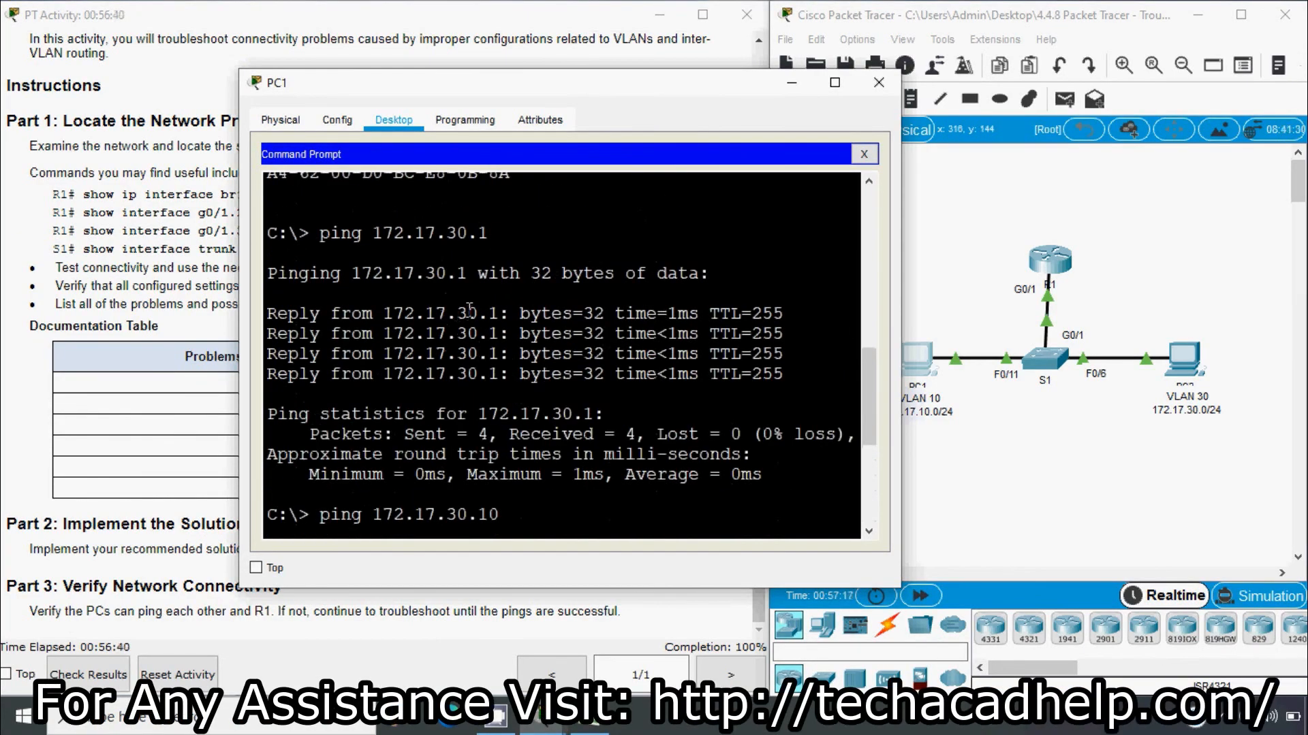
drag(476, 273, 331, 273)
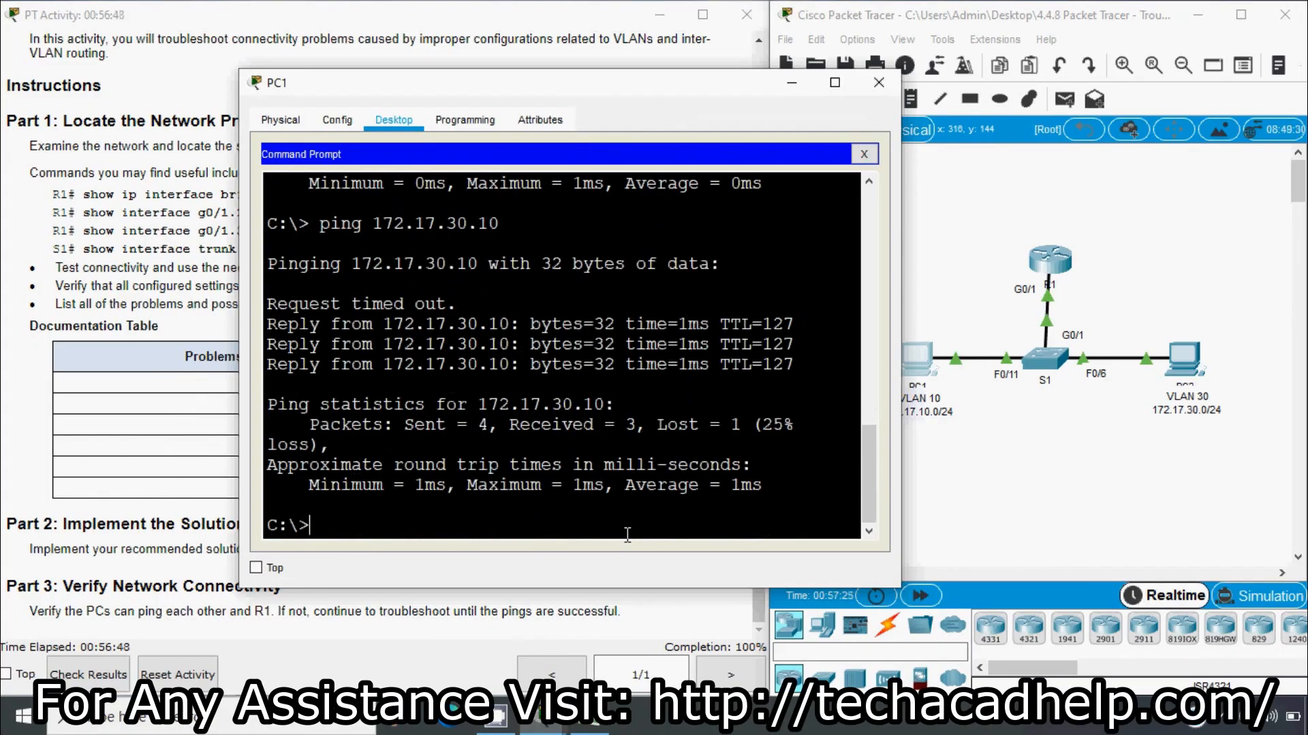
Ping R1's VLAN 10 address 172.17.10.1 from PC1, check the replies, and close the PC1 window.
key(Up)
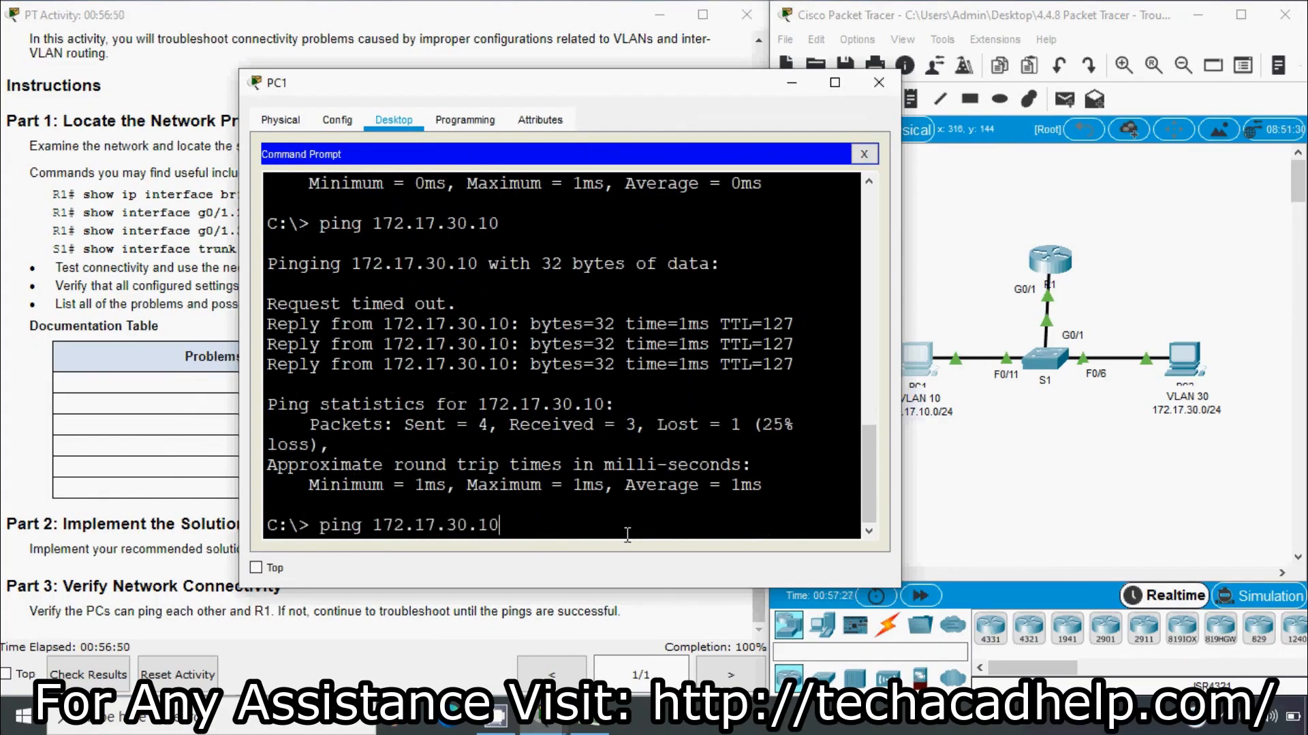
key(BackSpace)
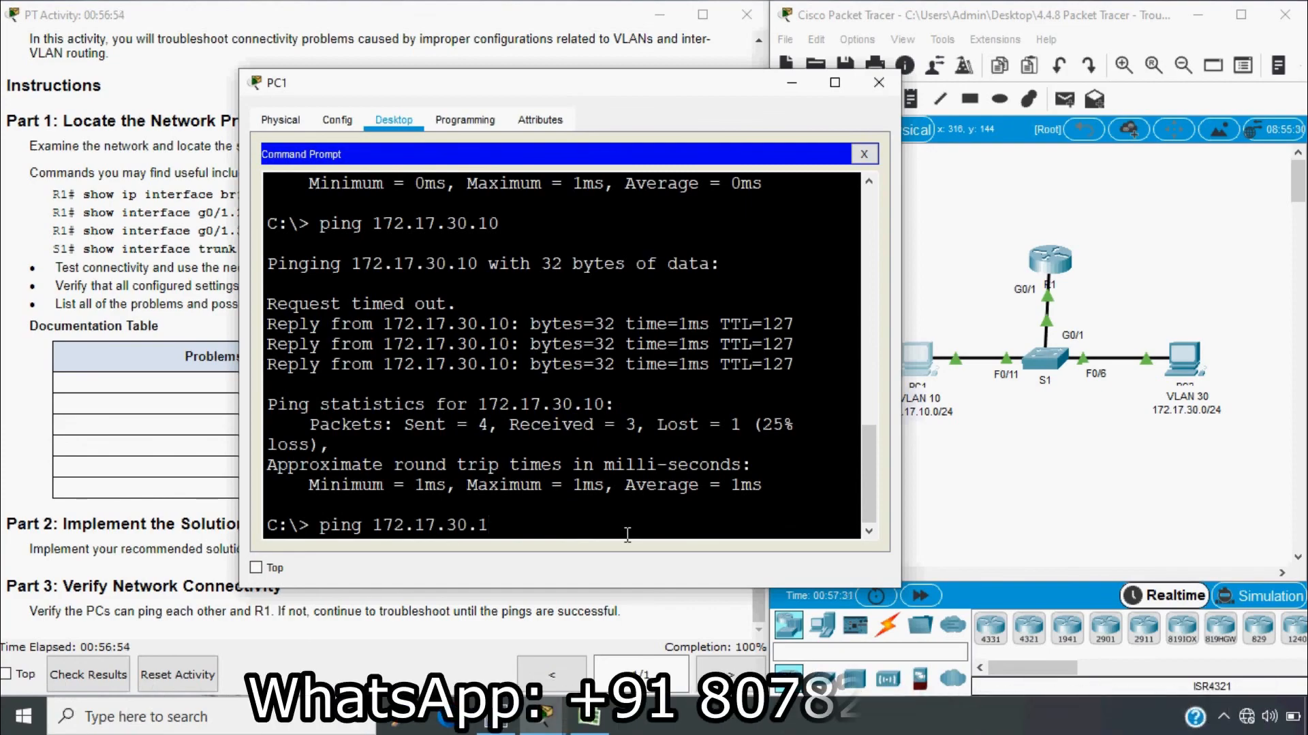
key(Left)
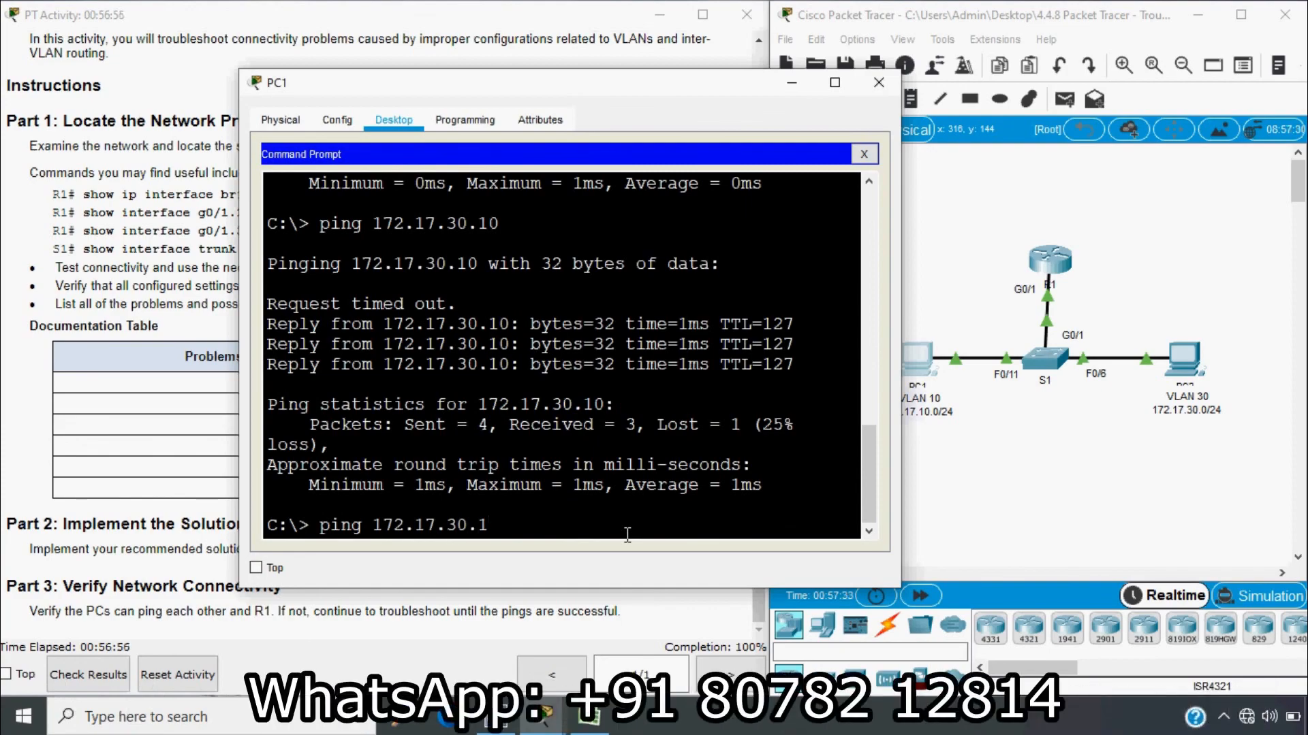
key(BackSpace)
text(1)
key(Return)
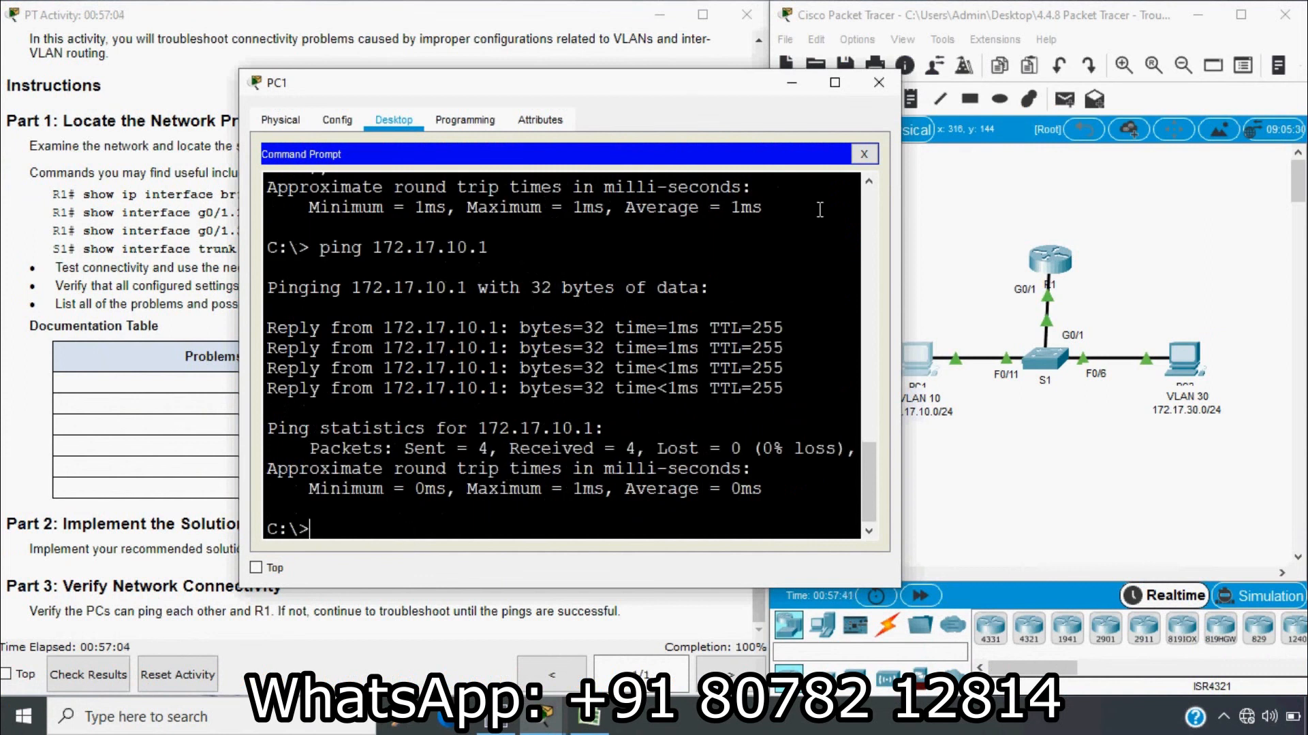
click(879, 82)
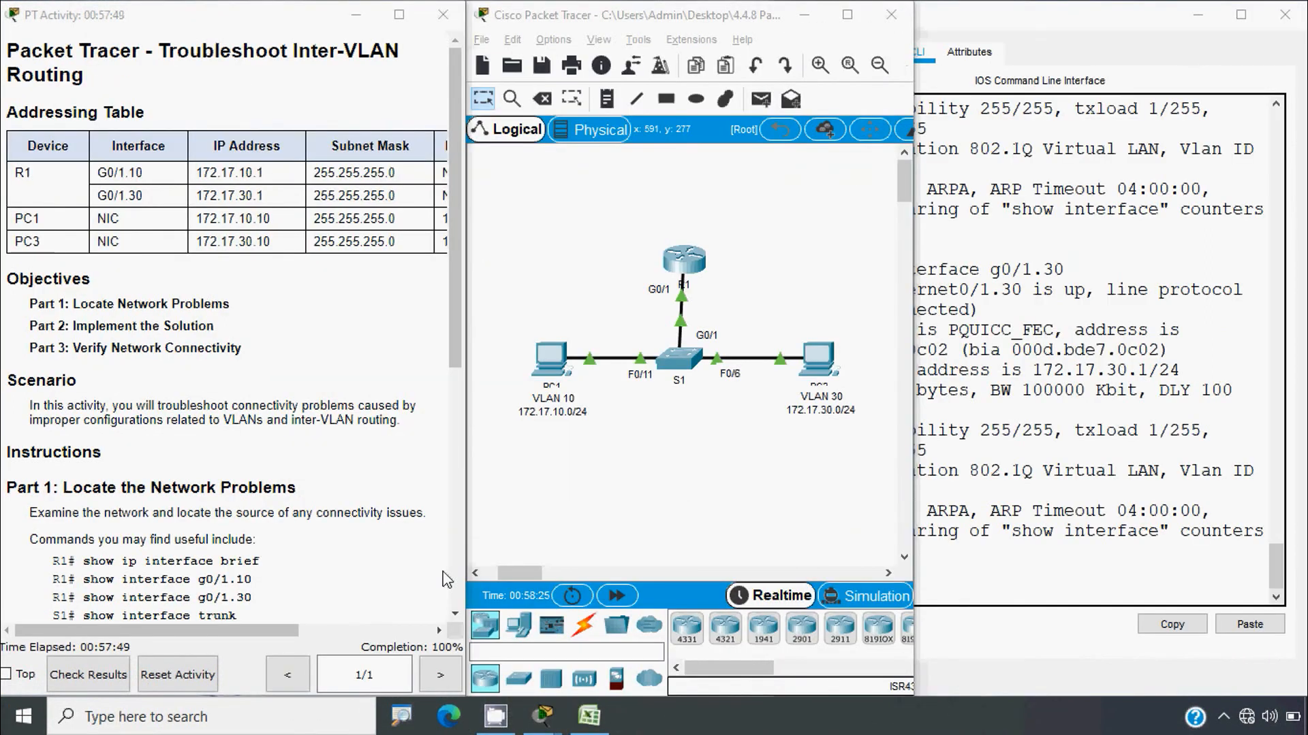